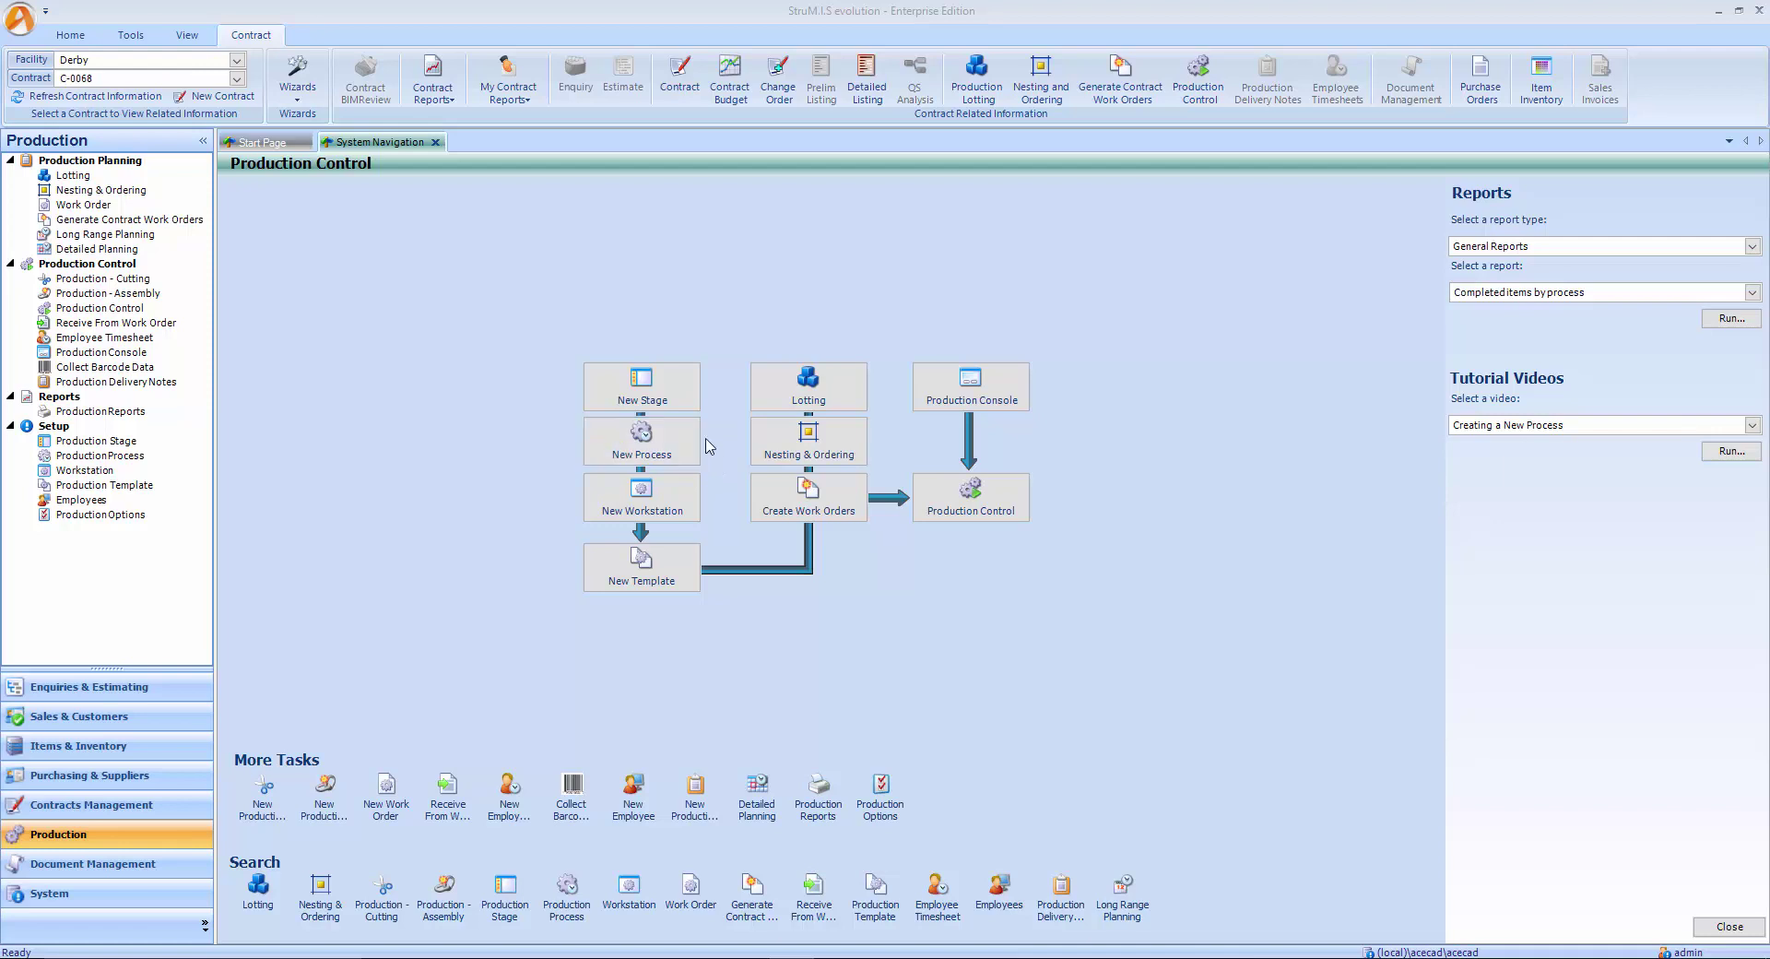
# Switch to contract C-0070 (SigmaNest X1 Webinar) and open its Generate Contract Work Orders form
pyautogui.click(237, 78)
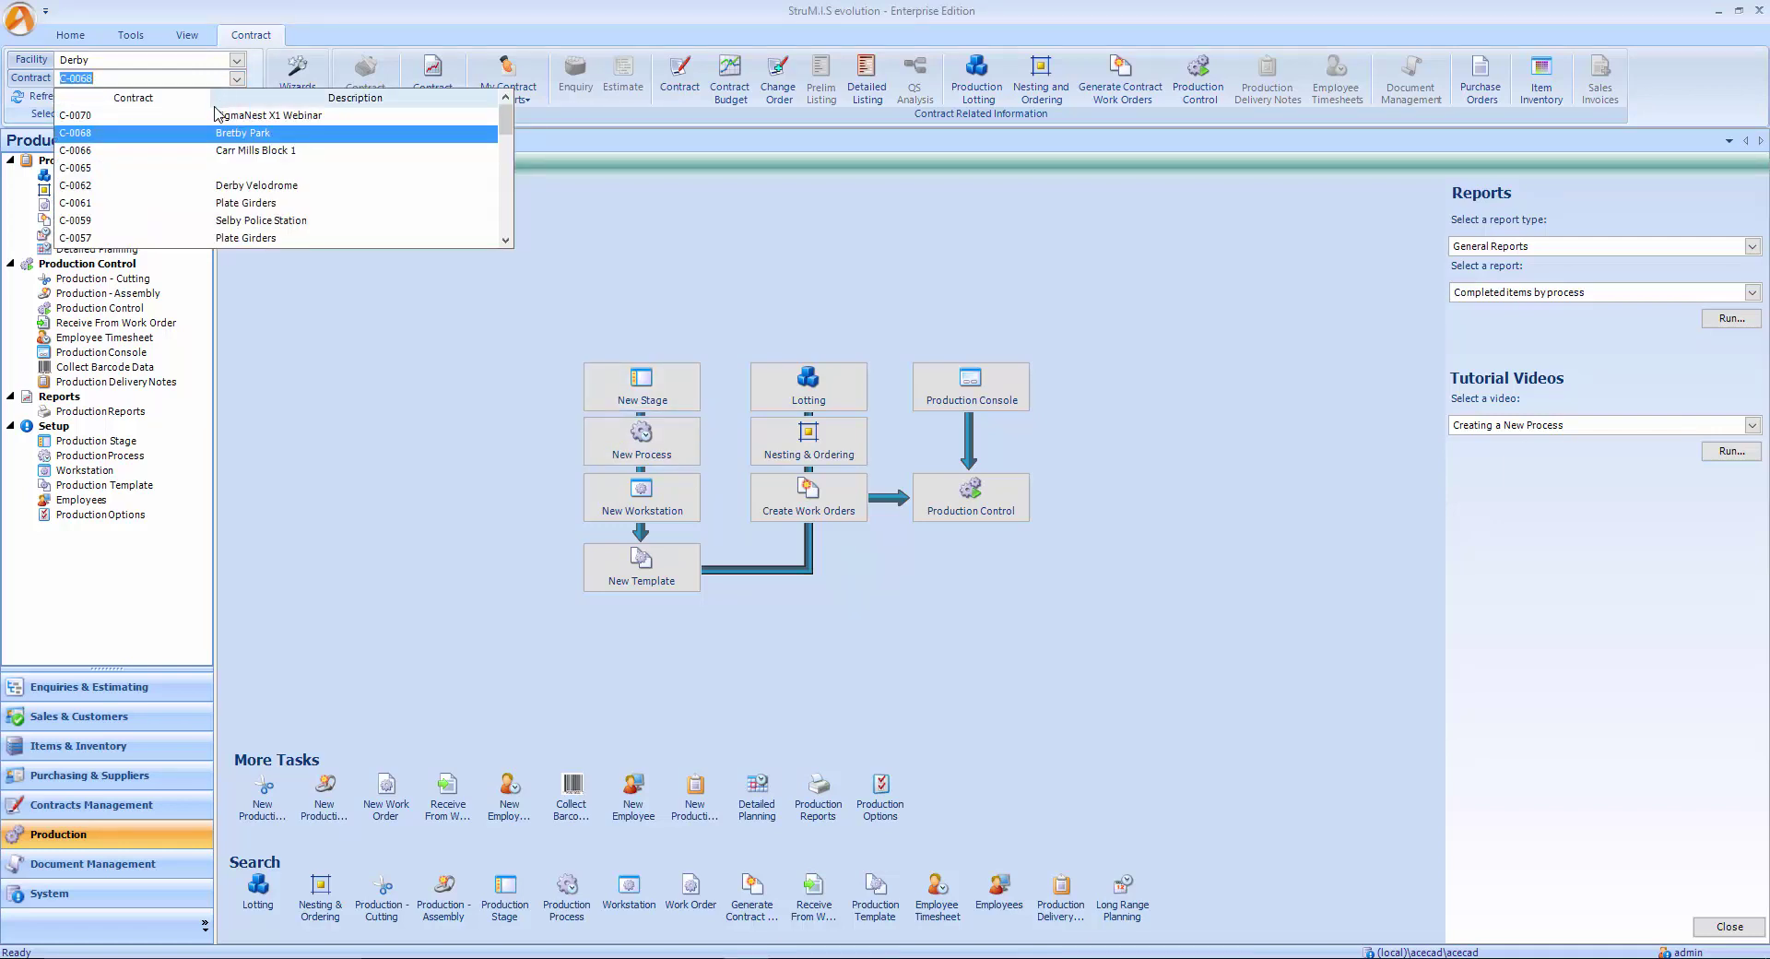
pyautogui.click(218, 114)
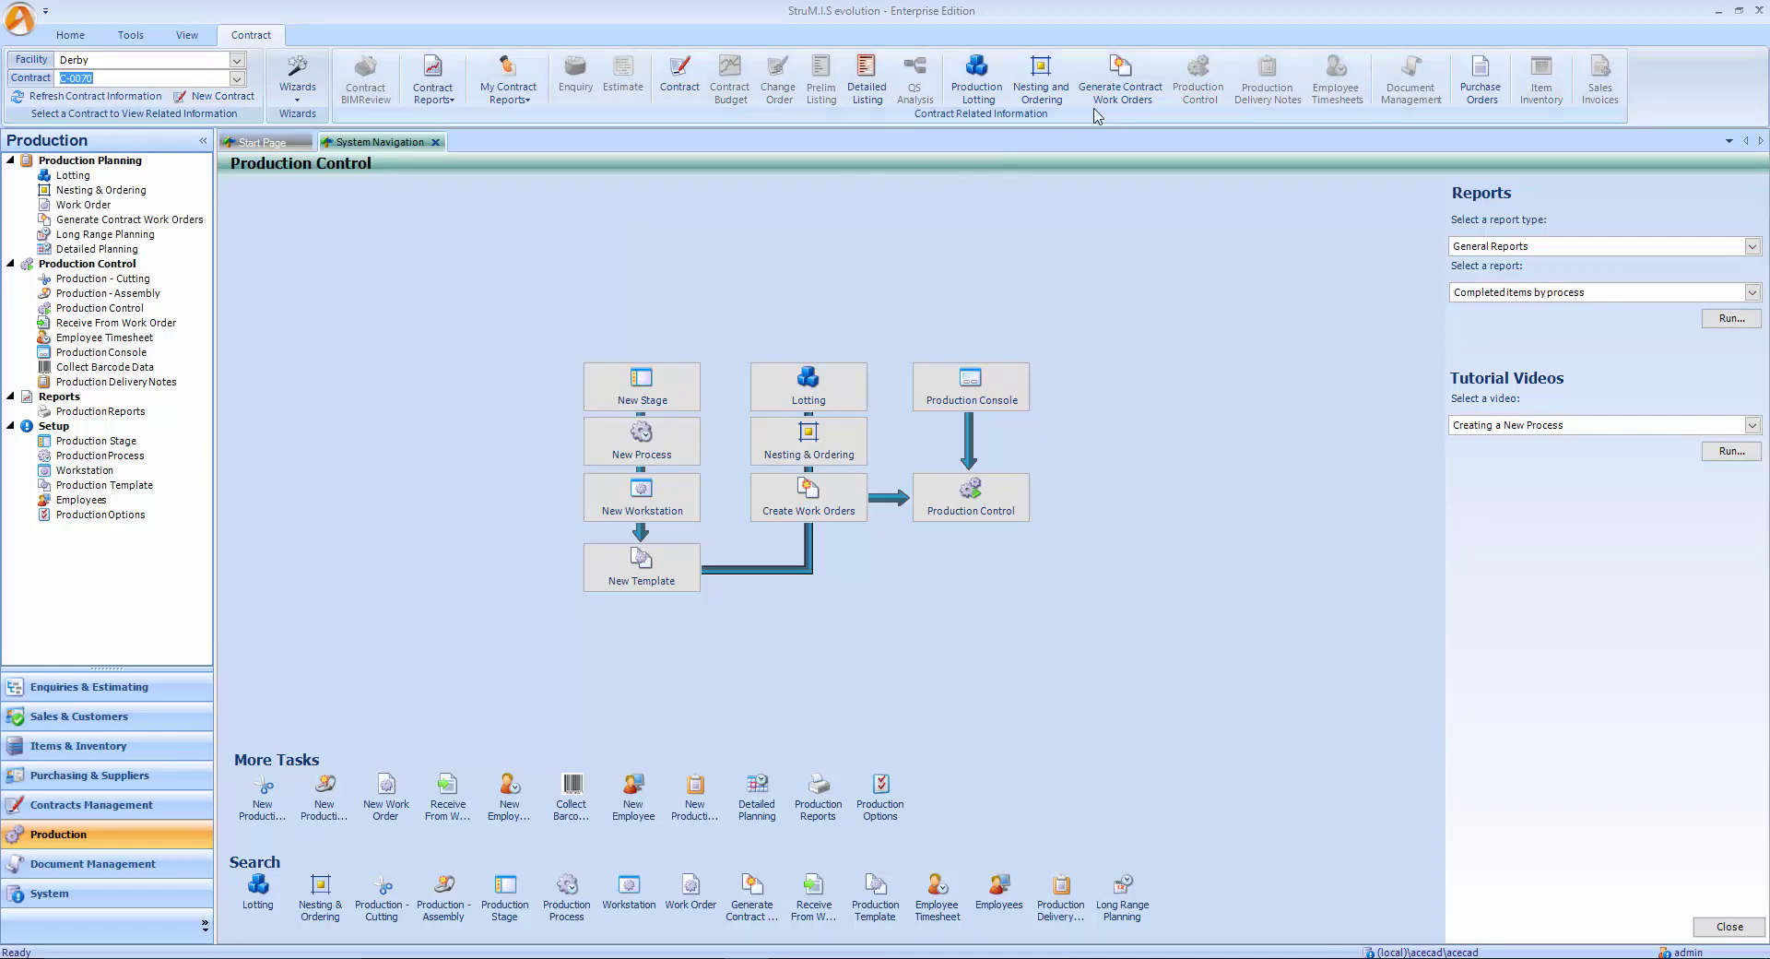
pyautogui.click(1124, 98)
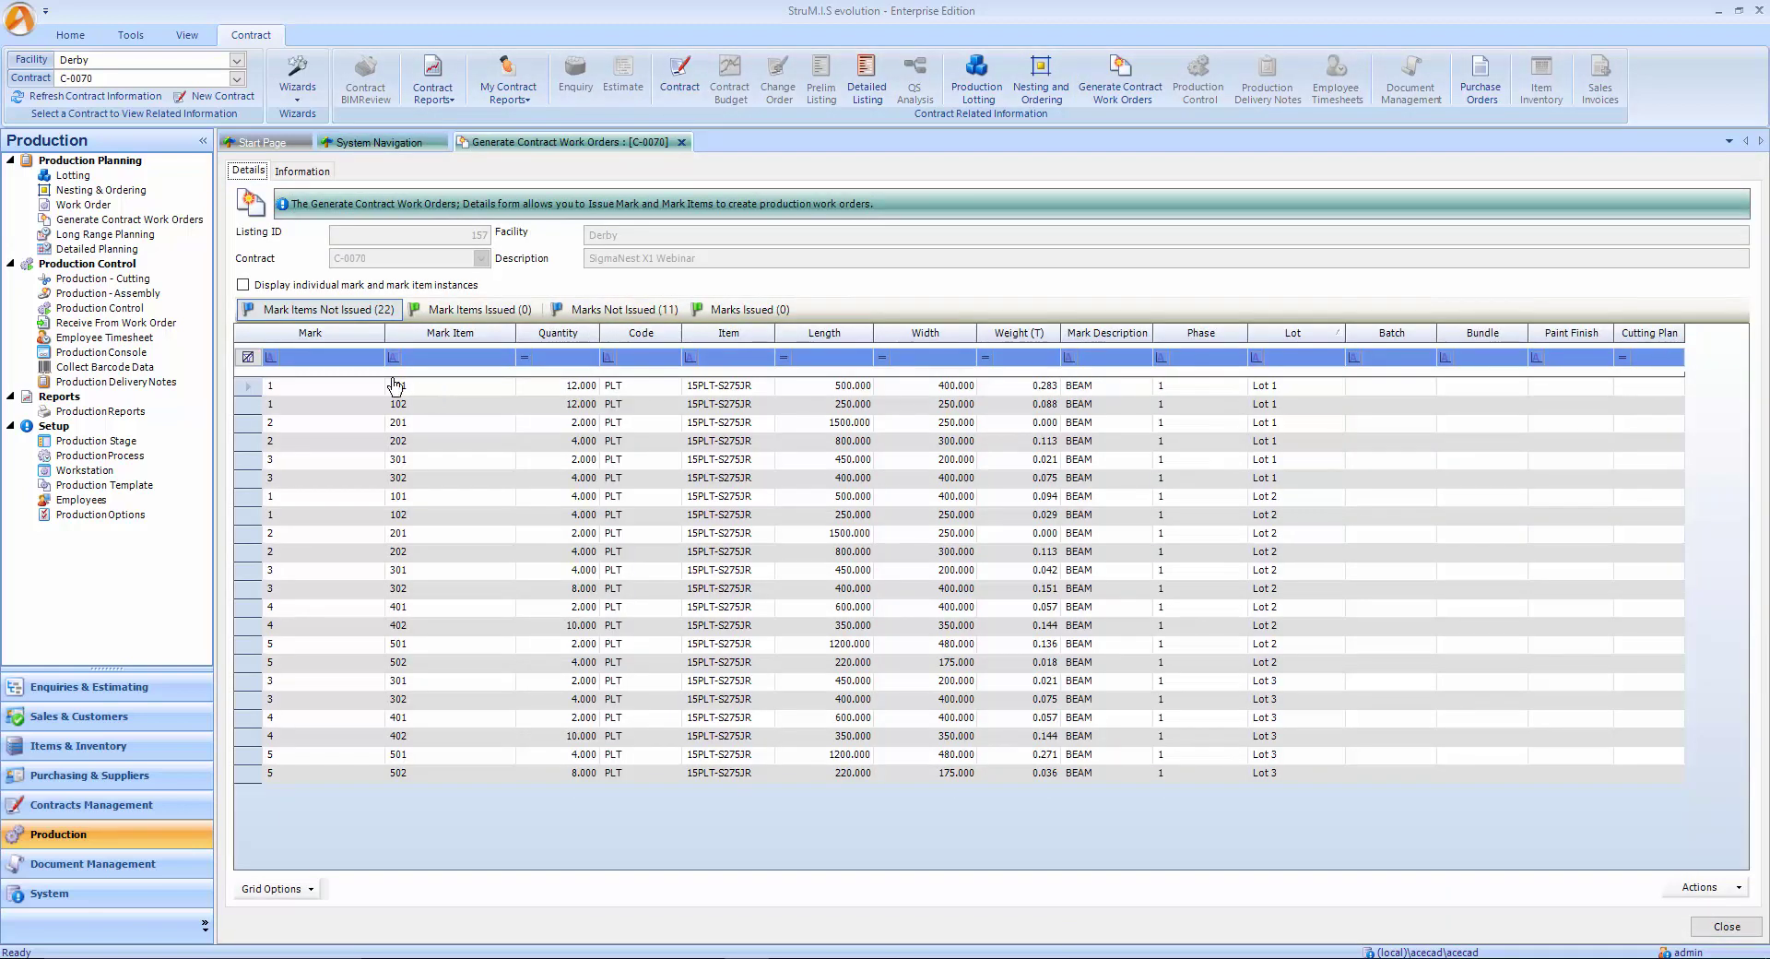
# Issue all of the contract's not-yet-issued mark items in Lots 1 to 3 to production as a selection
pyautogui.moveTo(386, 394); pyautogui.dragTo(360, 785)
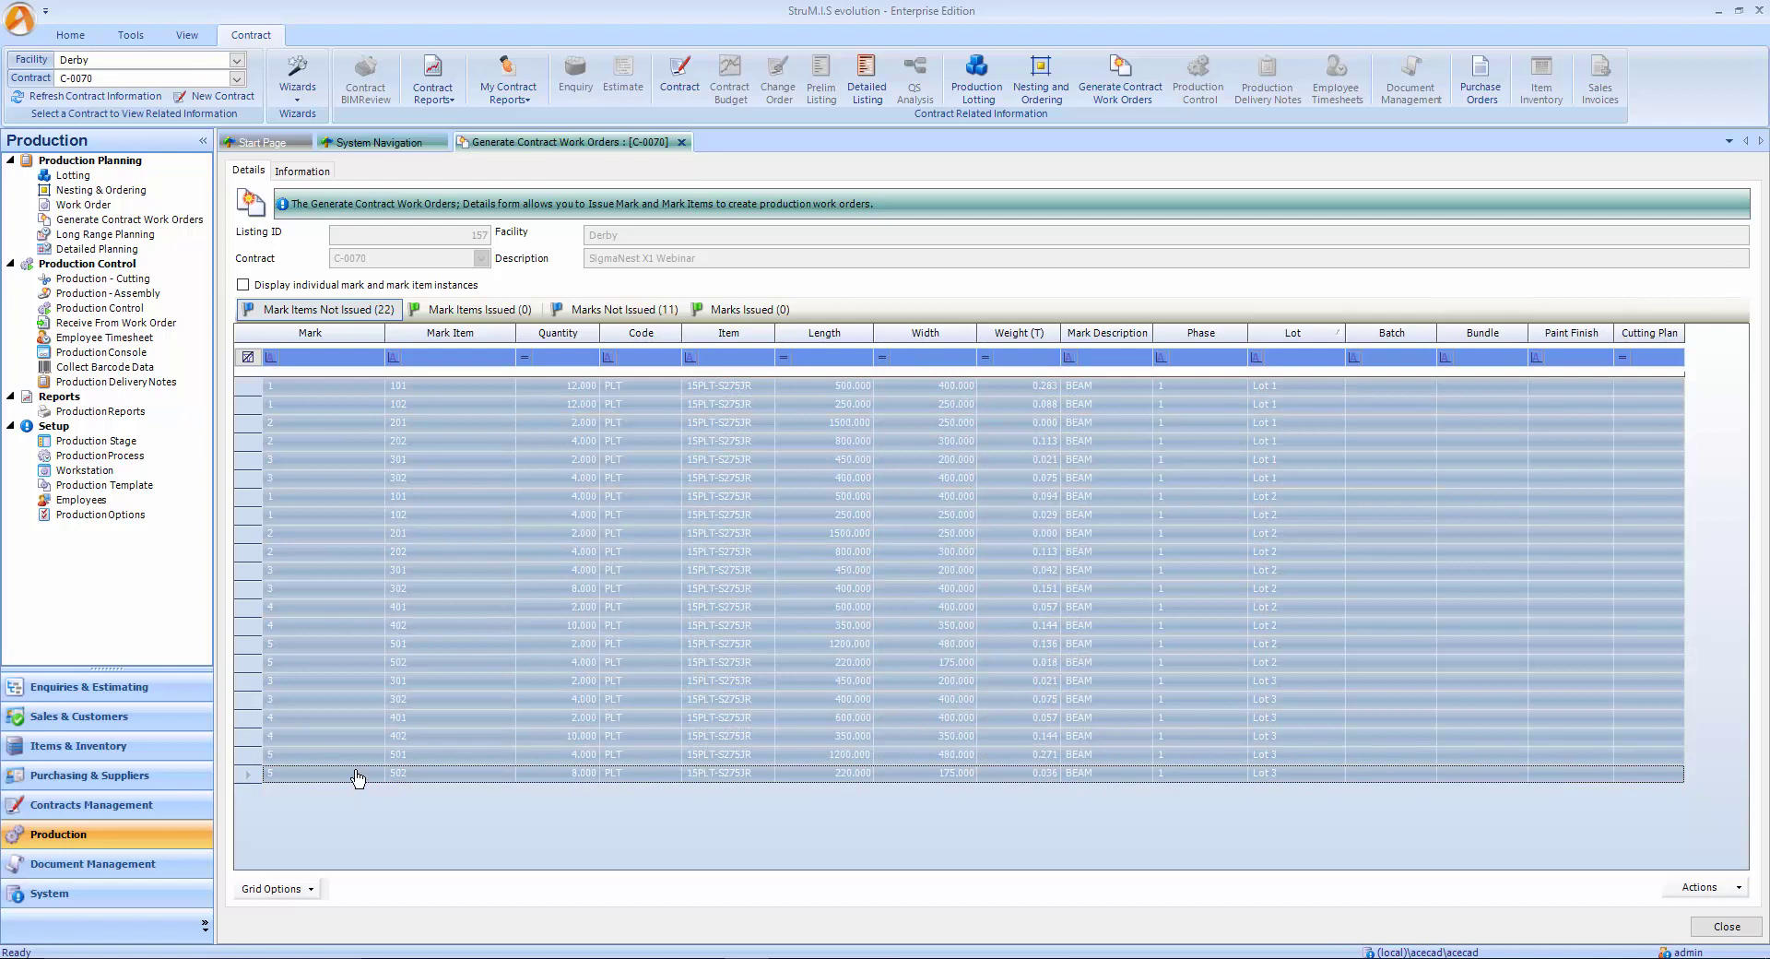
pyautogui.rightClick(349, 488)
pyautogui.moveTo(307, 563)
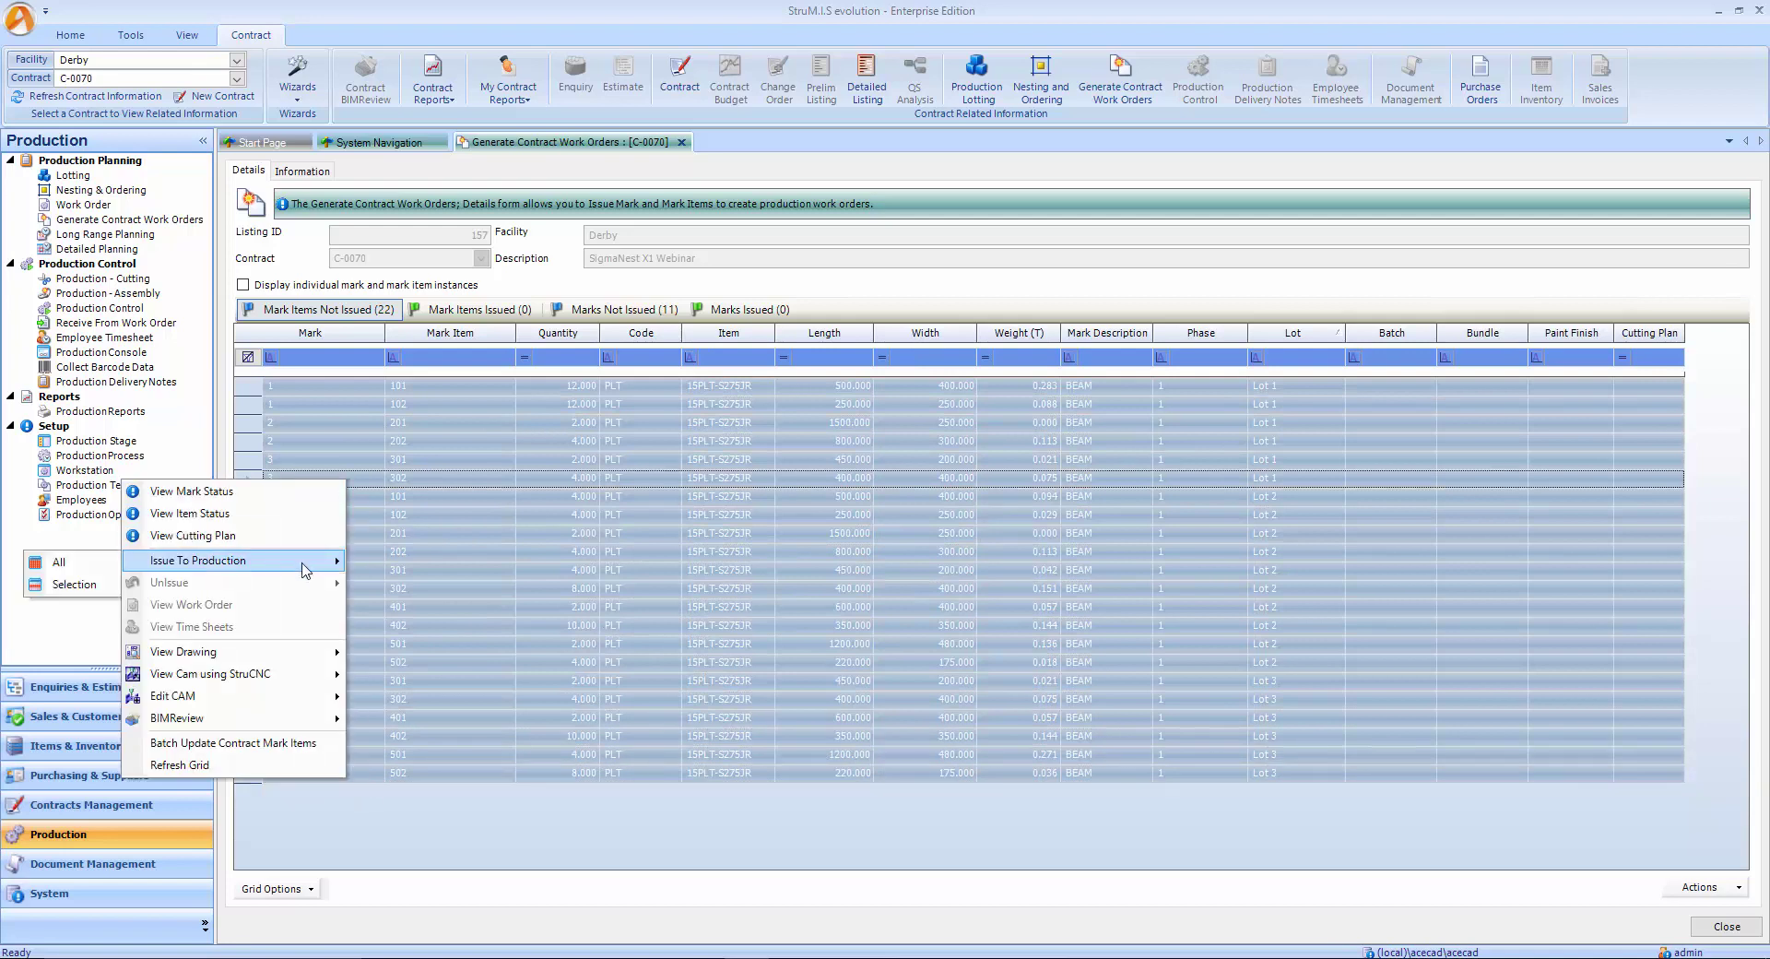
pyautogui.click(96, 585)
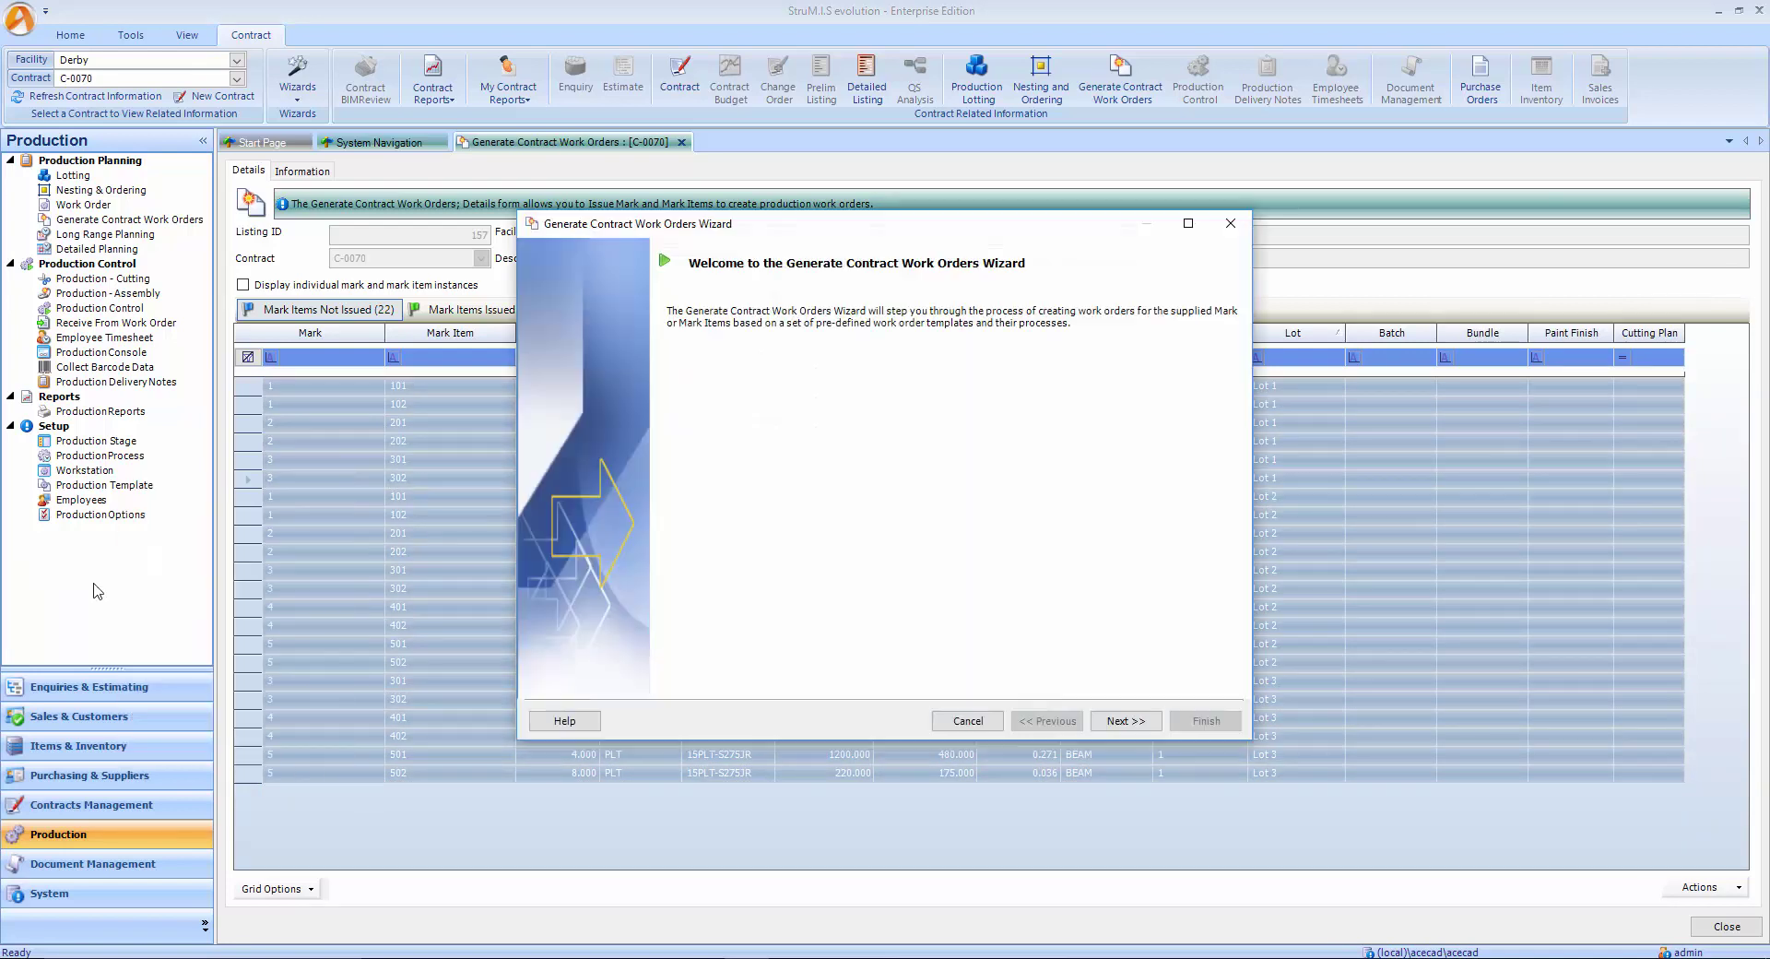
# Enlarge the work orders wizard, include CAM processing in the mark item options, and proceed to the templates and processes
pyautogui.click(1188, 223)
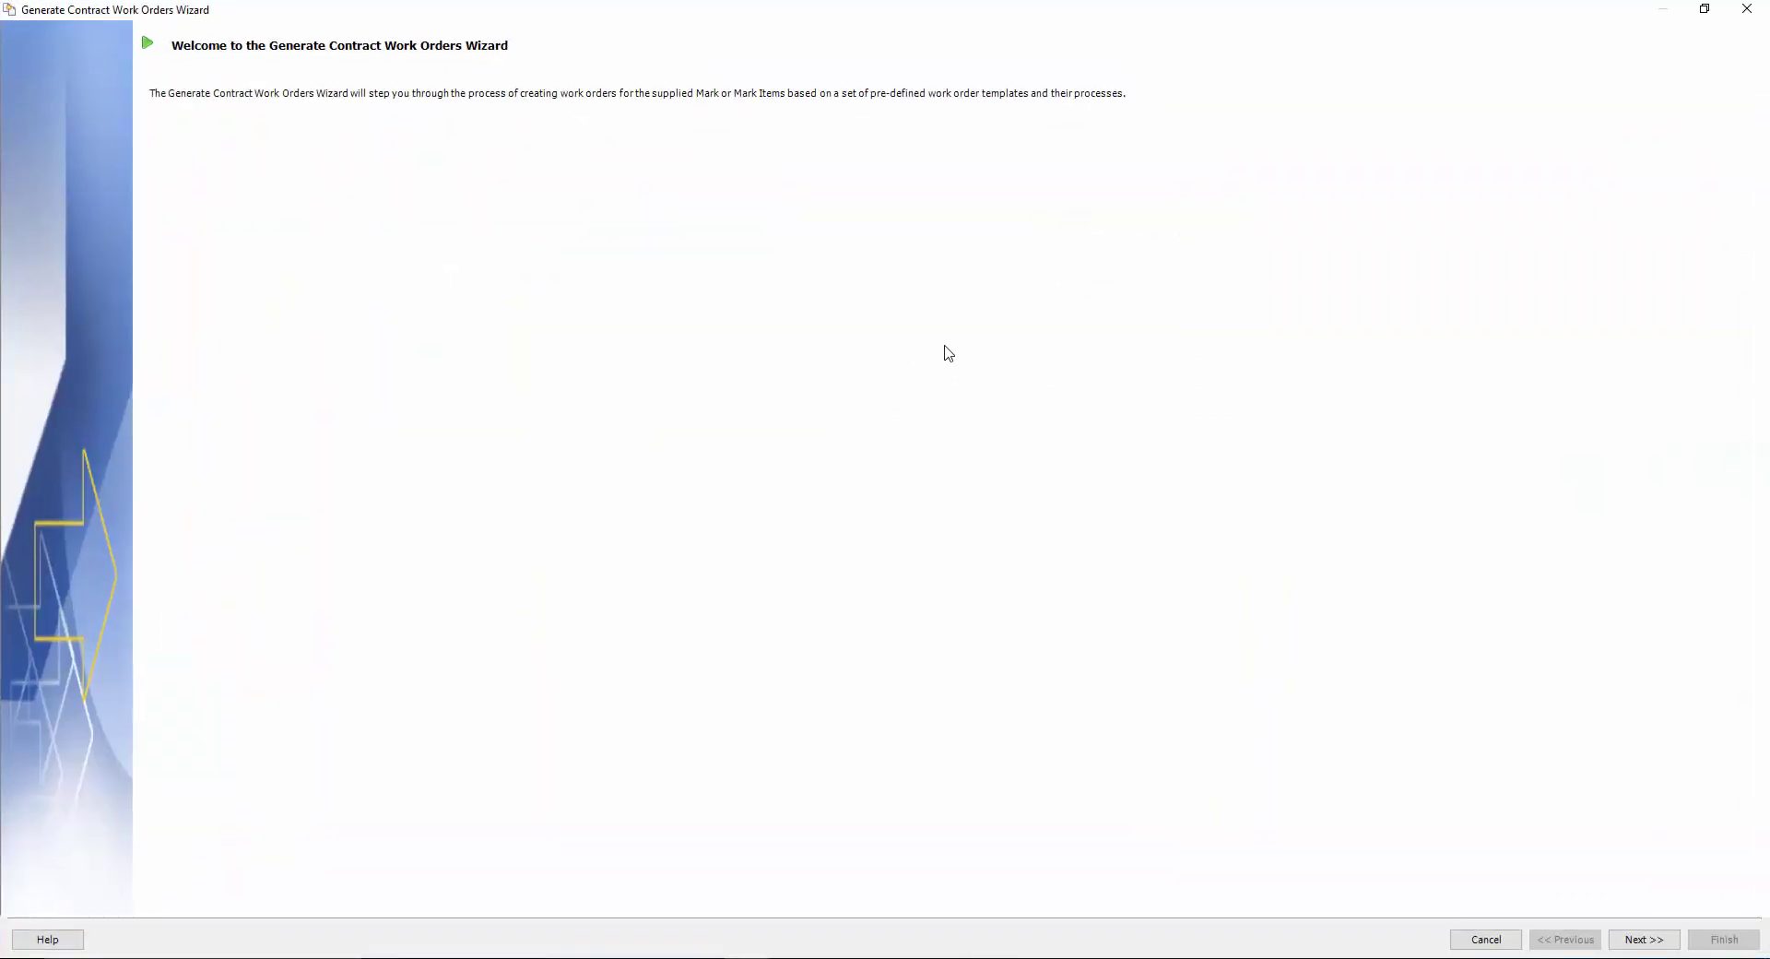
pyautogui.click(1659, 935)
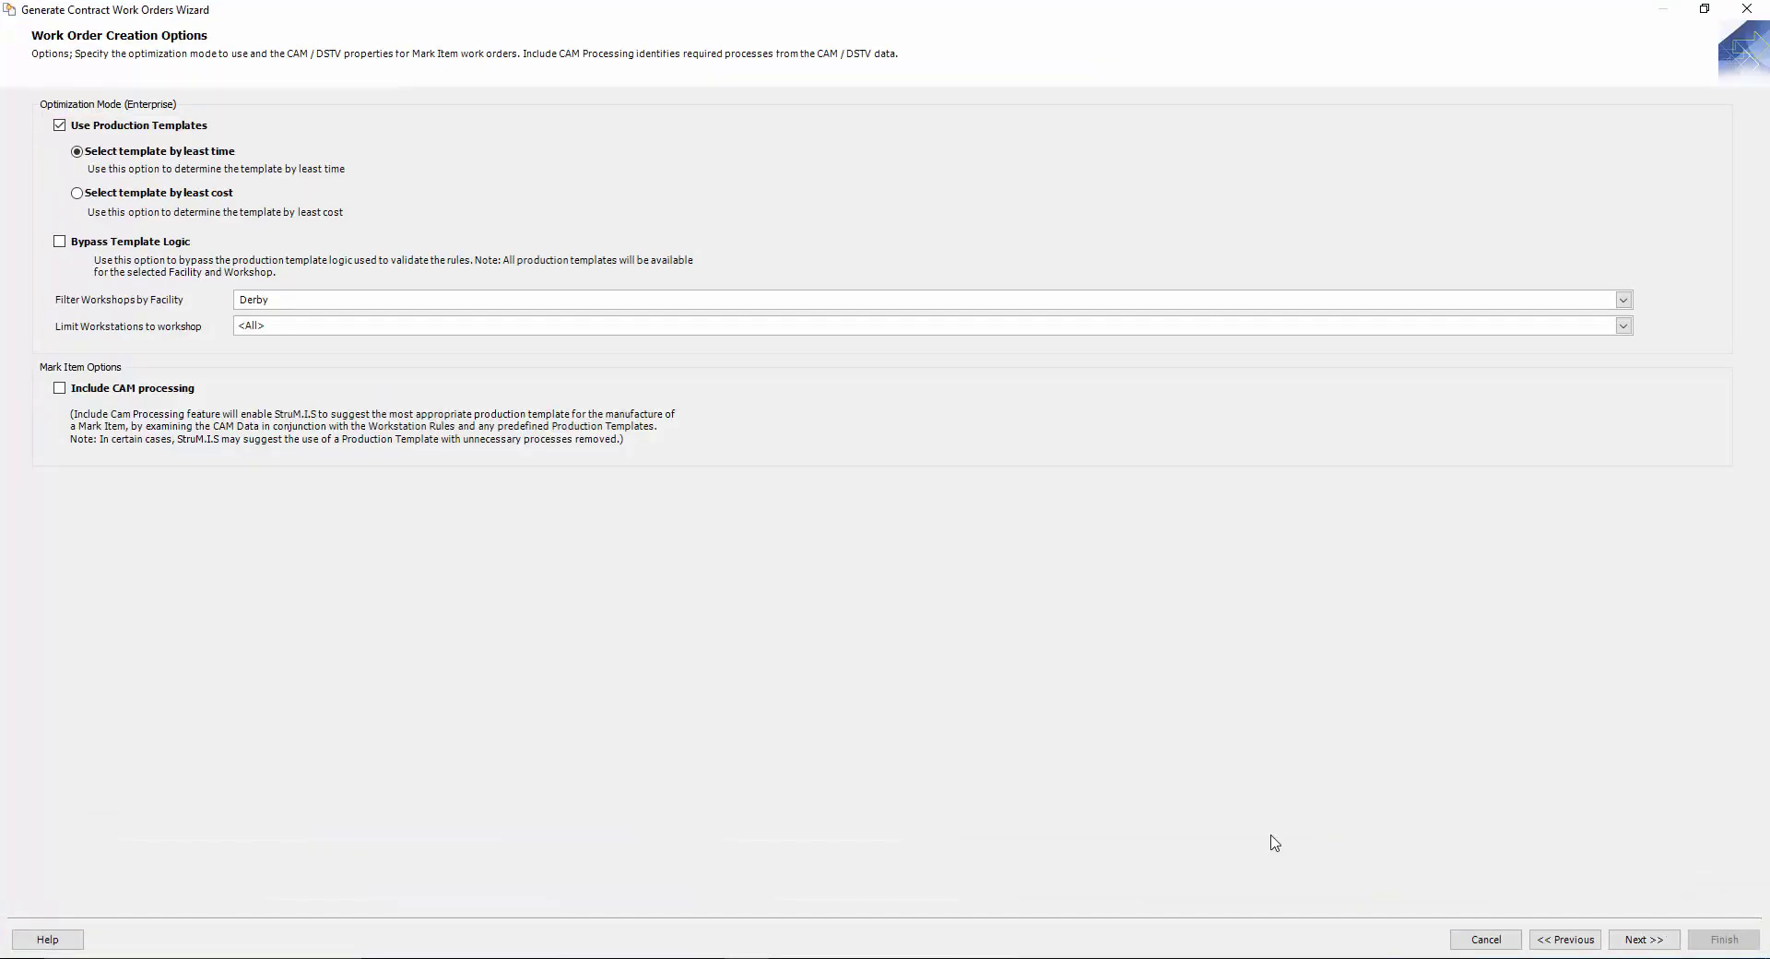
pyautogui.click(161, 396)
pyautogui.click(1649, 938)
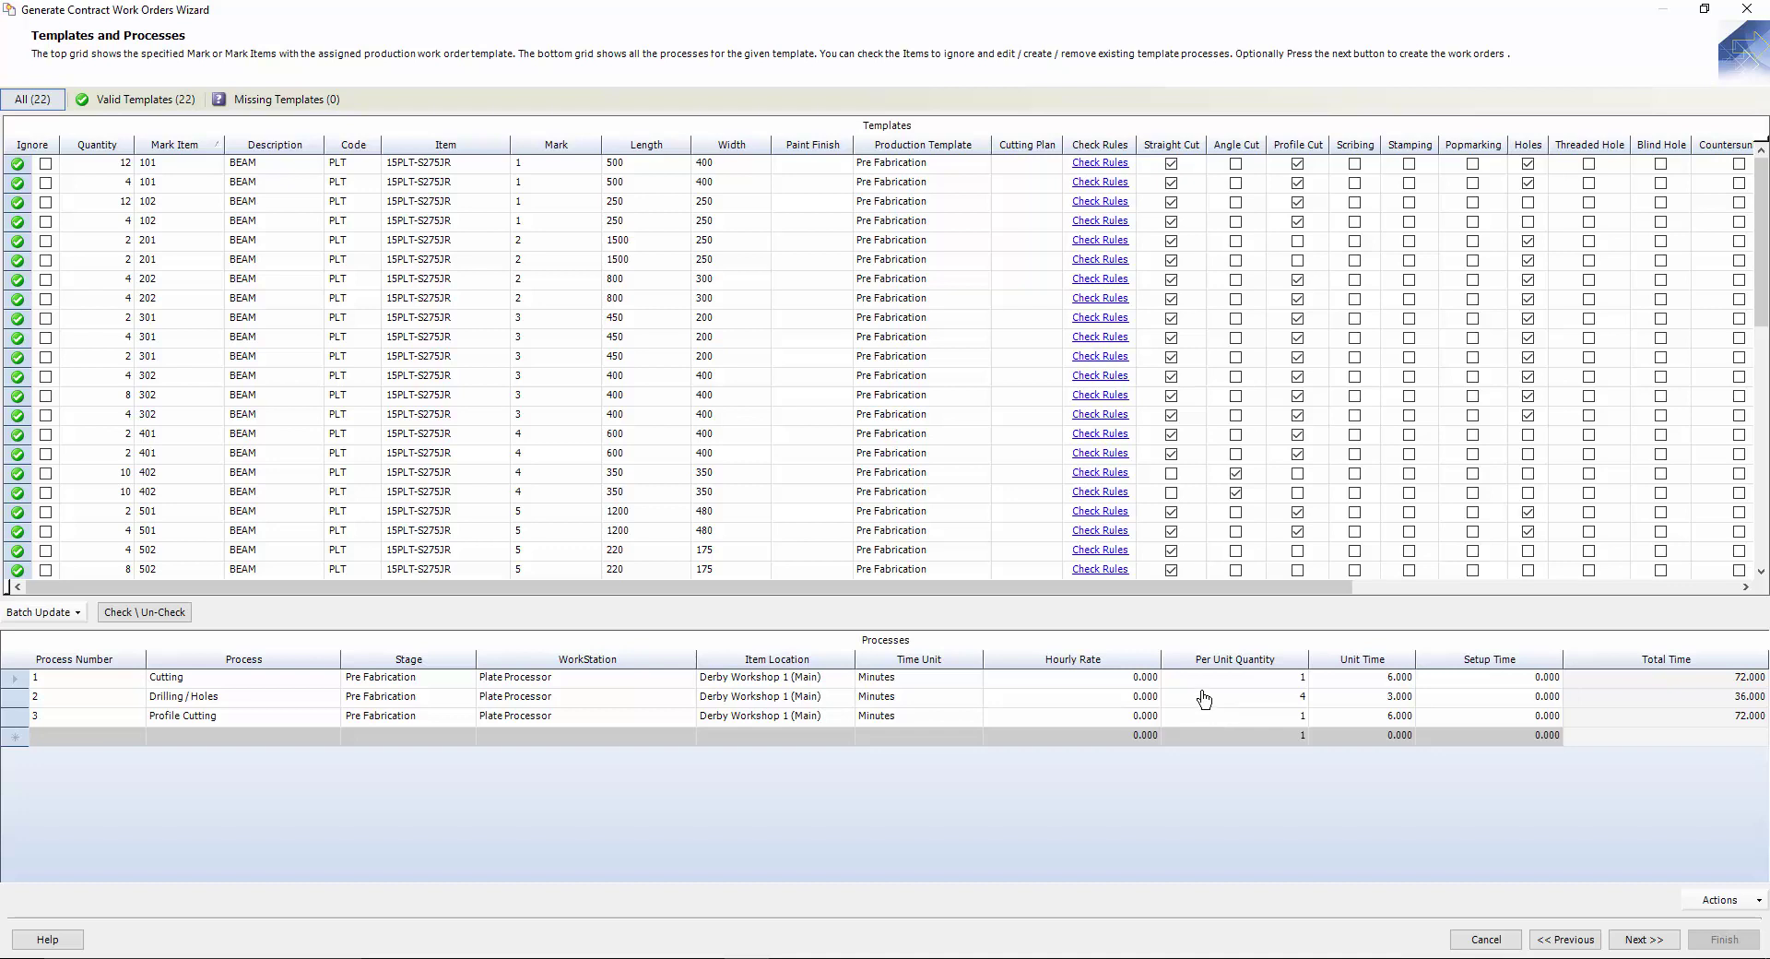
# View the CAM file of mark item 101 in StruCNC, placed clear of its processes and the mark item list
pyautogui.moveTo(1122, 629); pyautogui.dragTo(1125, 670)
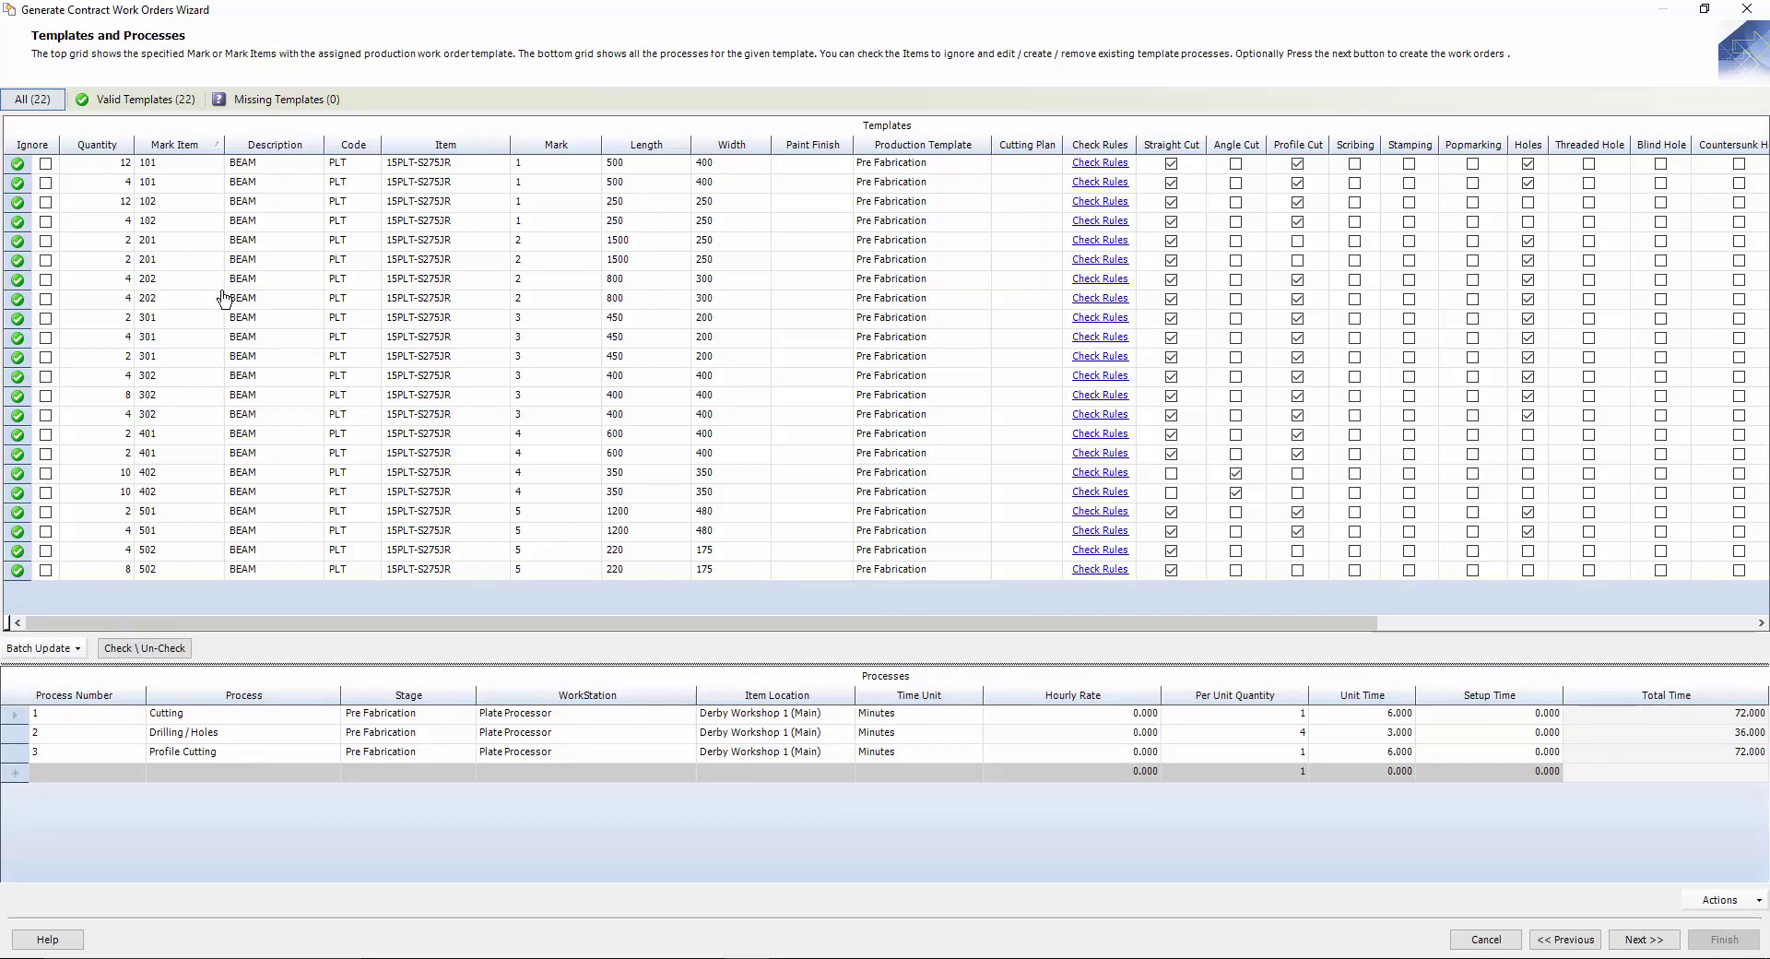
pyautogui.rightClick(16, 166)
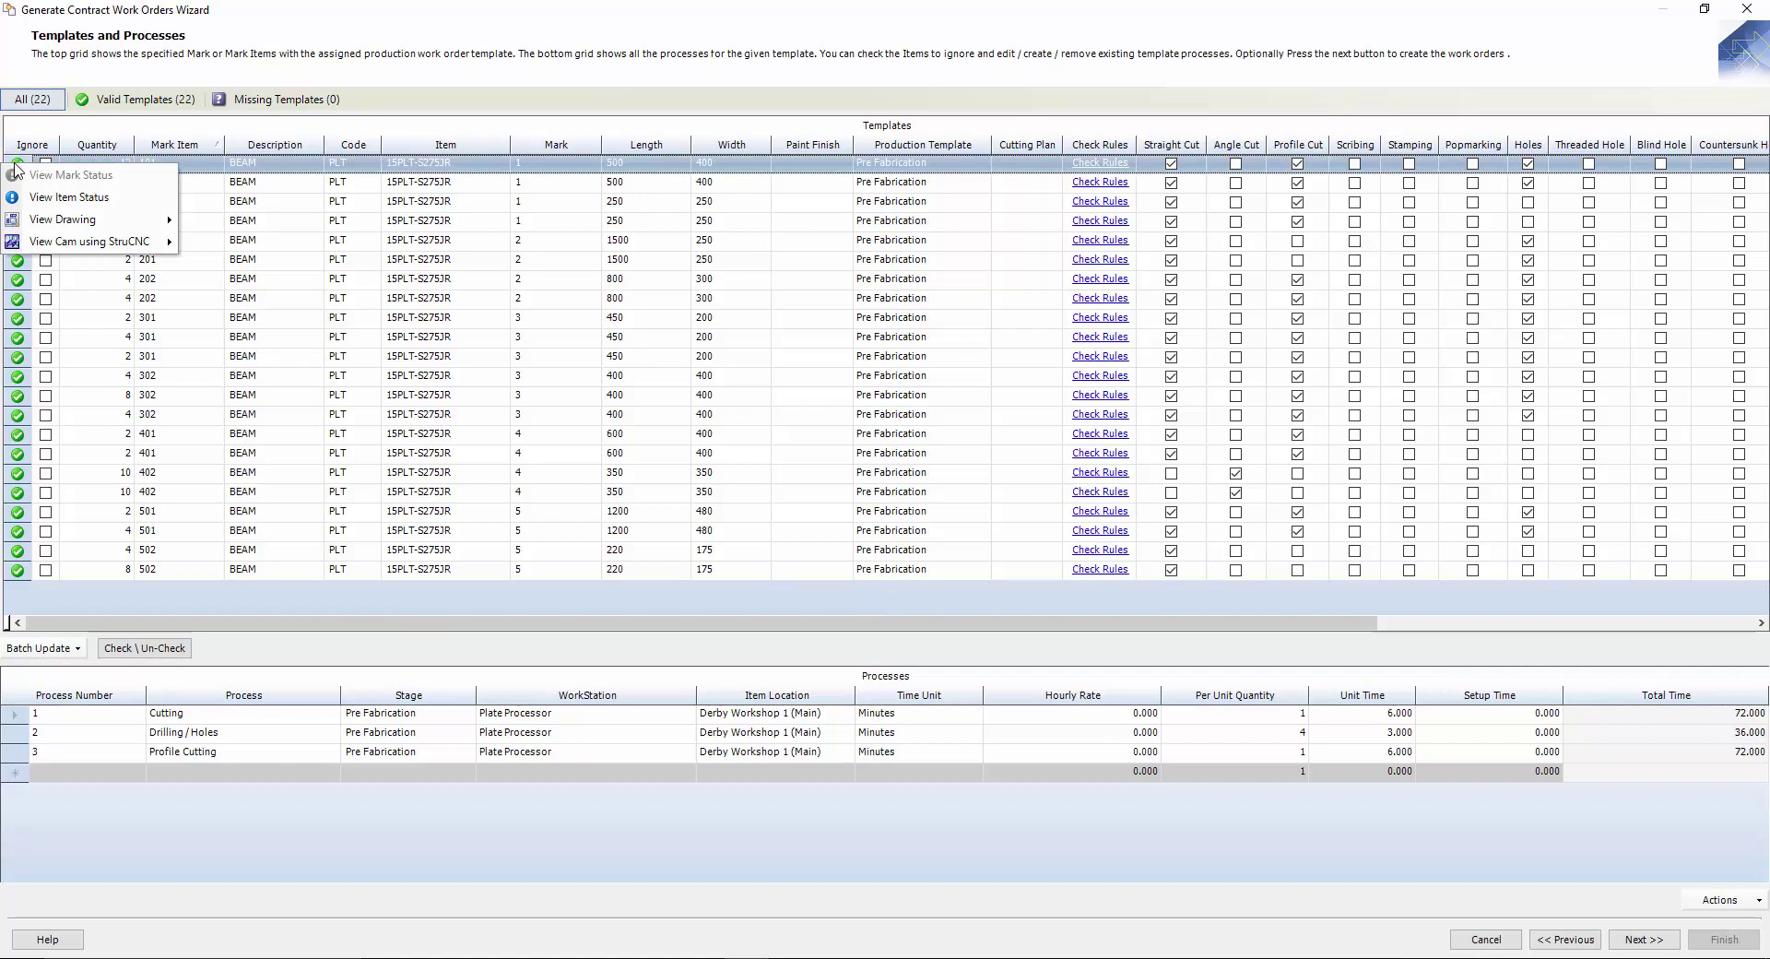
pyautogui.moveTo(102, 241)
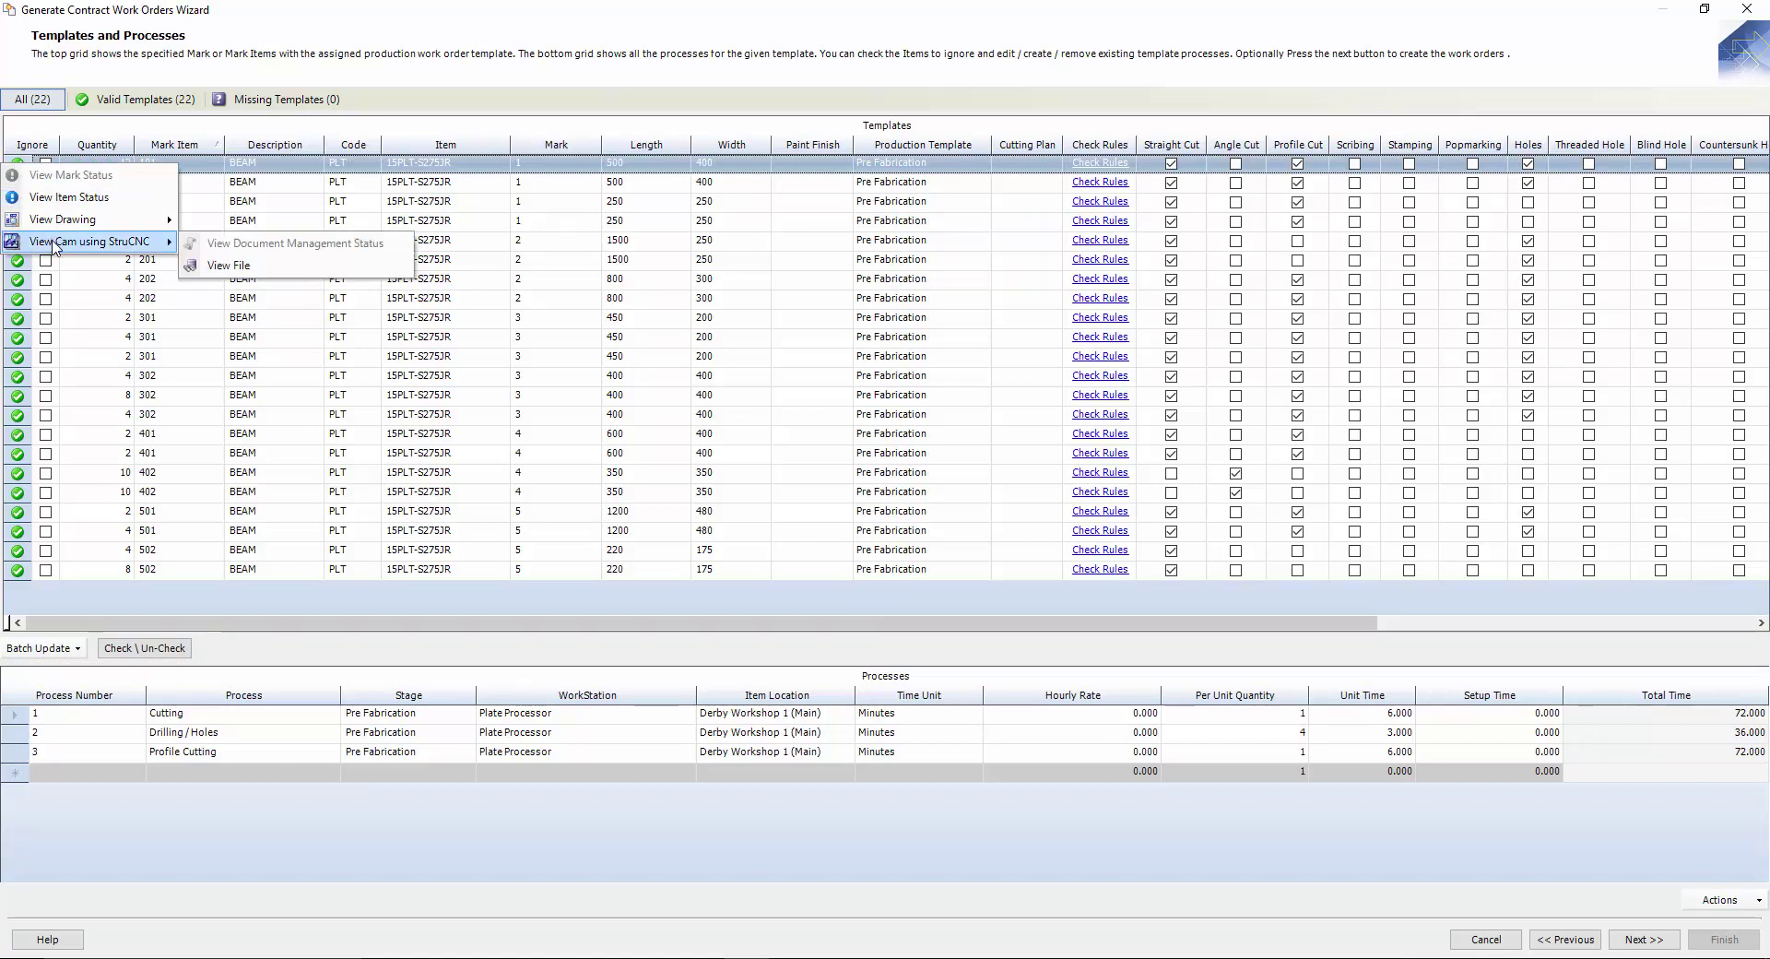
pyautogui.click(230, 265)
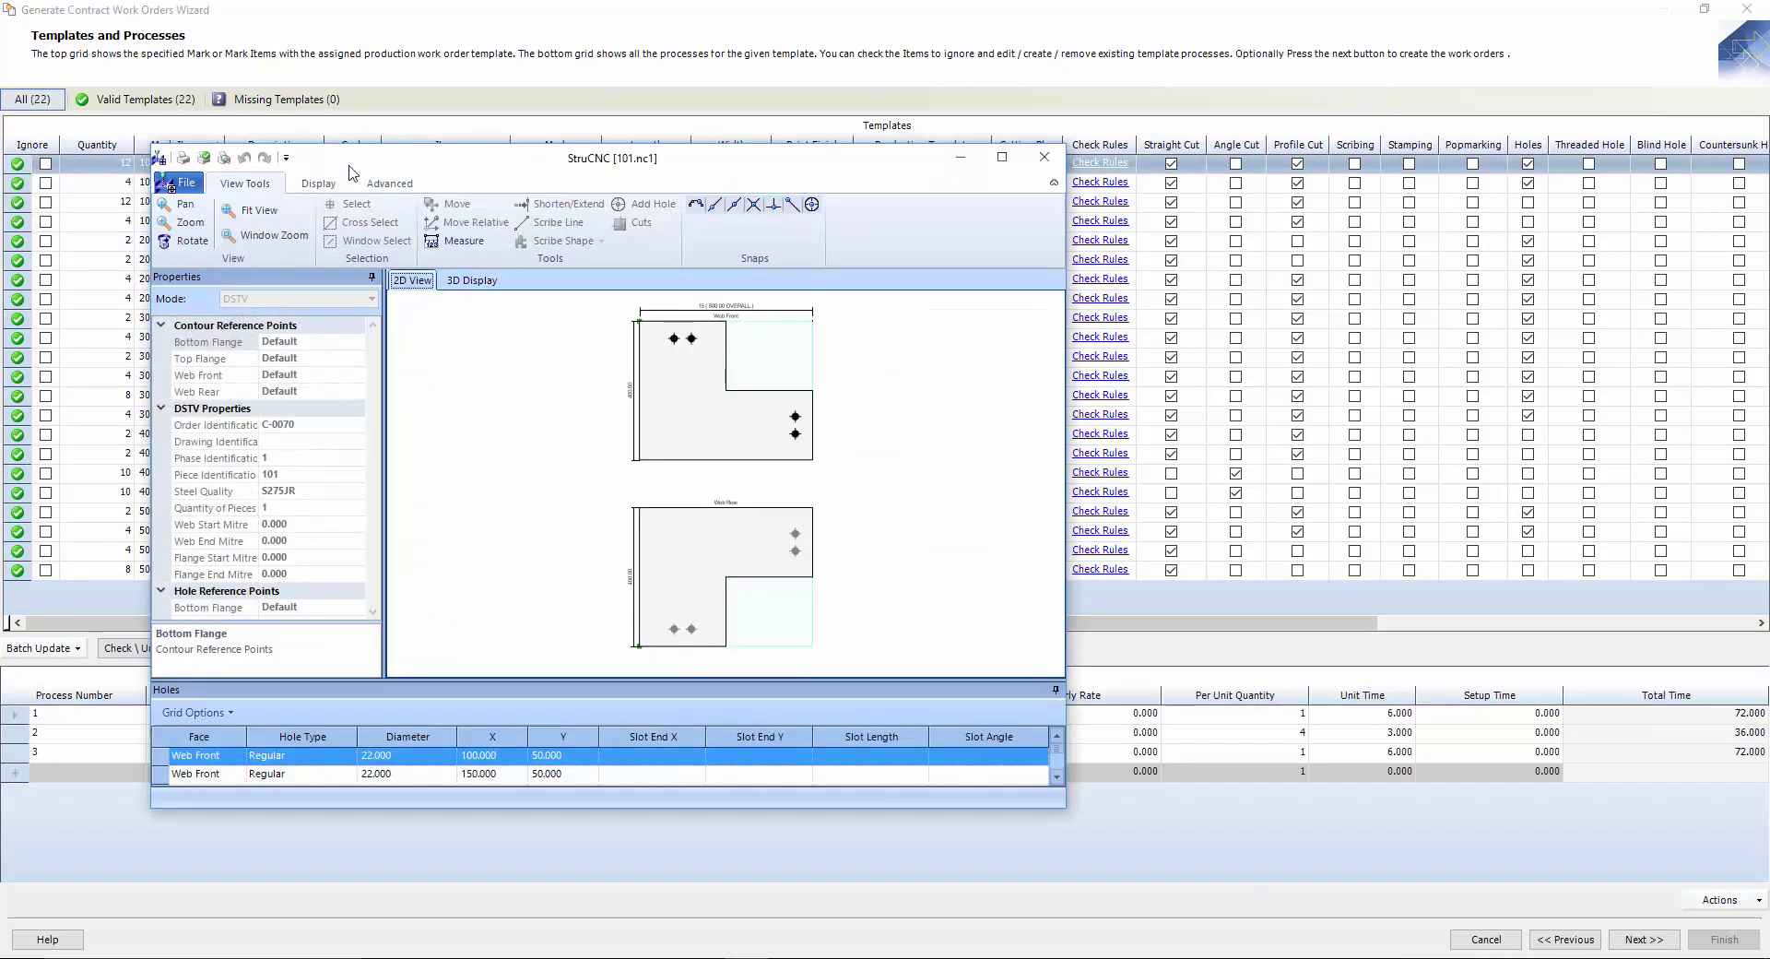
pyautogui.moveTo(412, 167); pyautogui.dragTo(1069, 45)
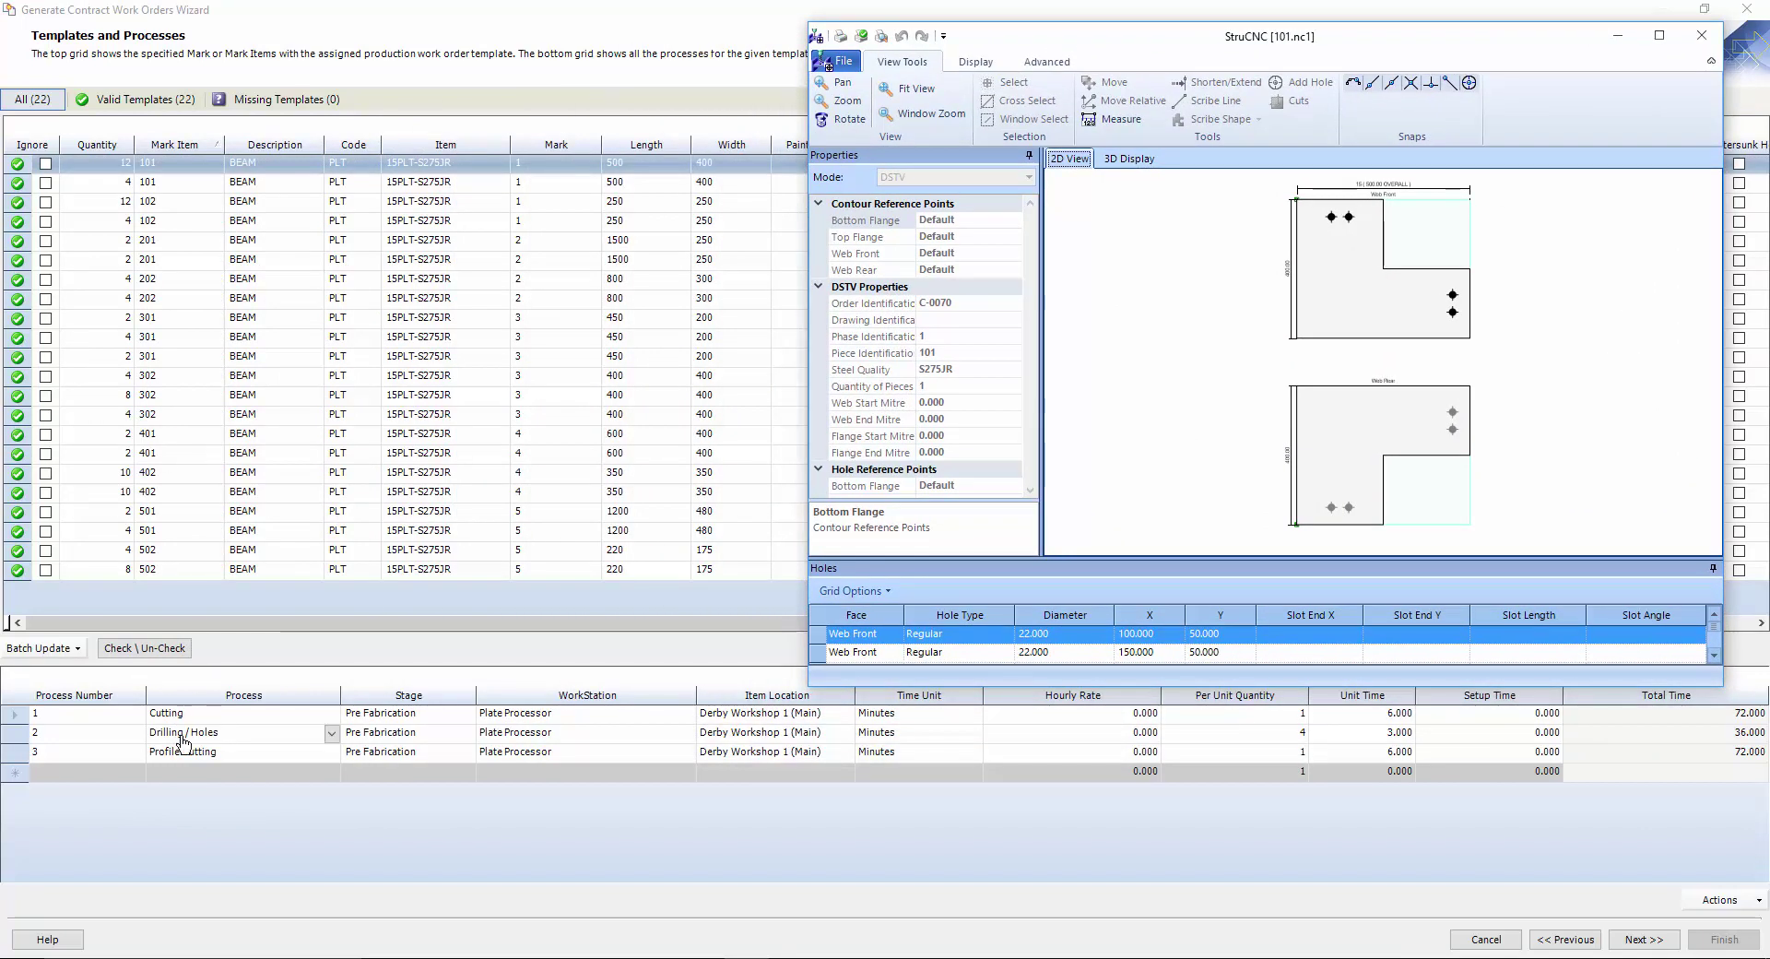
# Examine the StruCNC geometry and assigned processes of each mark item from 101 through 502, and close the viewer
pyautogui.click(17, 183)
pyautogui.press('Down')
pyautogui.press('Down')
pyautogui.press('Down')
pyautogui.press('Down')
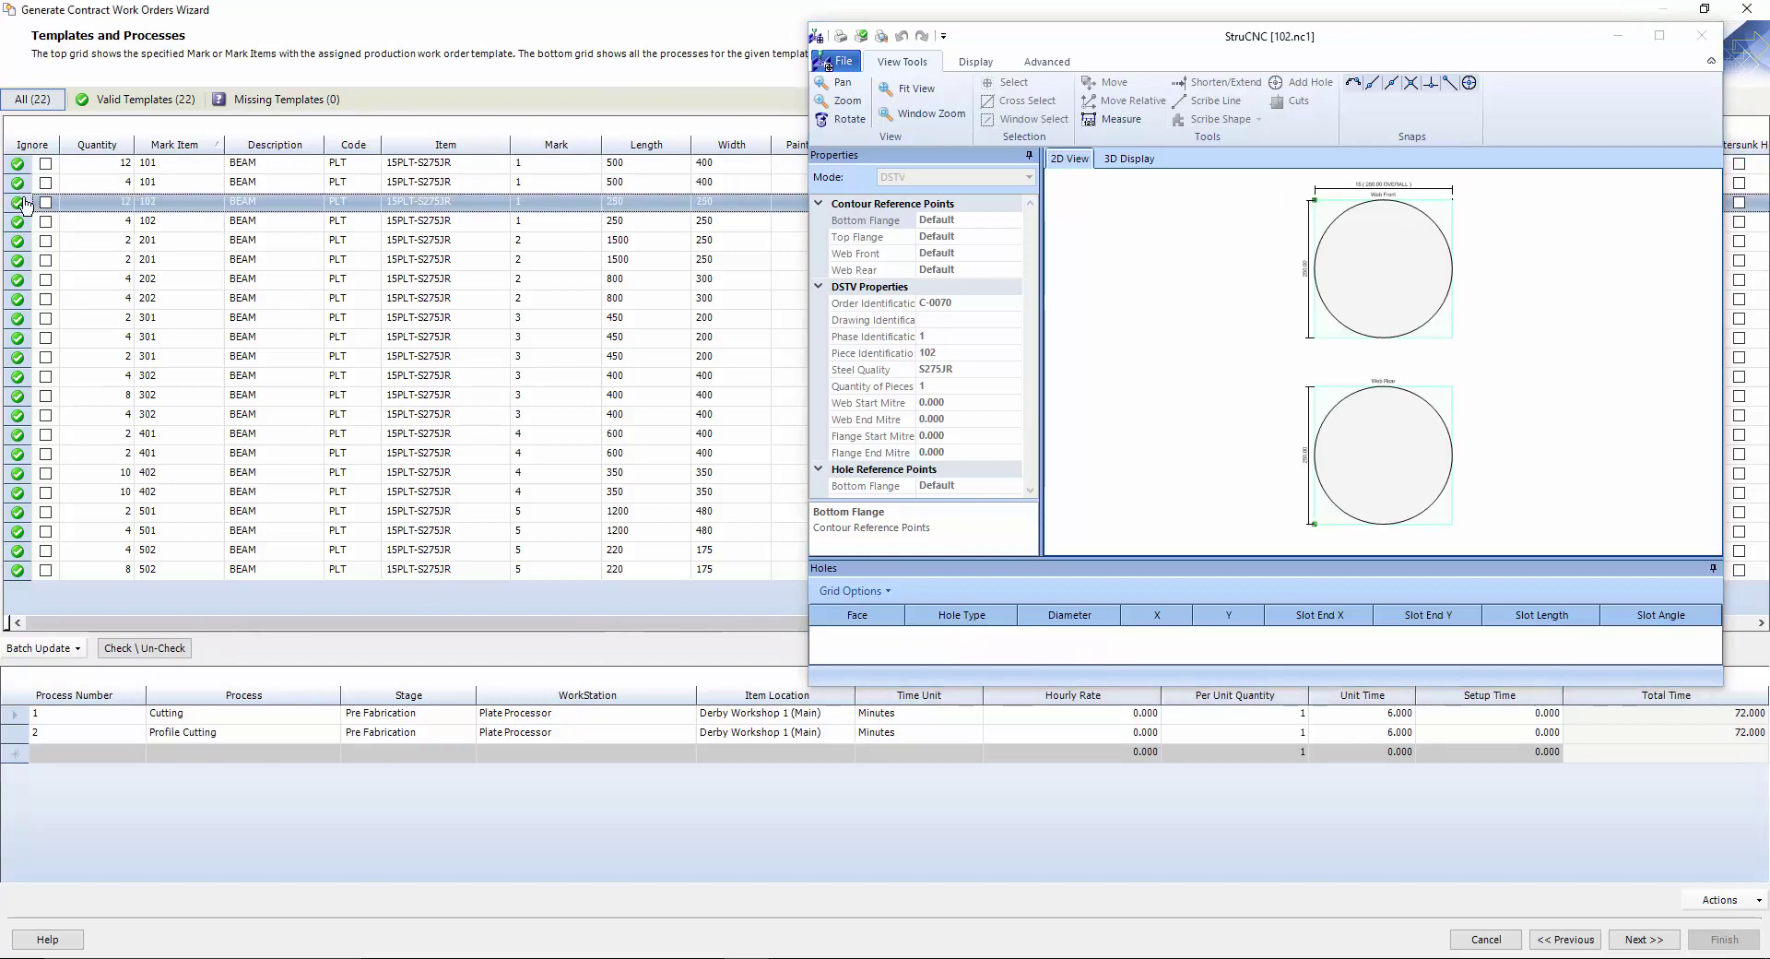
pyautogui.press('Down')
pyautogui.press('Down')
pyautogui.press('Down')
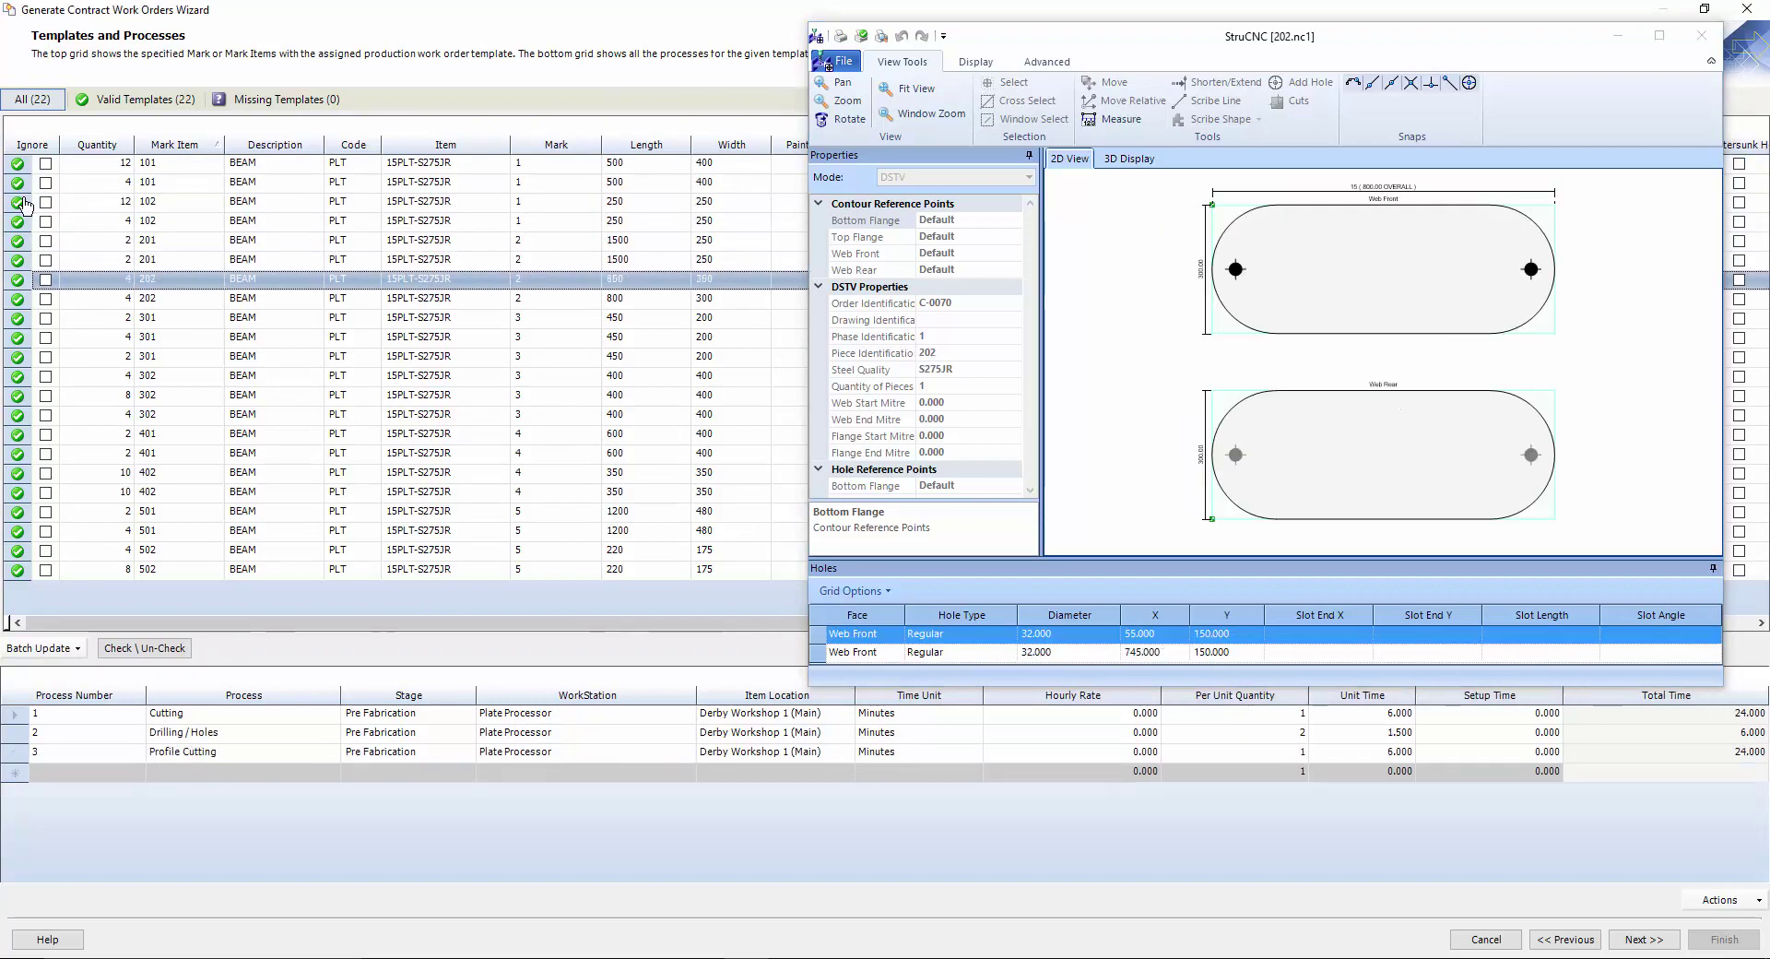
pyautogui.press('Down')
pyautogui.press('Down')
pyautogui.press('Down')
pyautogui.press('Down')
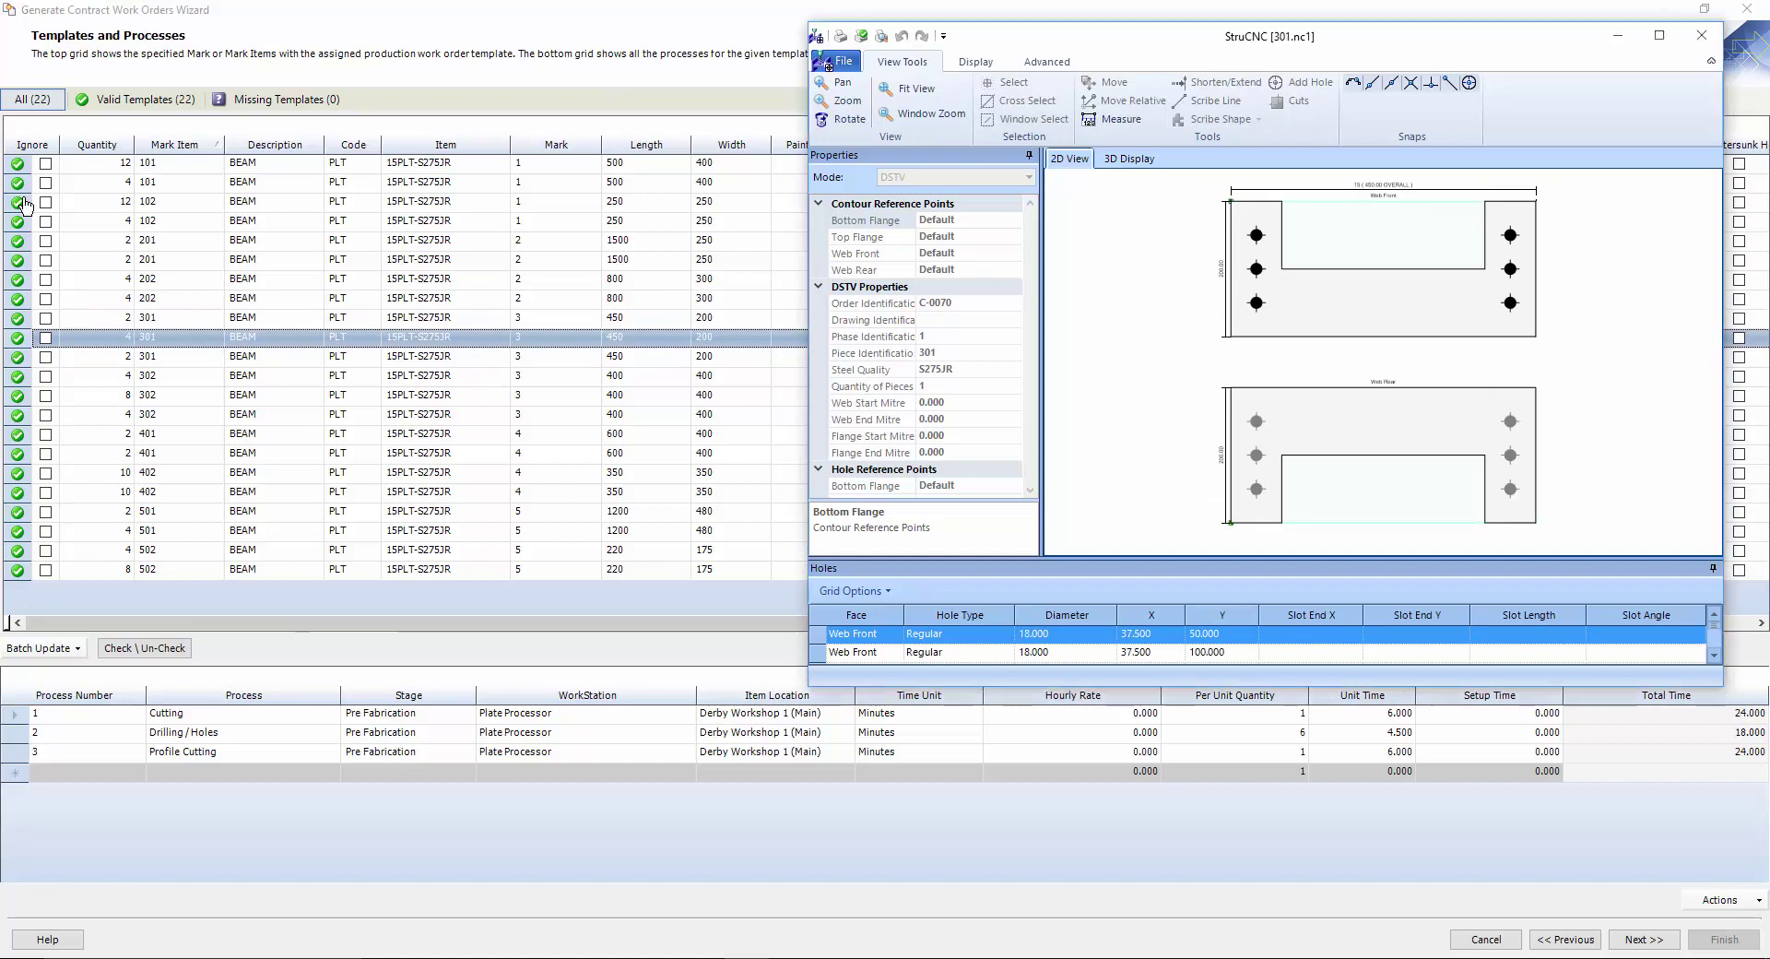
pyautogui.press('Down')
pyautogui.press('Down')
pyautogui.press('Down')
pyautogui.press('Down')
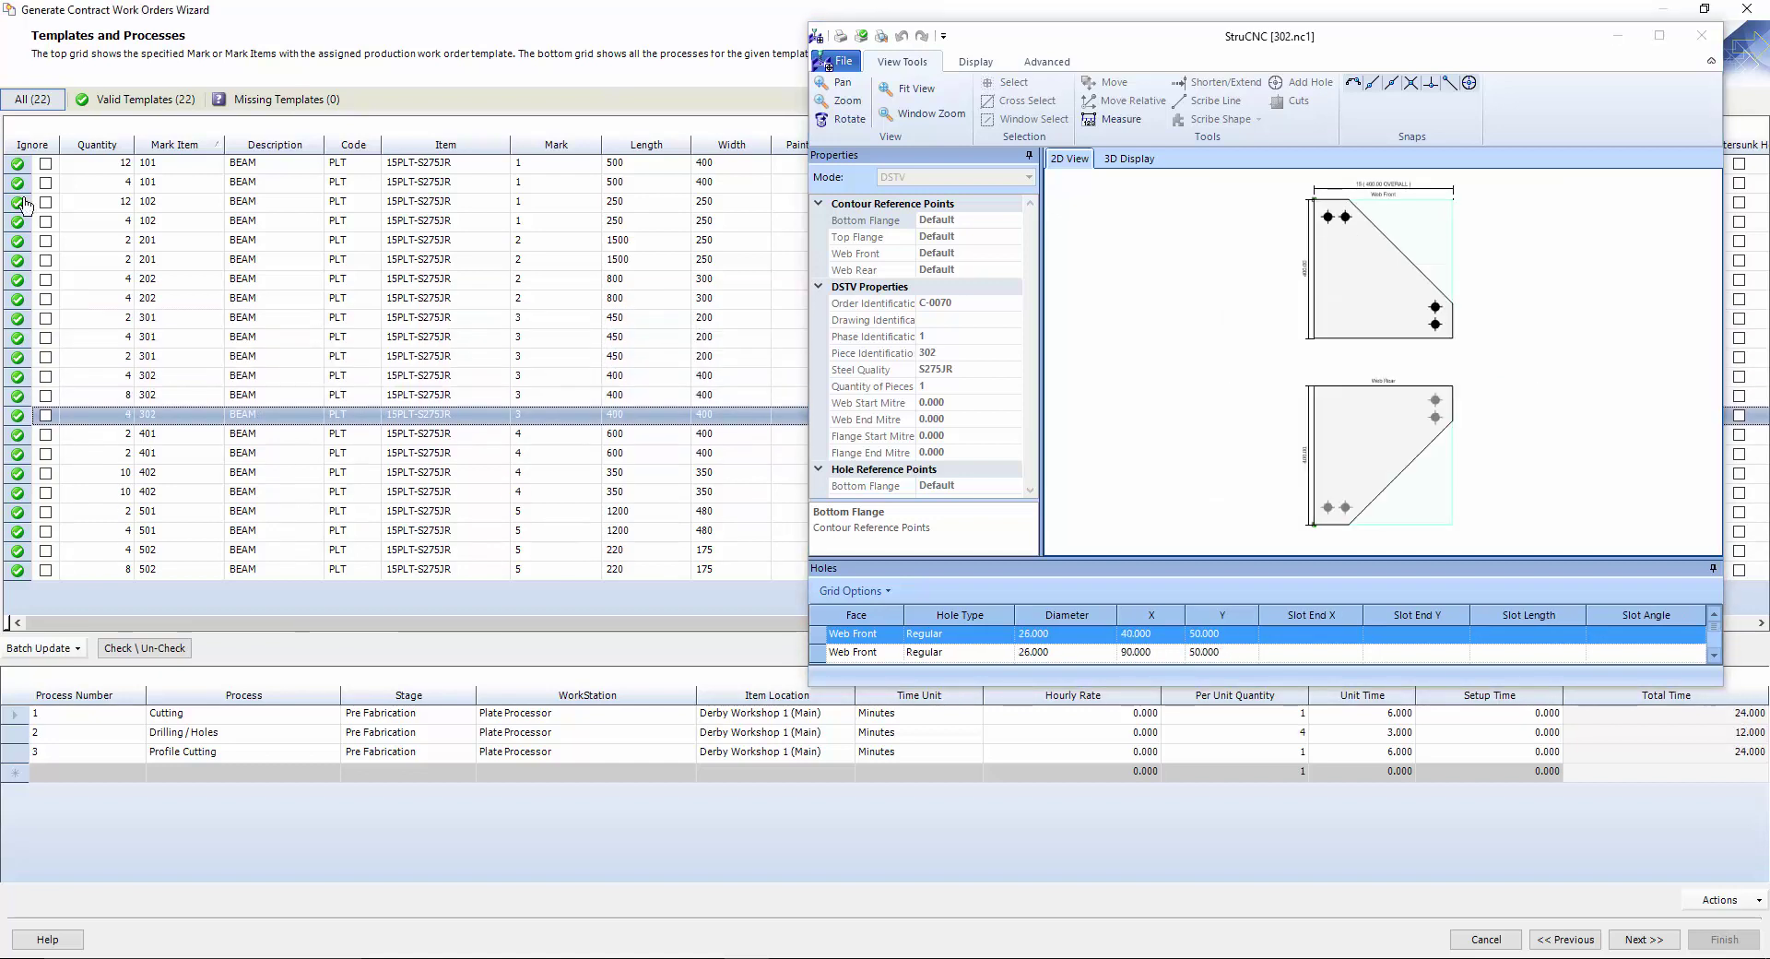
pyautogui.press('Down')
pyautogui.press('Down')
pyautogui.press('Down')
pyautogui.press('Down')
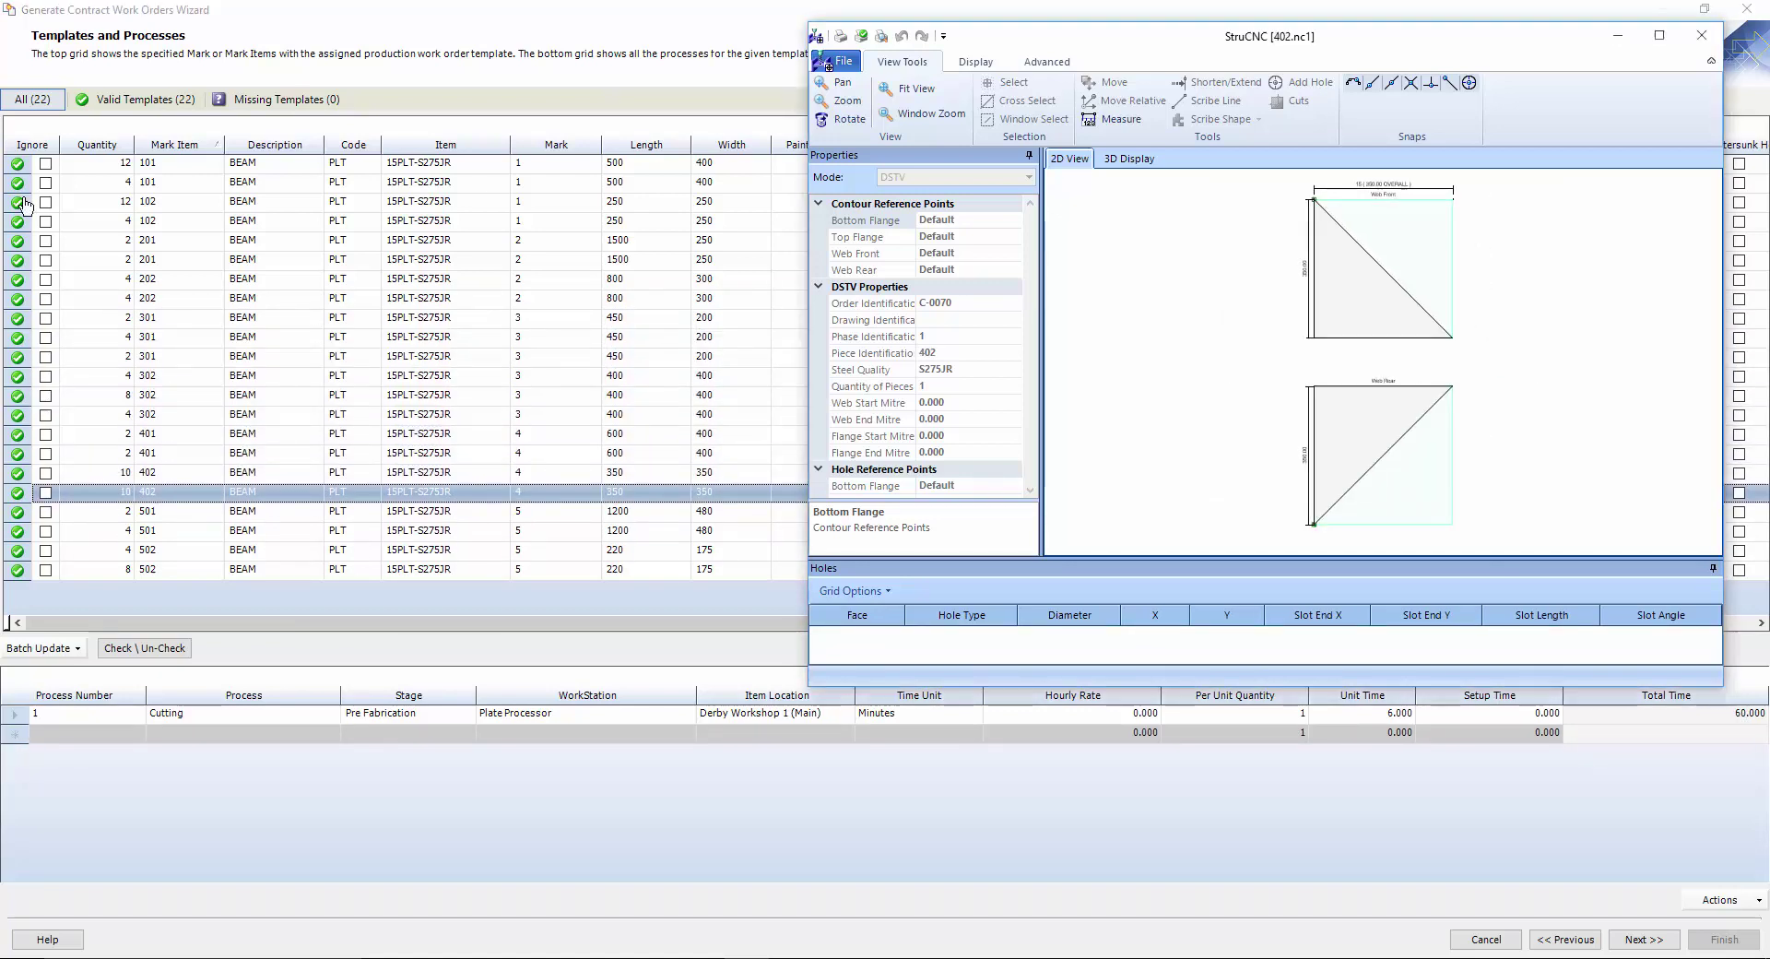
pyautogui.press('Down')
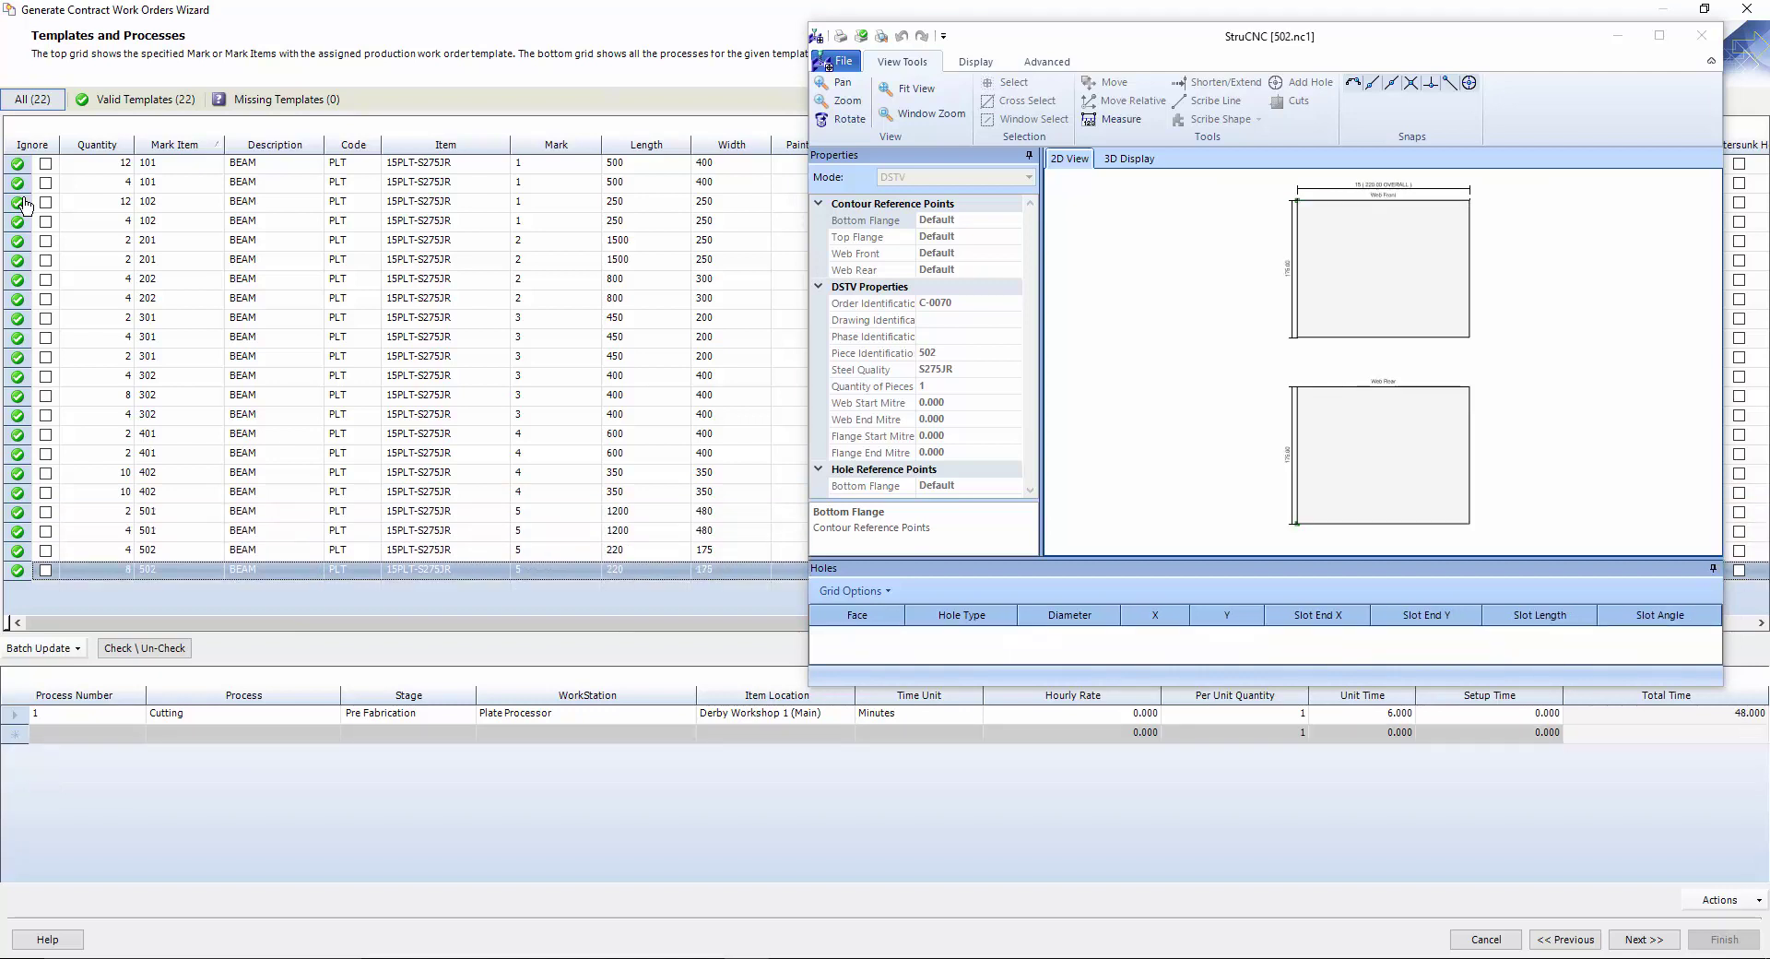
pyautogui.click(1701, 35)
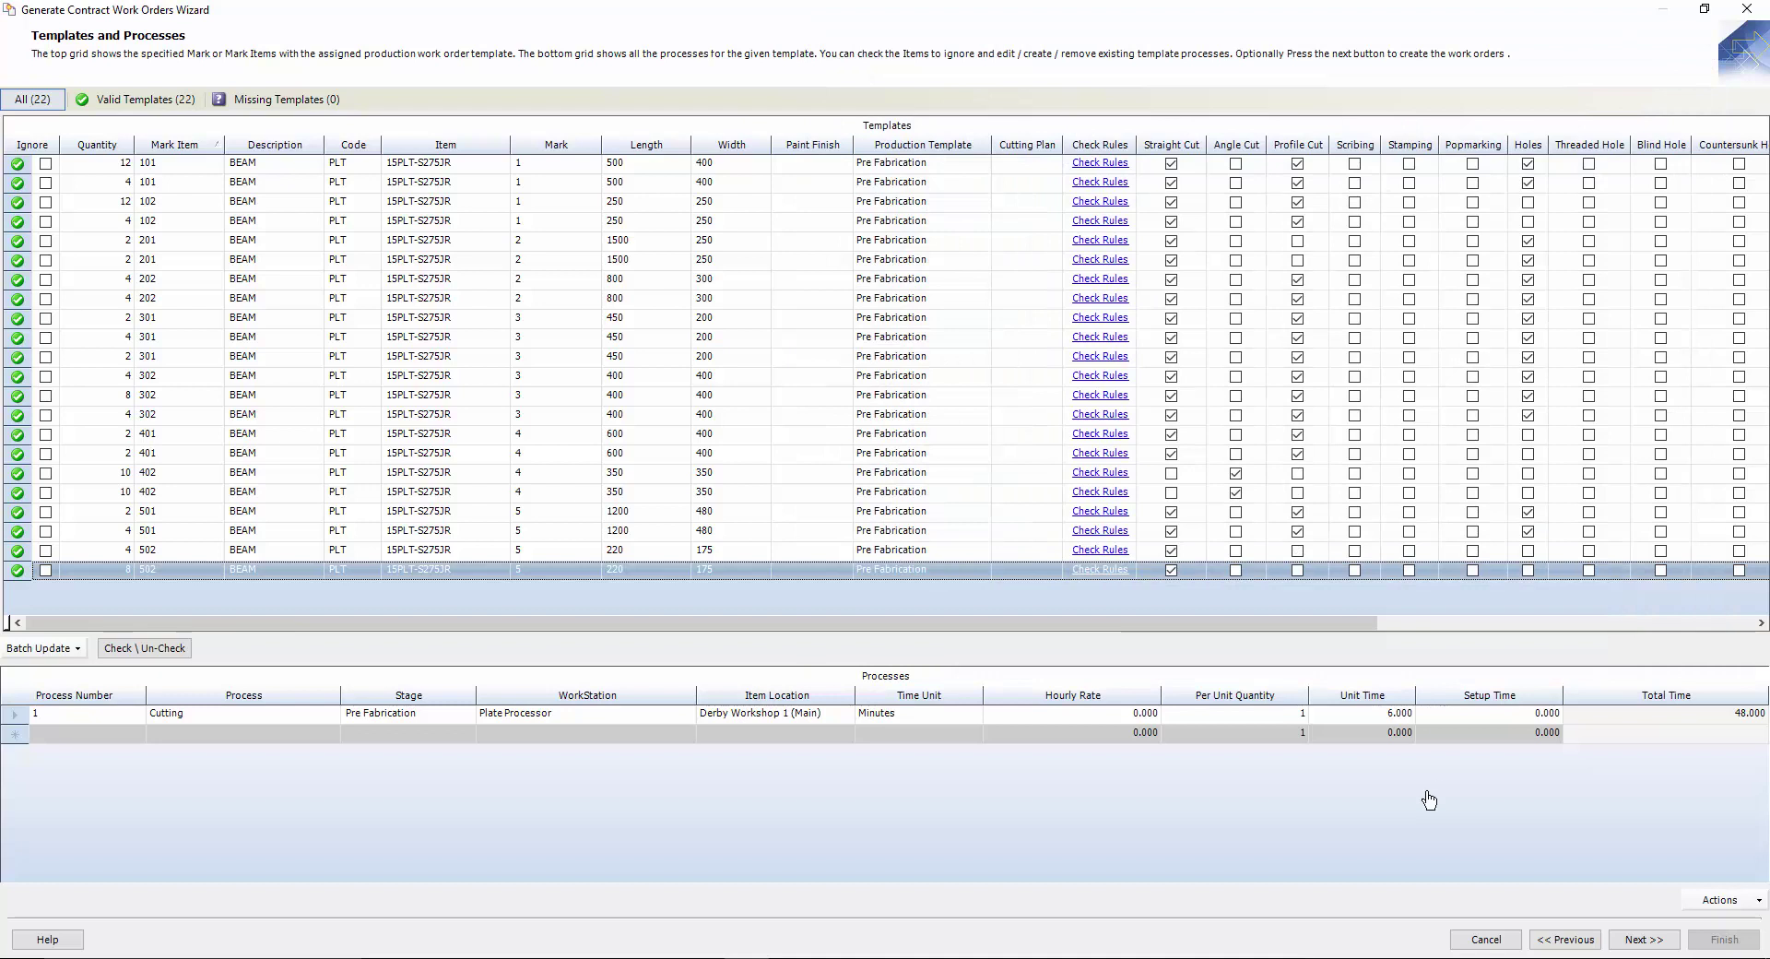
# Chart the Cutting workload together with existing production work loading, create the contract work orders, and close the form
pyautogui.click(1654, 939)
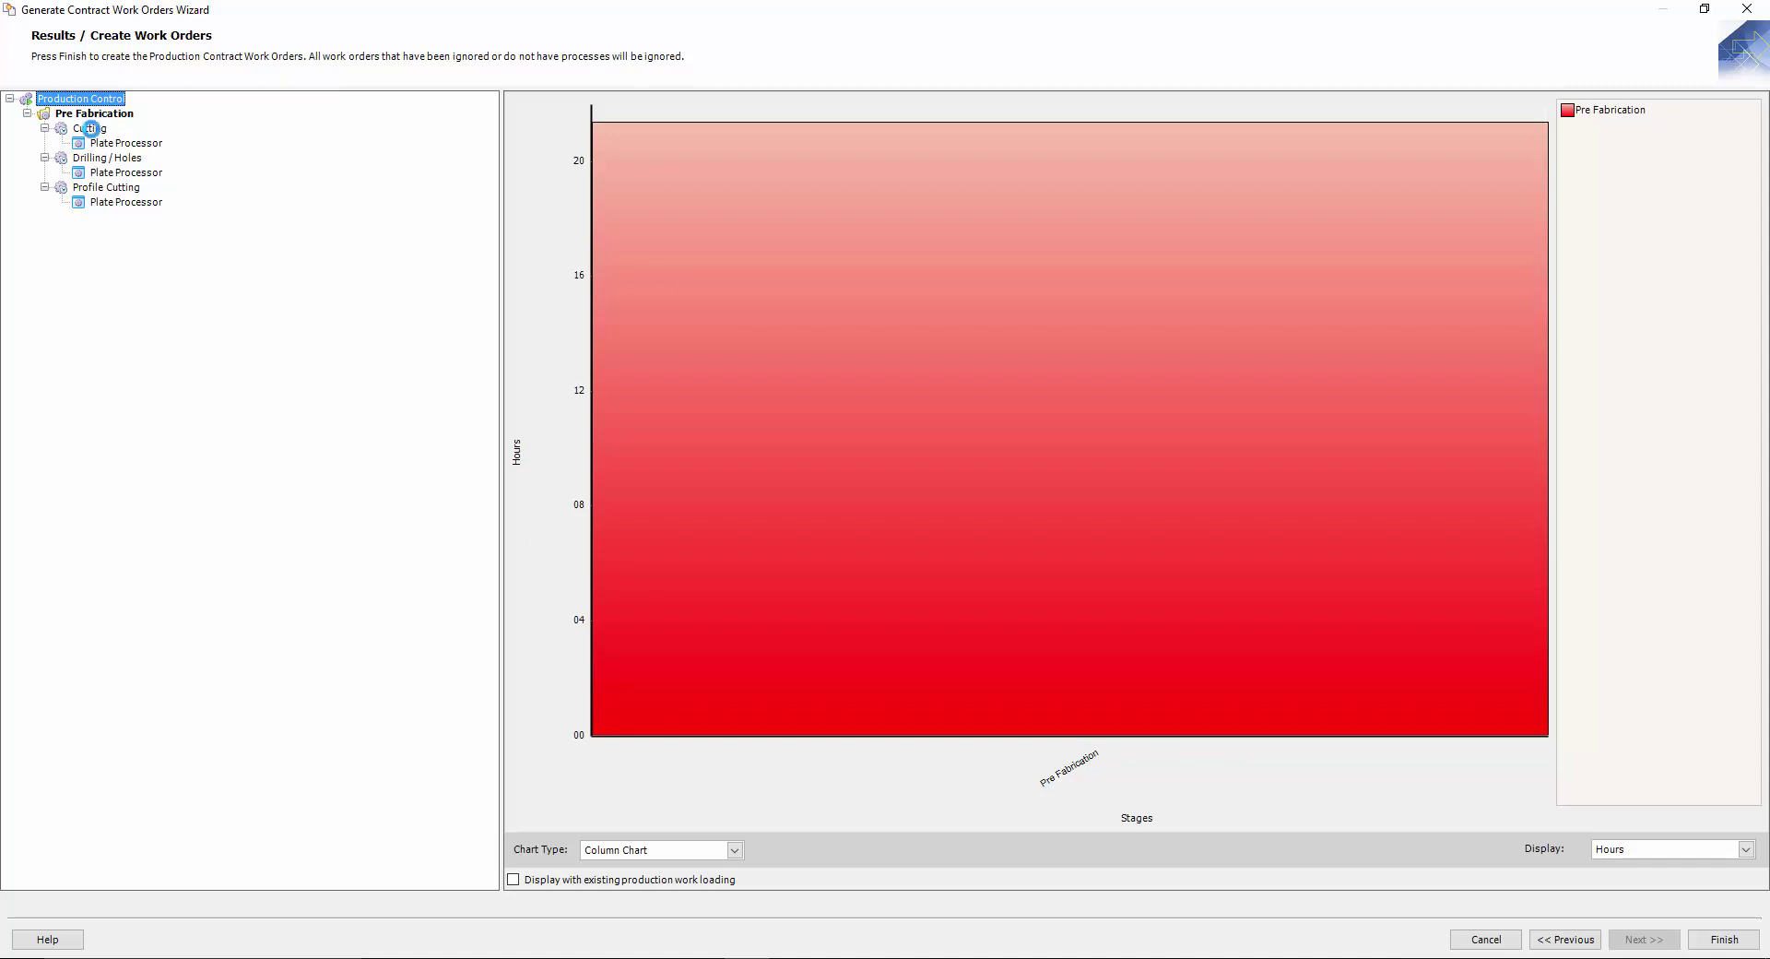
pyautogui.click(90, 129)
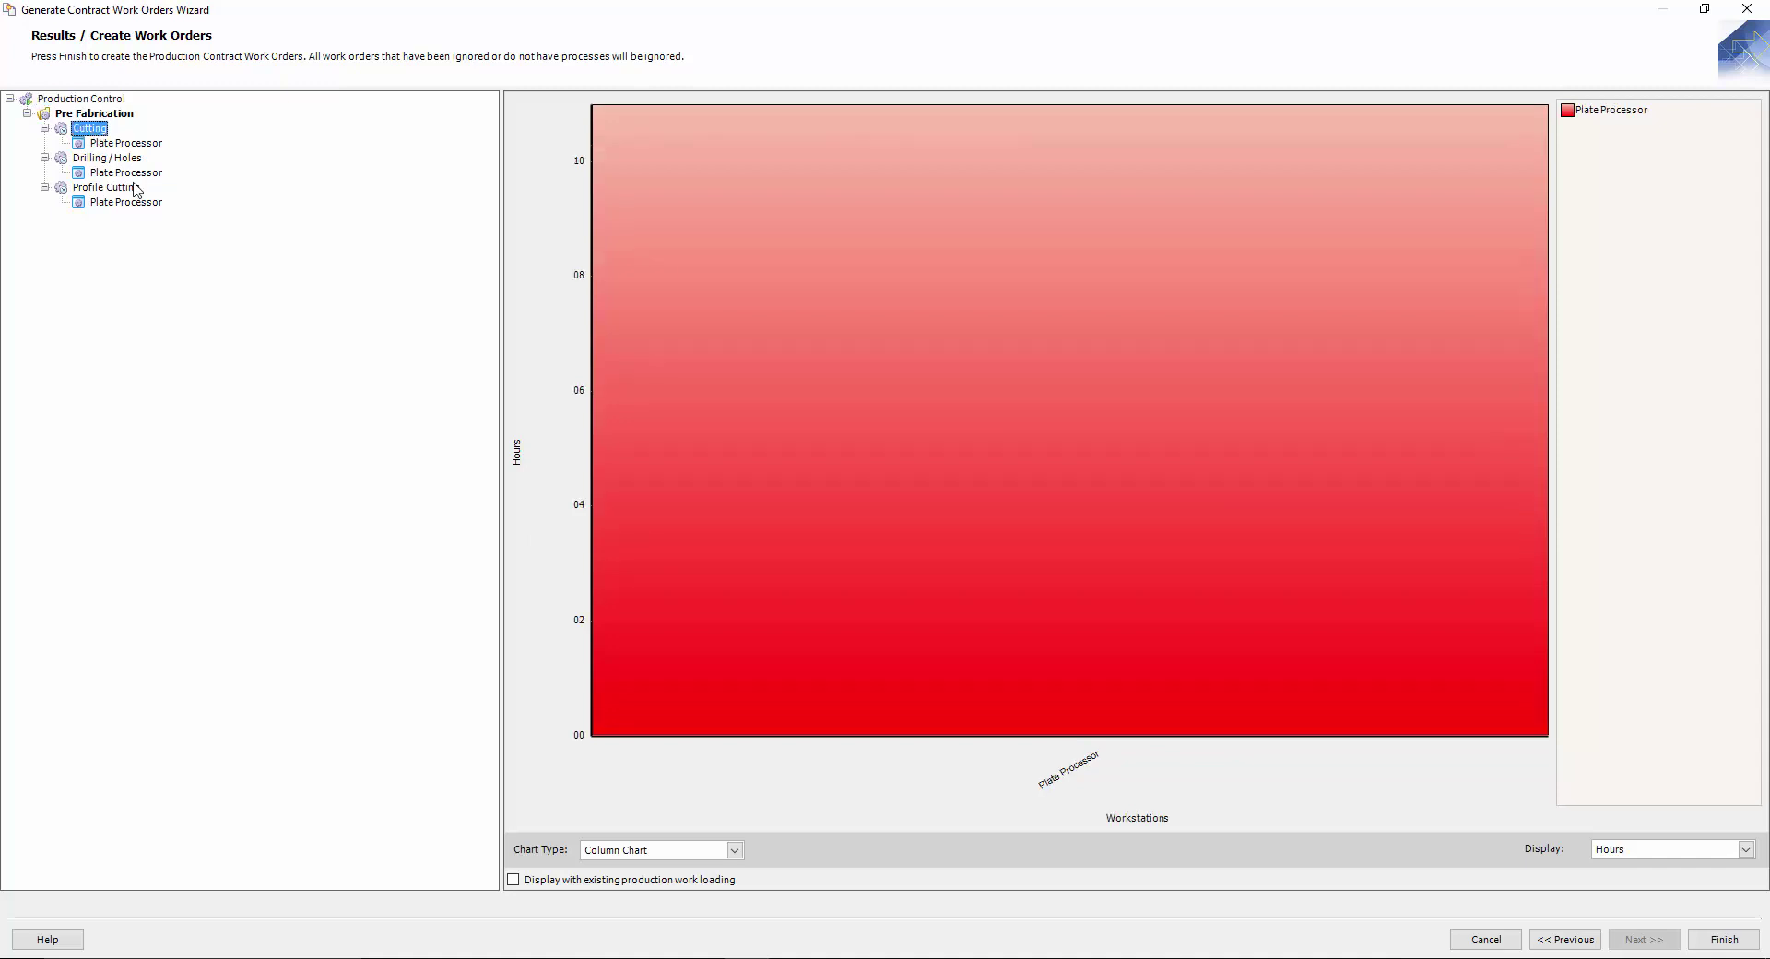
pyautogui.click(512, 879)
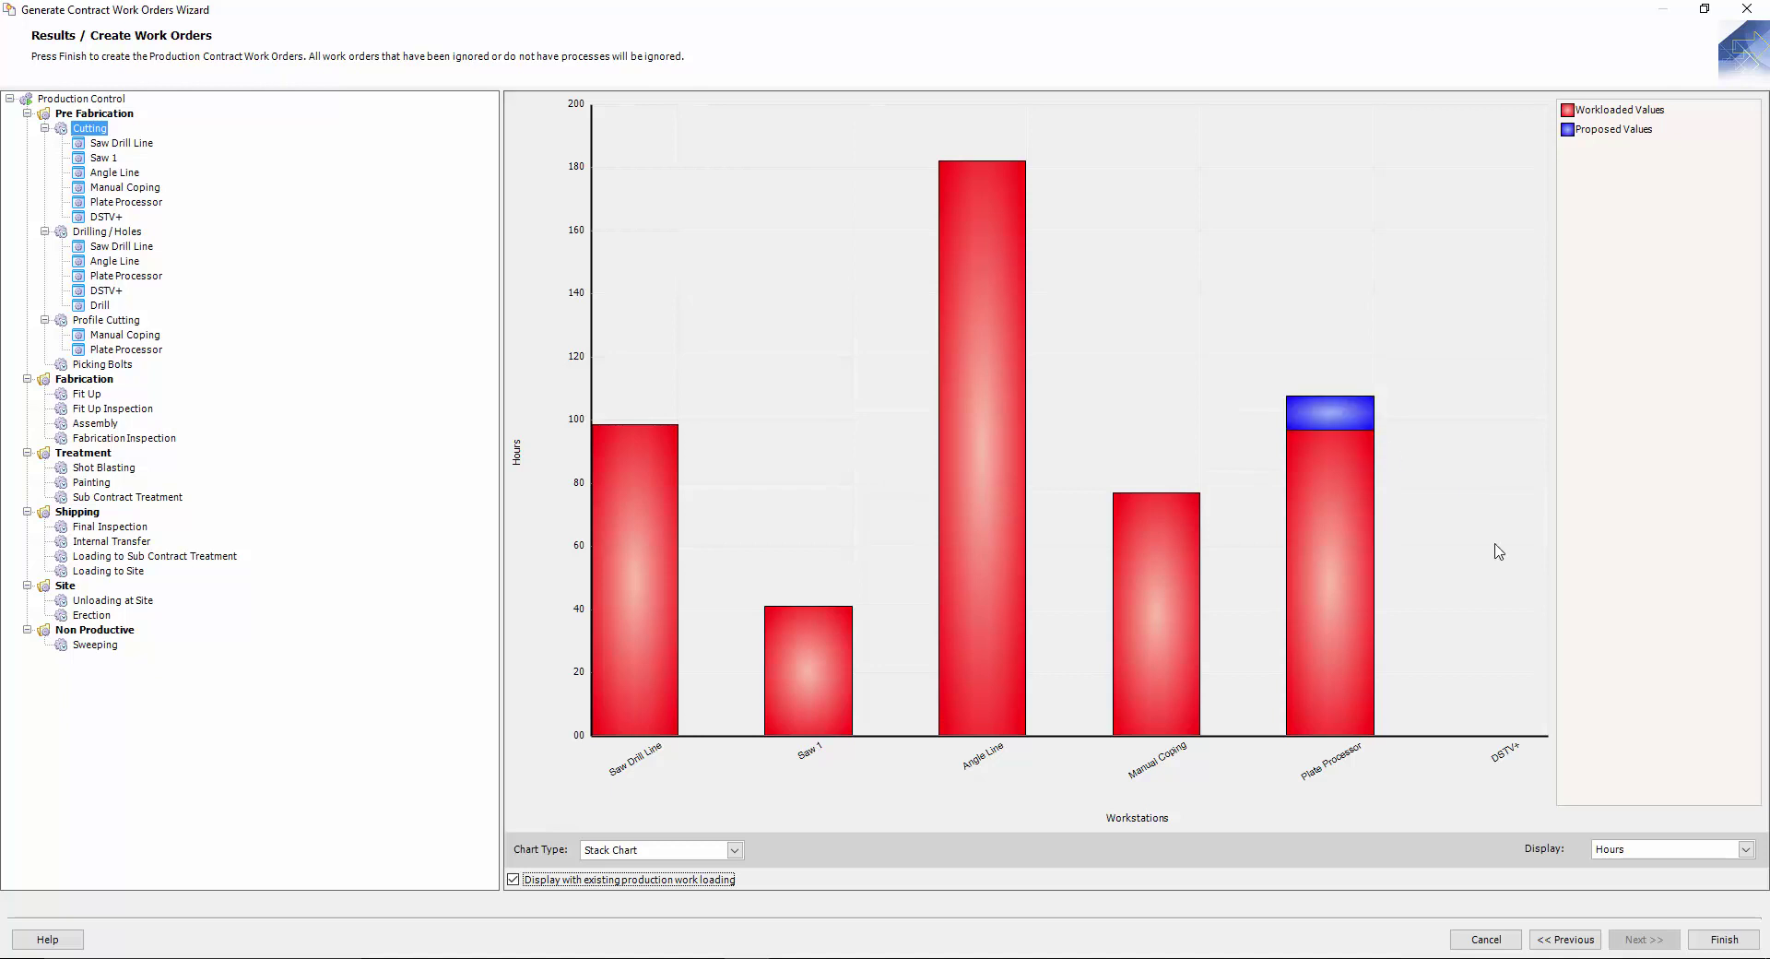
pyautogui.click(1707, 941)
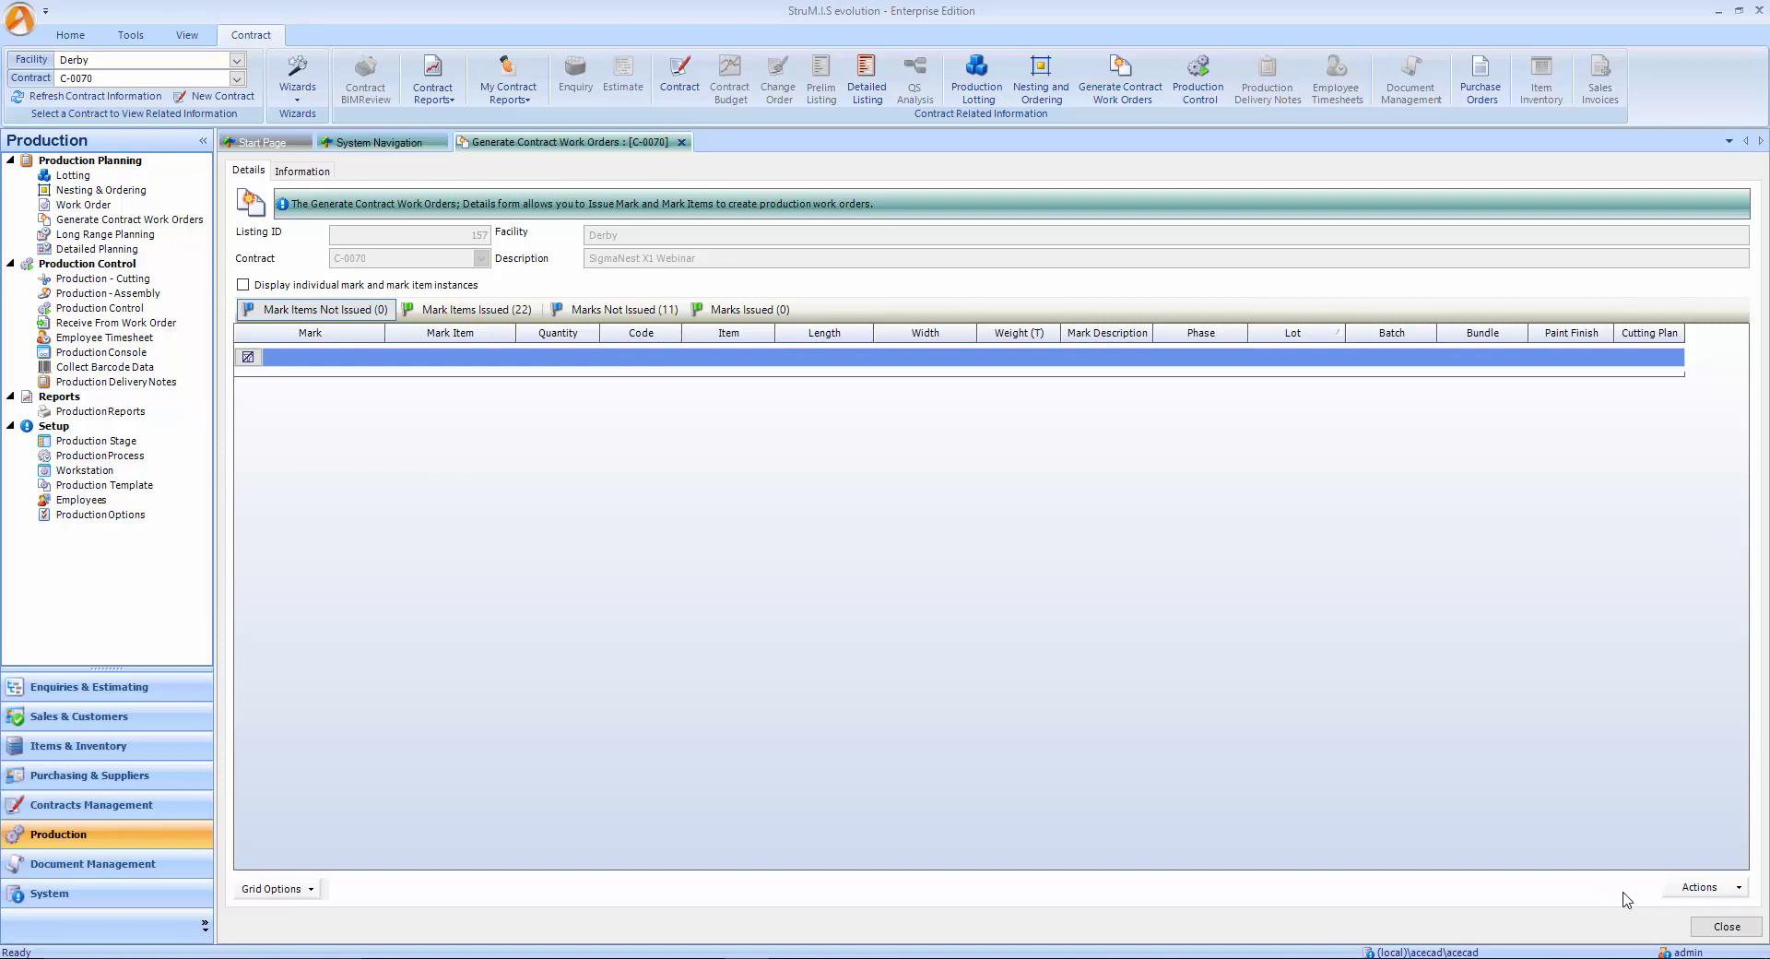
pyautogui.click(1719, 926)
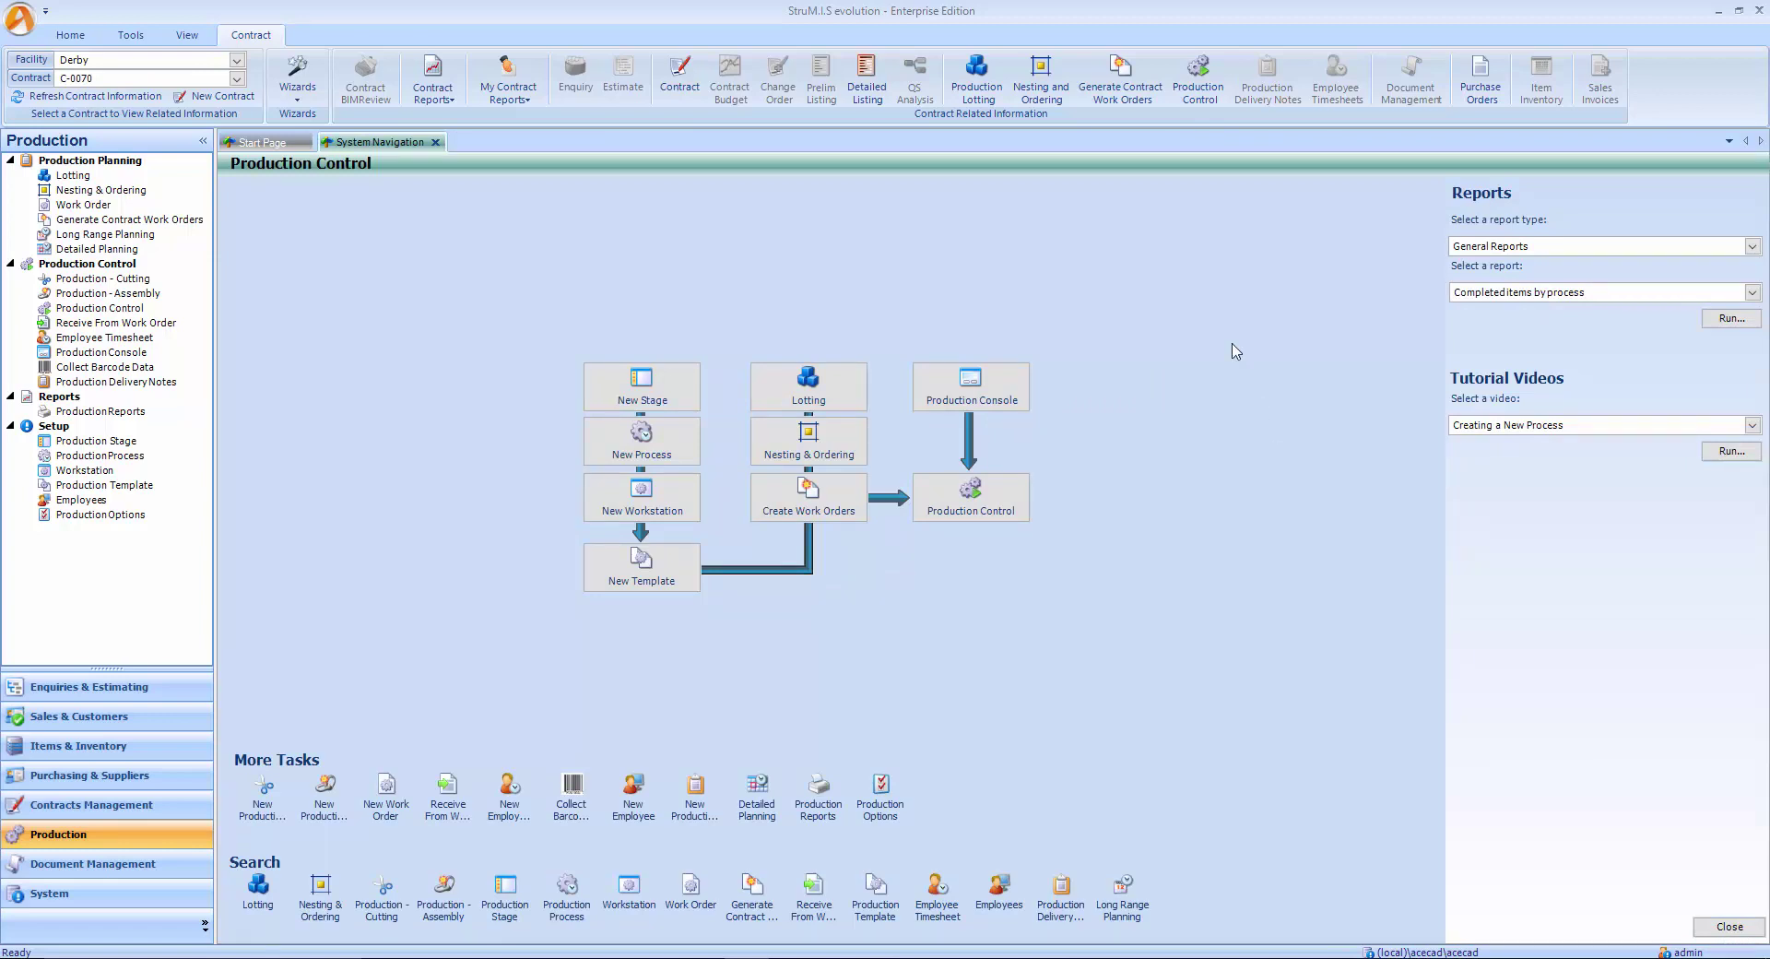
# Open Nesting and Ordering for the contract and examine the not covered mark items, including their lot and workstation columns
pyautogui.click(1061, 101)
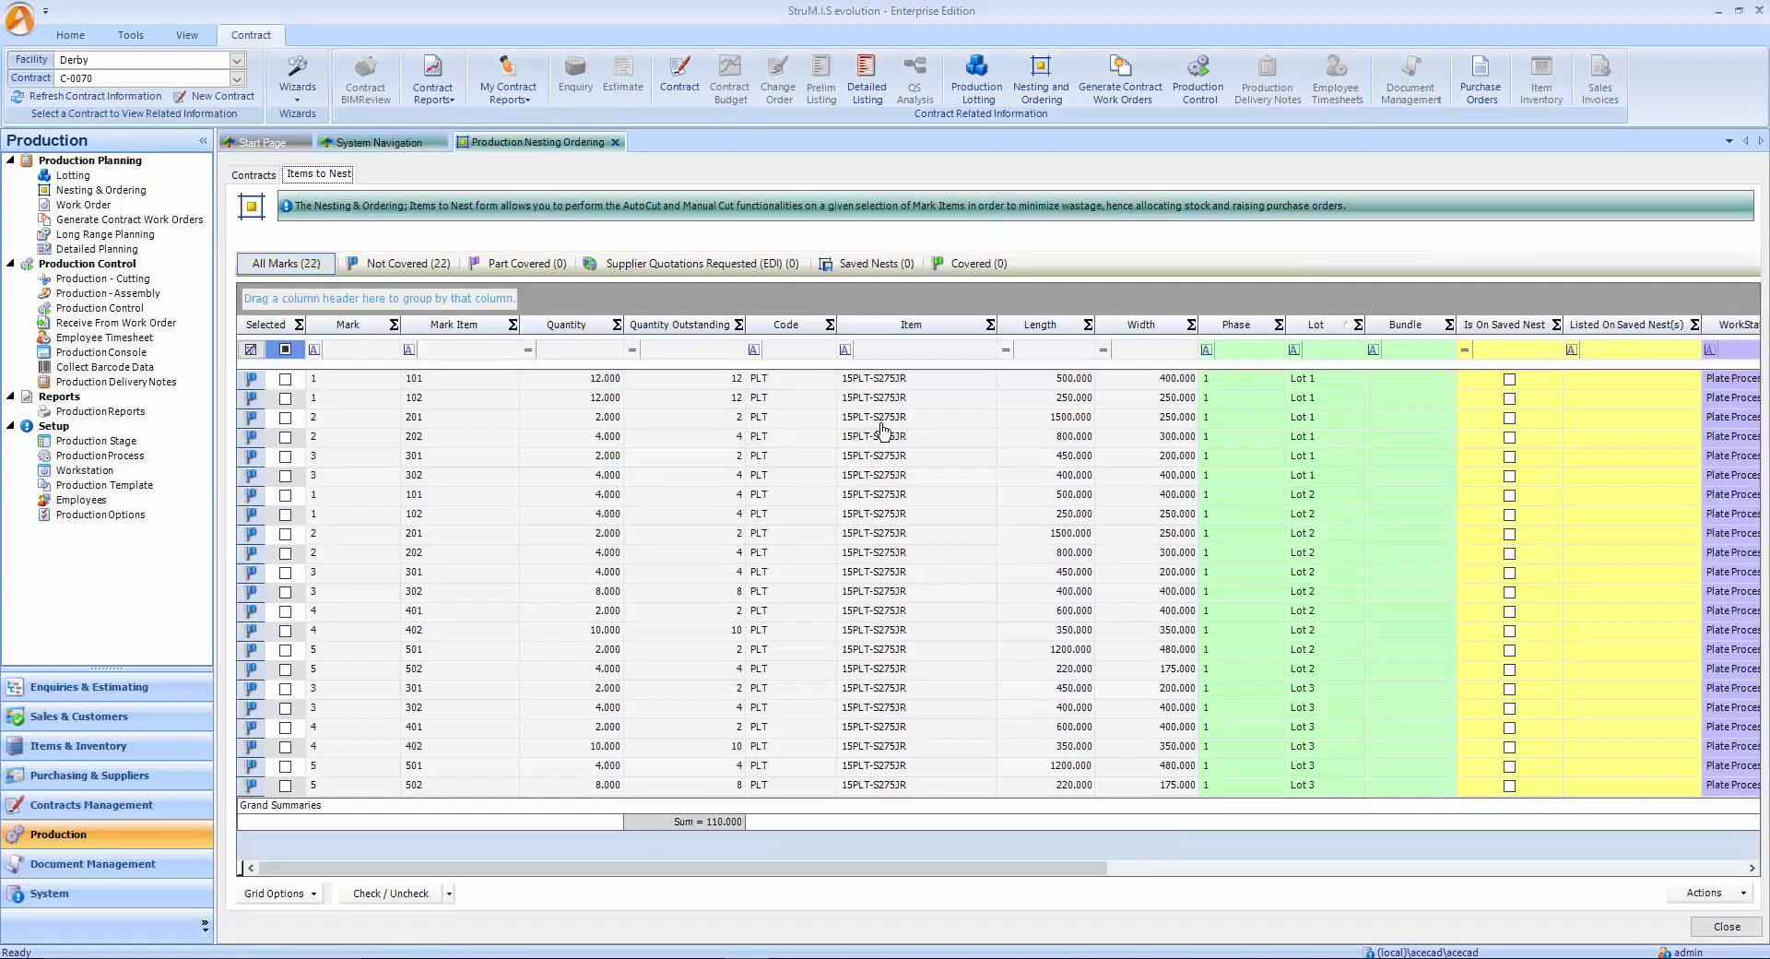
pyautogui.click(398, 264)
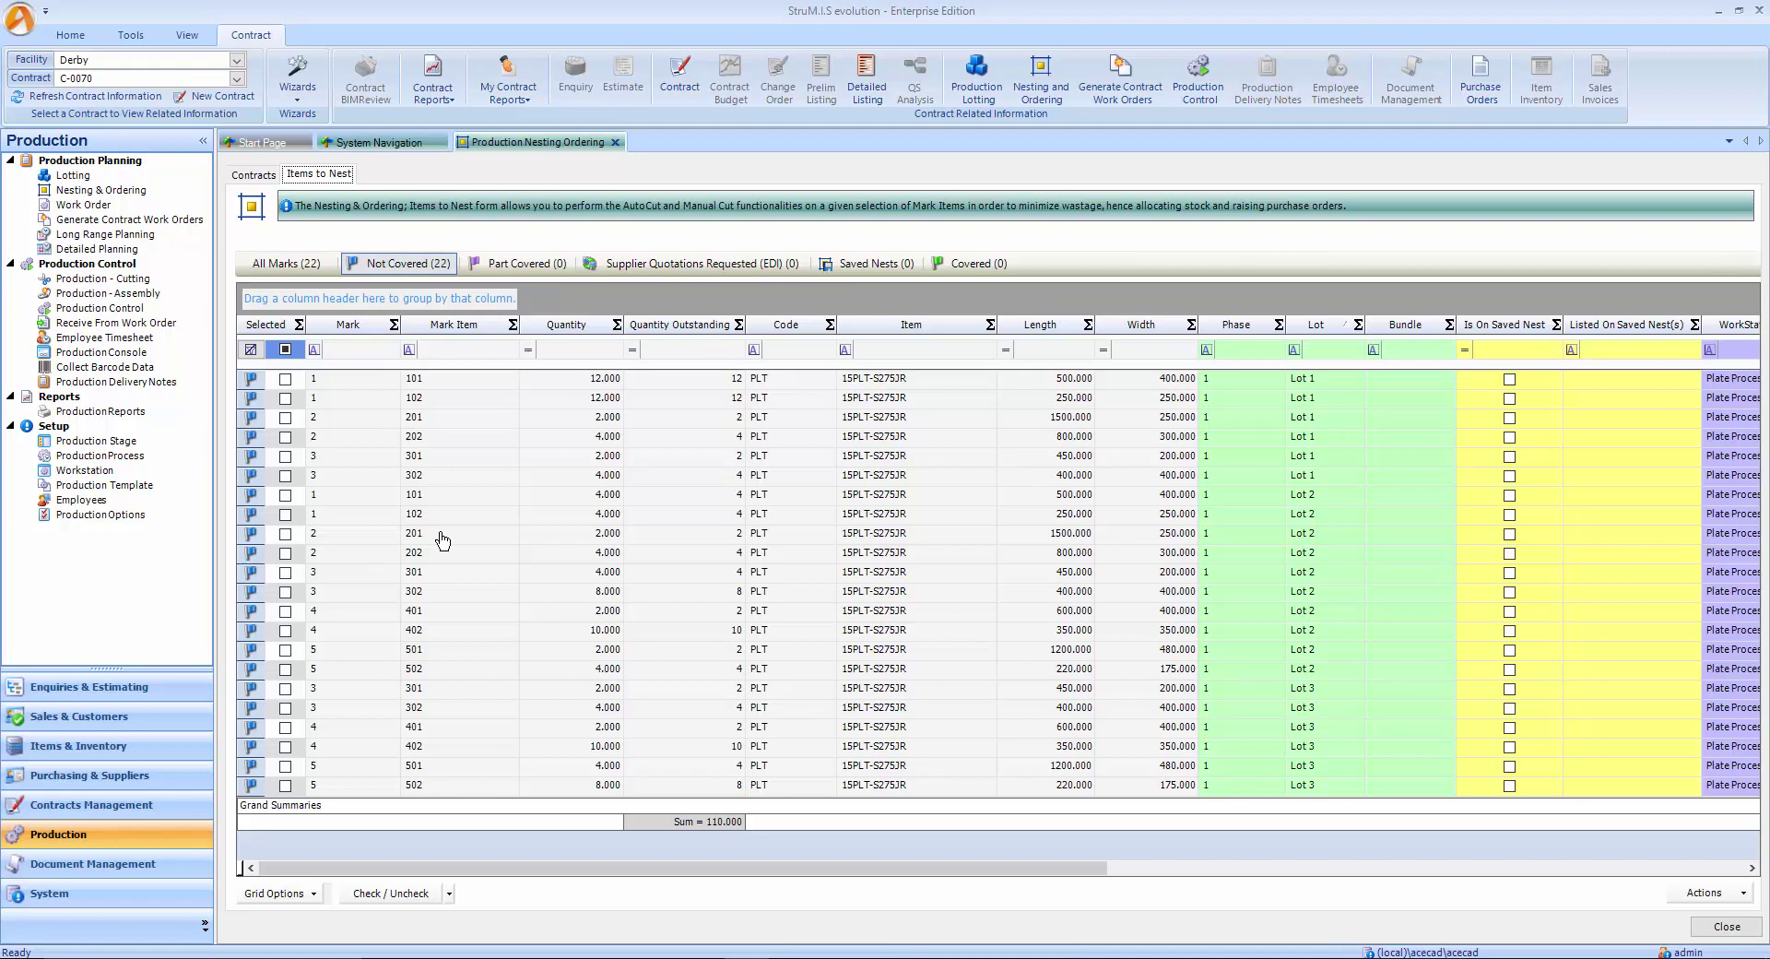
pyautogui.moveTo(776, 868); pyautogui.dragTo(1033, 853)
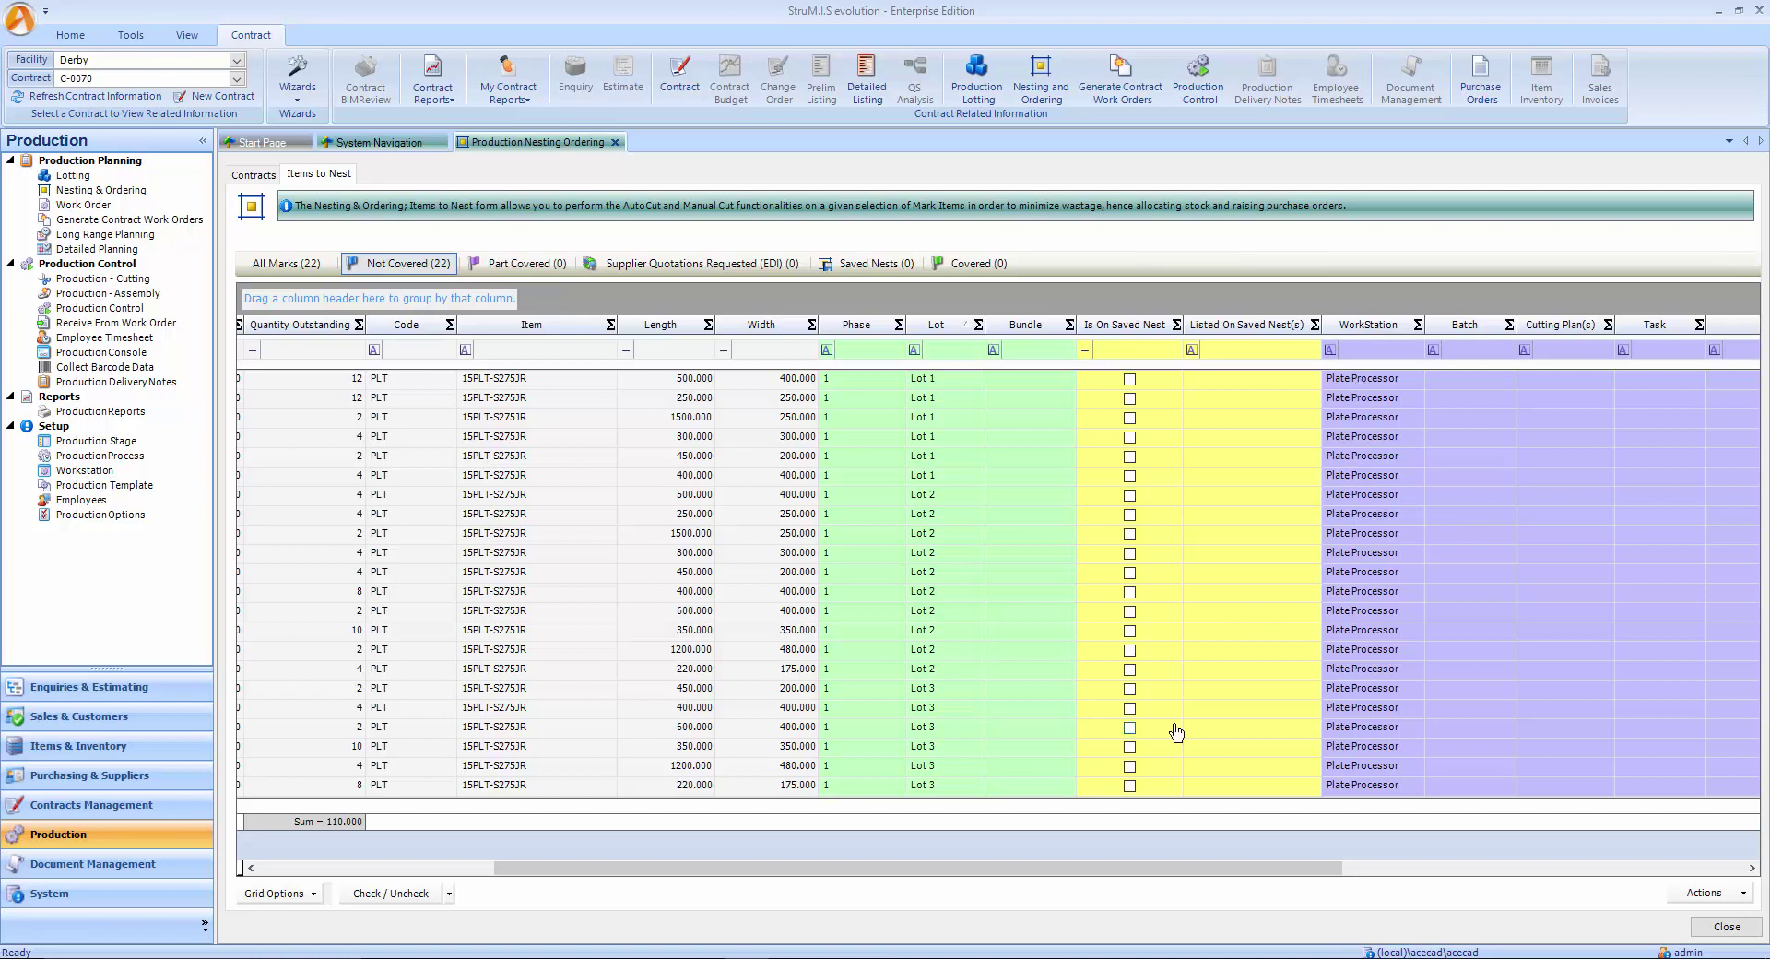
pyautogui.moveTo(1131, 868); pyautogui.dragTo(872, 875)
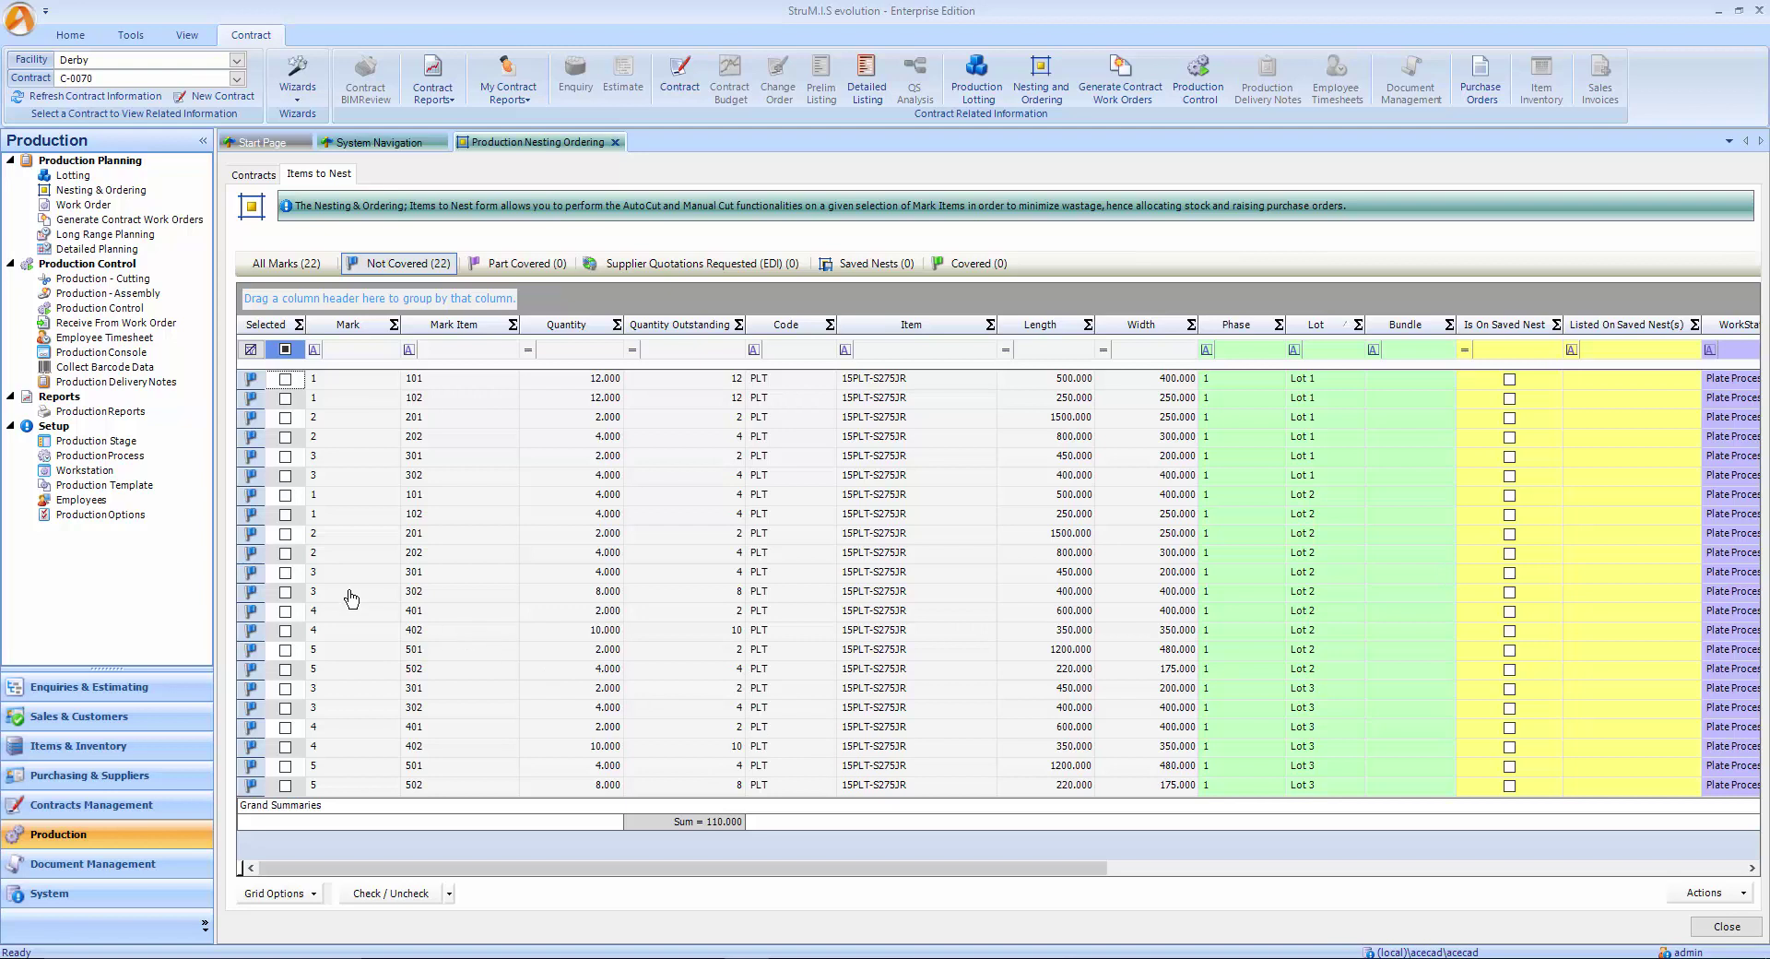
# Open the Production Options and examine the Item Grouping Template and its supported placeholders in the Nesting Engine Settings
pyautogui.click(101, 515)
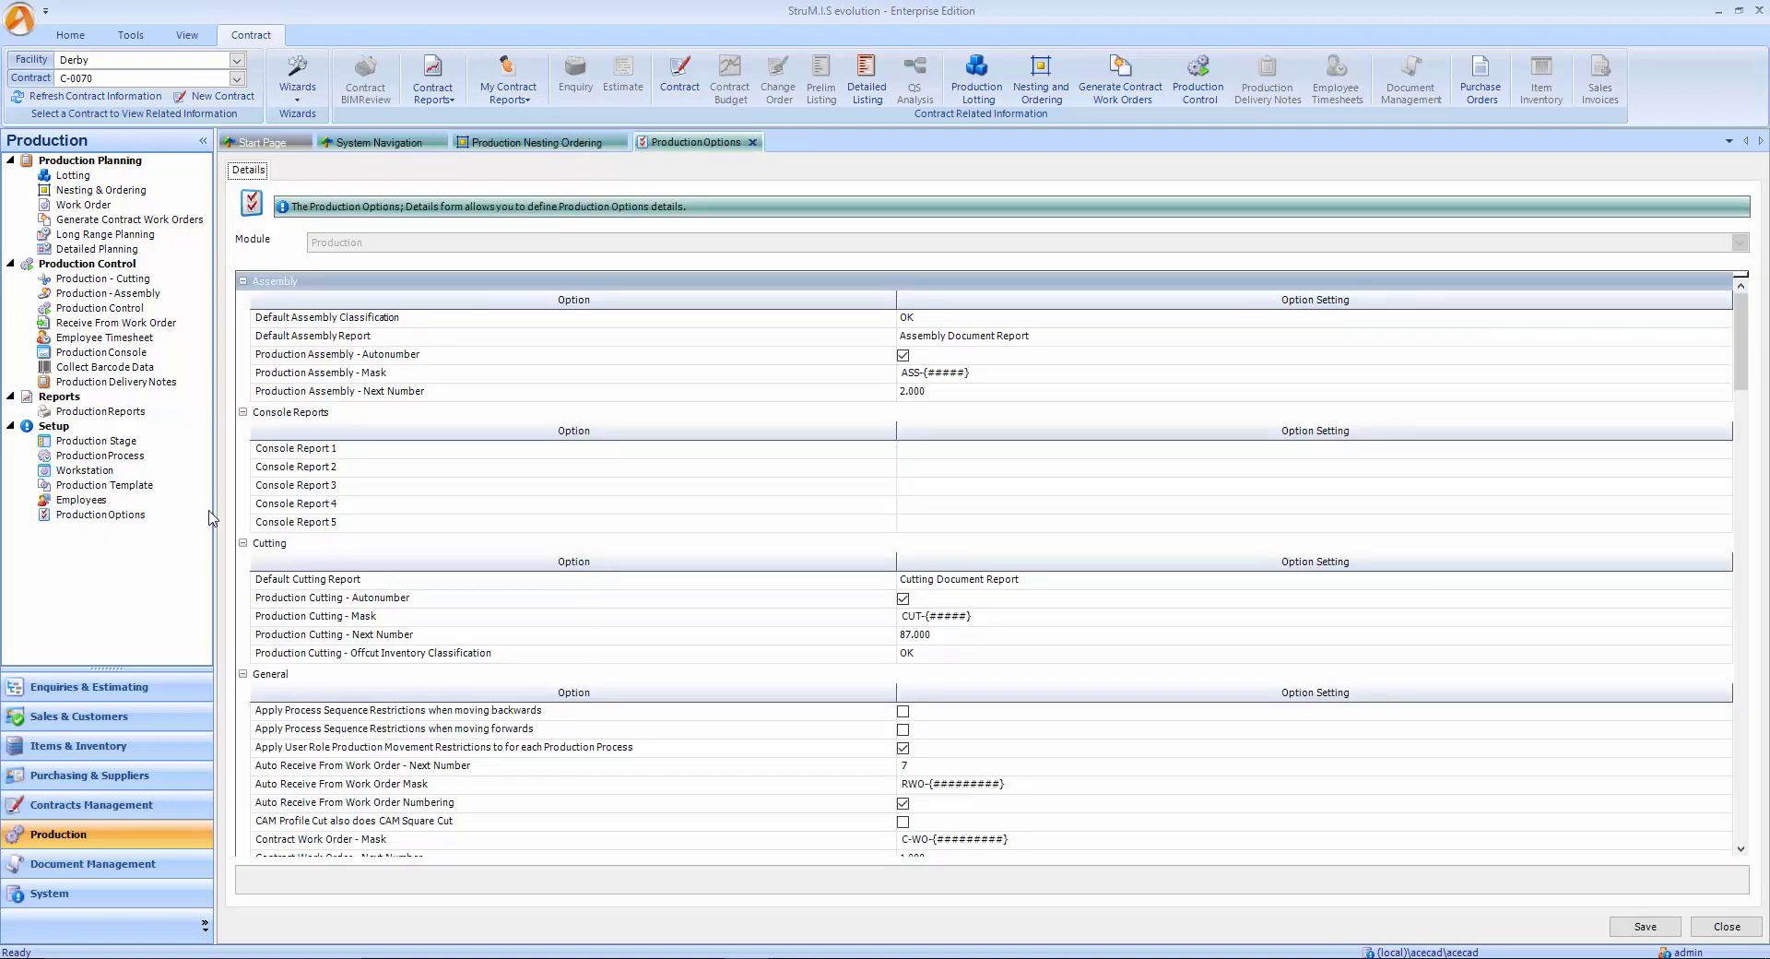
pyautogui.scroll(-8, 384, 722)
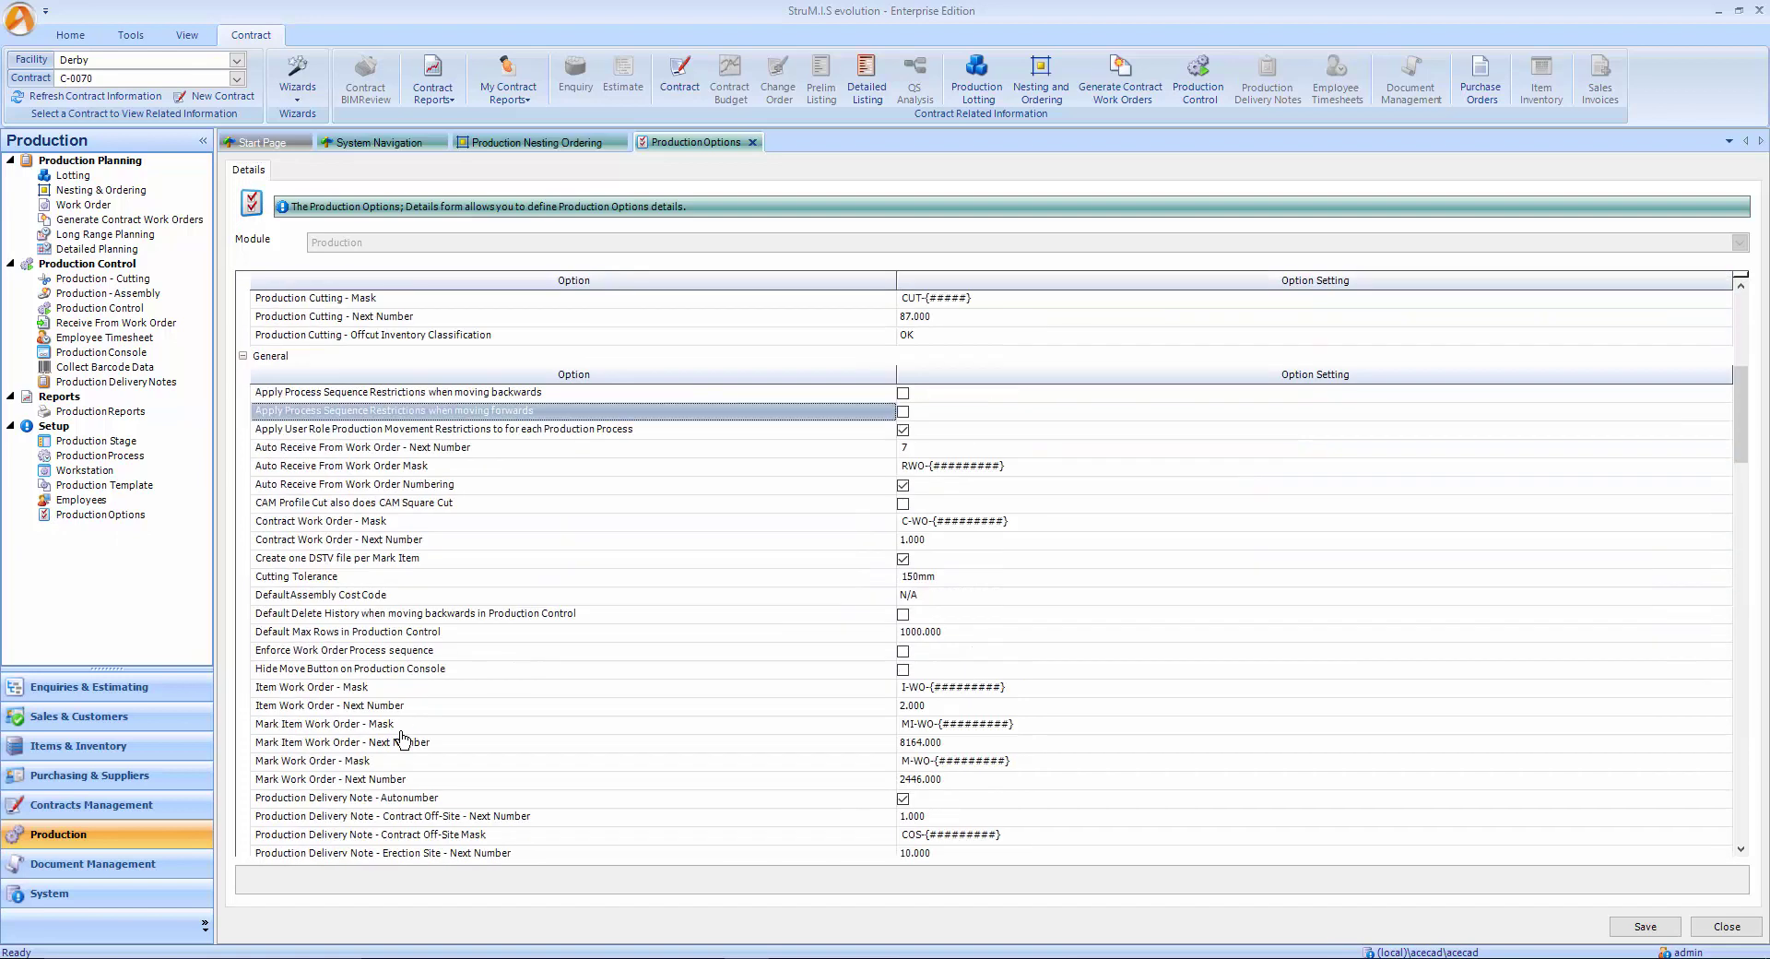
pyautogui.scroll(-8, 403, 737)
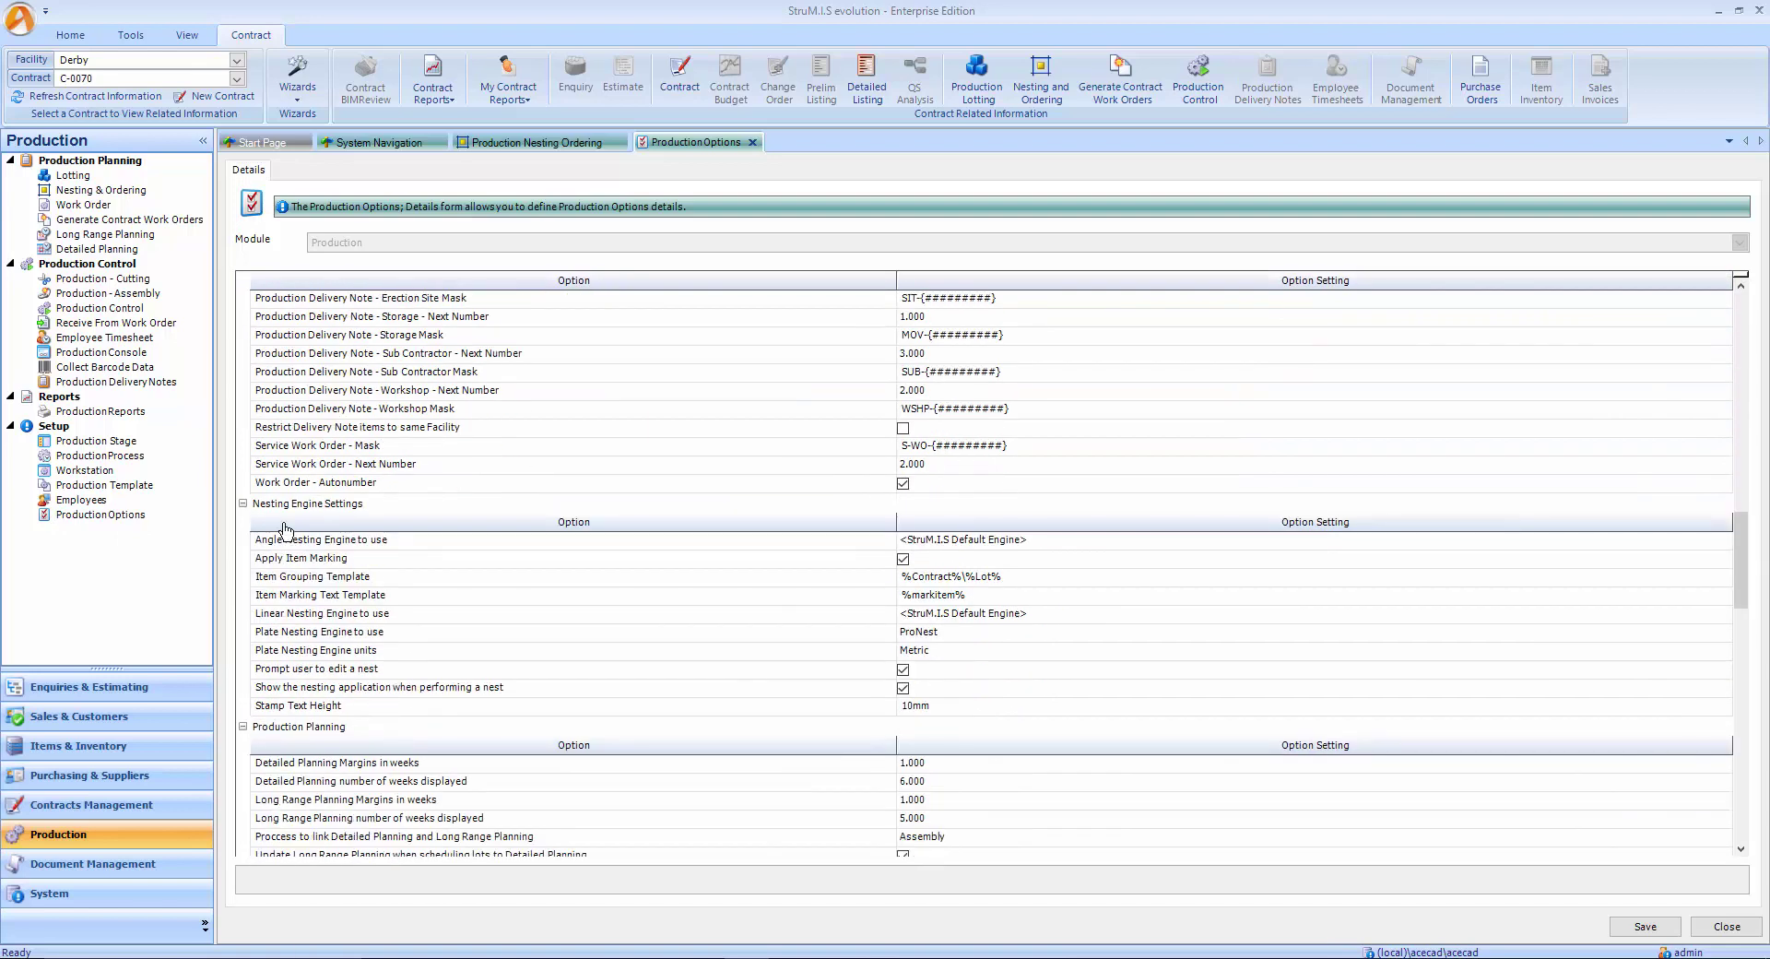
pyautogui.click(300, 579)
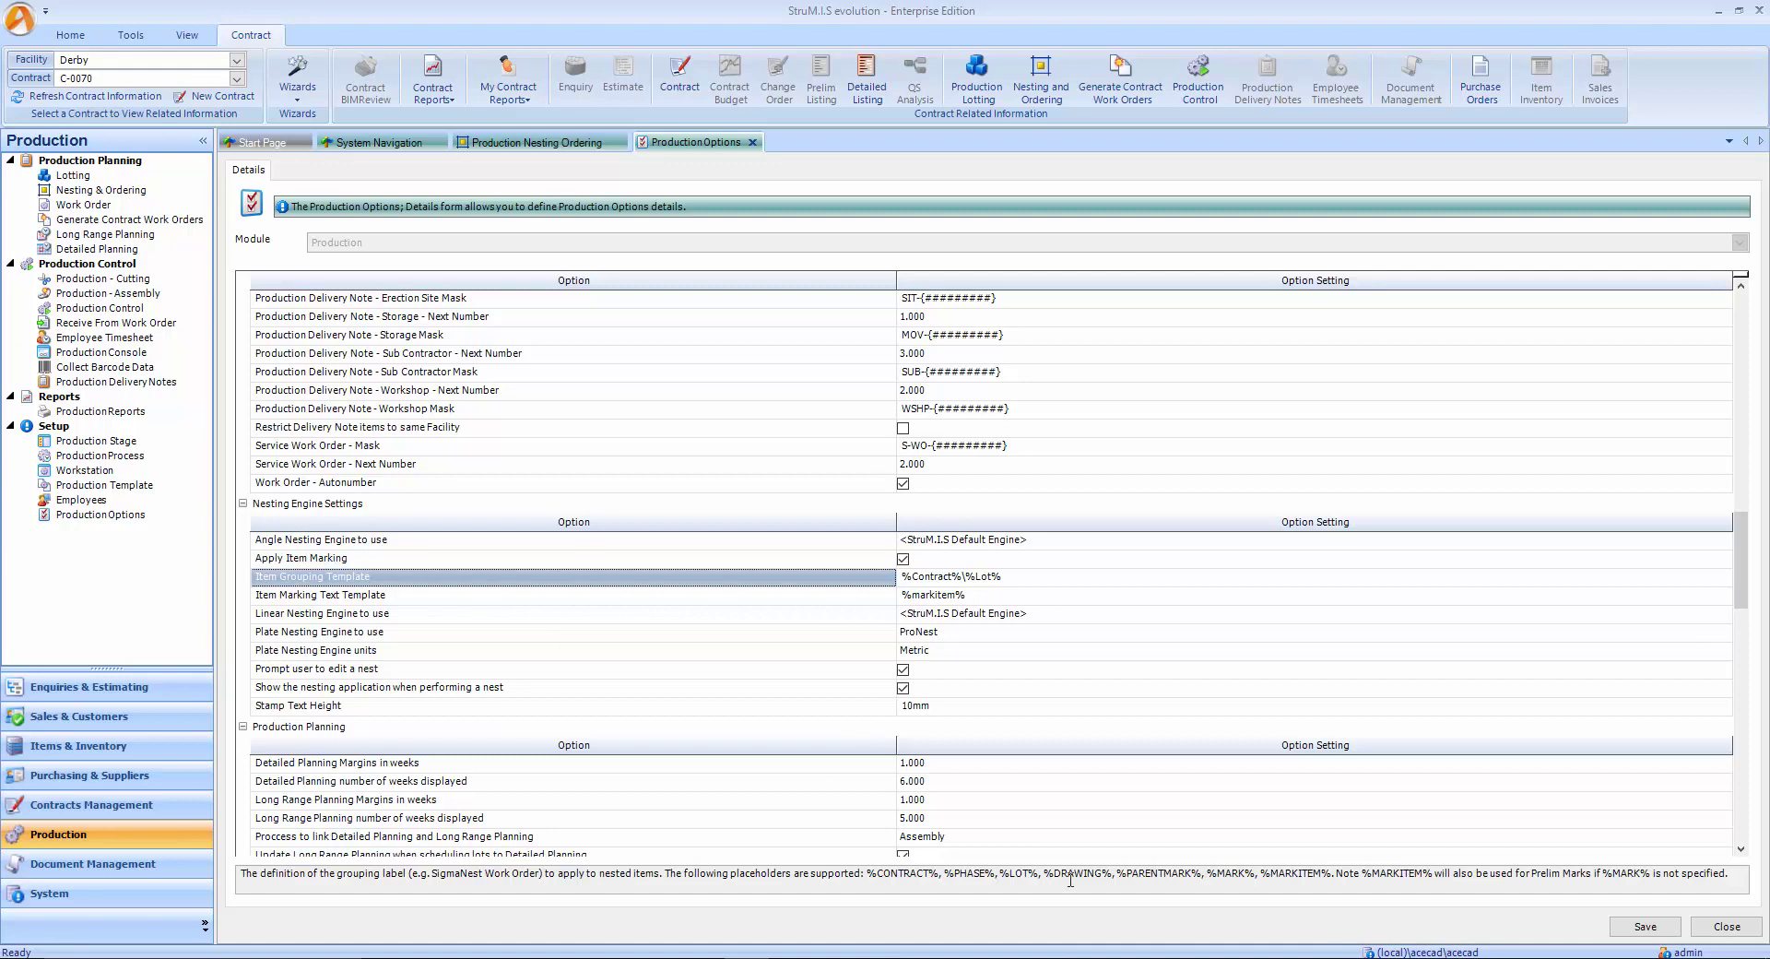
pyautogui.click(1015, 575)
pyautogui.moveTo(1014, 575); pyautogui.dragTo(901, 577)
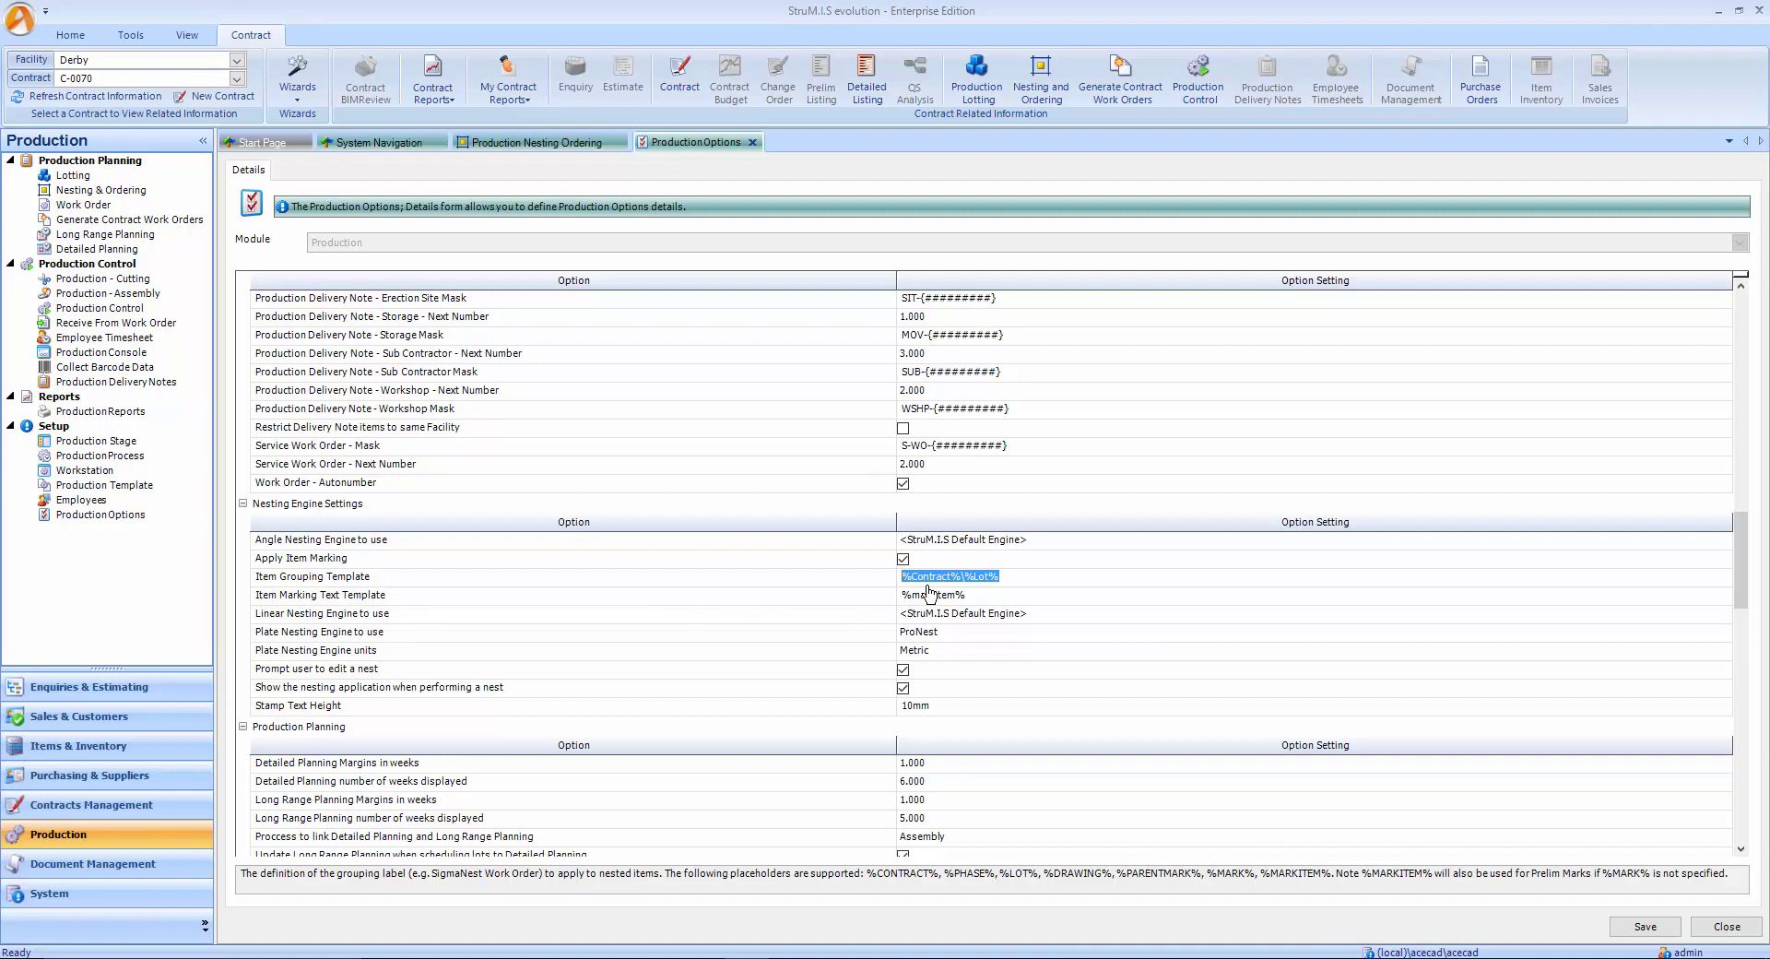
# Close the Production Options and set up an AutoCut nest of the not covered Lot 1 and Lot 2 mark items under batch PLT
pyautogui.click(1007, 578)
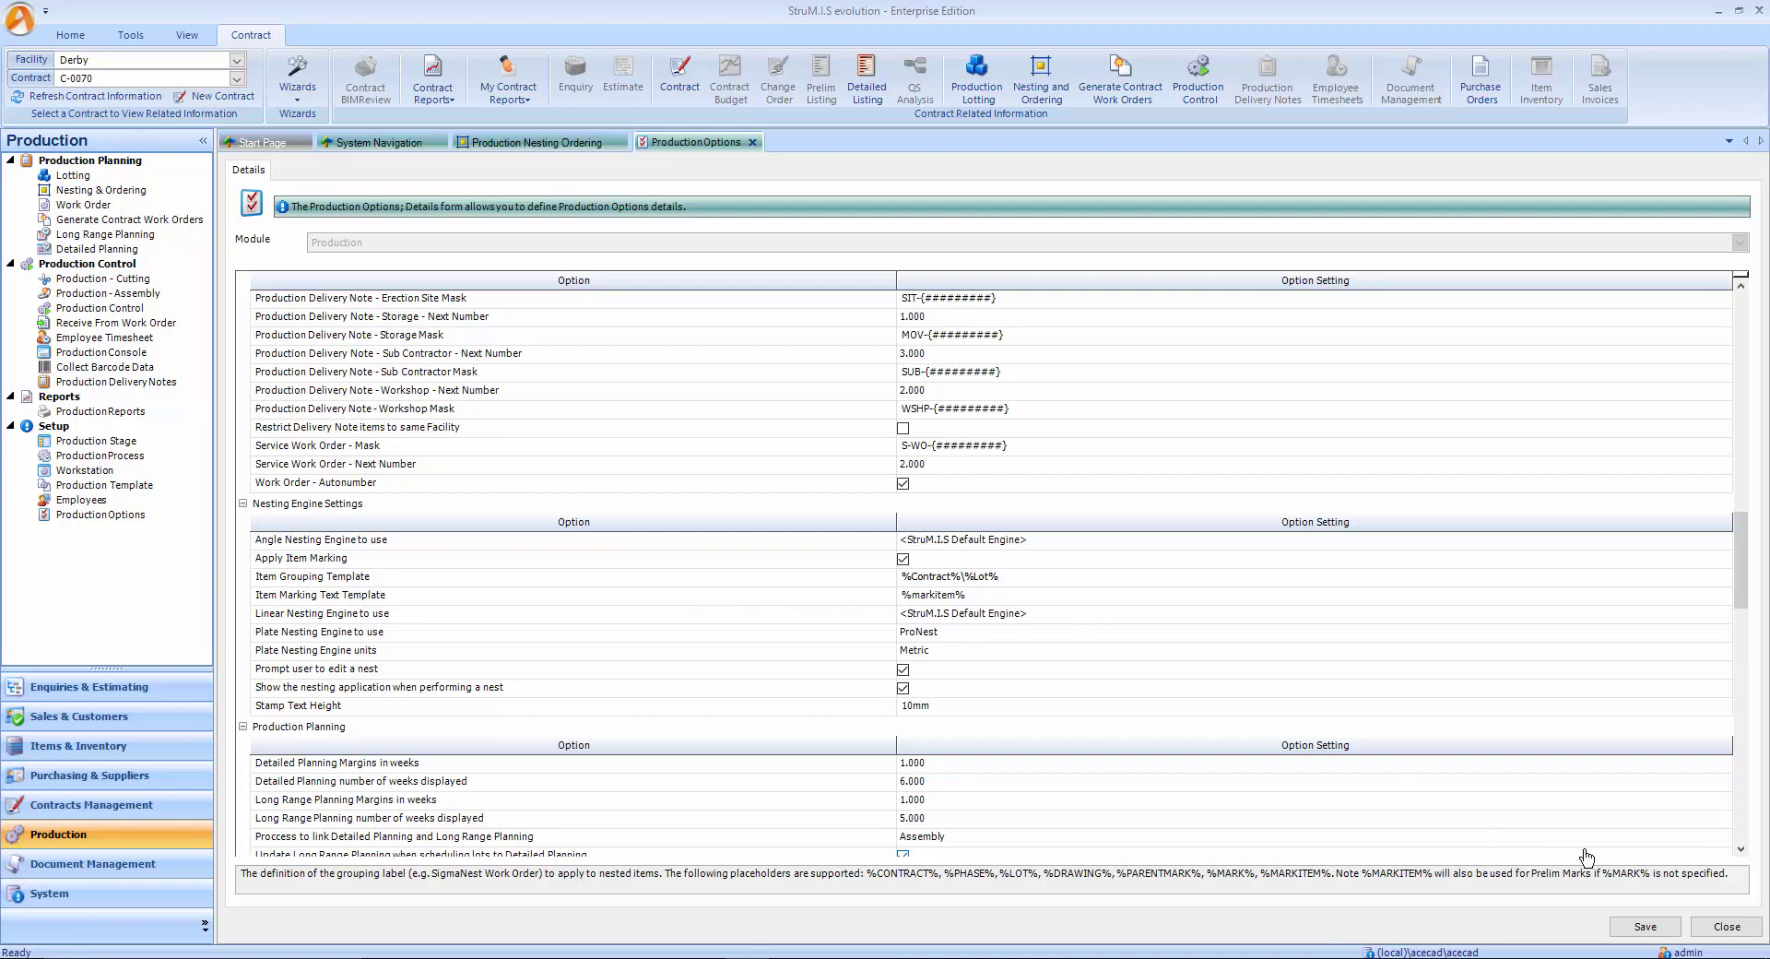
pyautogui.click(1722, 929)
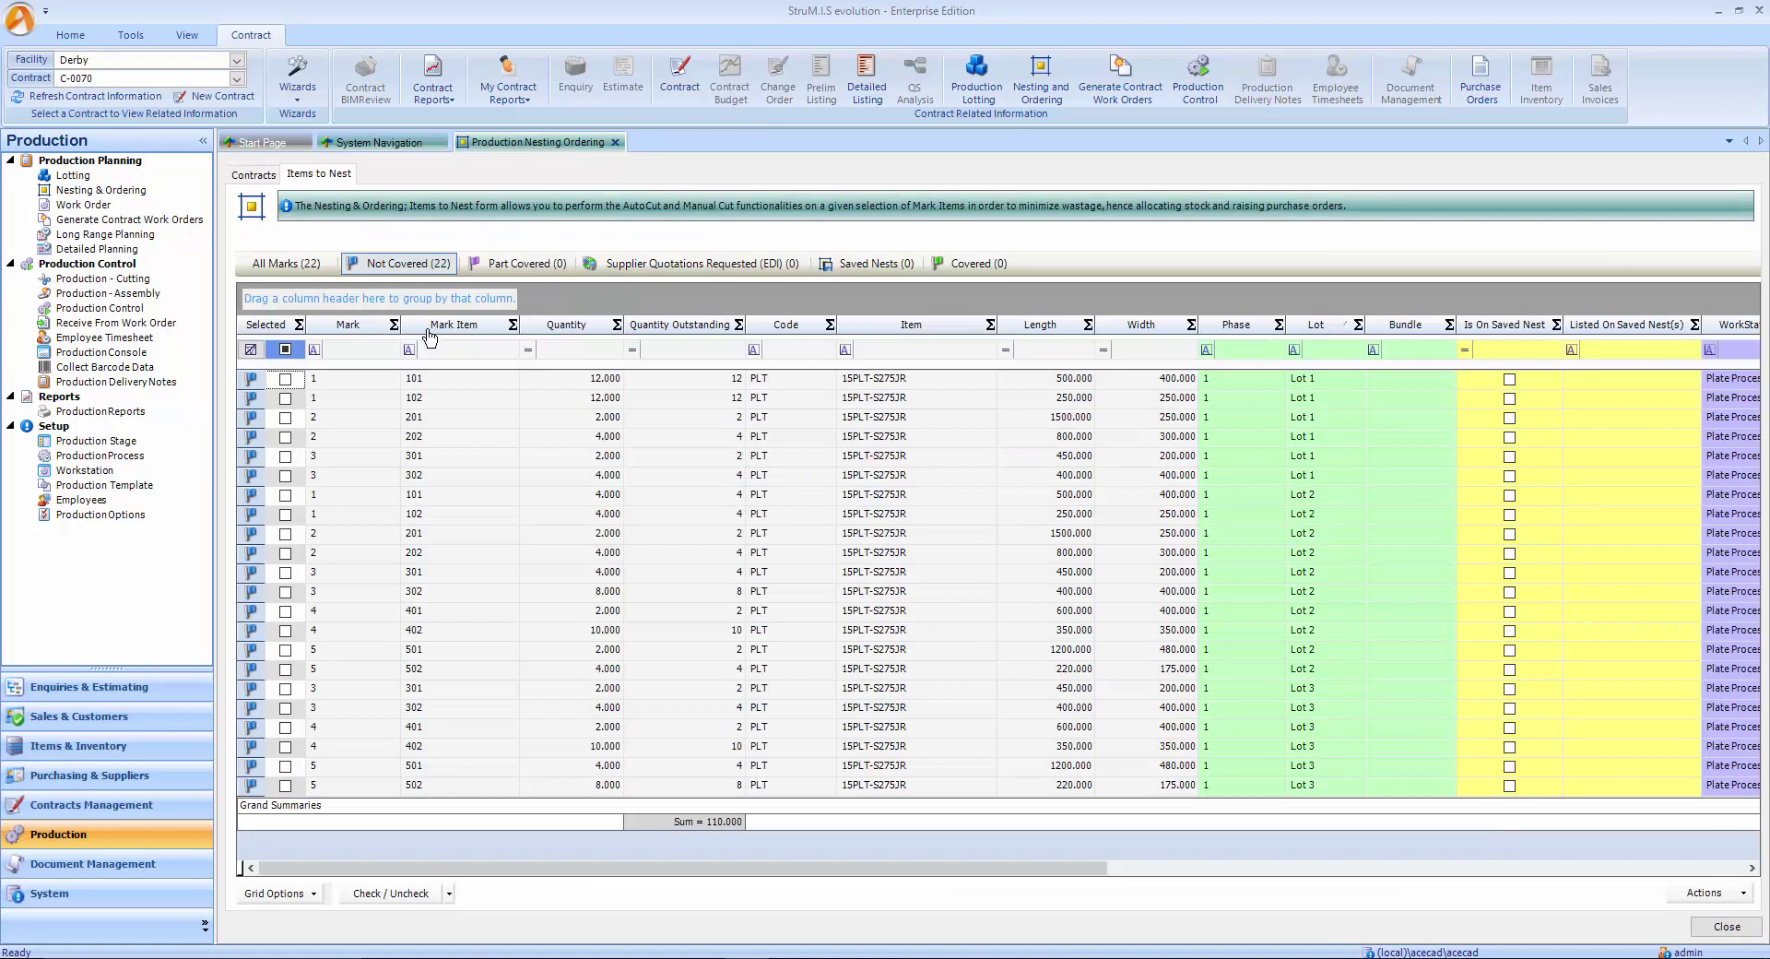
pyautogui.click(414, 379)
pyautogui.moveTo(416, 388); pyautogui.dragTo(429, 675)
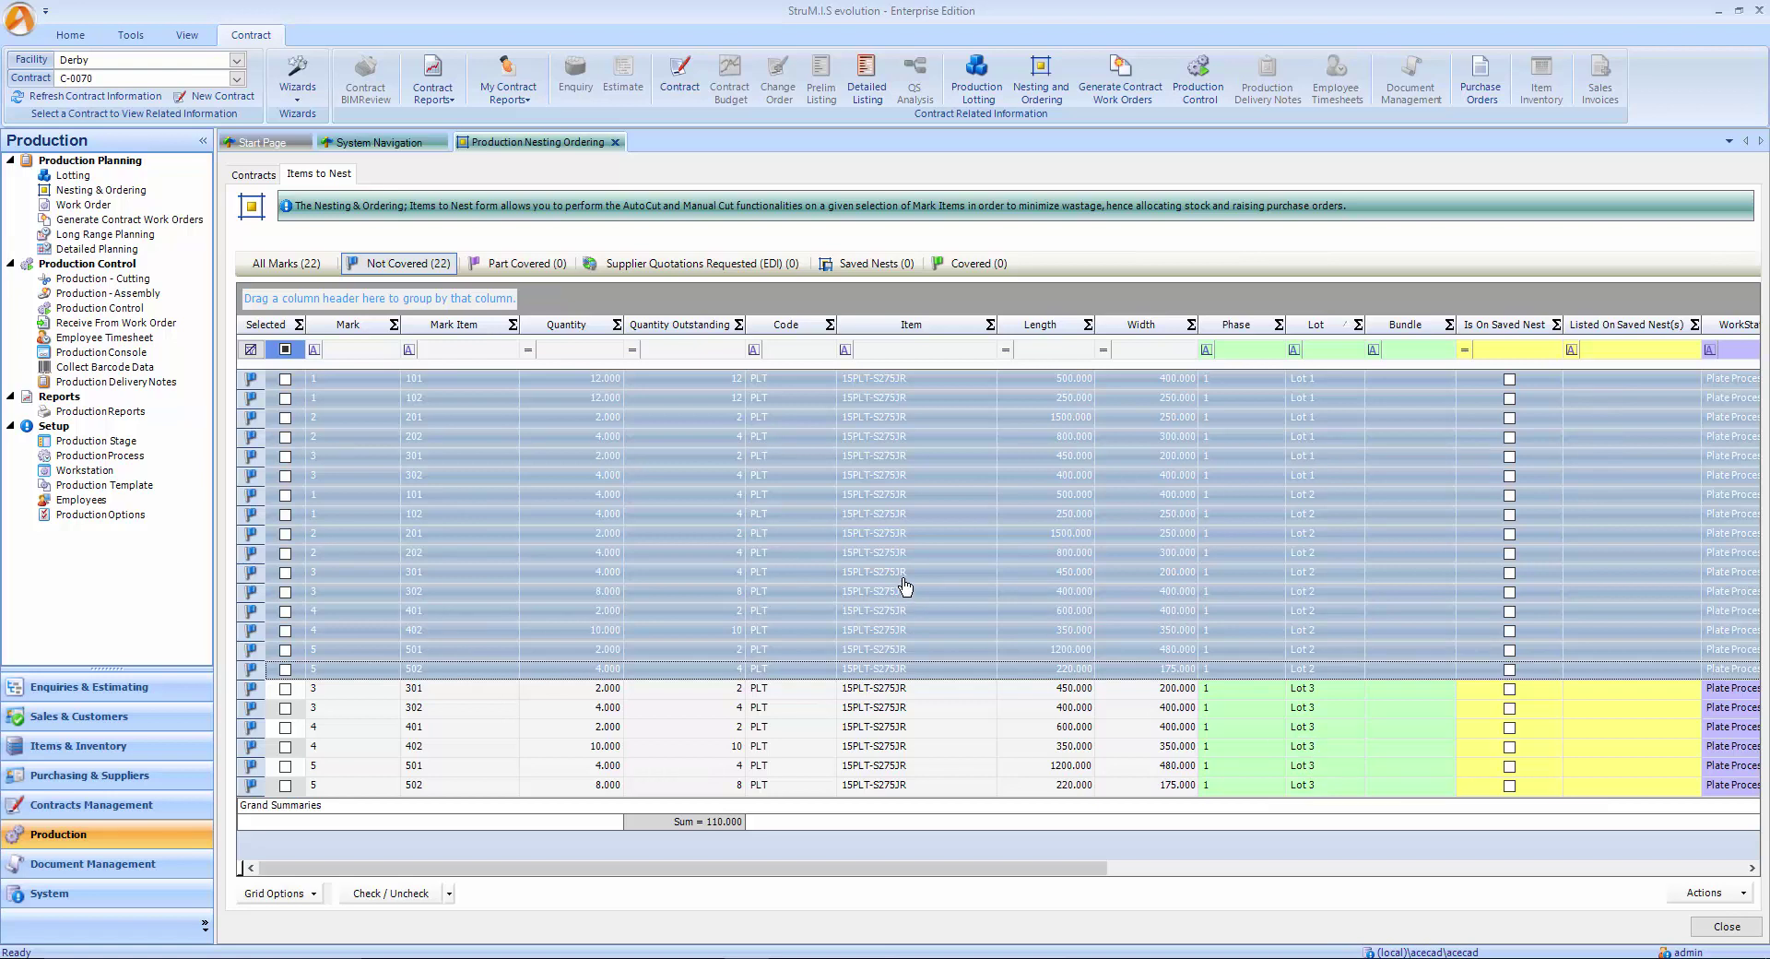
pyautogui.rightClick(670, 456)
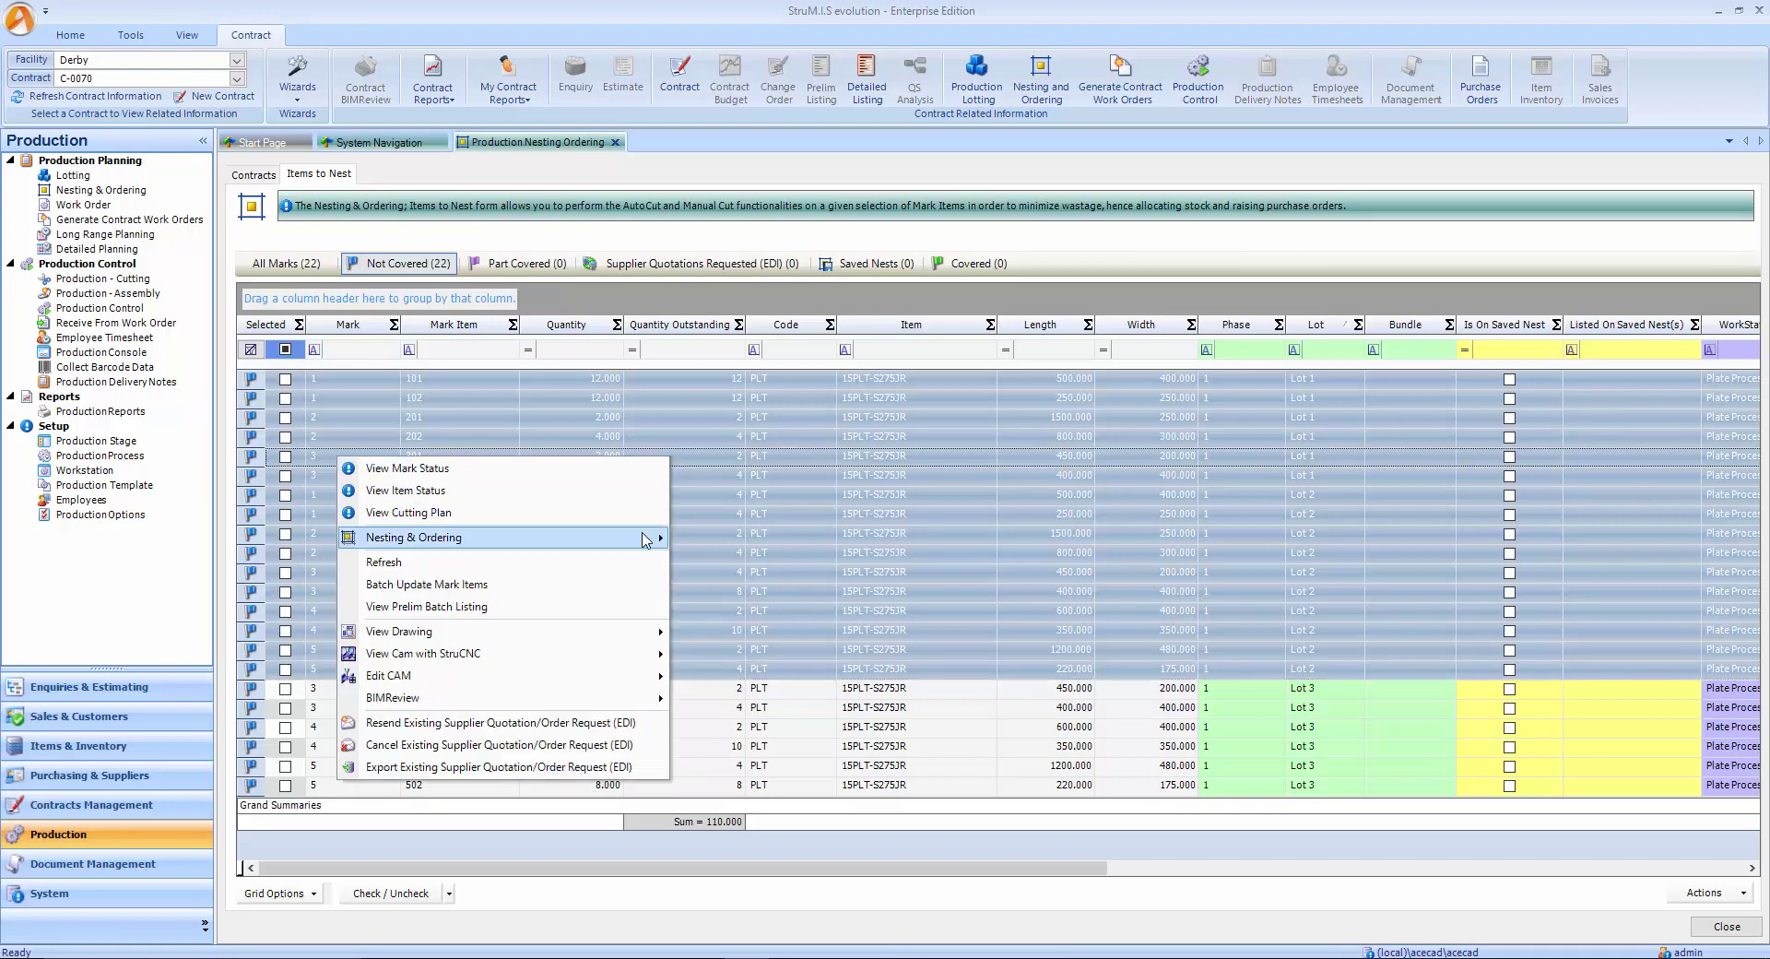
pyautogui.moveTo(645, 537)
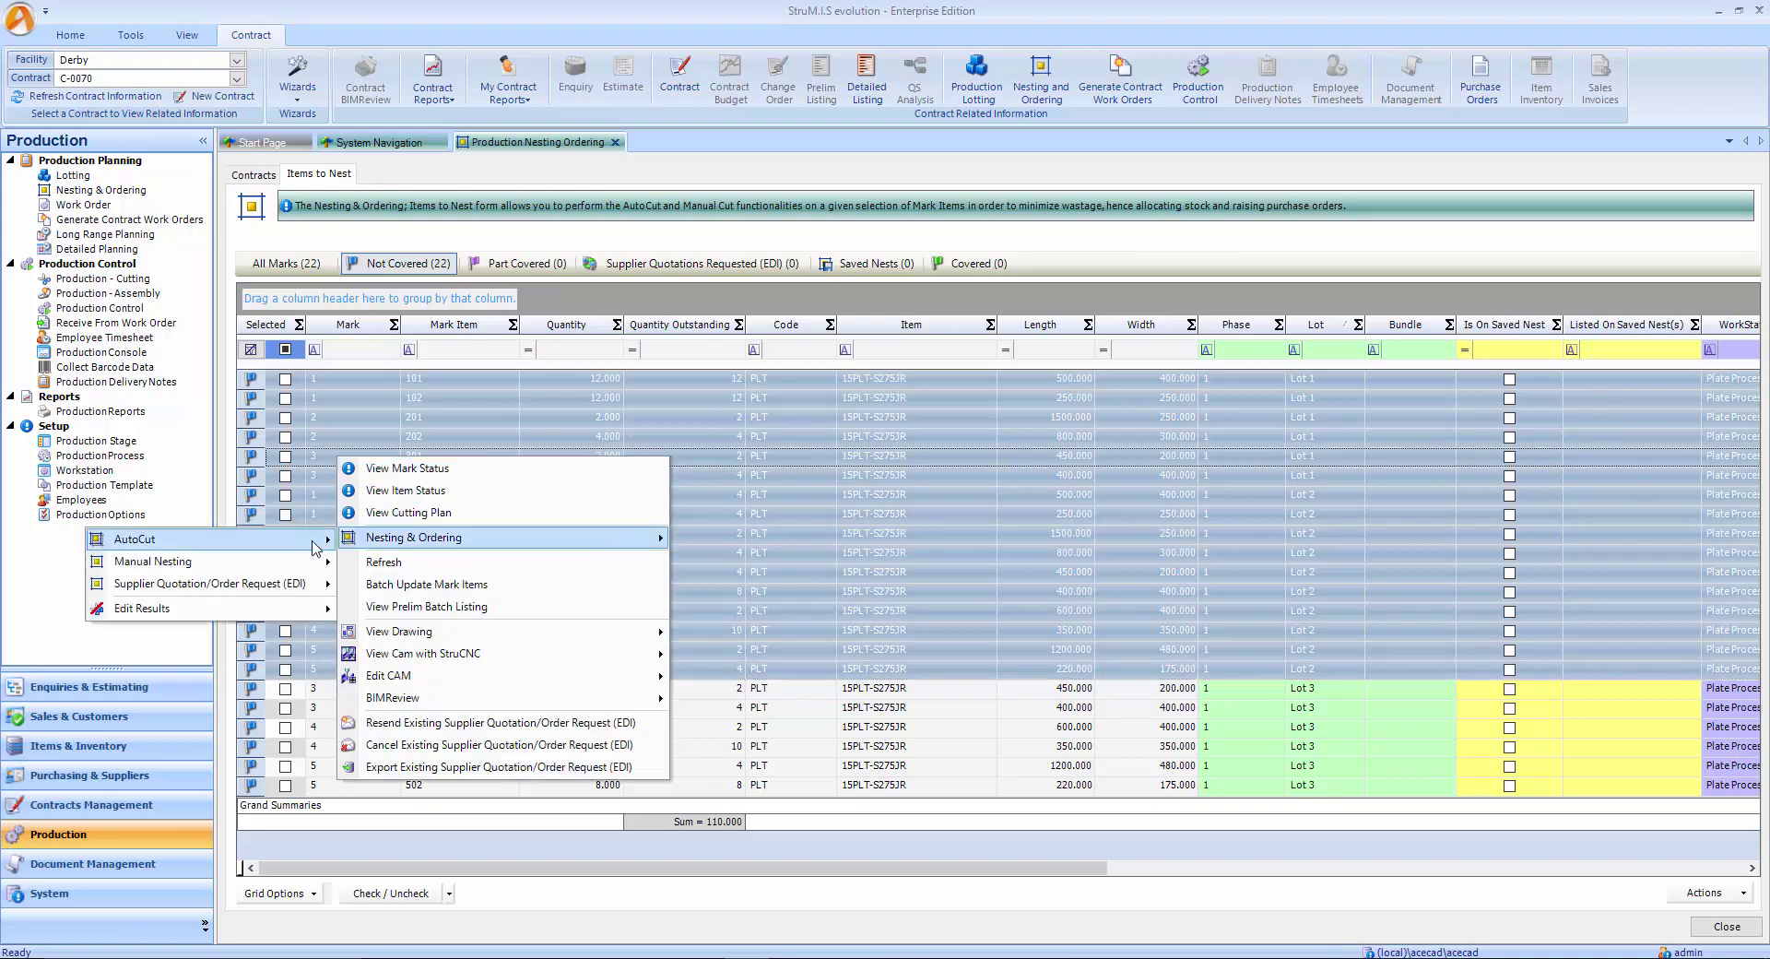
pyautogui.moveTo(320, 551)
pyautogui.click(383, 564)
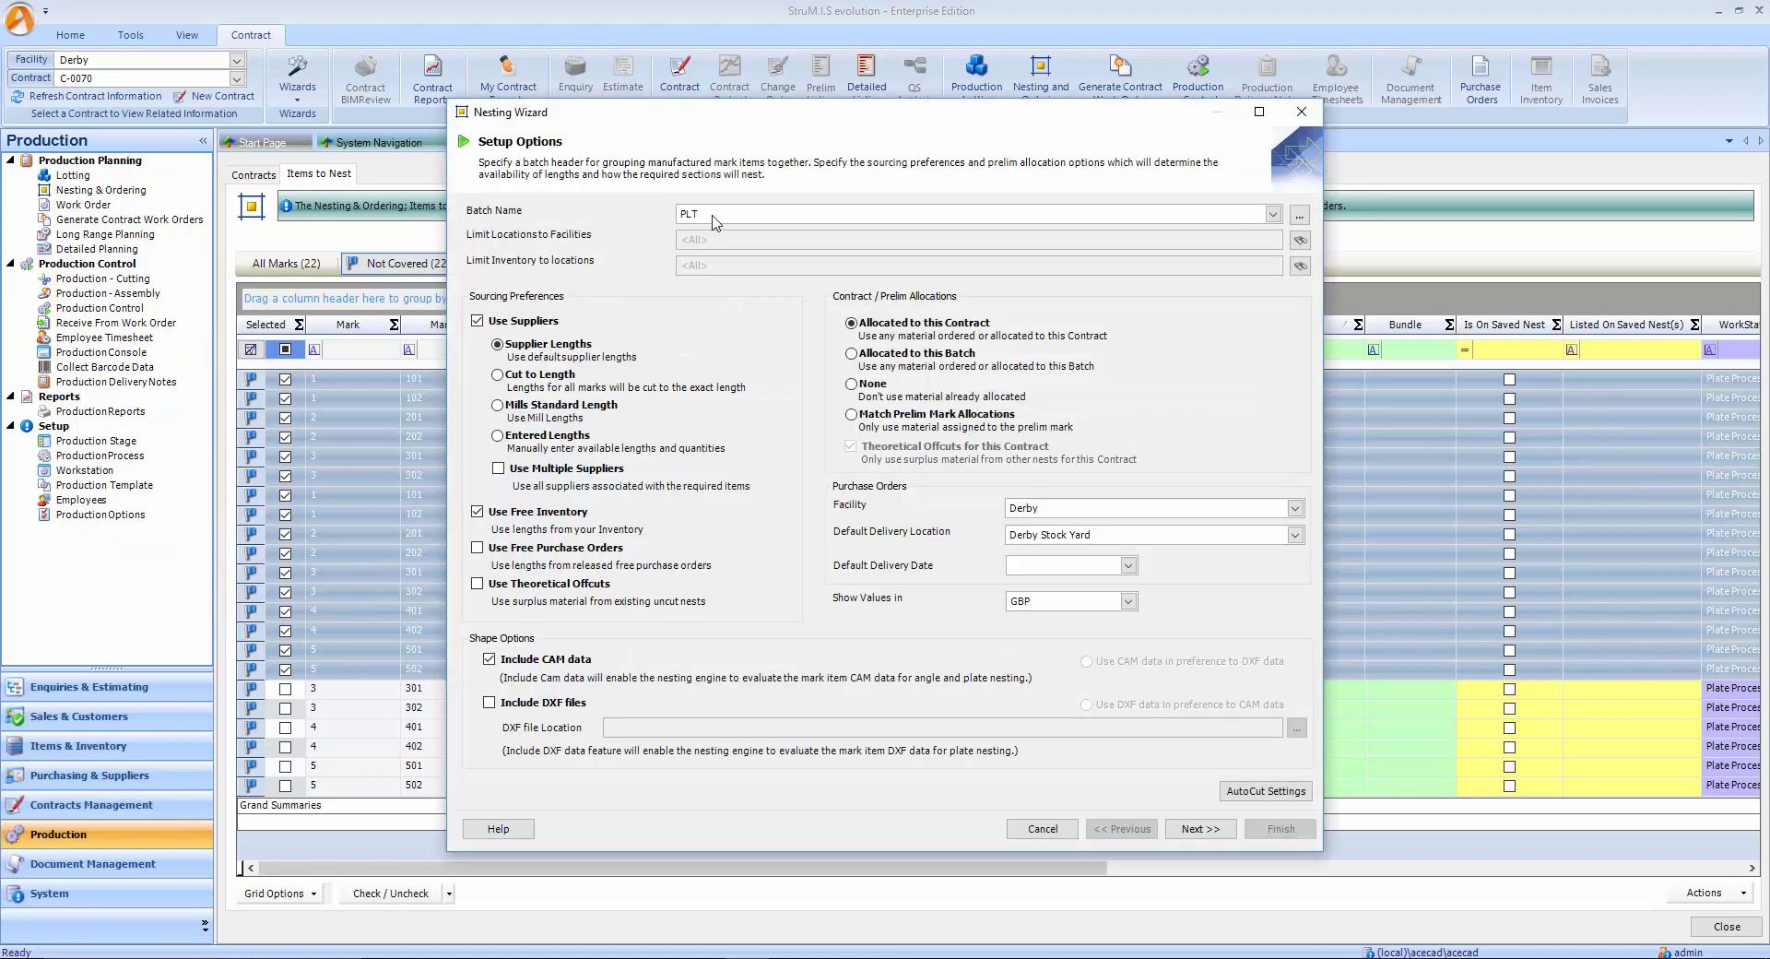
pyautogui.click(713, 217)
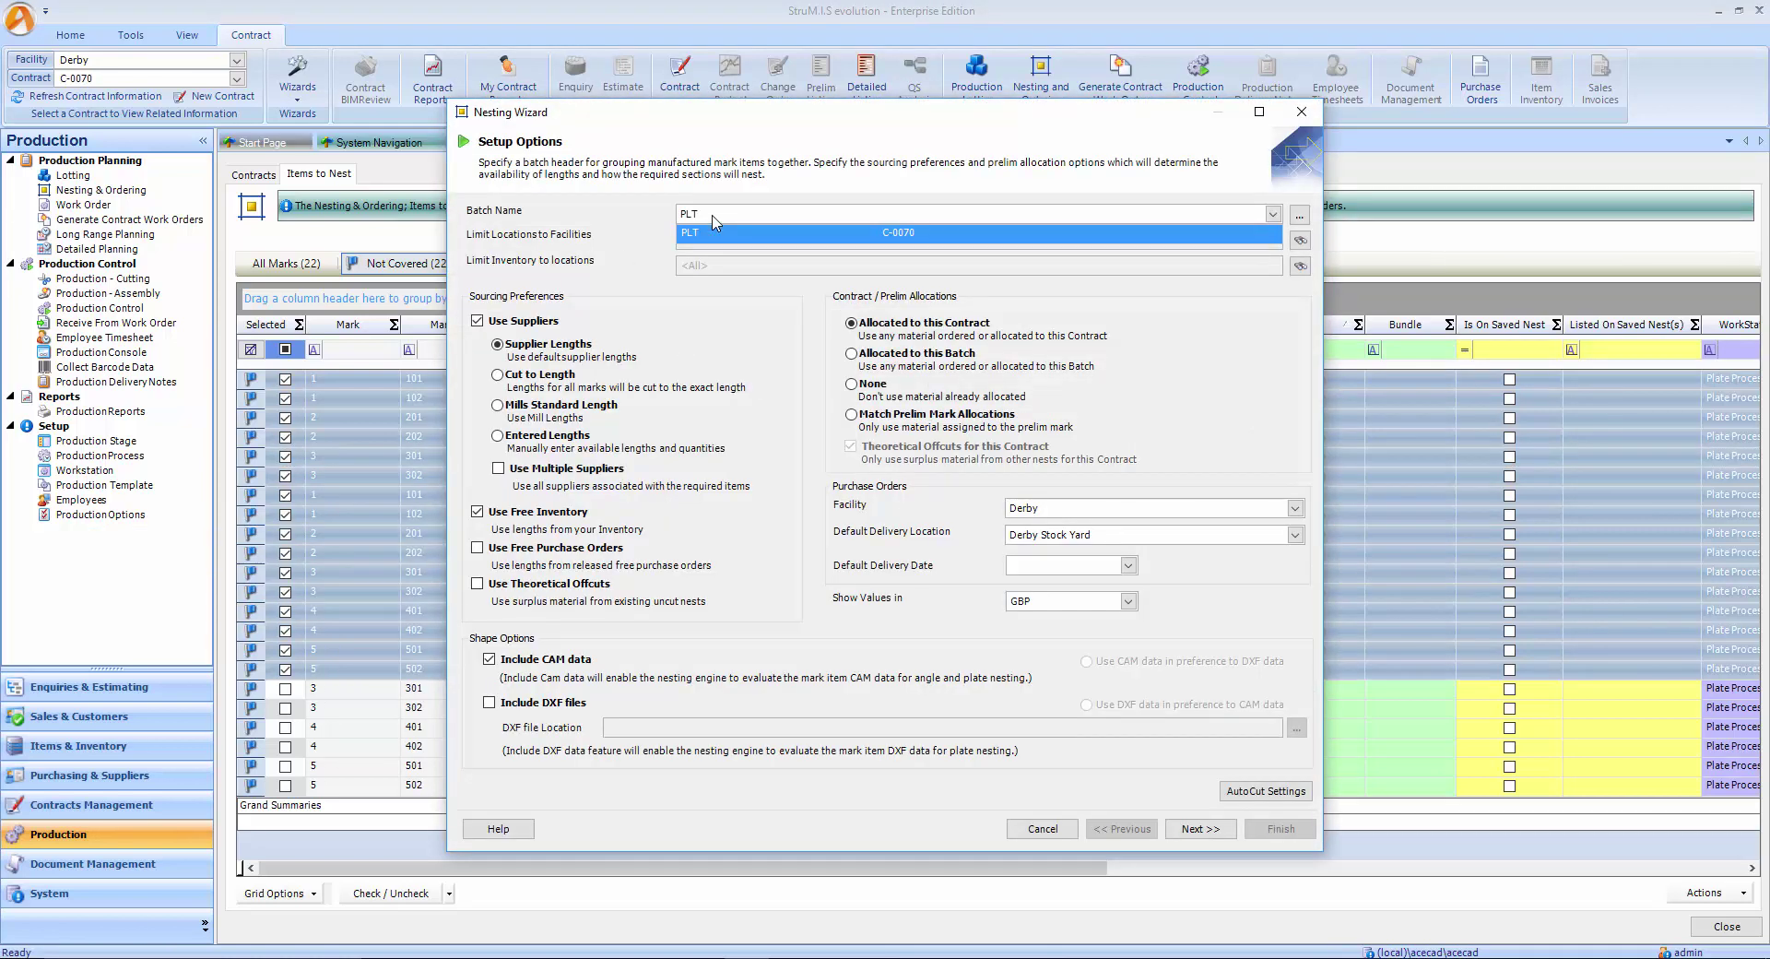
pyautogui.click(712, 217)
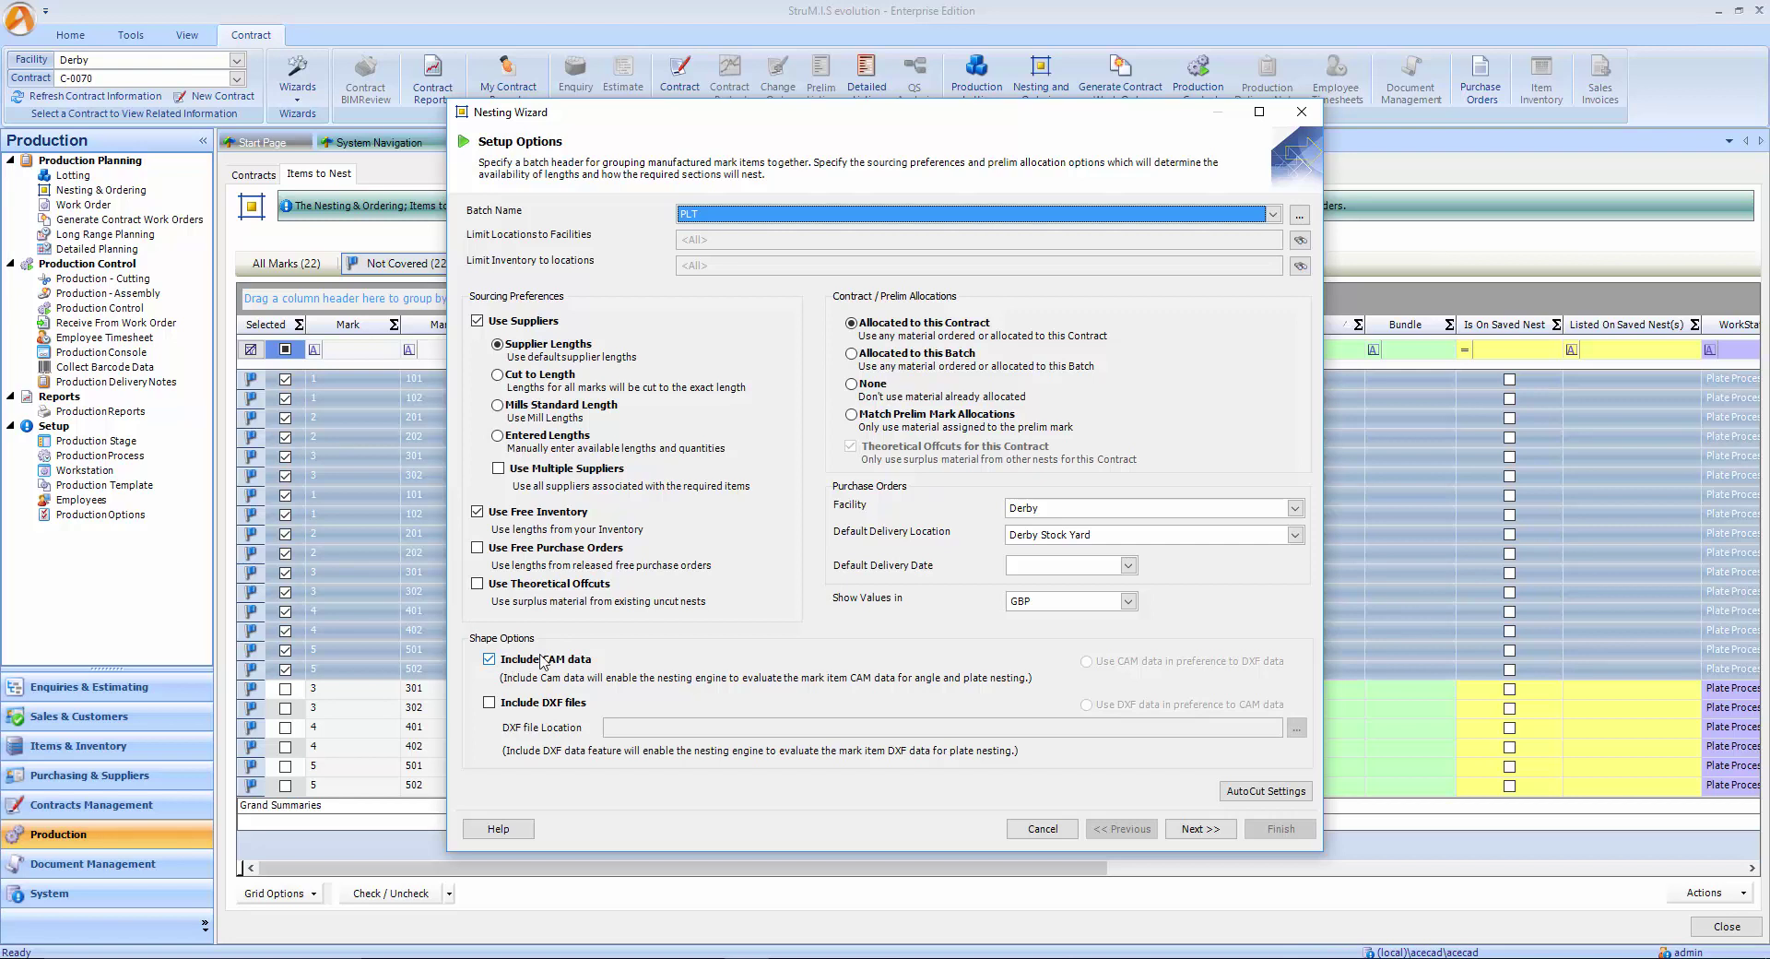
pyautogui.click(513, 706)
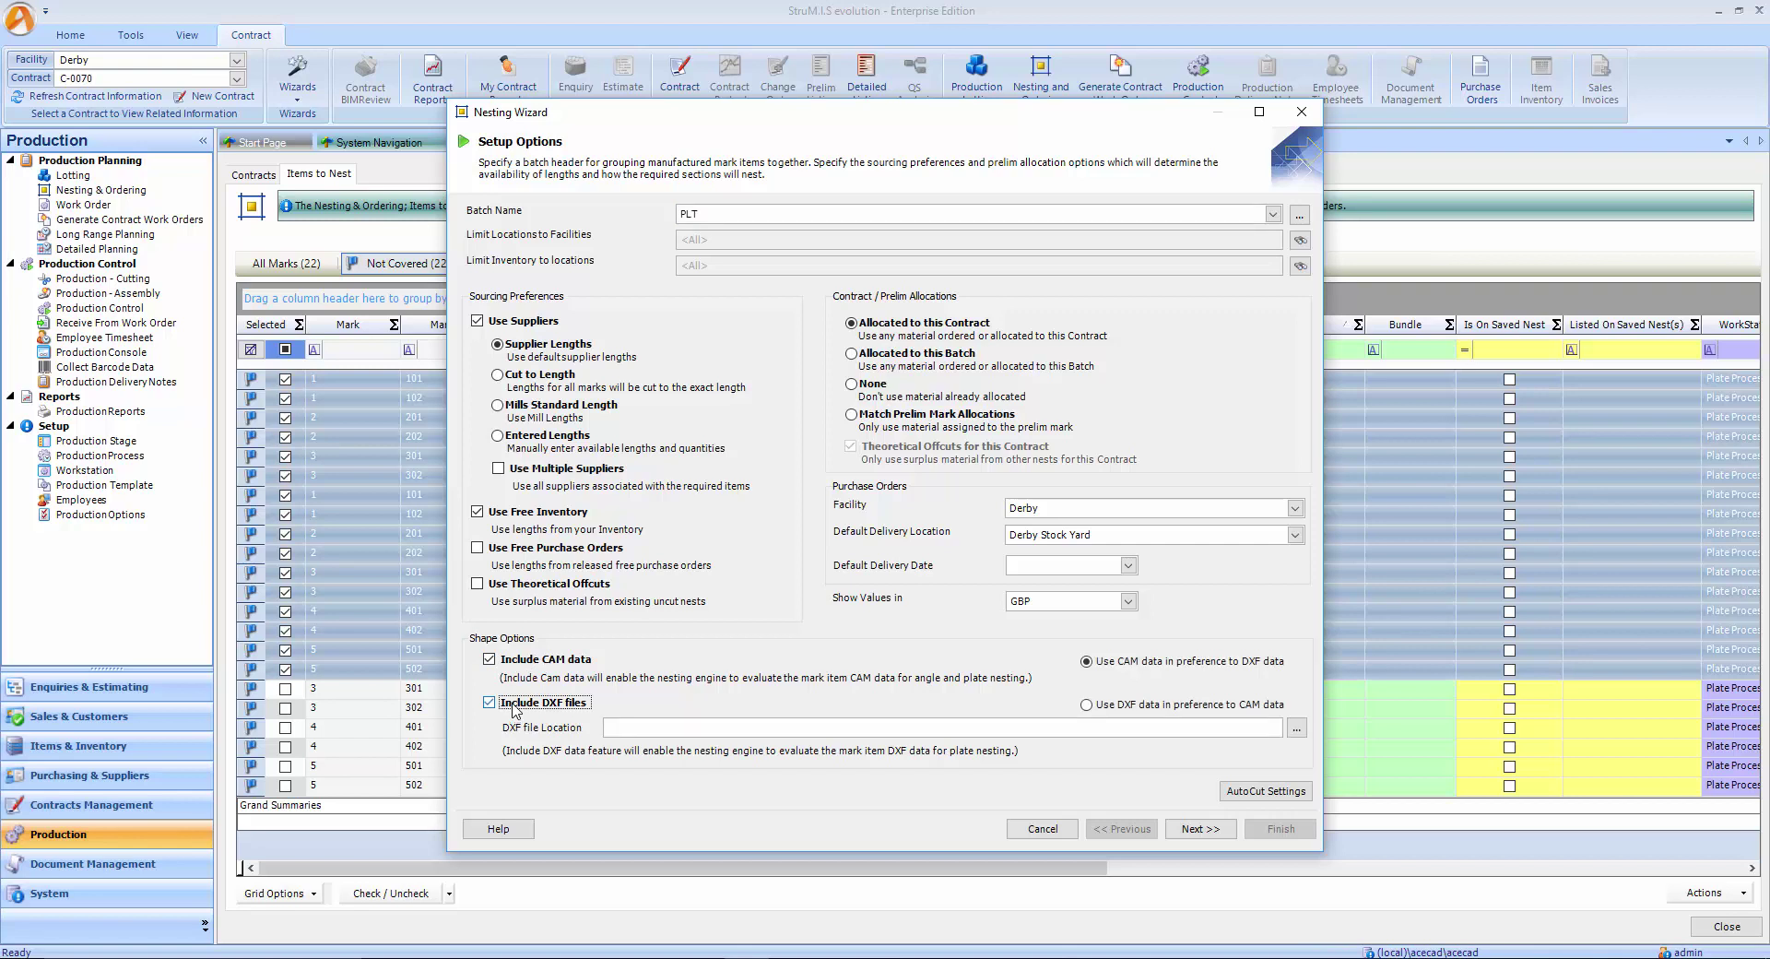
pyautogui.click(515, 709)
pyautogui.click(513, 664)
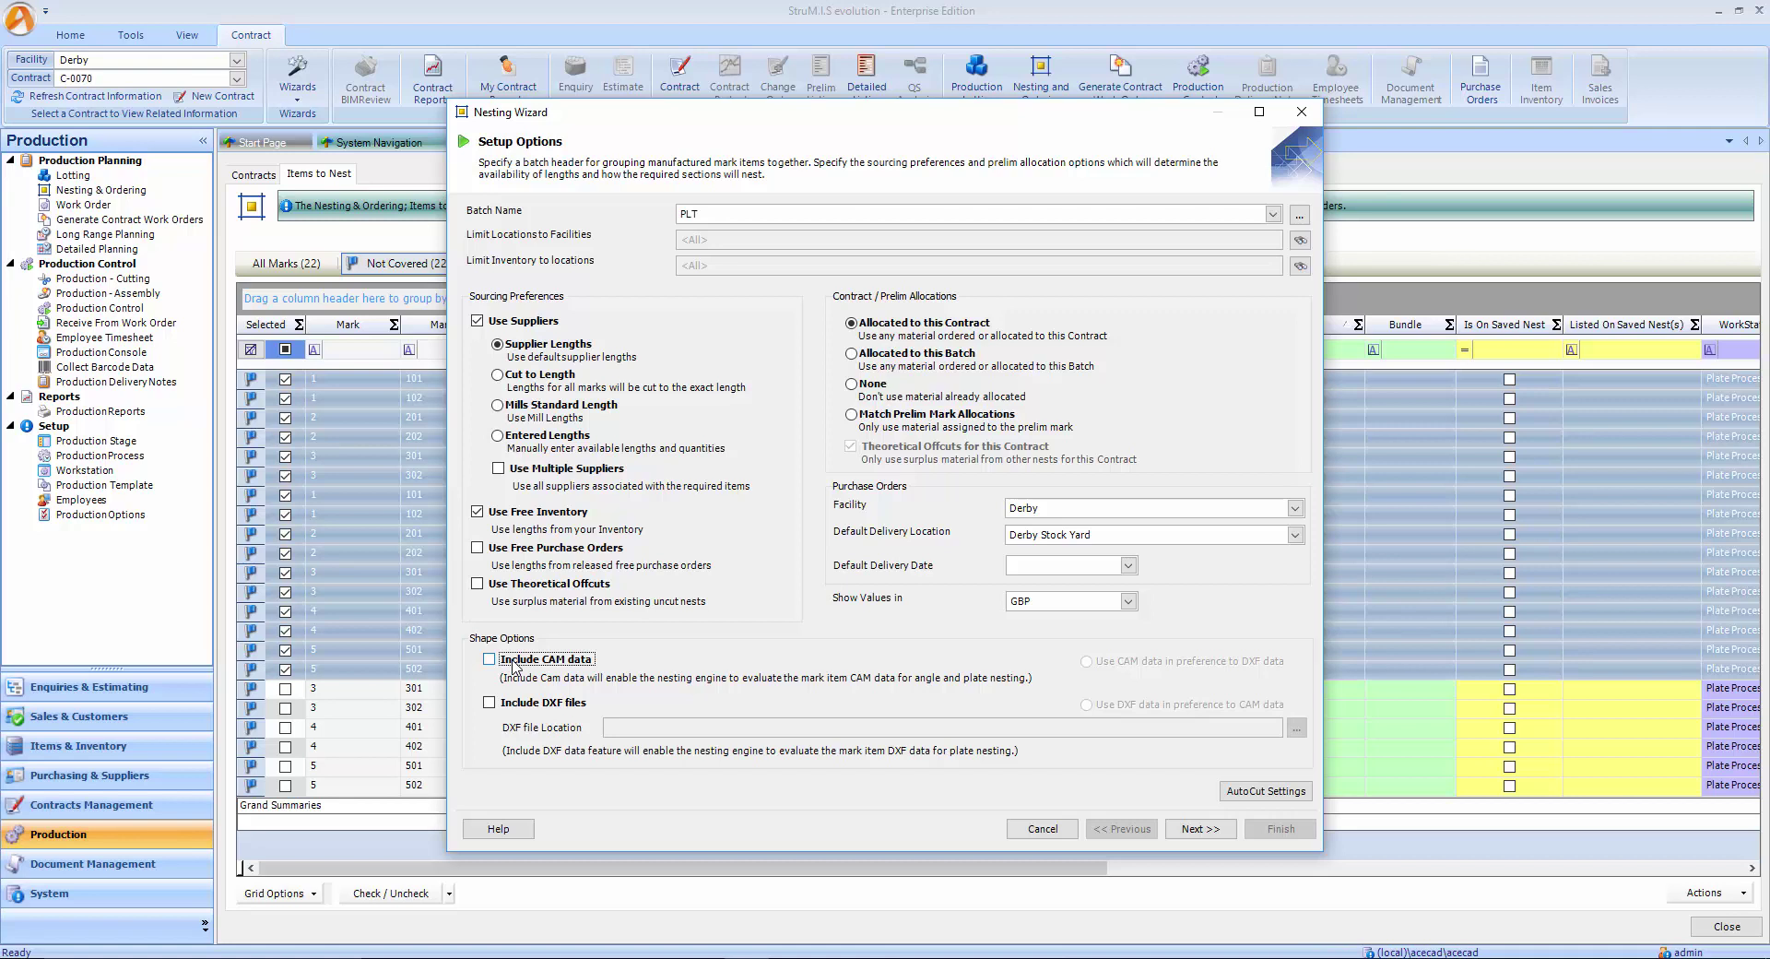
pyautogui.click(513, 665)
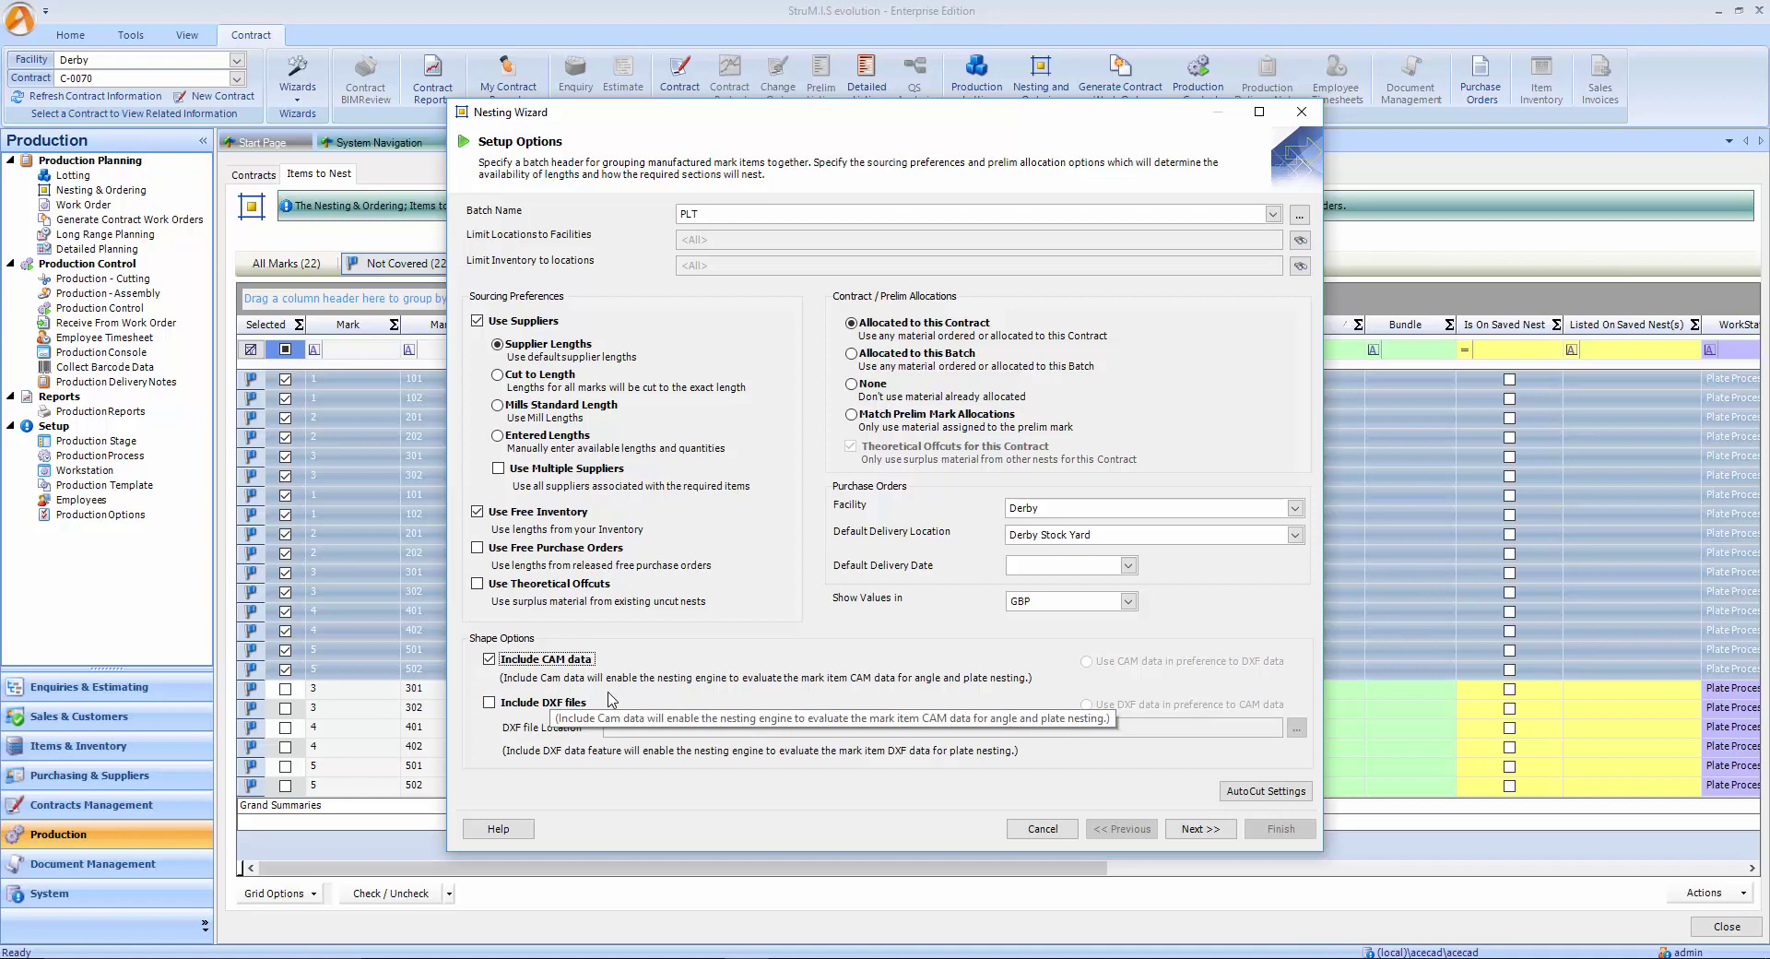
# Proceed to the supplier and inventory lengths and examine the purchase order, location, tracking number and cast reference of the available plates
pyautogui.click(1200, 829)
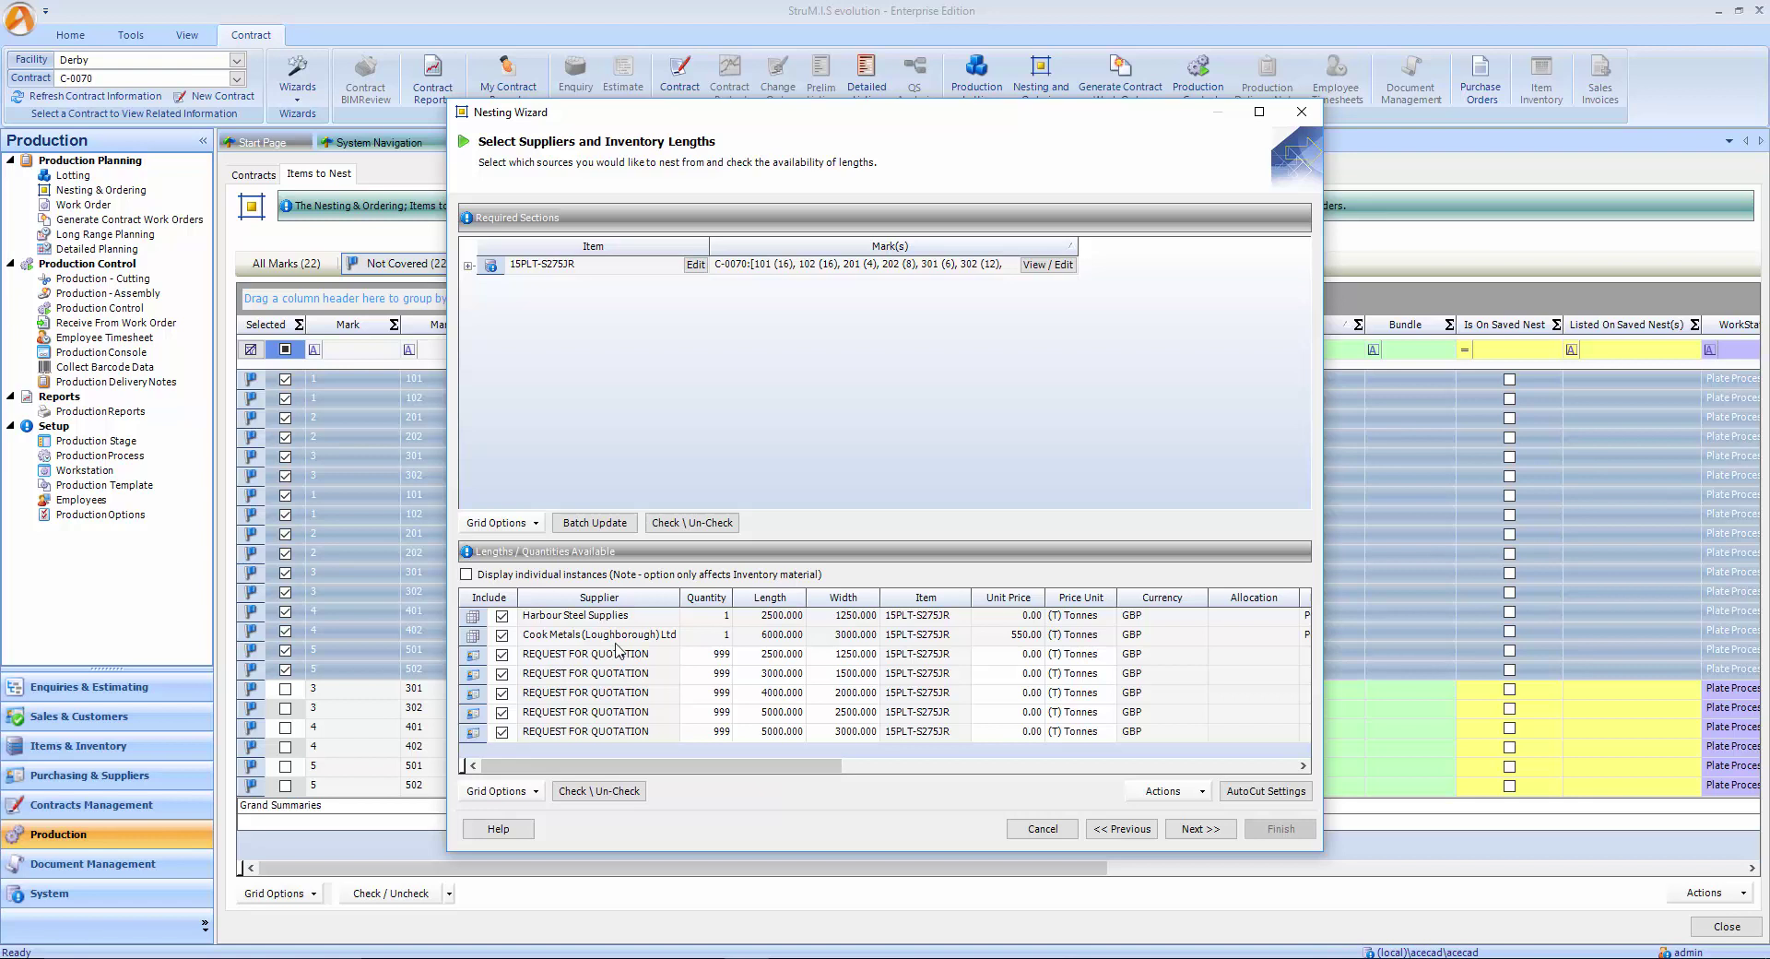
pyautogui.moveTo(630, 771); pyautogui.dragTo(907, 780)
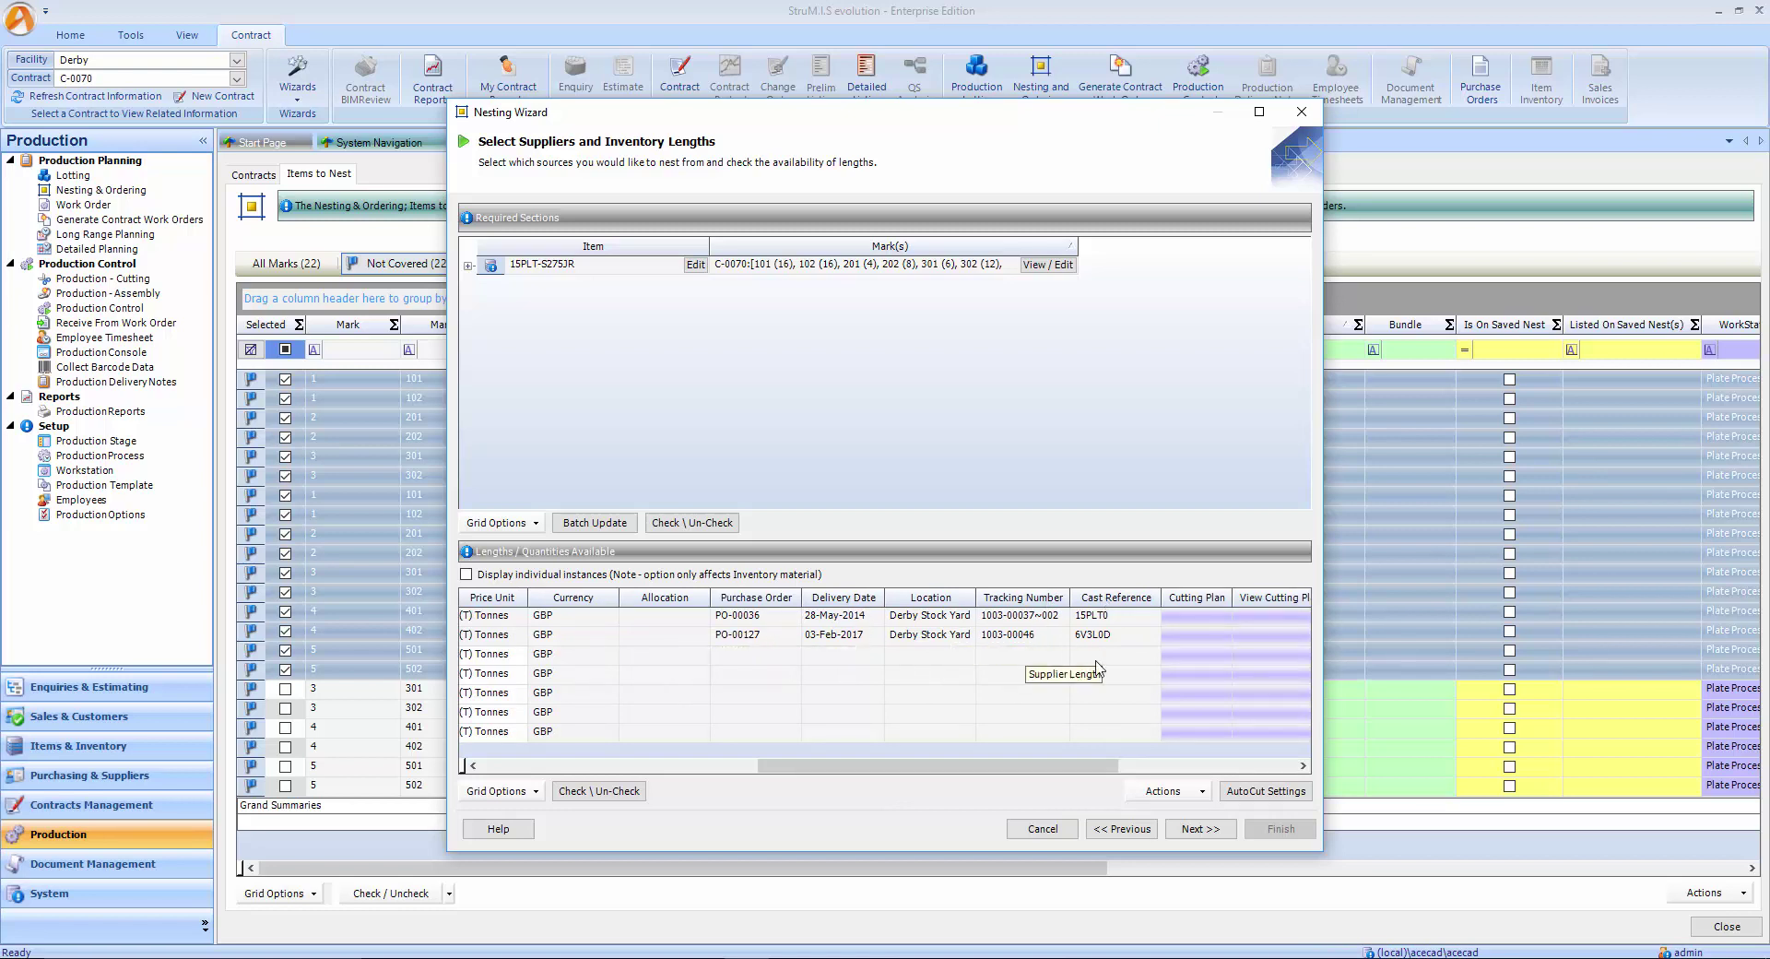
pyautogui.moveTo(1056, 763); pyautogui.dragTo(744, 766)
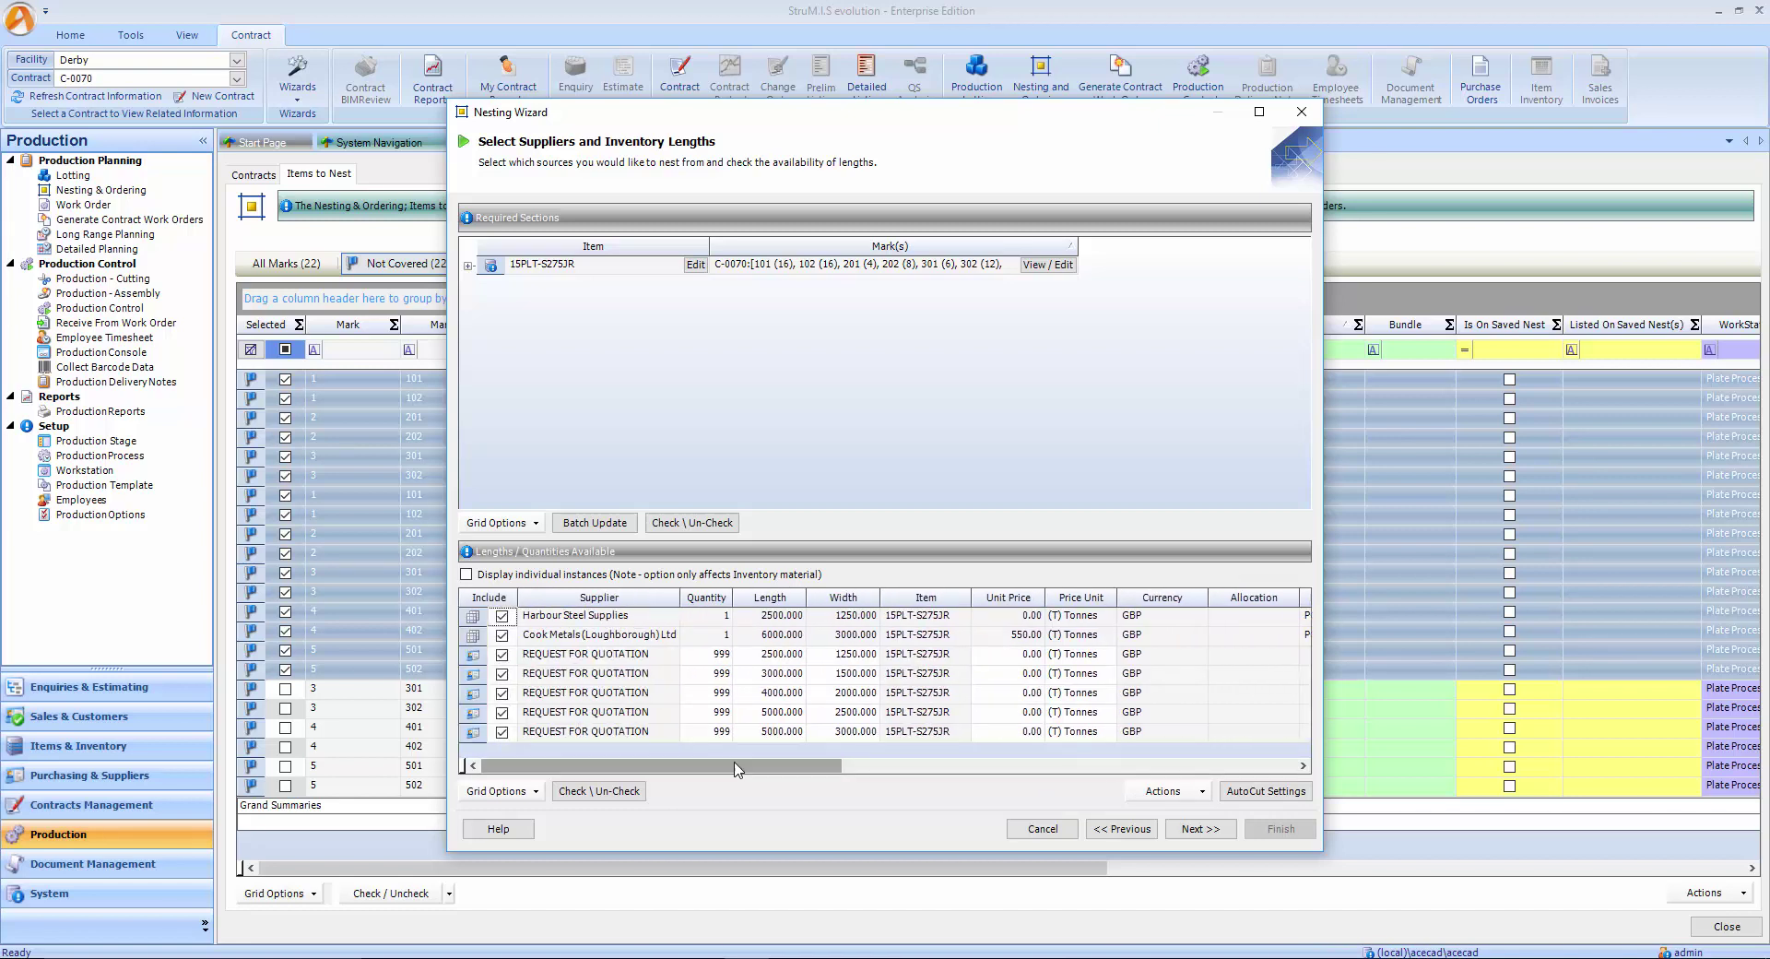
# Save the AutoCut nesting engine settings with Sigma102SP1 as the plate nesting engine, and run the nest
pyautogui.click(1257, 797)
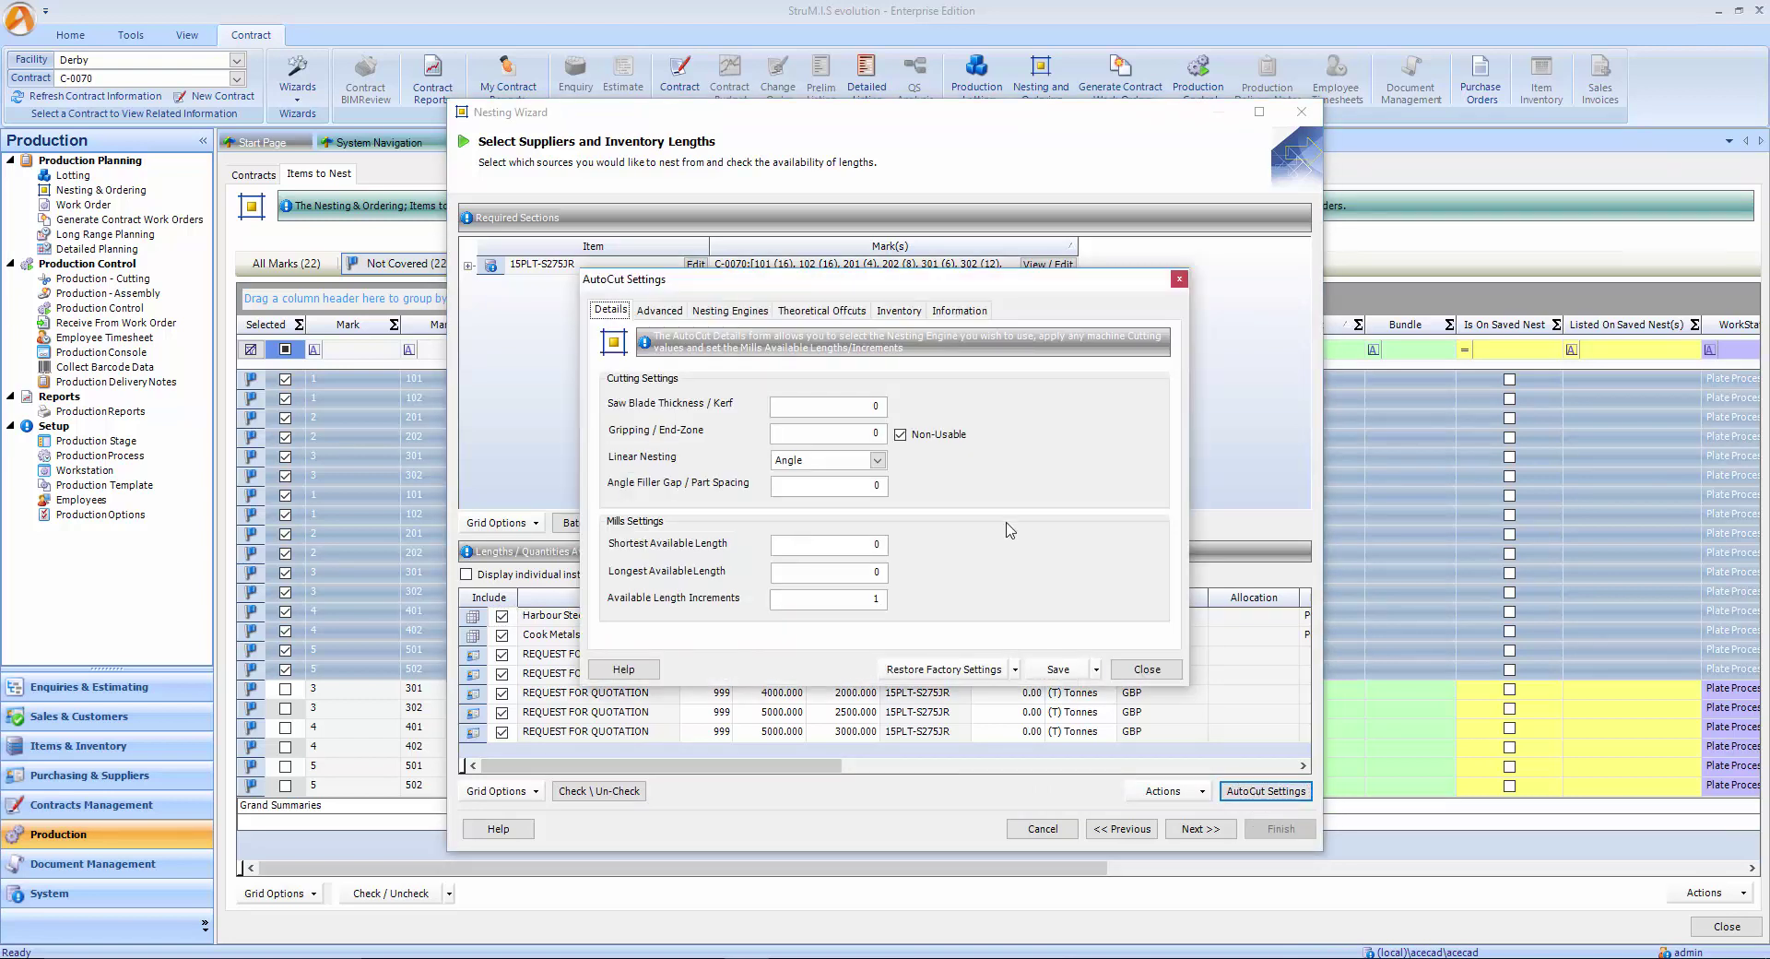
pyautogui.click(725, 311)
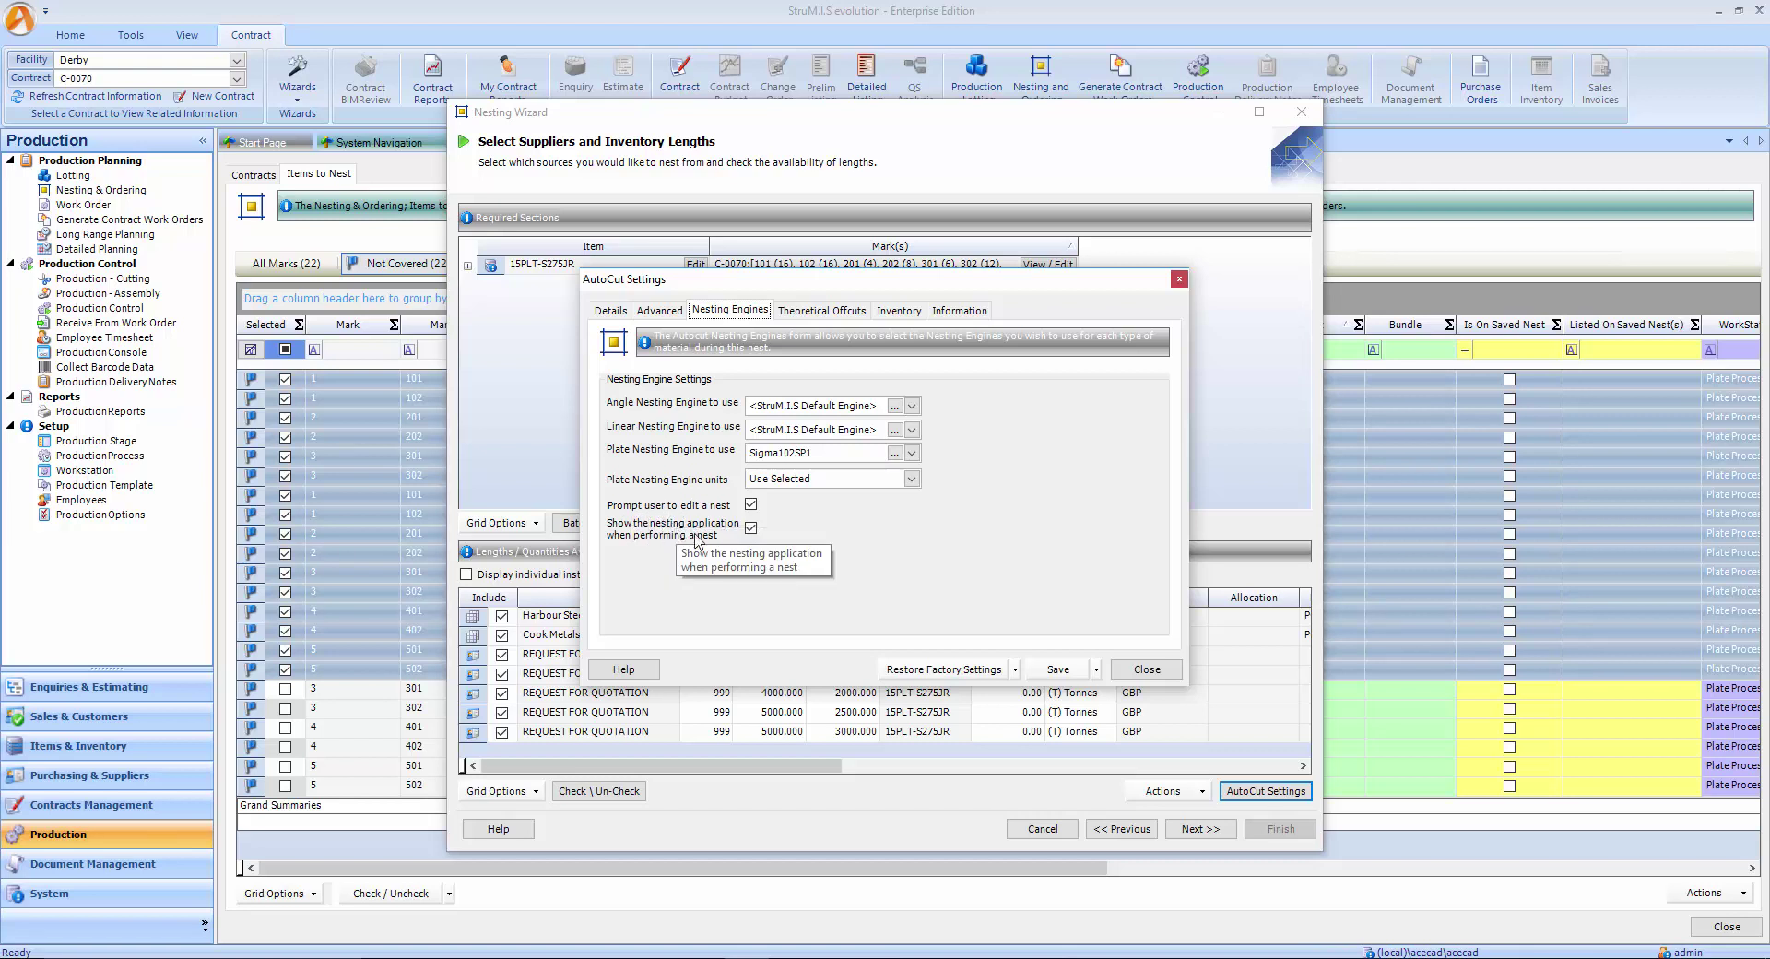
pyautogui.click(1060, 669)
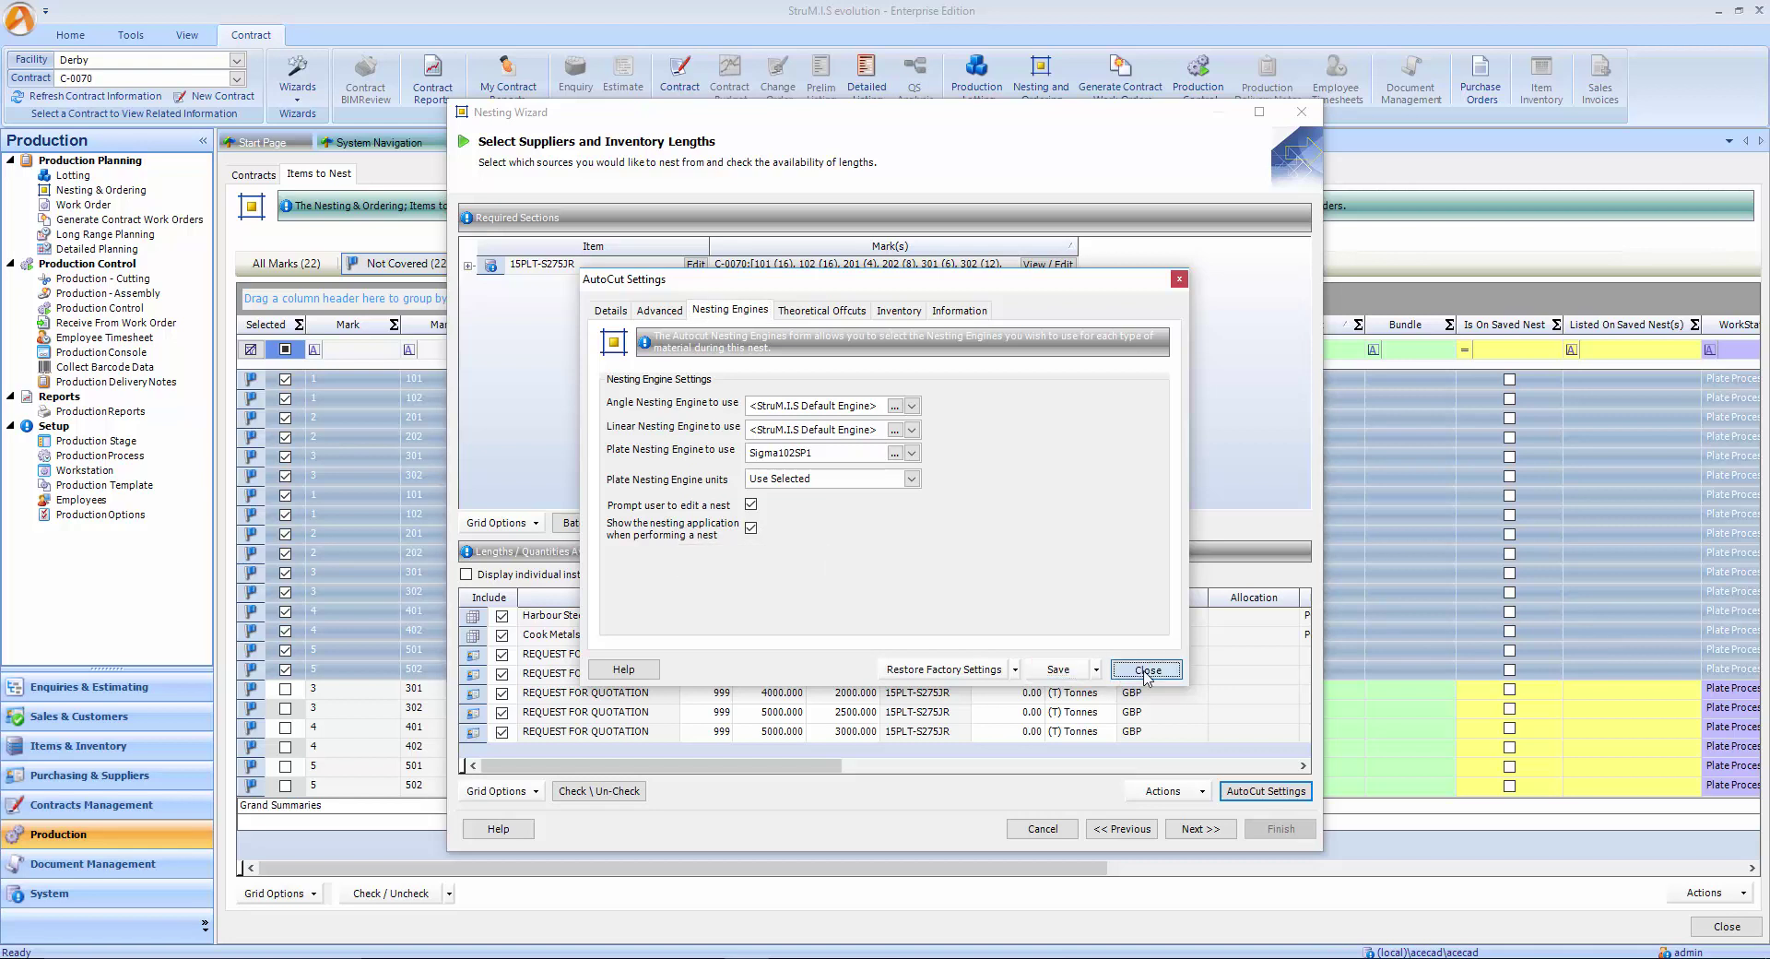
pyautogui.click(1147, 670)
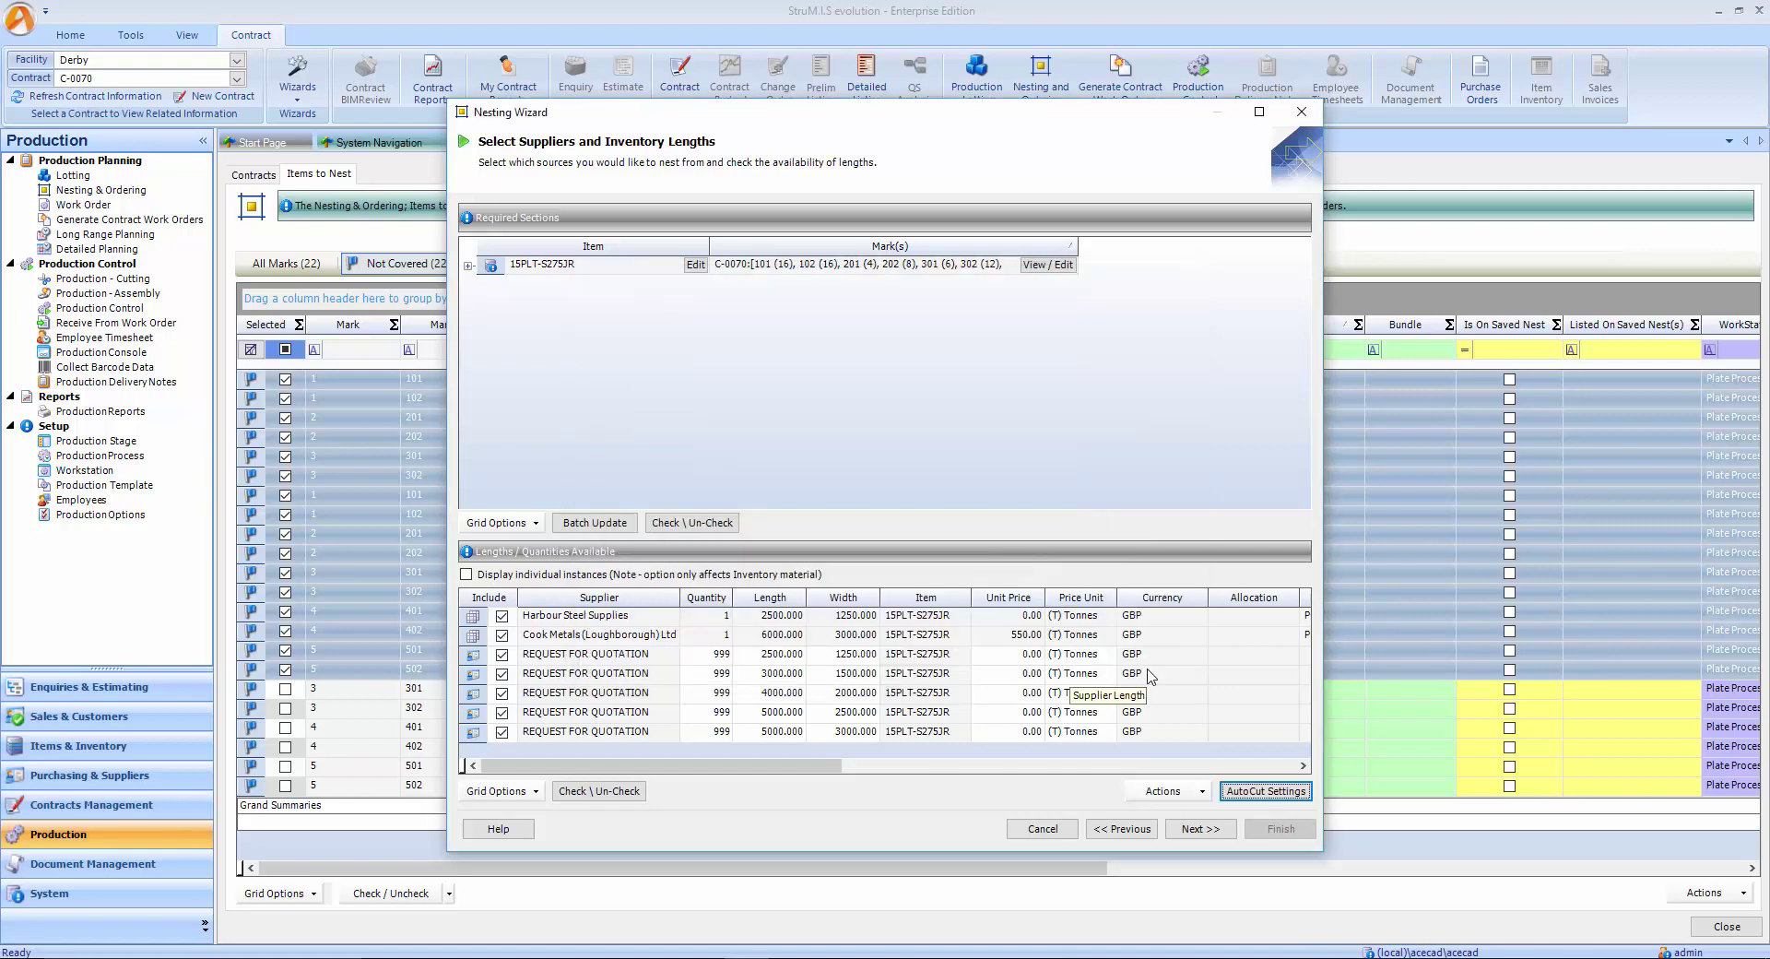
pyautogui.click(1199, 829)
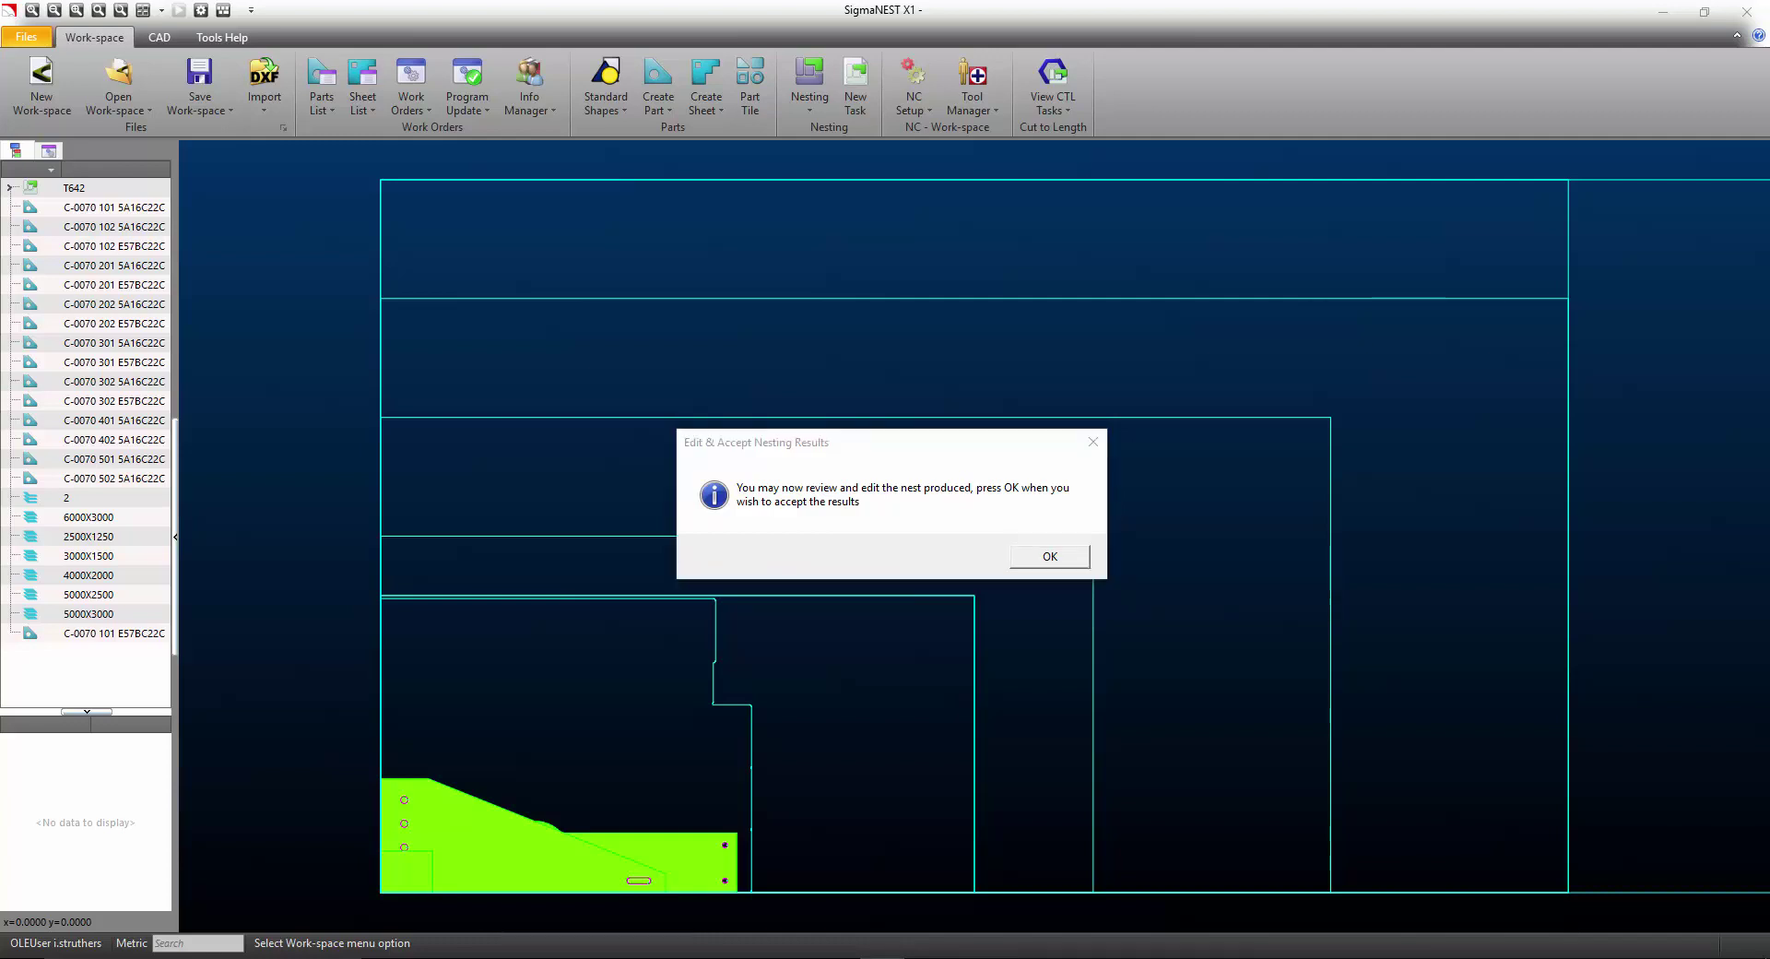
# In SigmaNEST, crop the 6000 x 3000 sheet of task T642 with Crop Step 2, and accept the nesting results
pyautogui.click(67, 189)
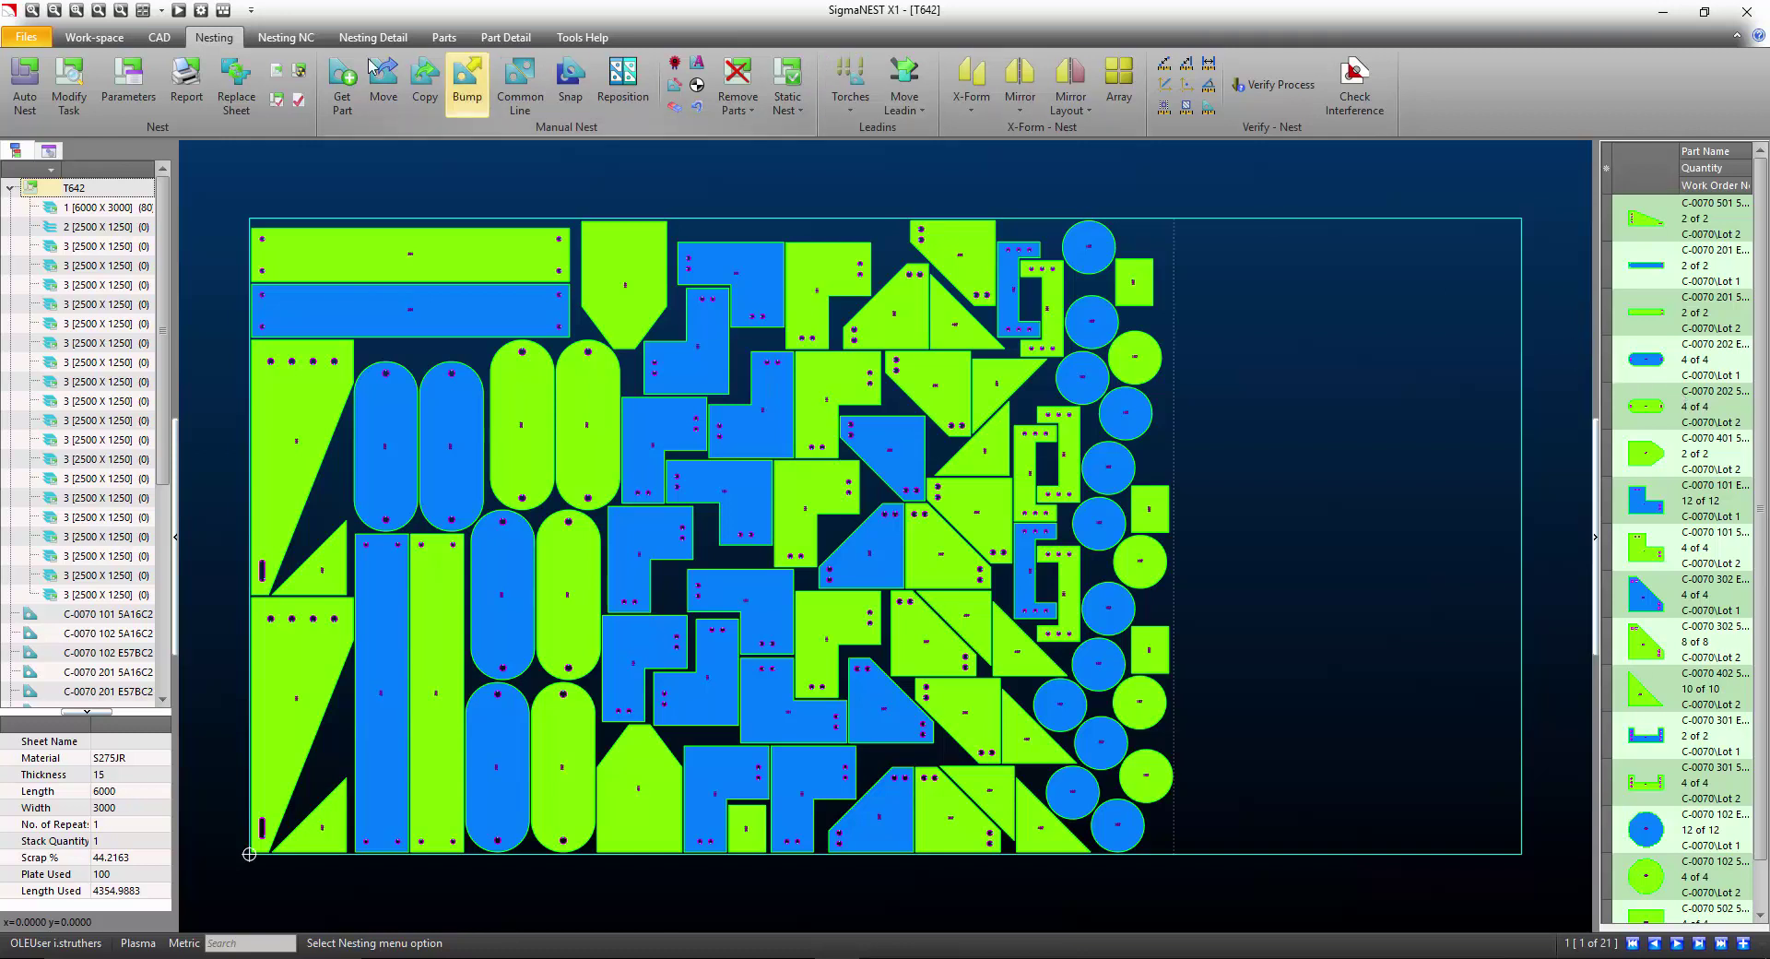
pyautogui.click(263, 42)
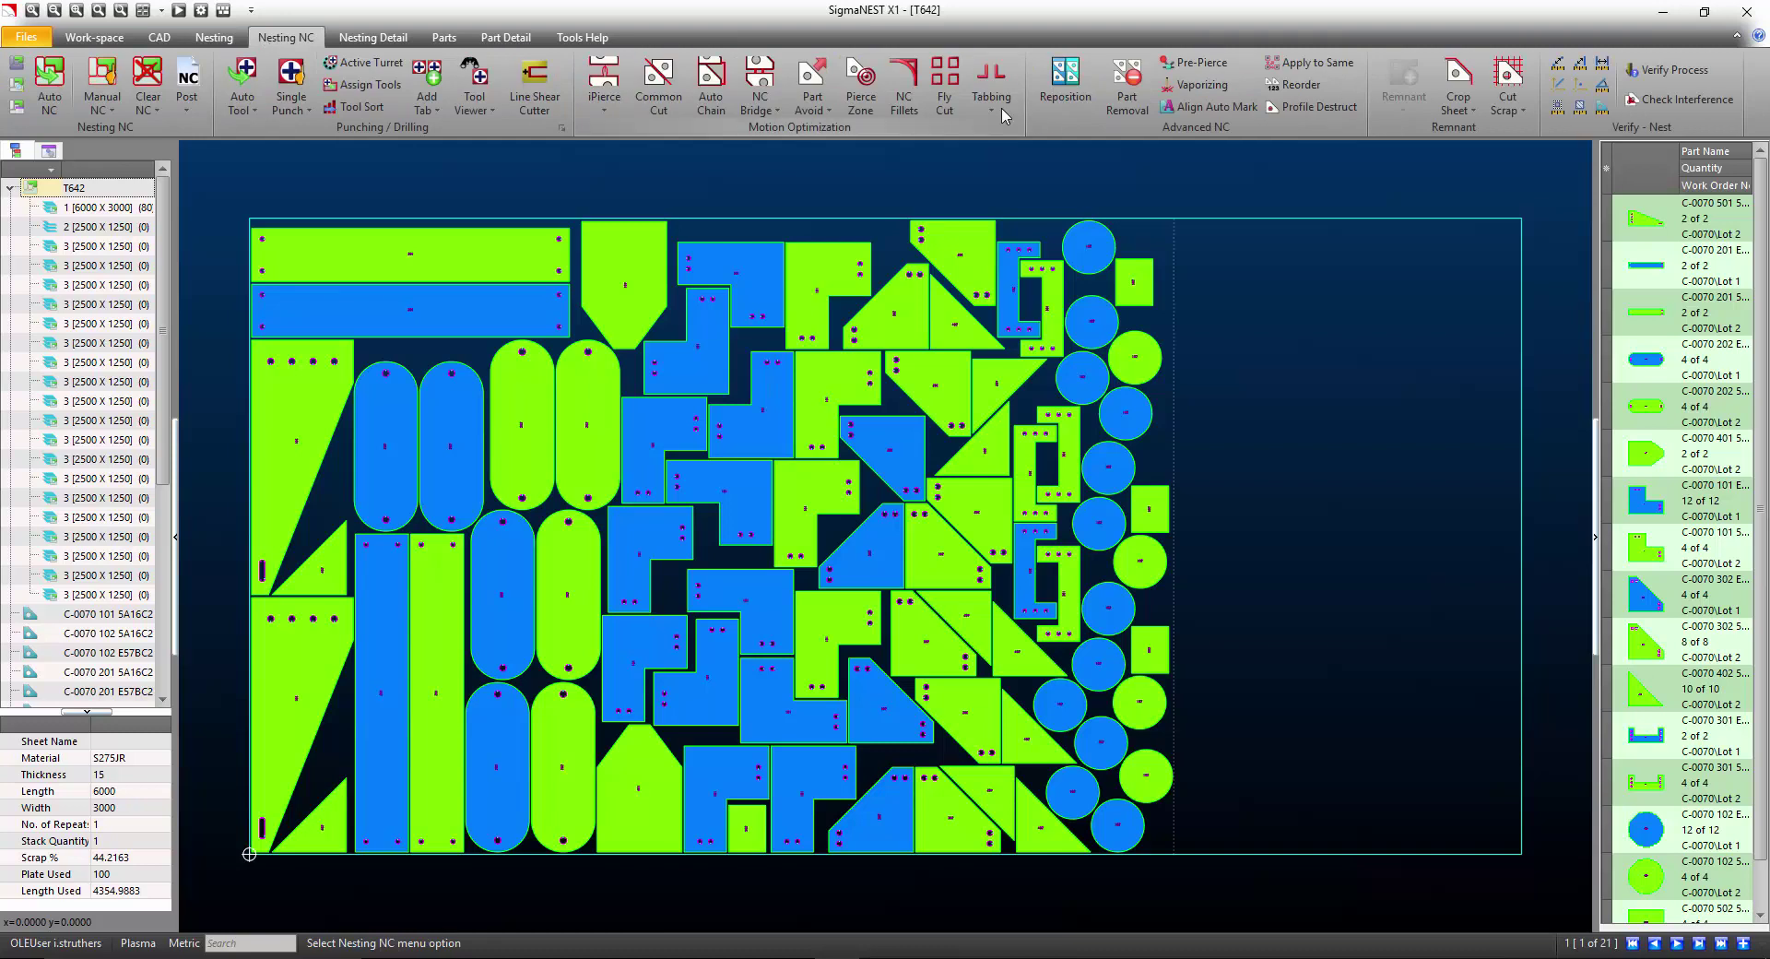
pyautogui.click(1466, 78)
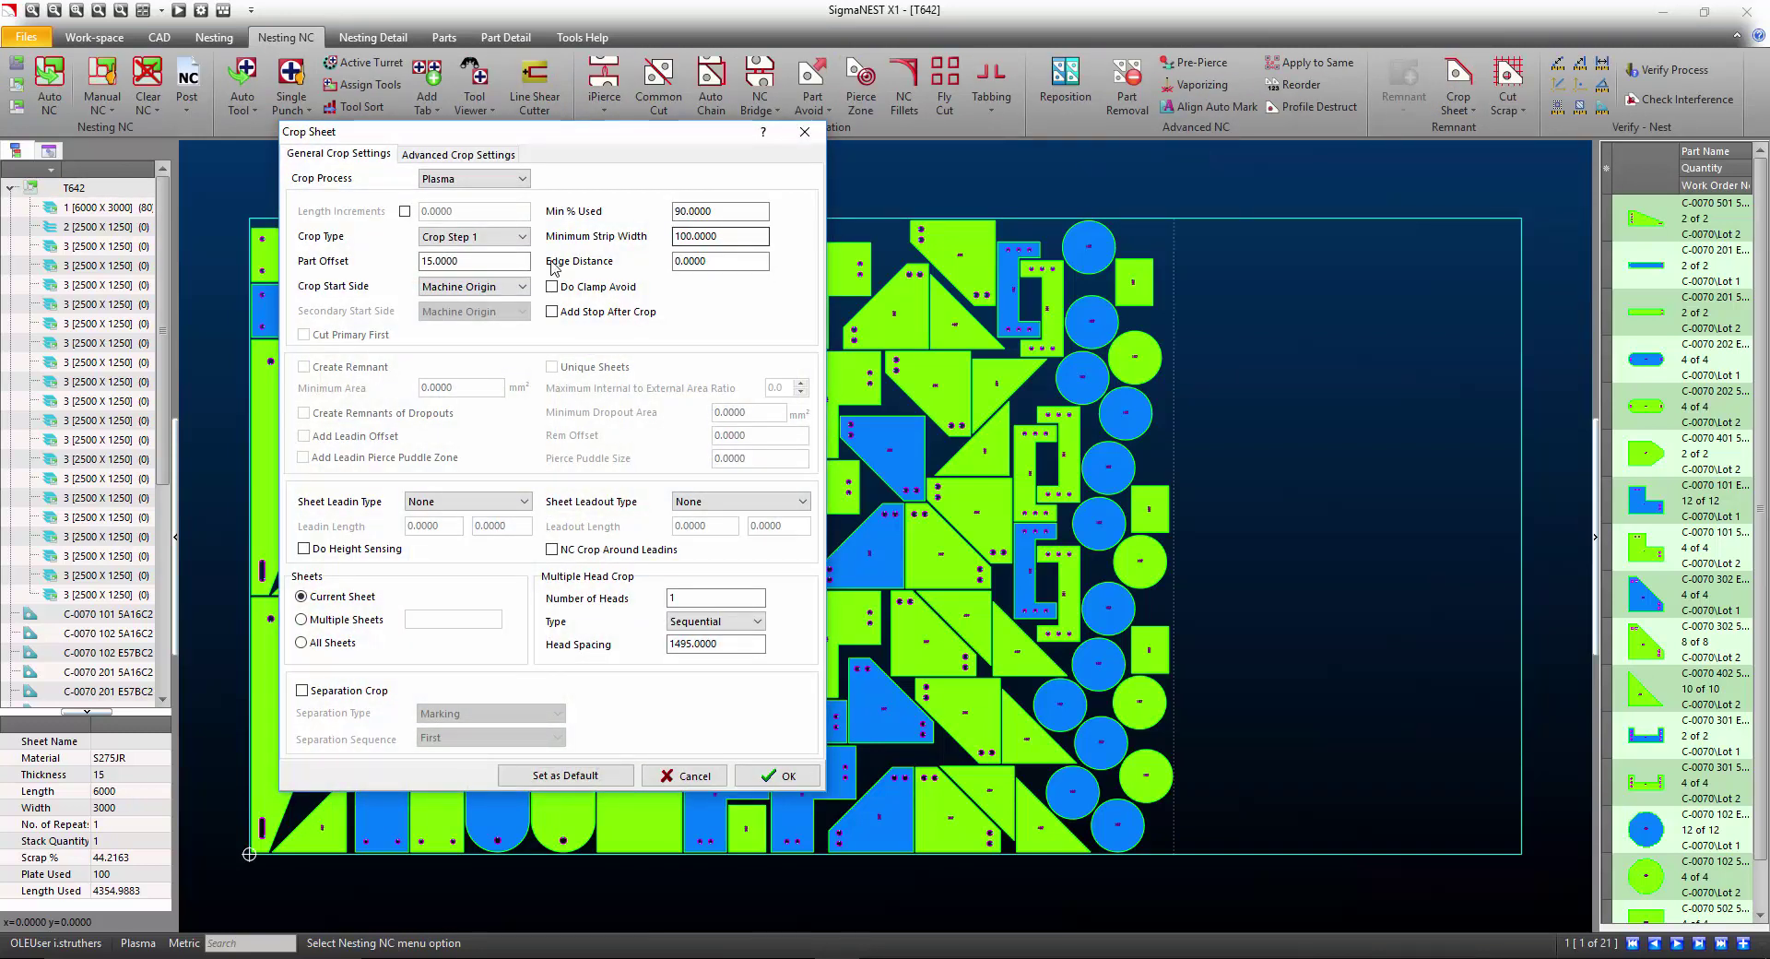
pyautogui.click(519, 238)
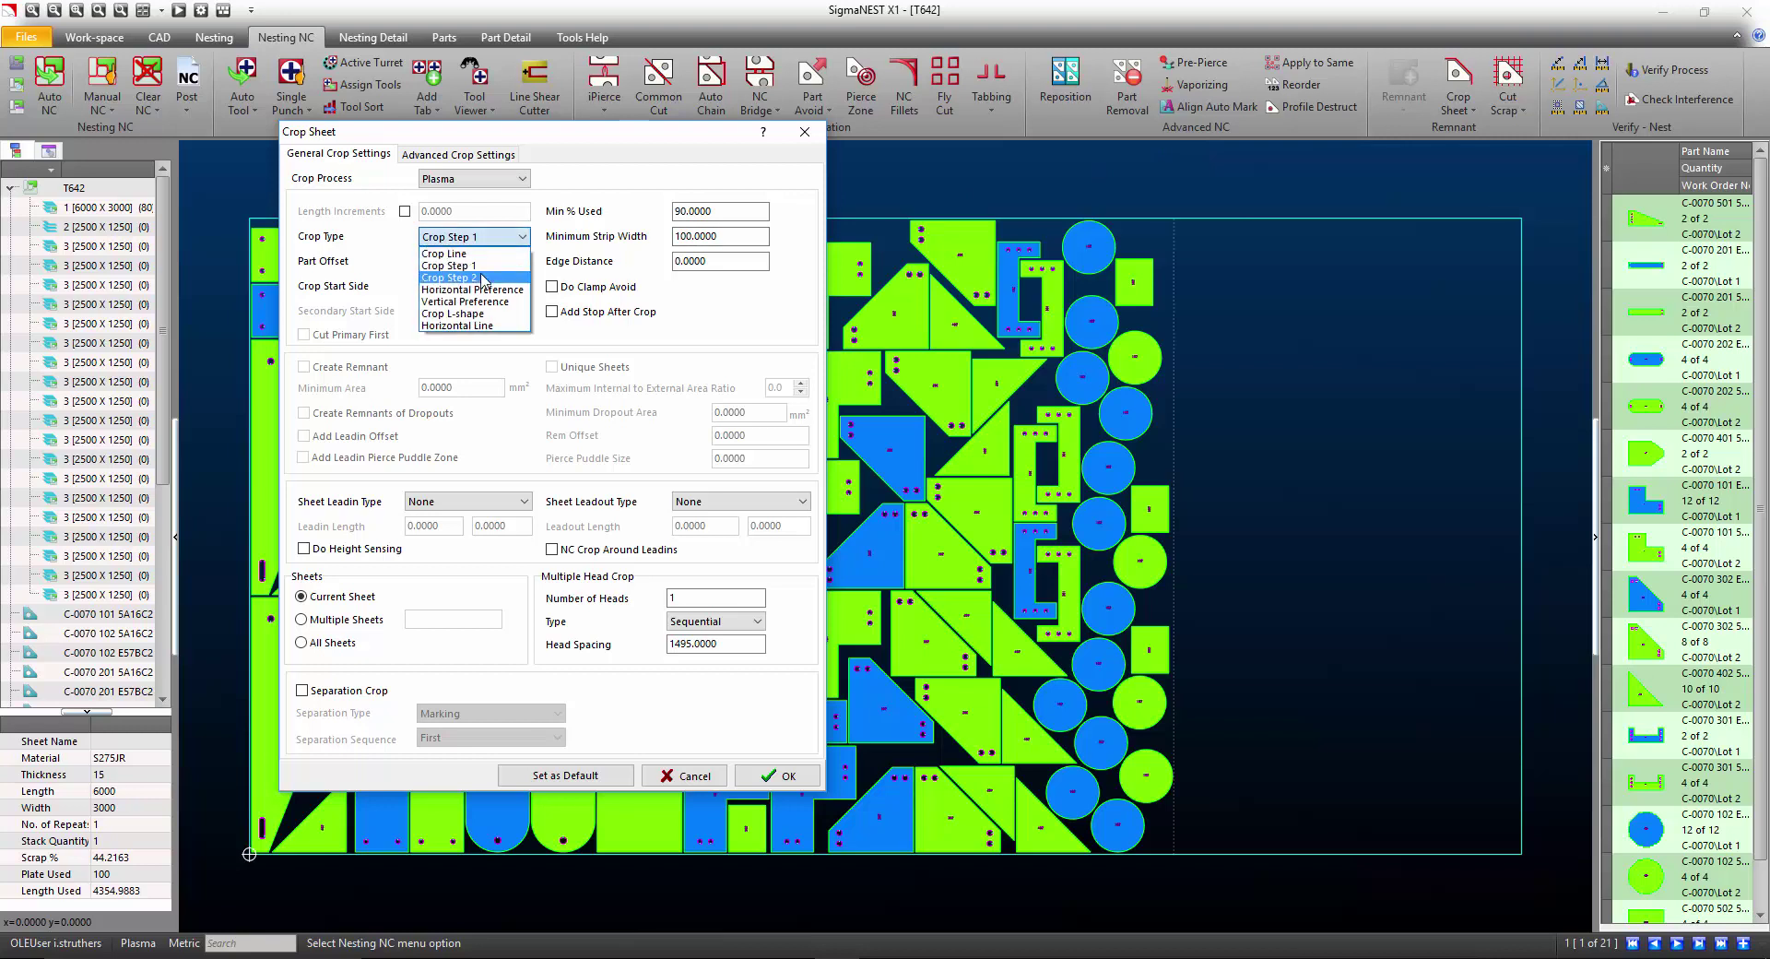
pyautogui.click(481, 282)
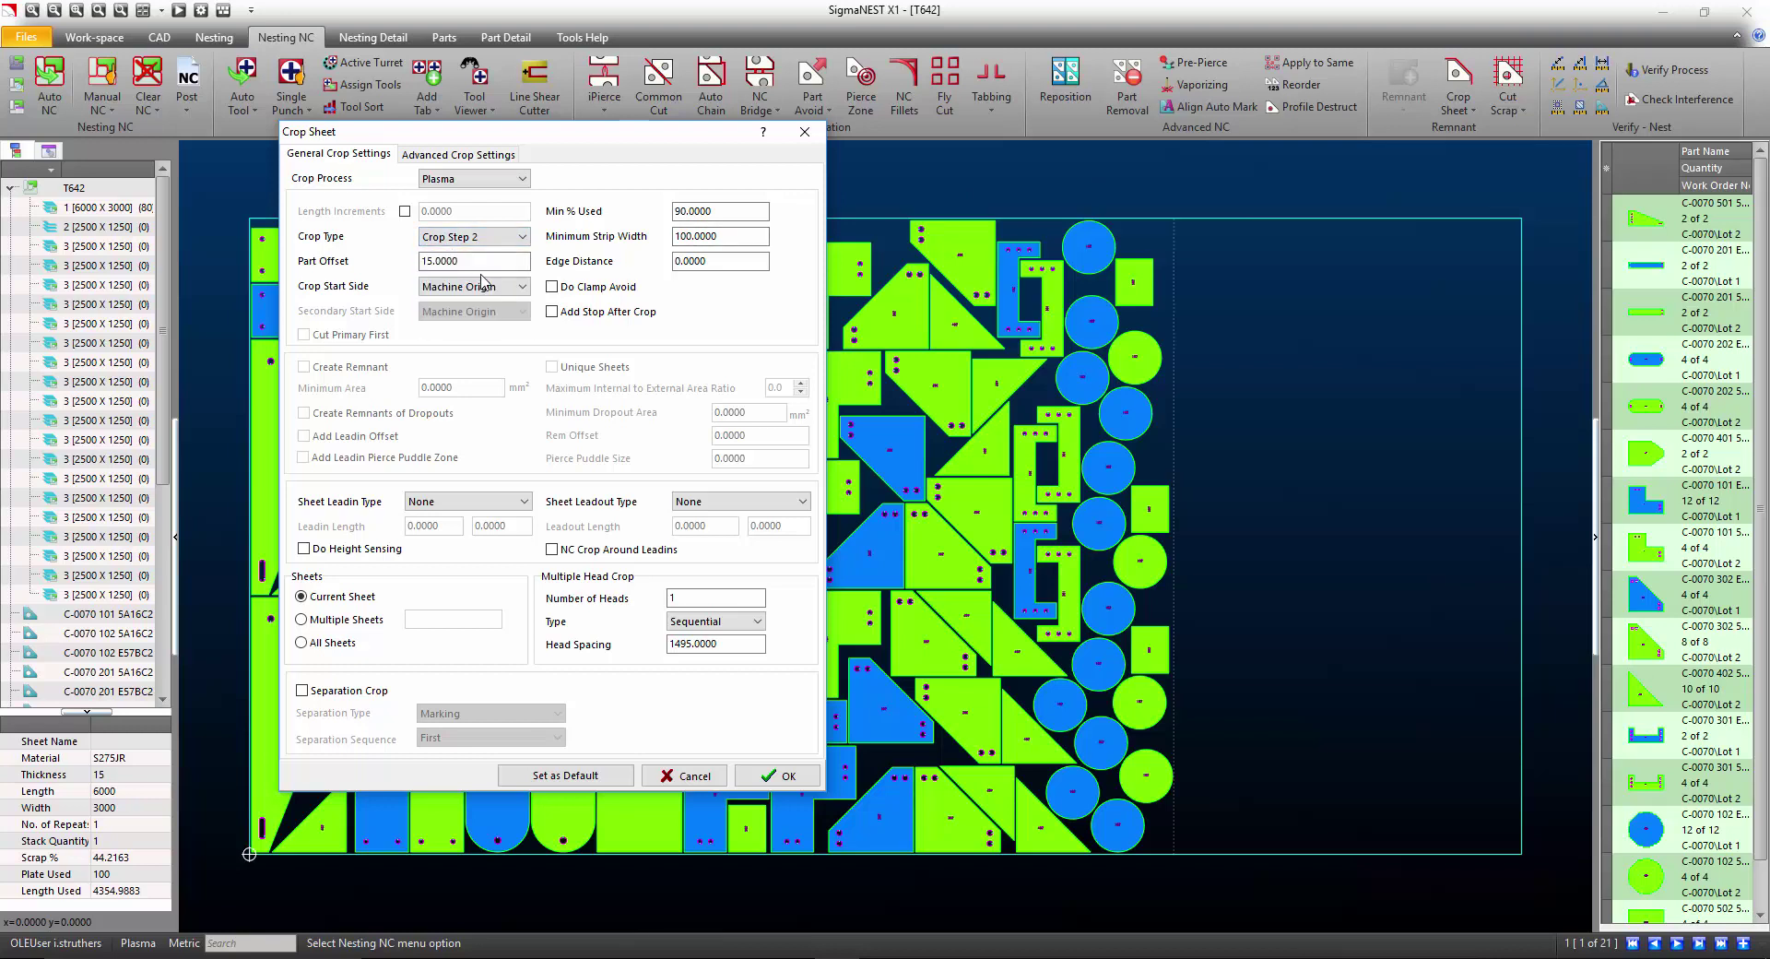
pyautogui.click(780, 775)
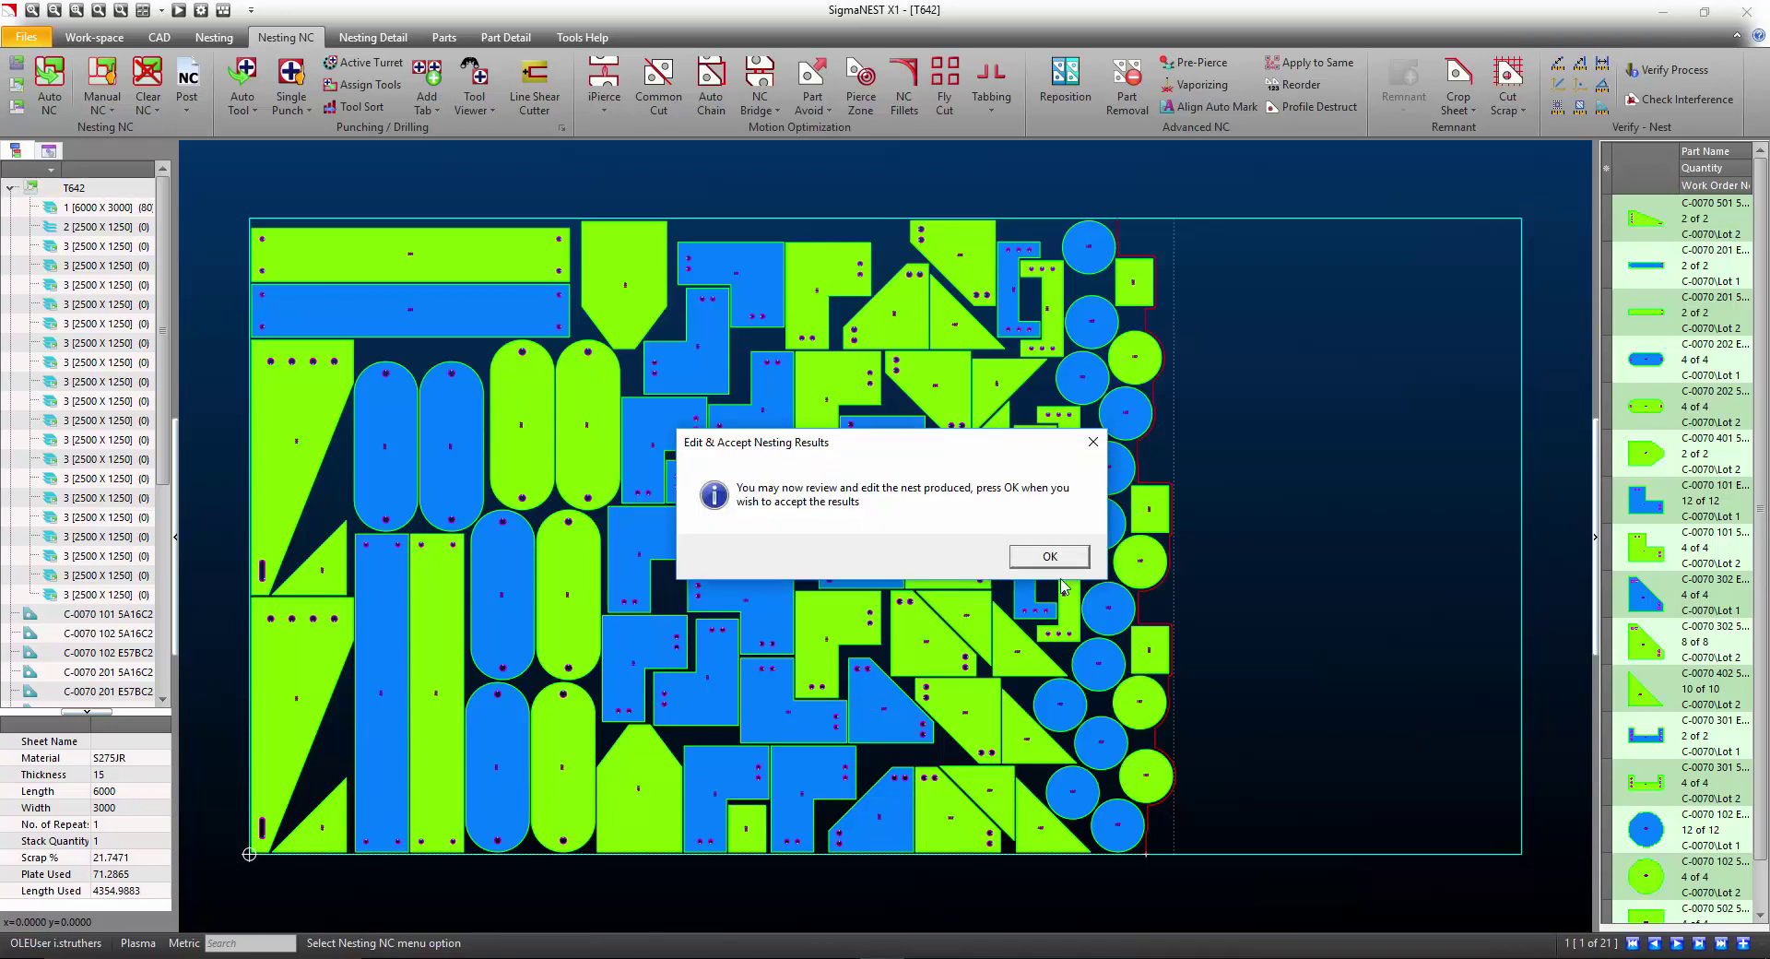
pyautogui.click(1053, 558)
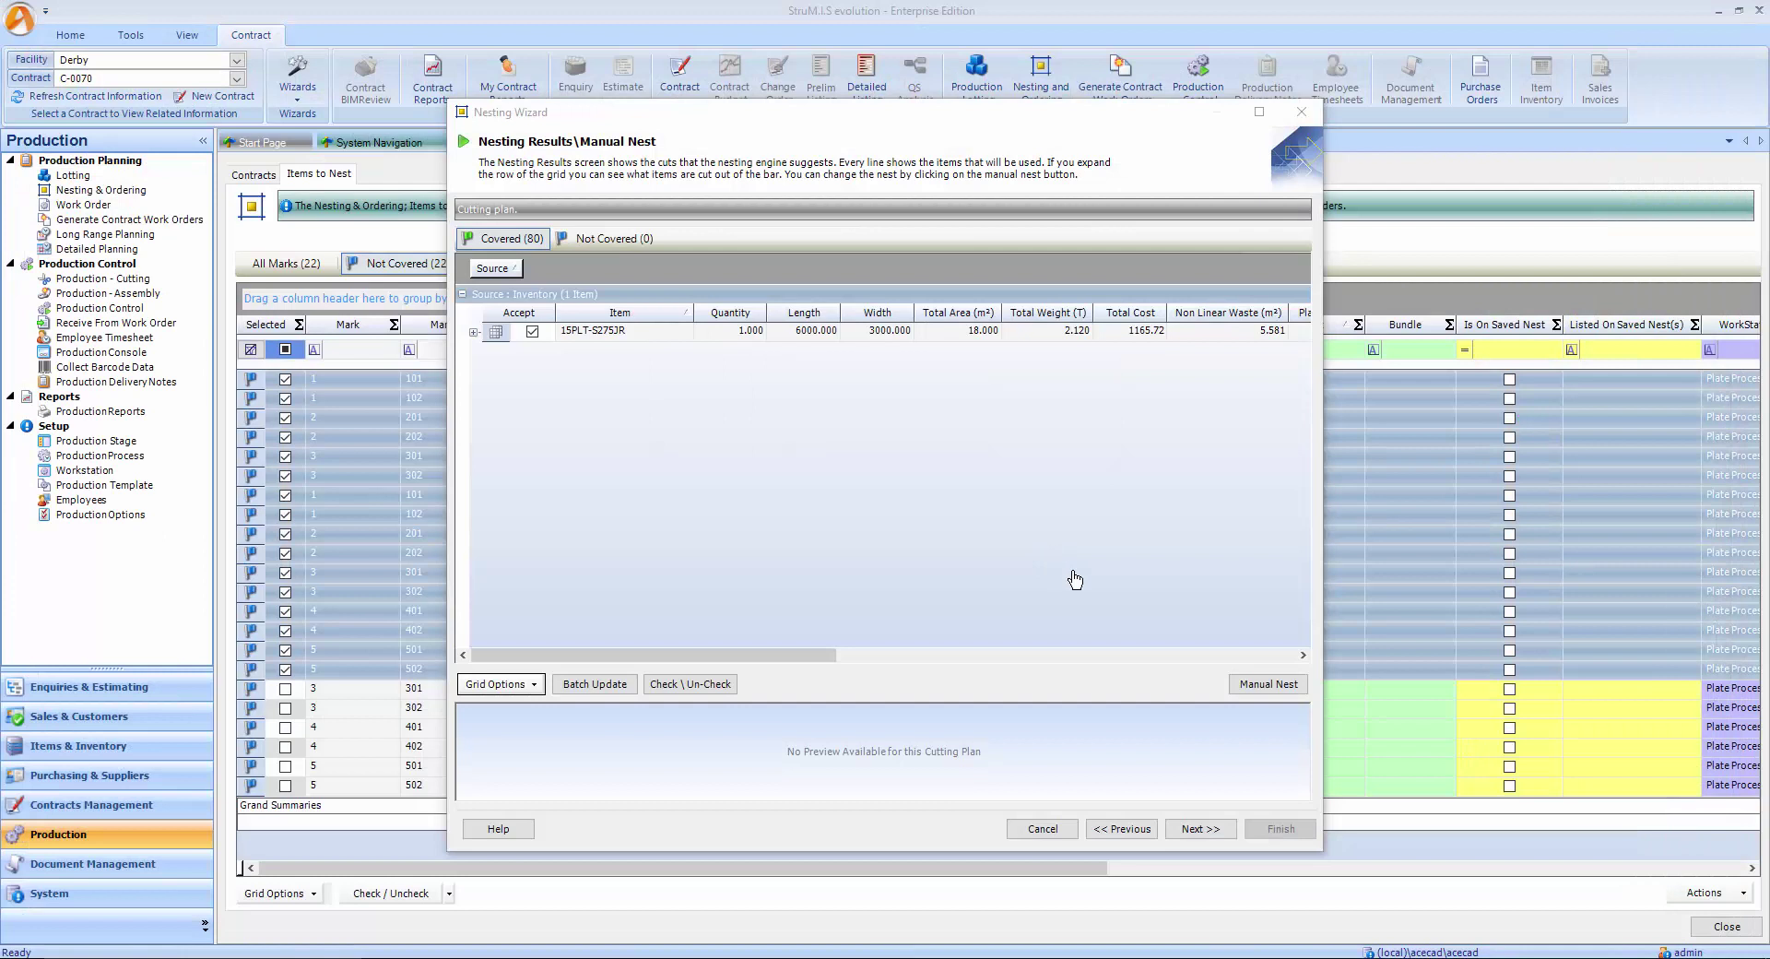
# Examine the enlarged cutting plan preview of the nested 15PLT-S275JR plate and the mark items and lots cut from it
pyautogui.click(496, 334)
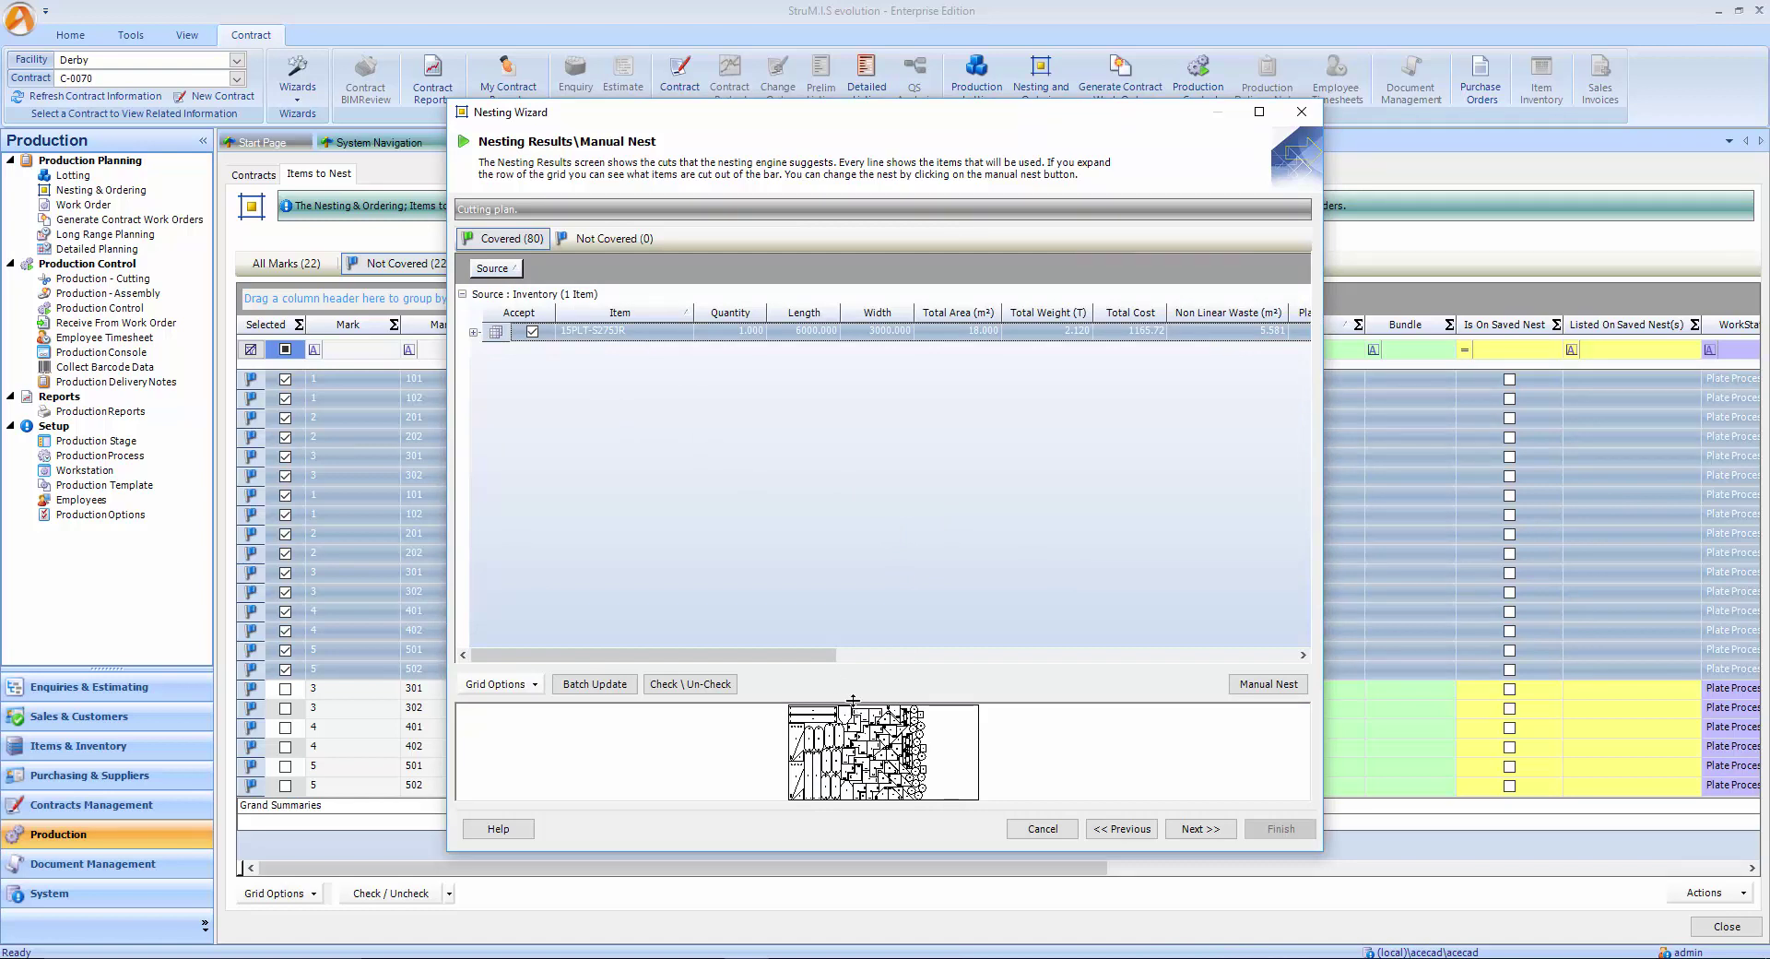
pyautogui.moveTo(854, 701); pyautogui.dragTo(861, 537)
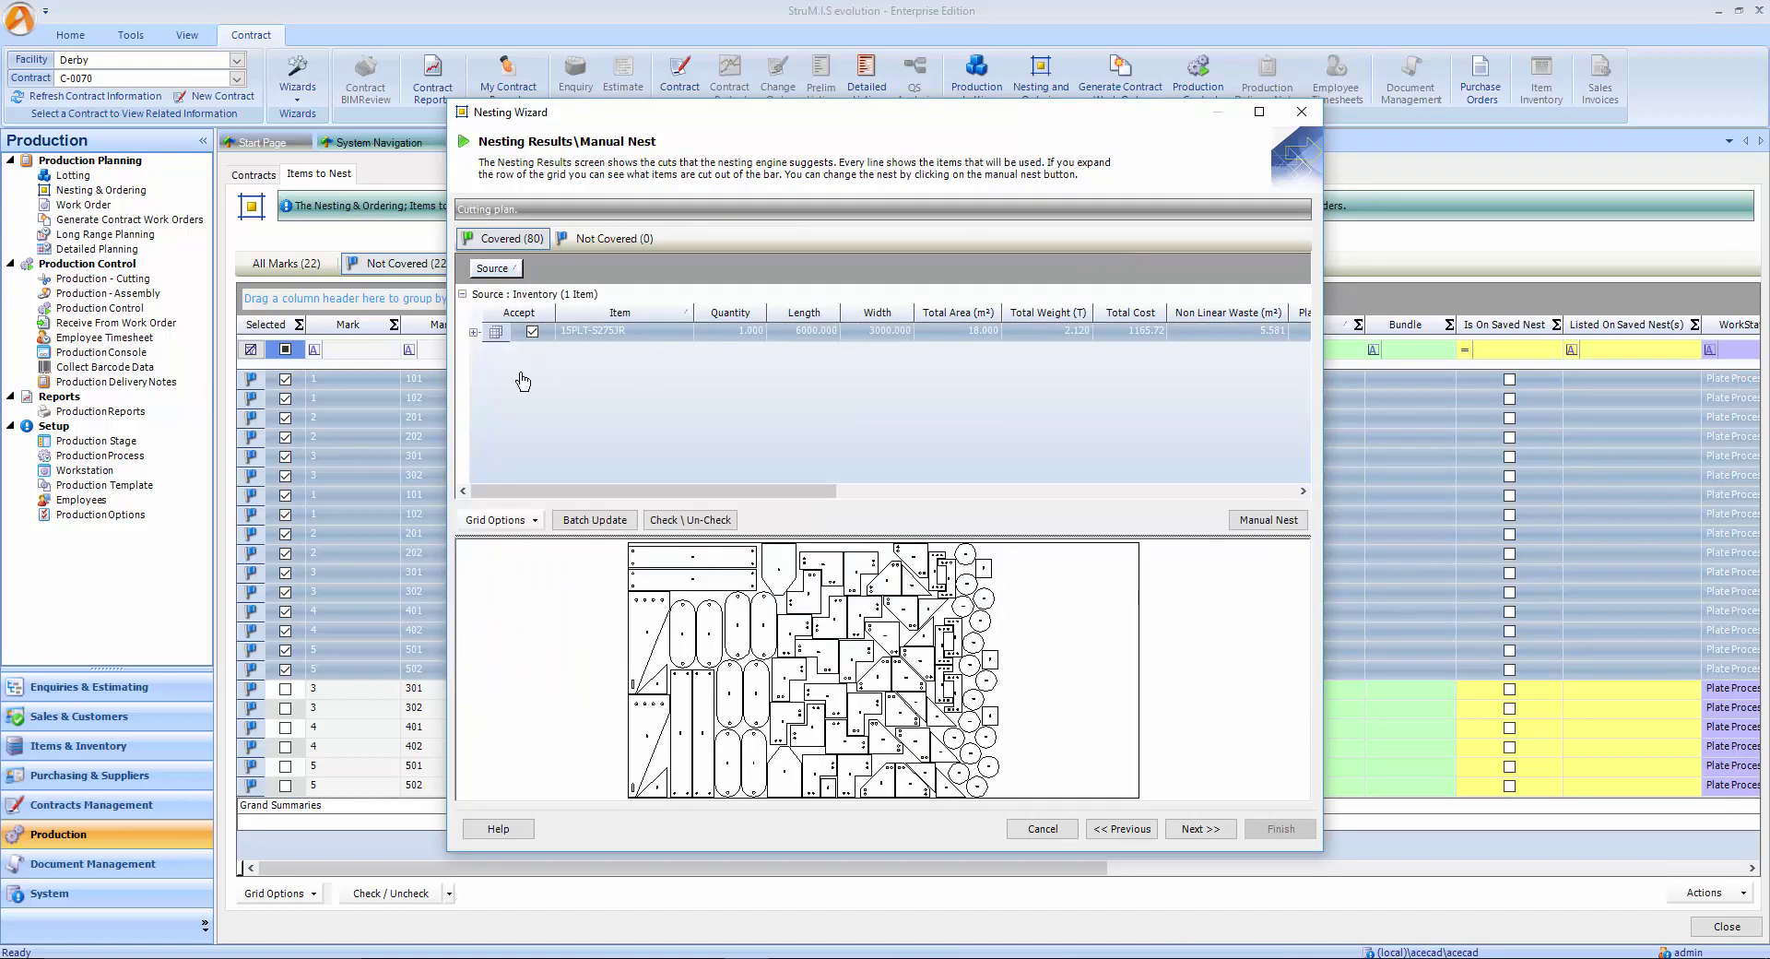
pyautogui.click(473, 332)
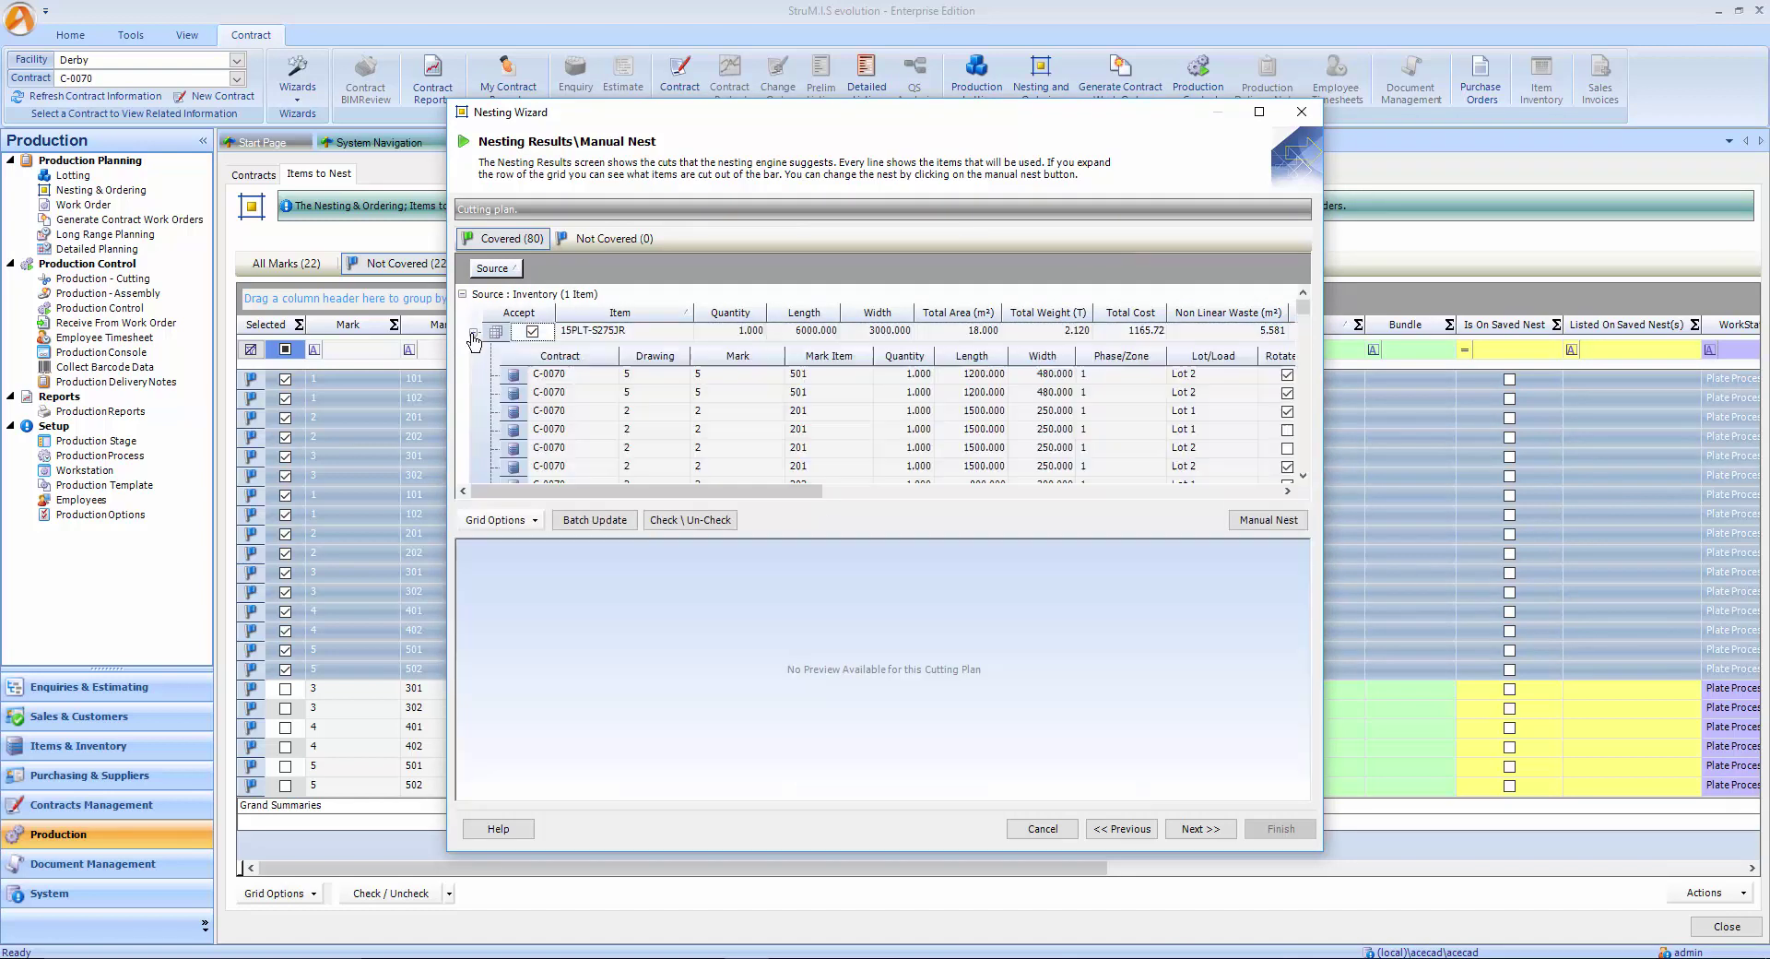
pyautogui.click(644, 399)
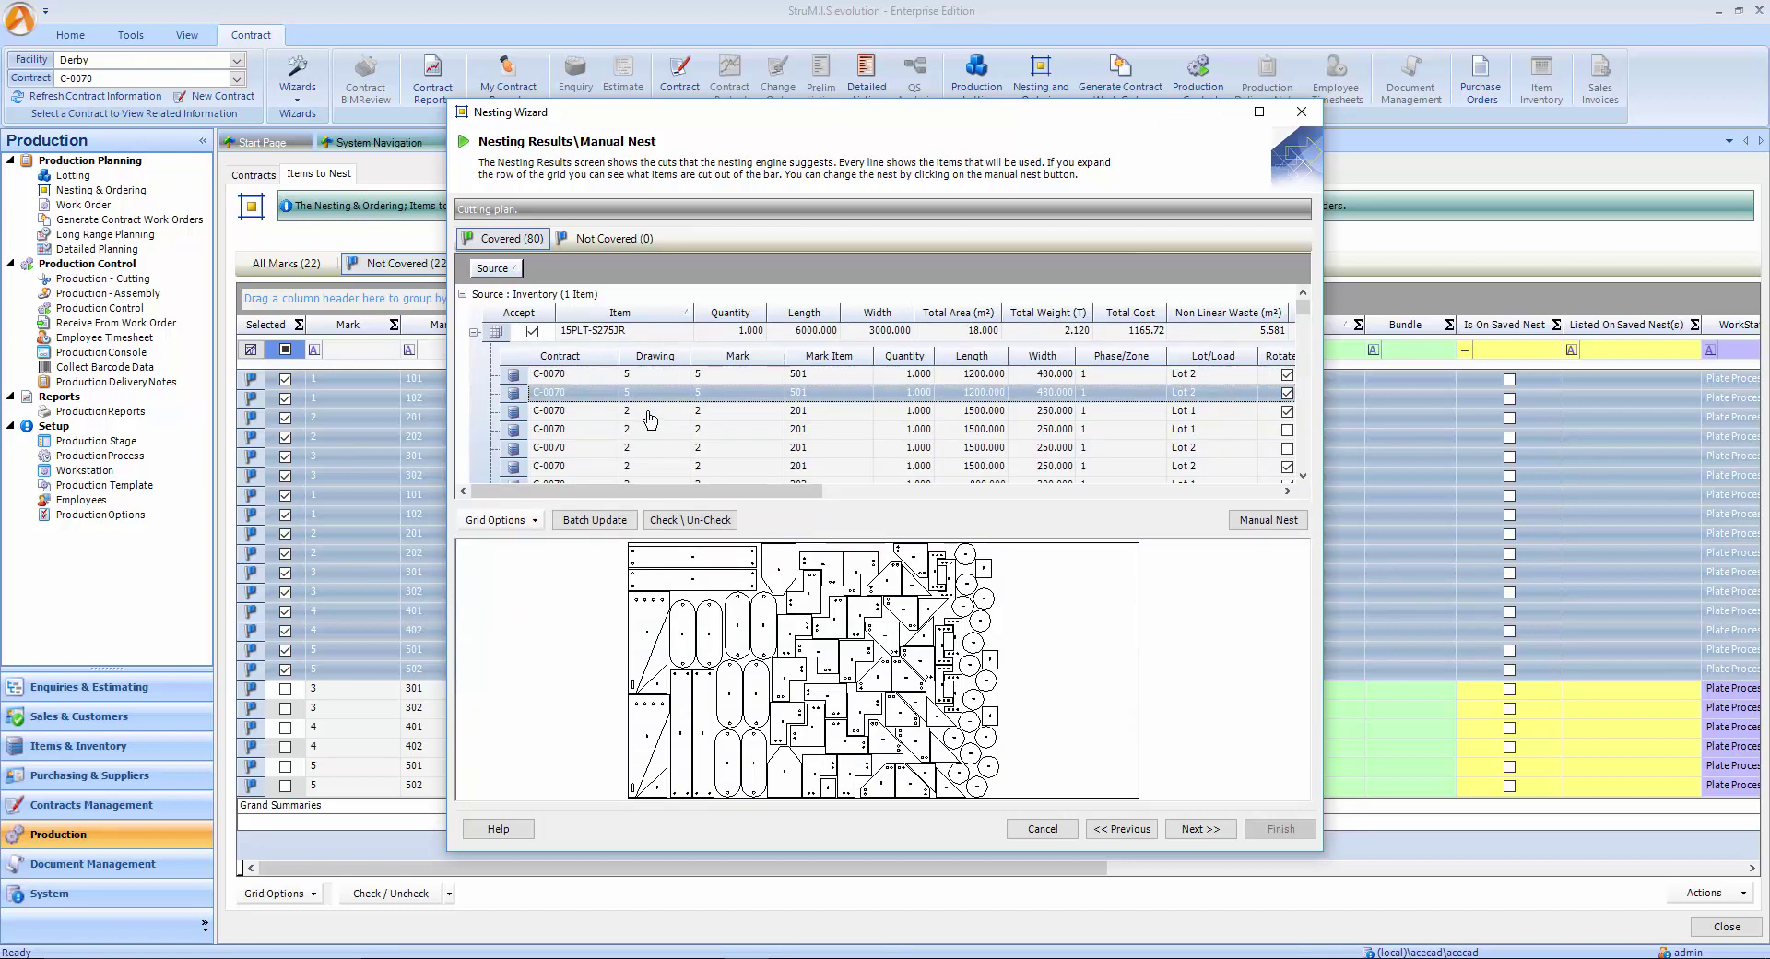
# Examine the nested plate's waste and offcut shape, along with its tracking number, cast reference, nest engine, task and workspace
pyautogui.click(497, 338)
pyautogui.moveTo(650, 491); pyautogui.dragTo(735, 504)
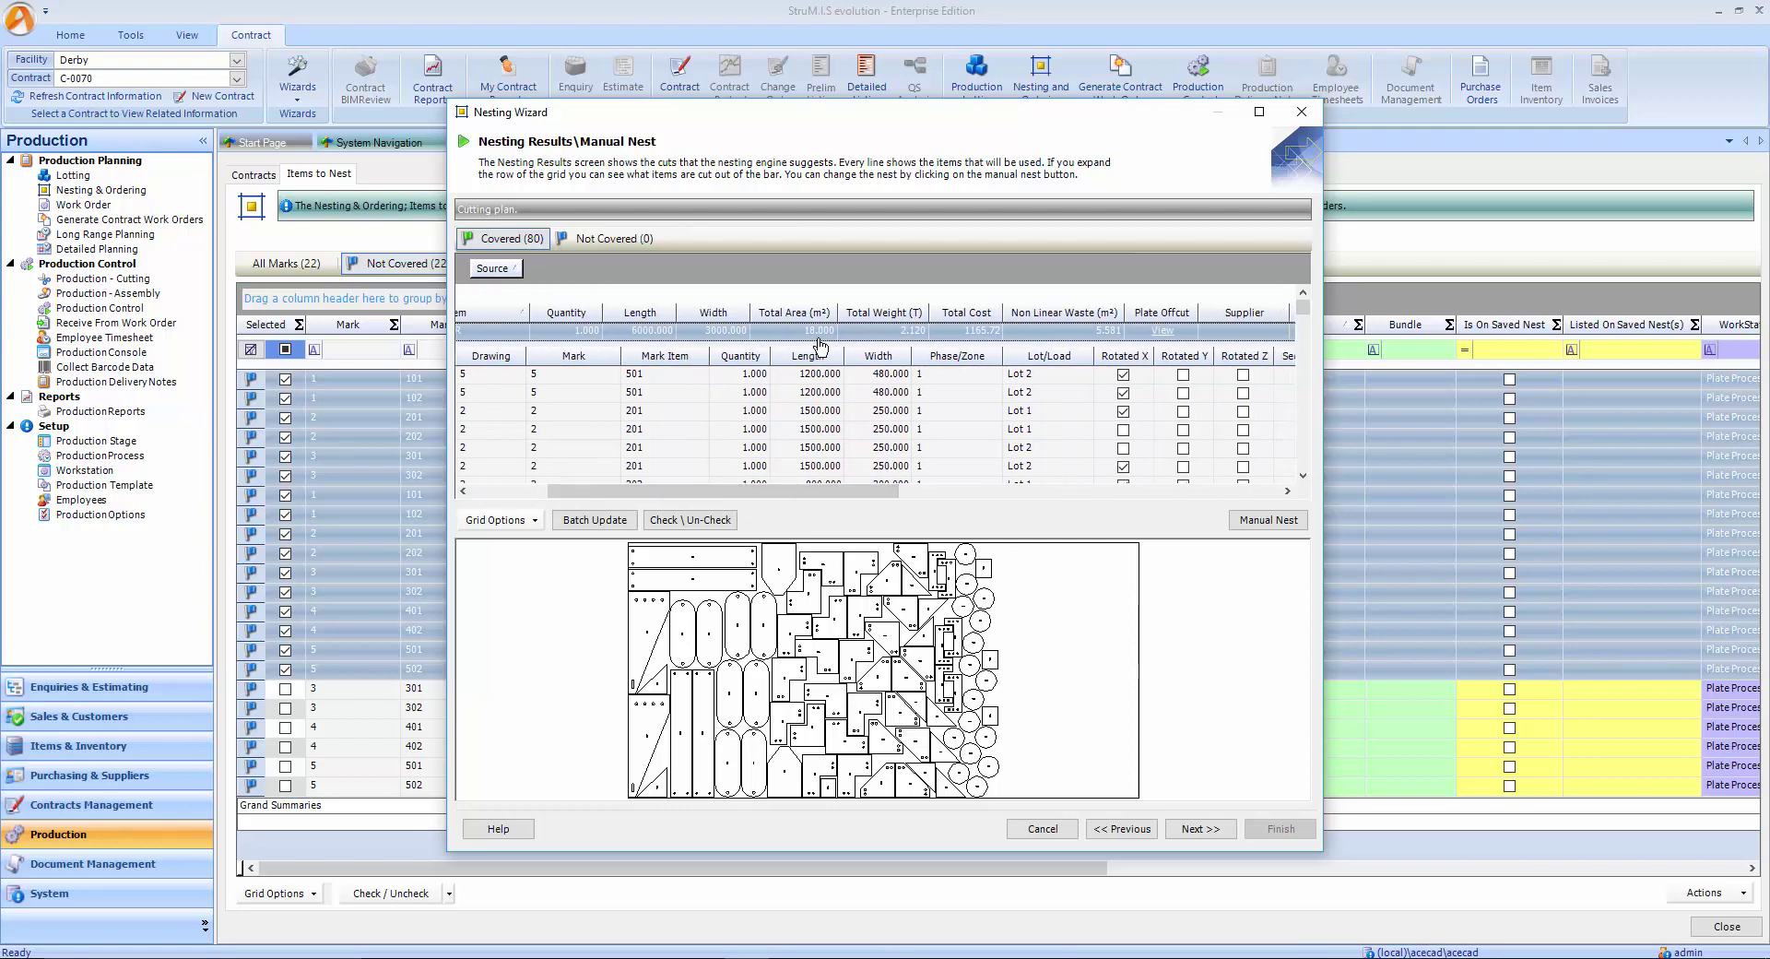
pyautogui.moveTo(803, 495); pyautogui.dragTo(883, 497)
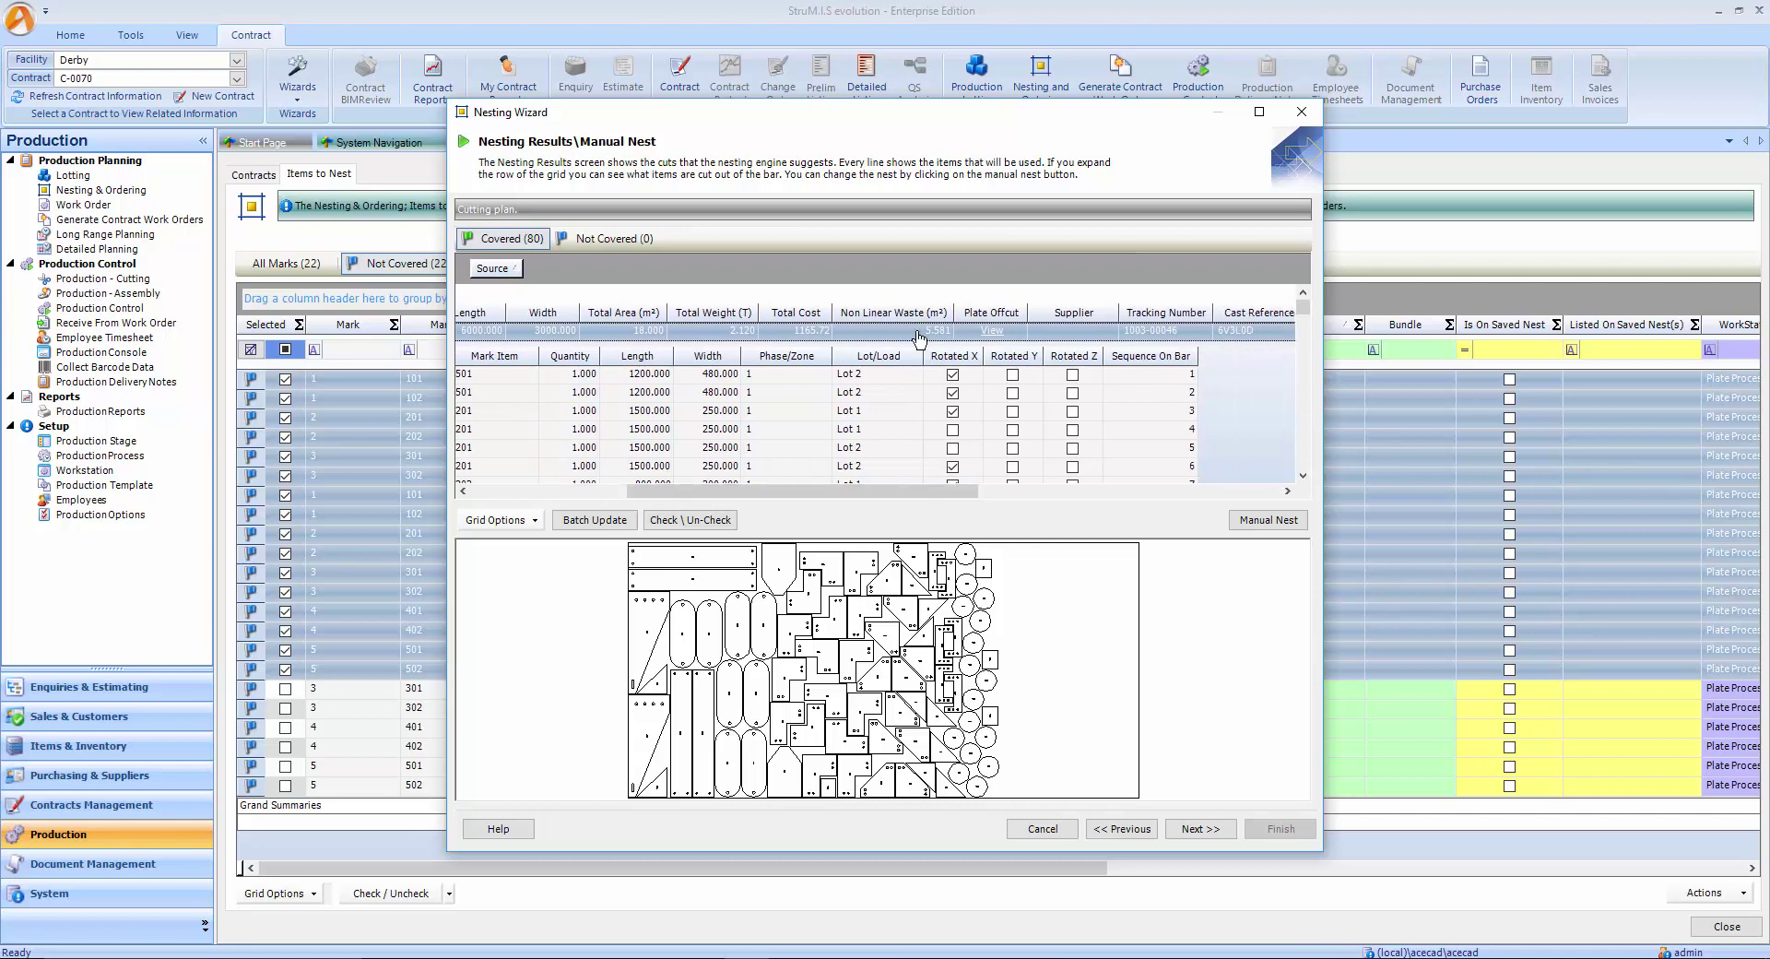
pyautogui.click(990, 332)
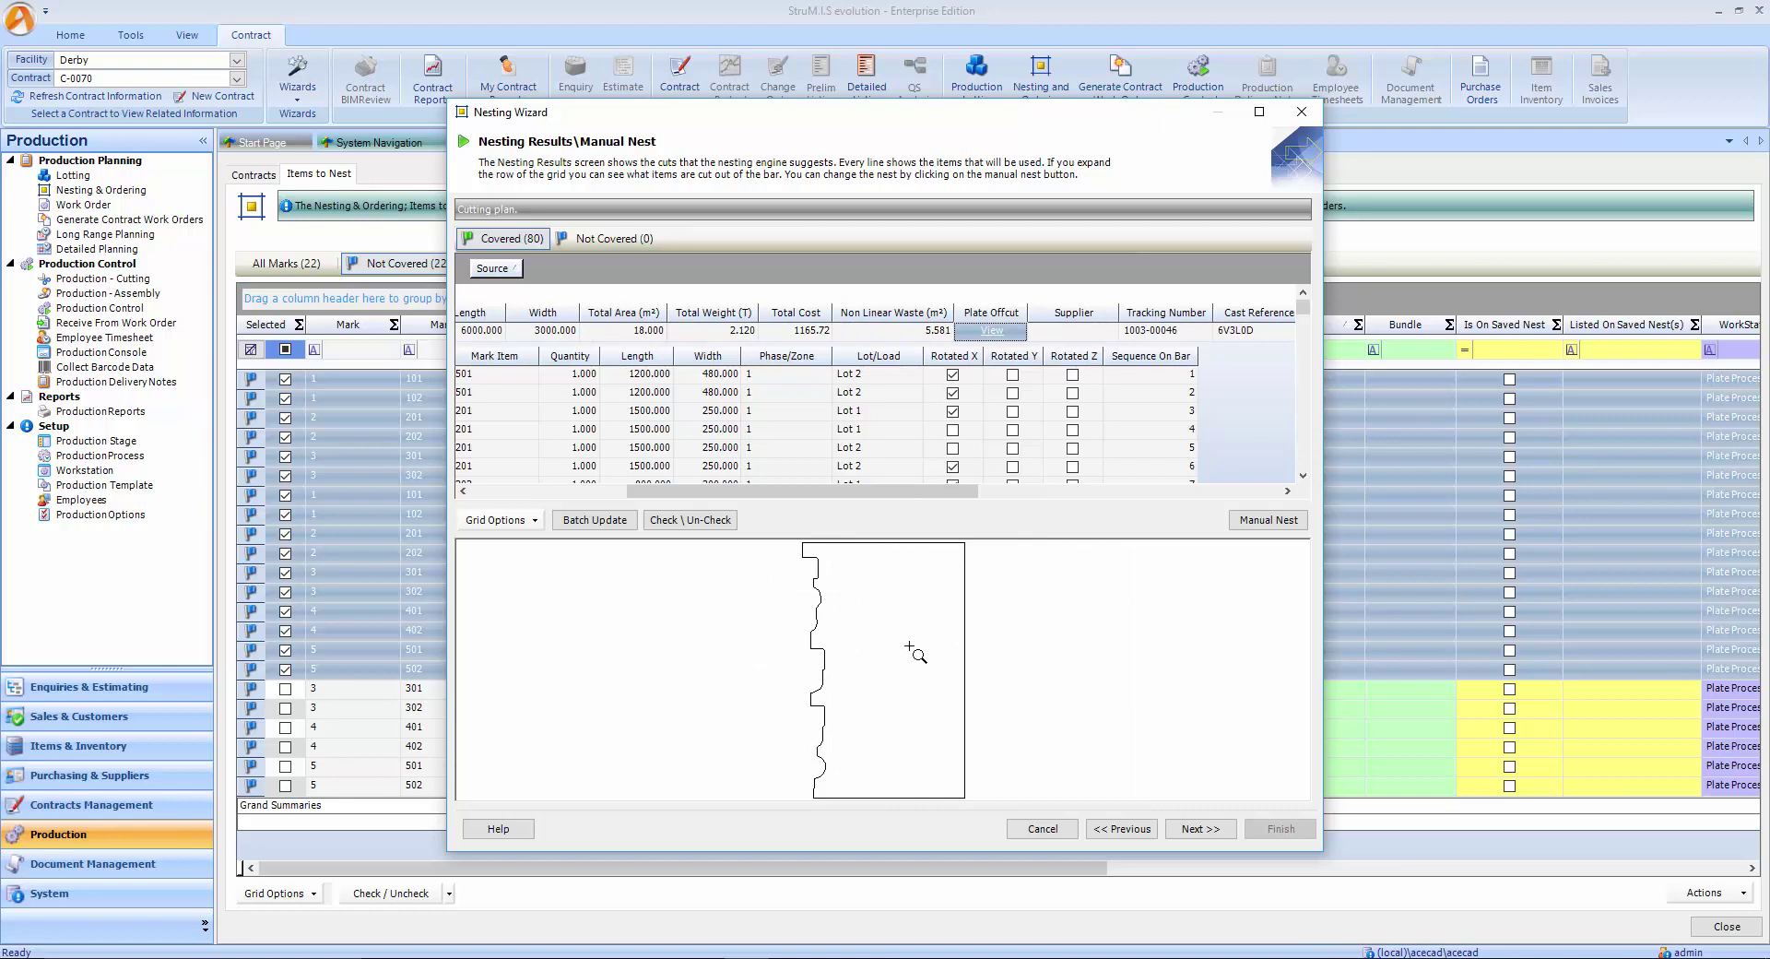
pyautogui.moveTo(883, 498); pyautogui.dragTo(1036, 500)
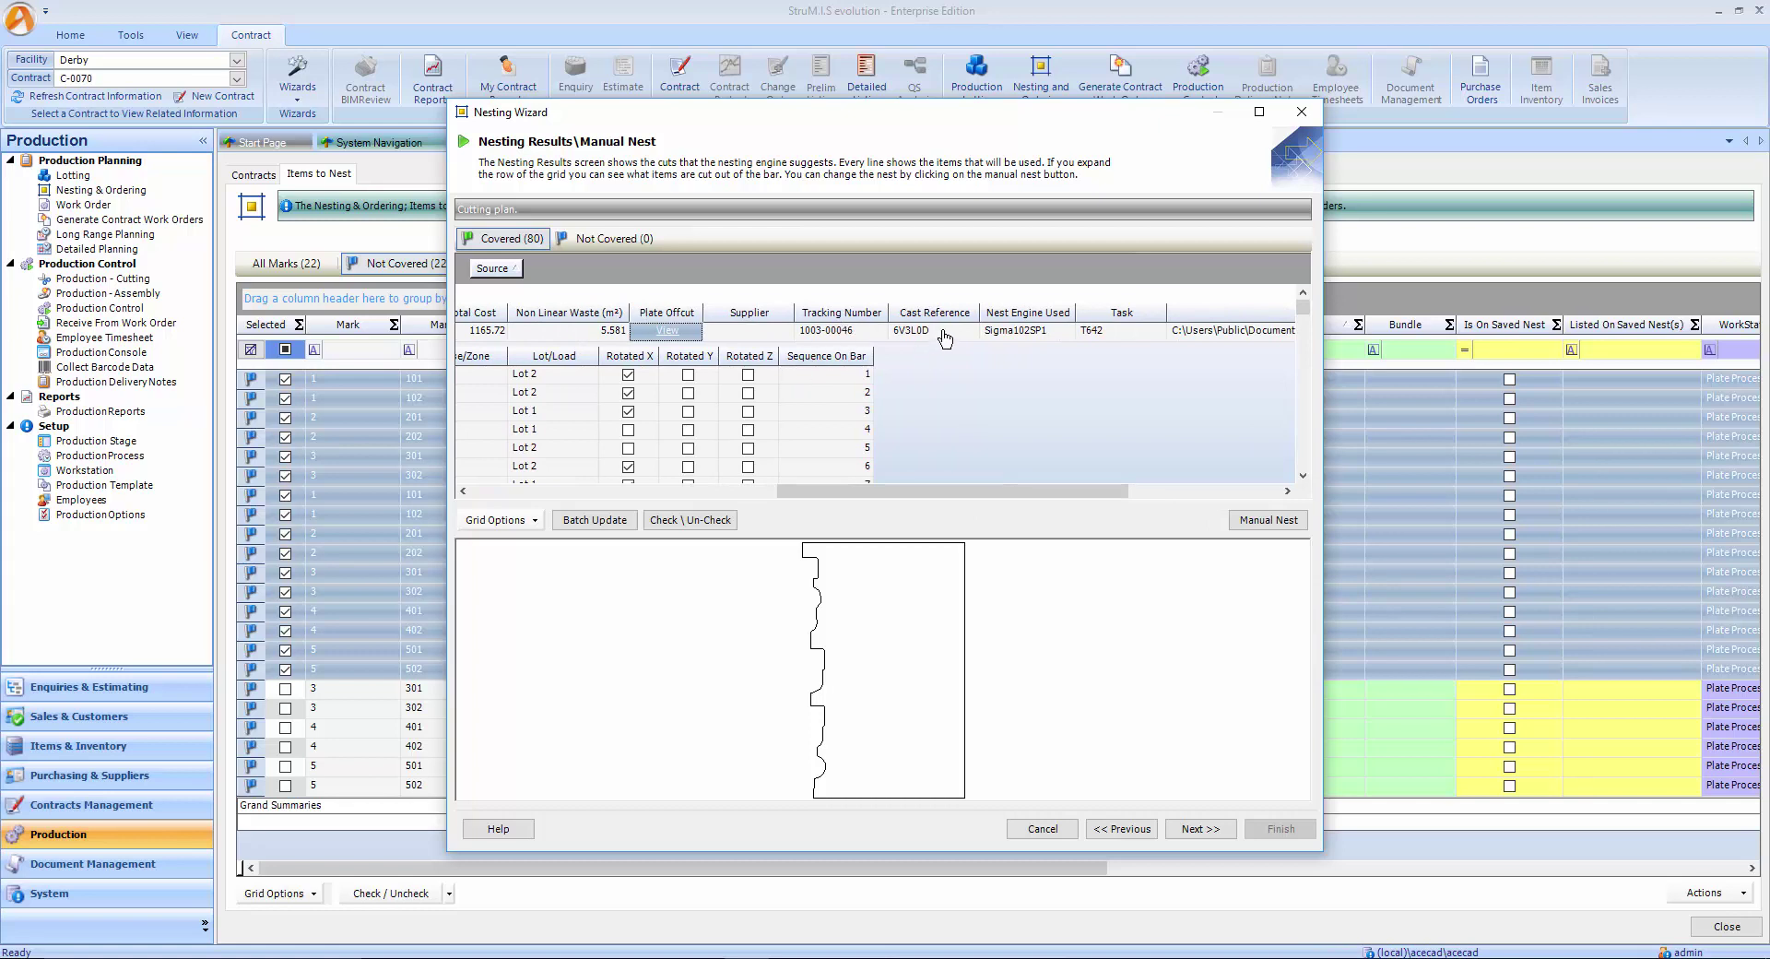
pyautogui.moveTo(960, 496); pyautogui.dragTo(1053, 493)
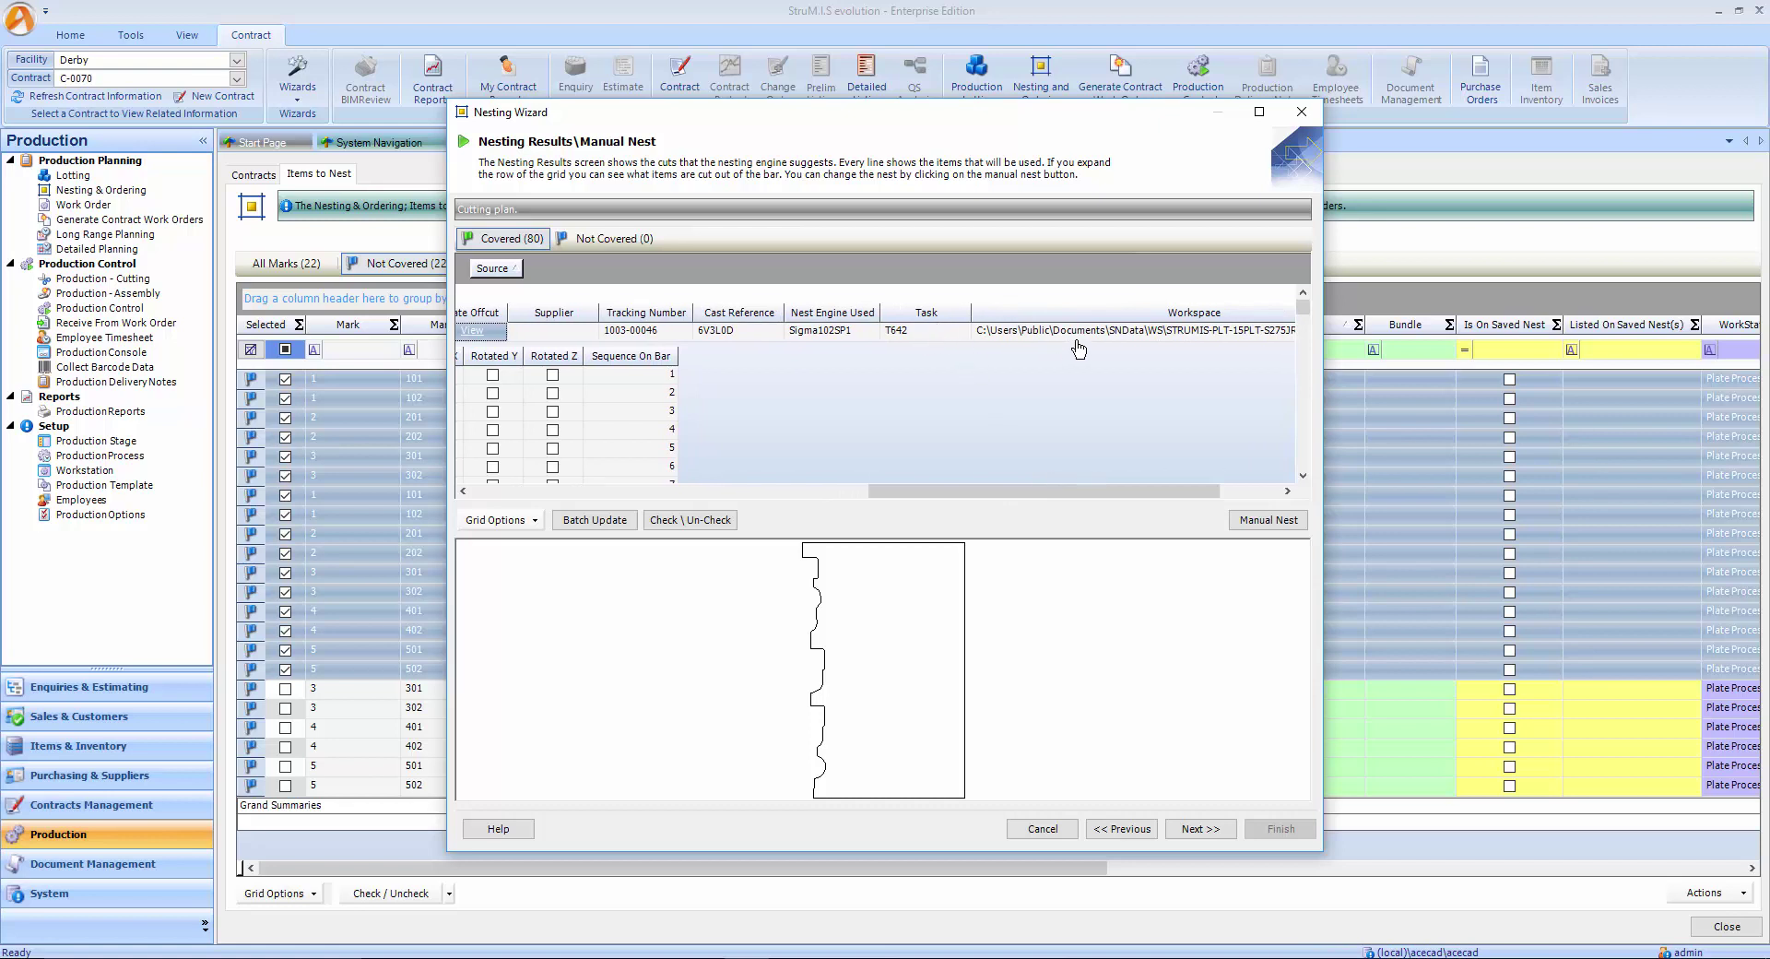
# Check the nested plate's workspace path, and finish the nesting wizard with the Inventory source set to allocate
pyautogui.moveTo(1125, 497); pyautogui.dragTo(1190, 500)
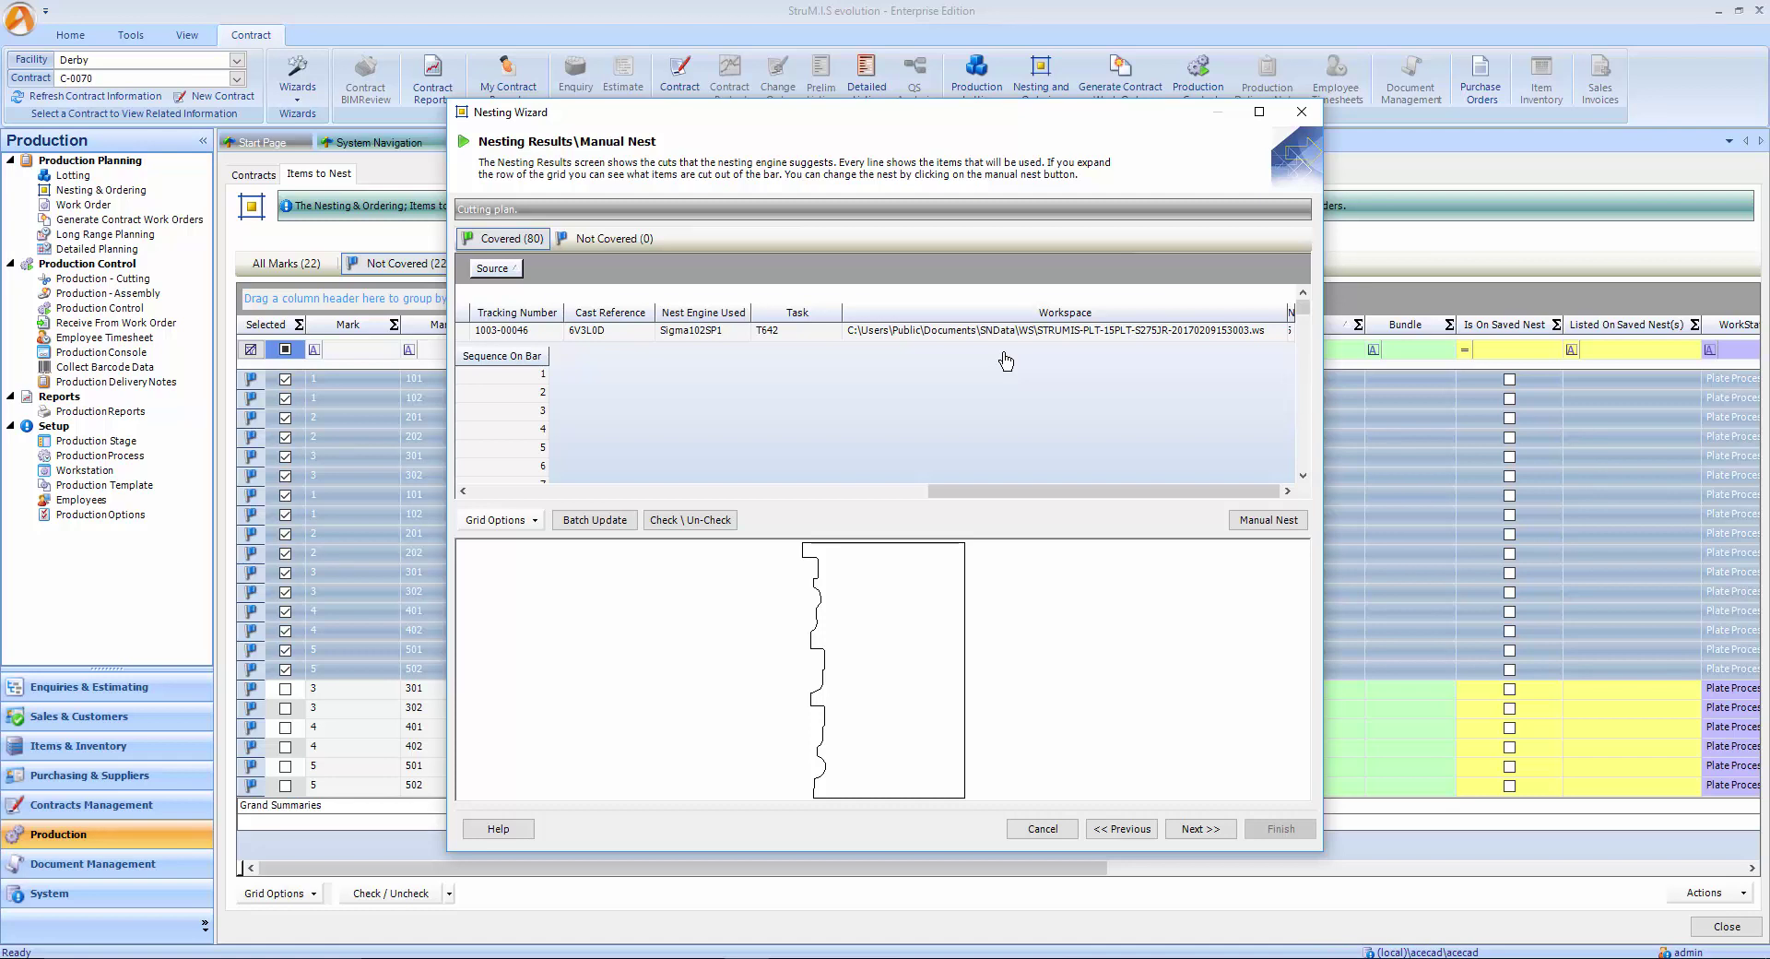
pyautogui.click(1191, 829)
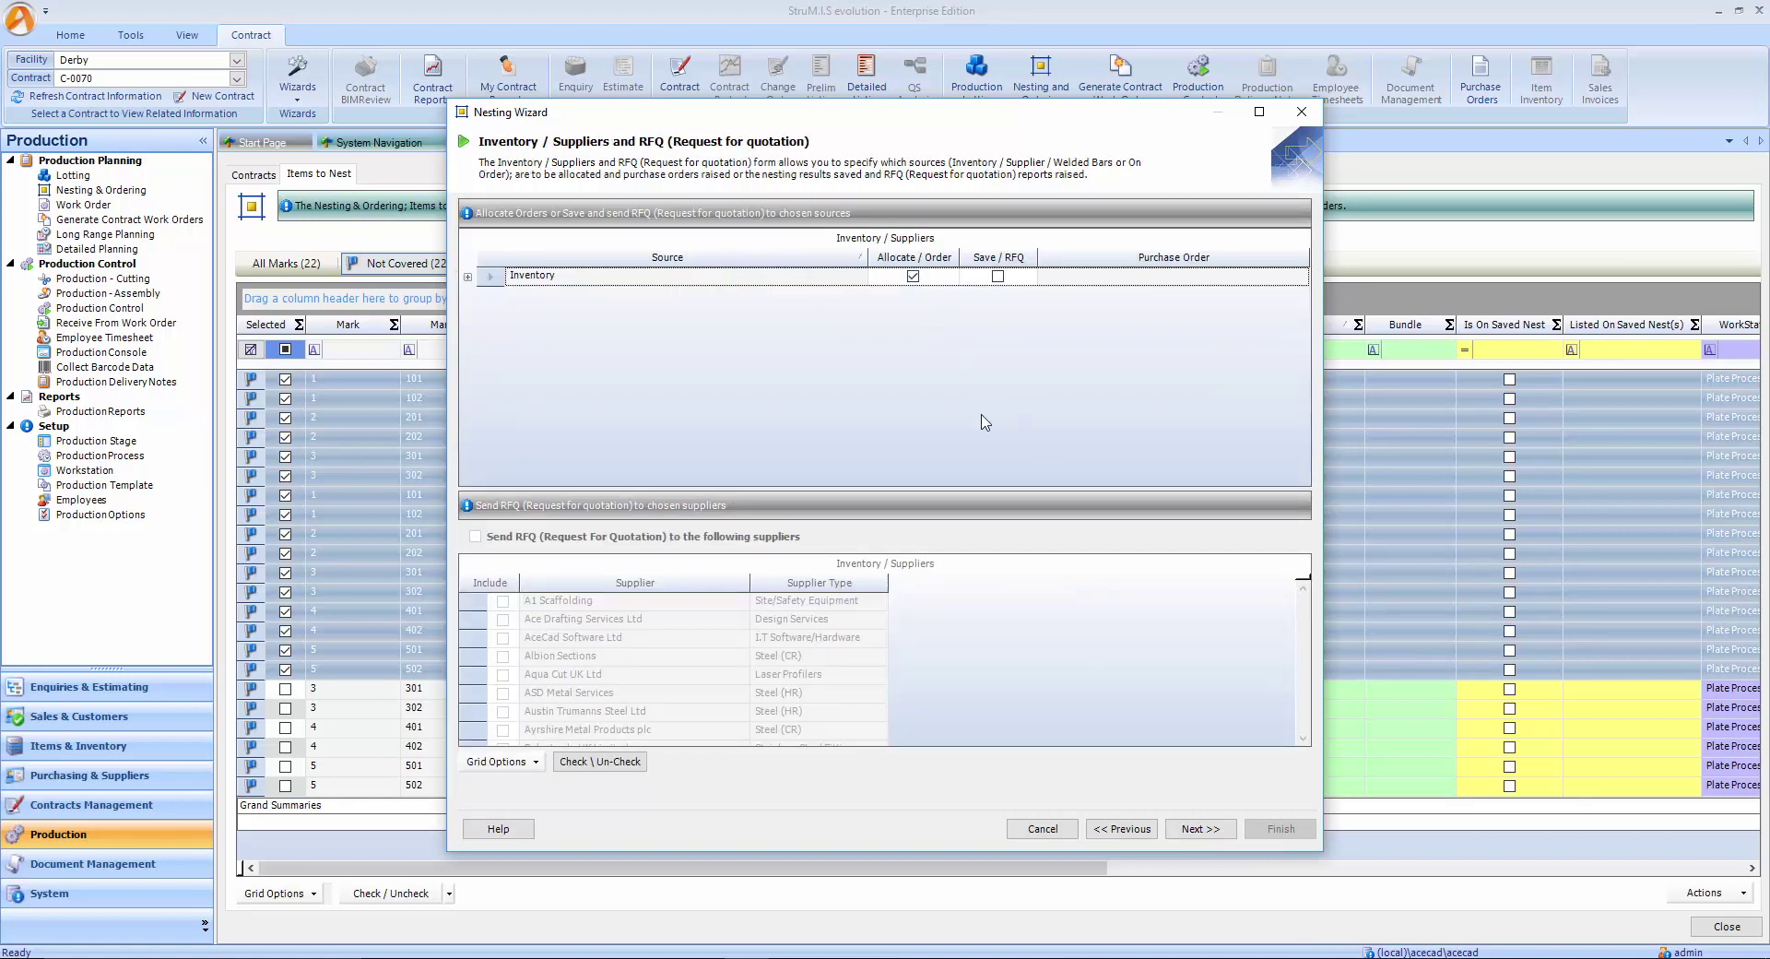
pyautogui.click(1217, 829)
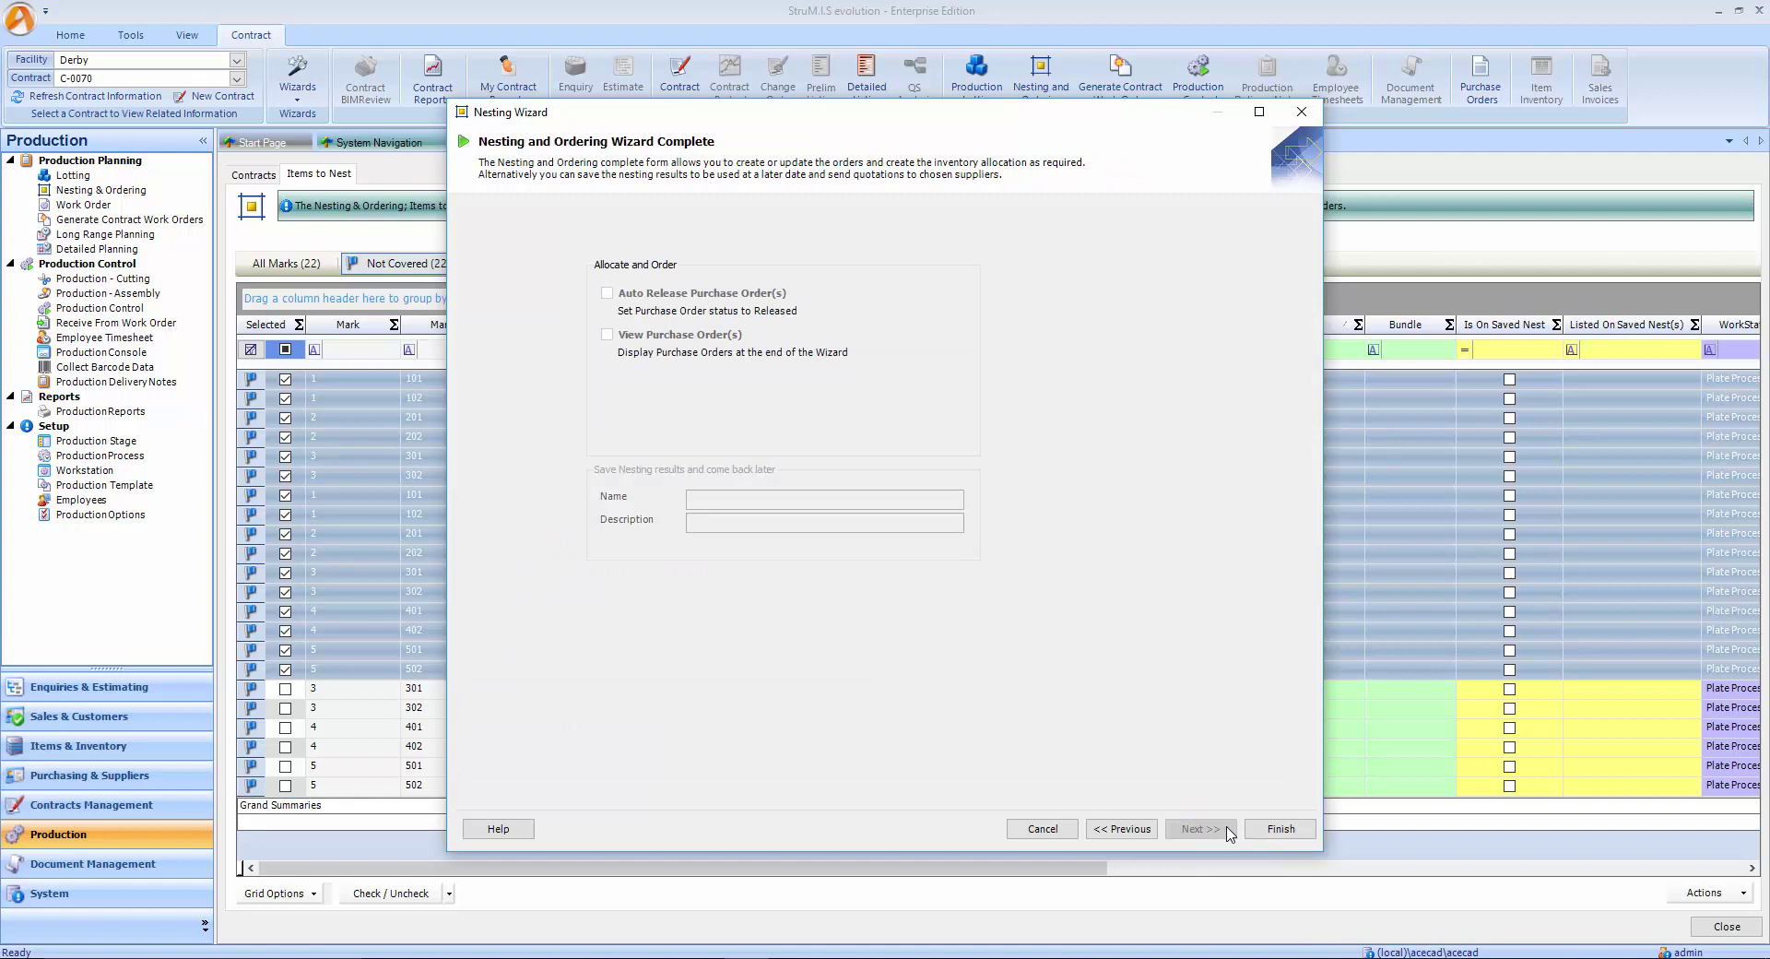
pyautogui.click(1283, 829)
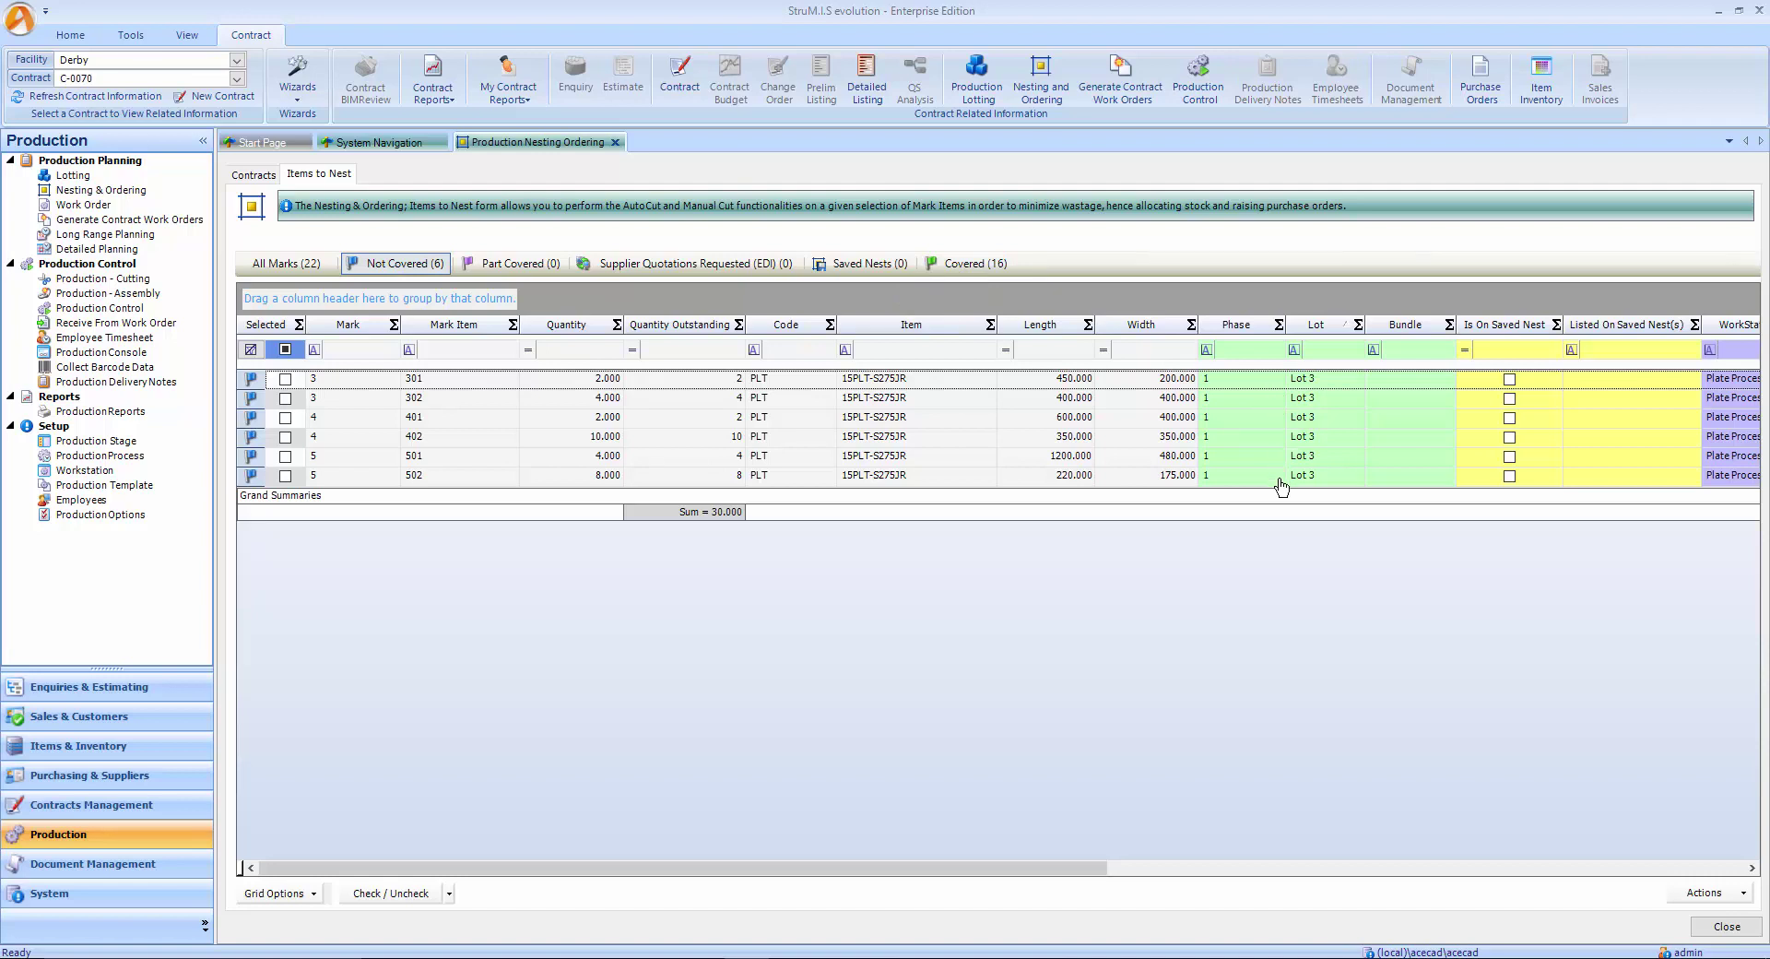
# Examine the covered mark items and view the cutting plan of Lot 1 mark item 102, collapsed to its plate
pyautogui.click(968, 265)
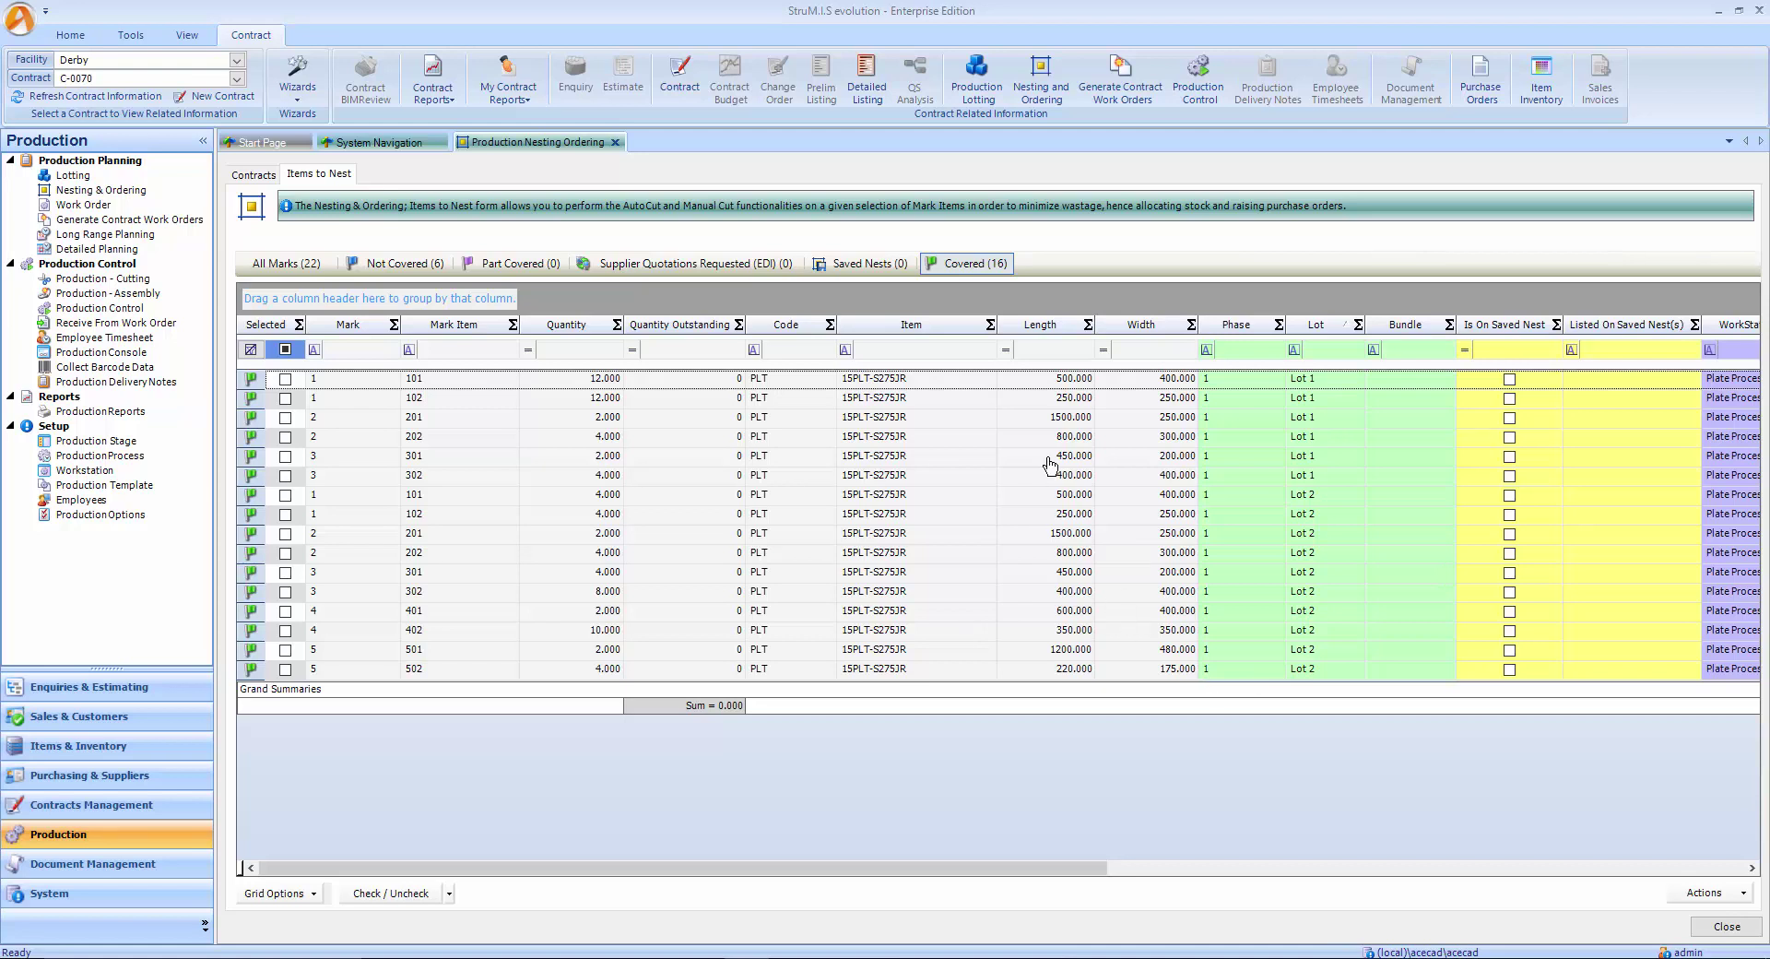
pyautogui.click(491, 403)
pyautogui.rightClick(490, 409)
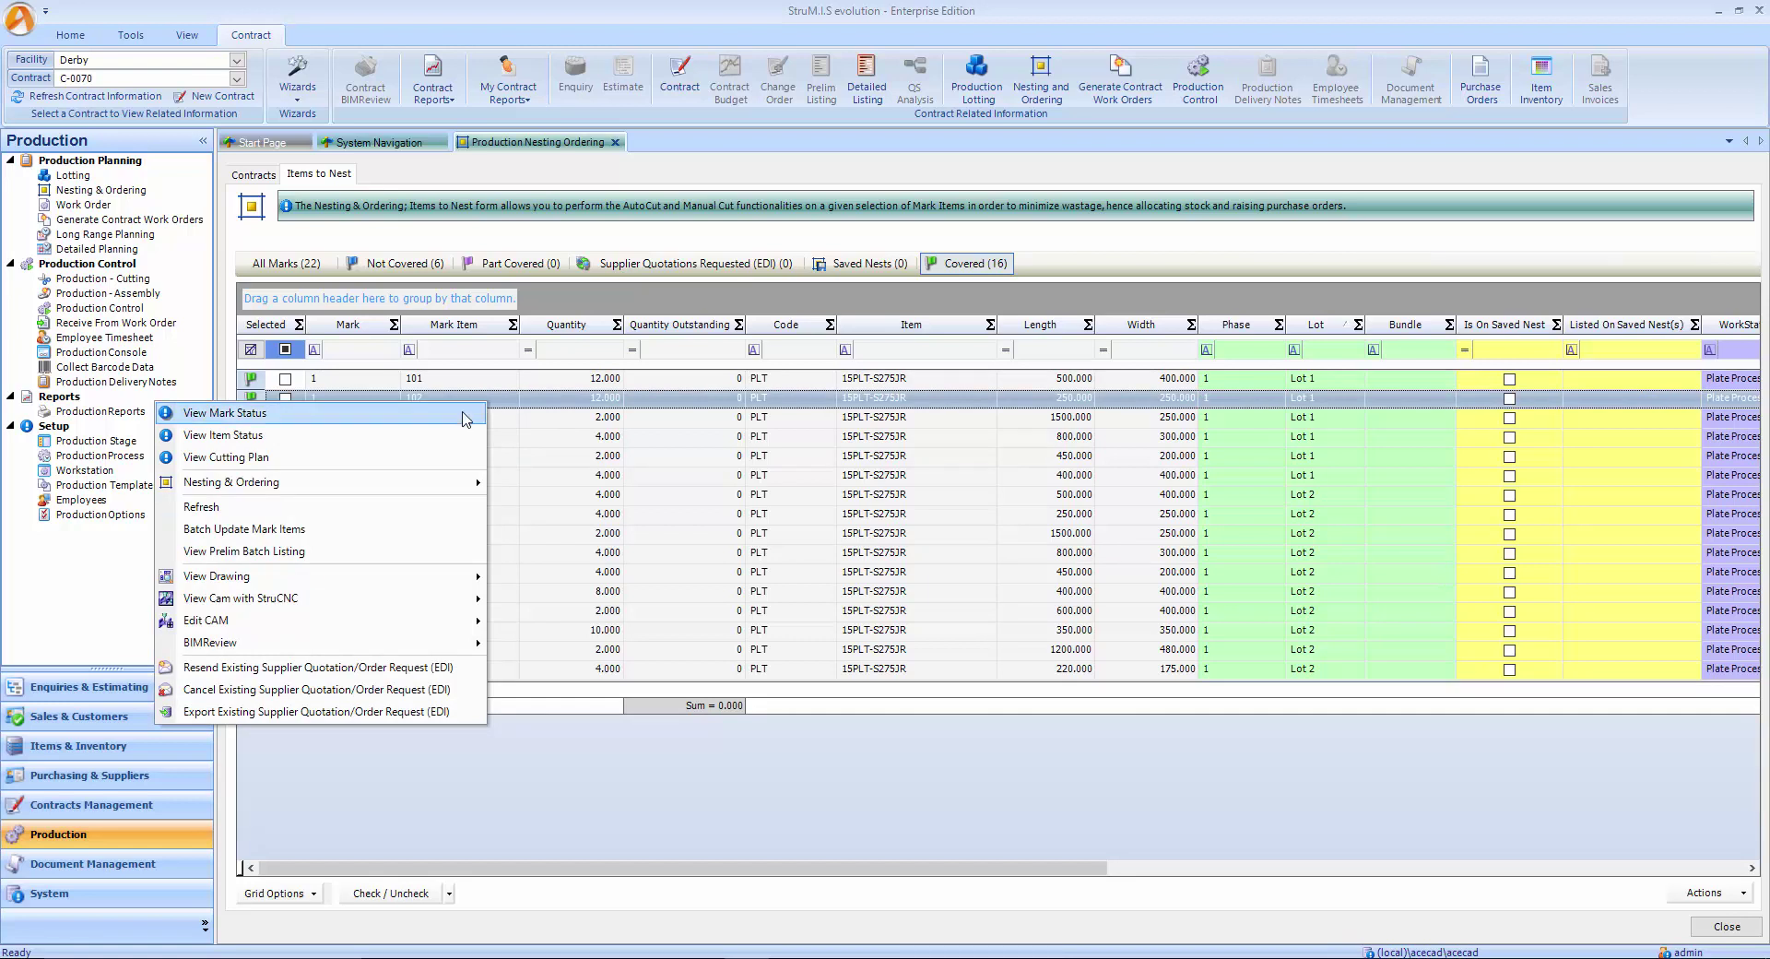
pyautogui.click(310, 458)
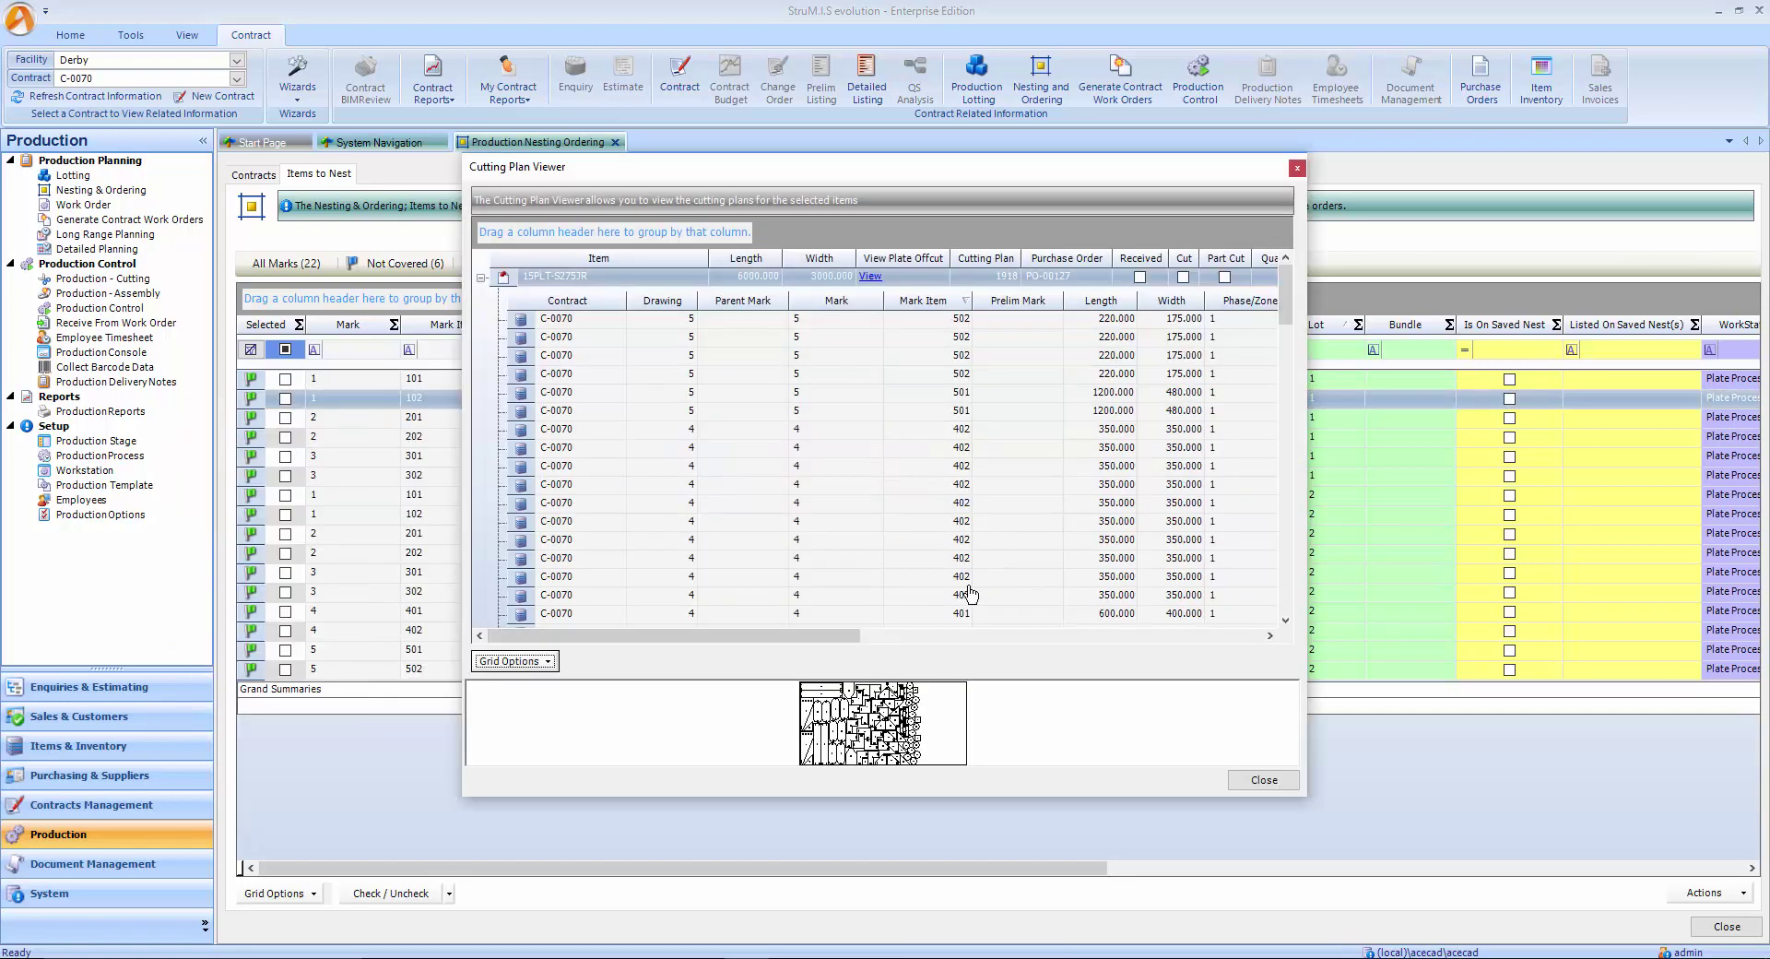
pyautogui.click(480, 278)
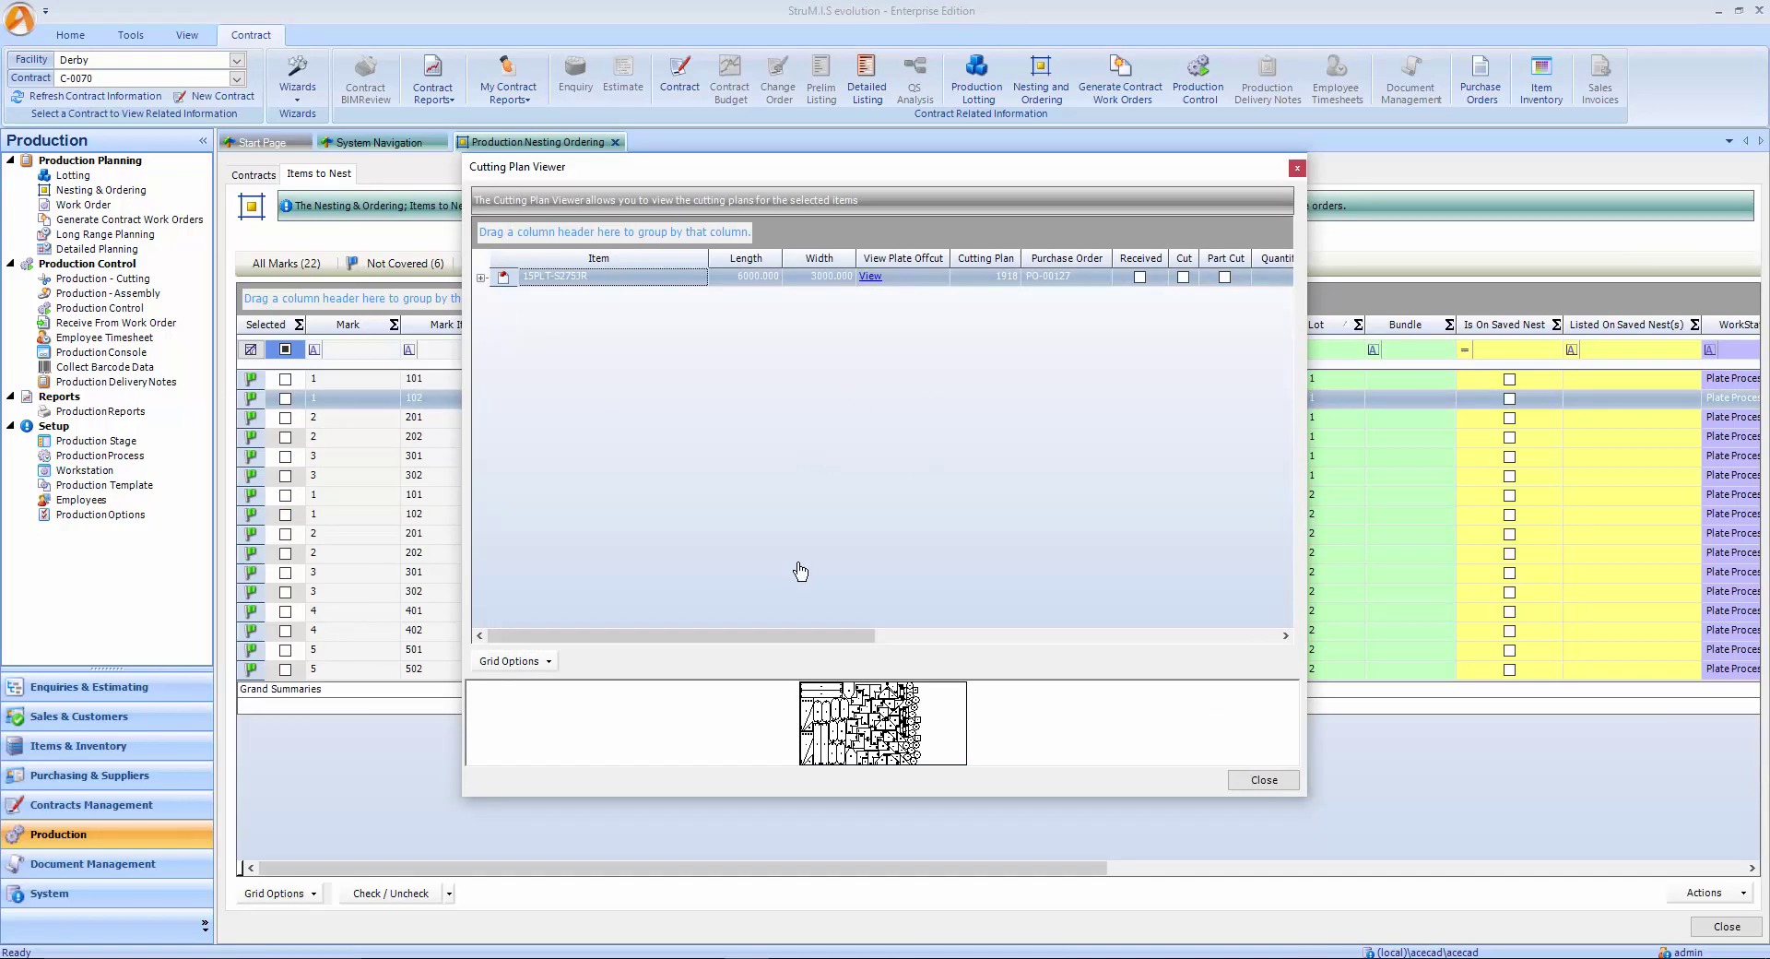
pyautogui.click(1264, 780)
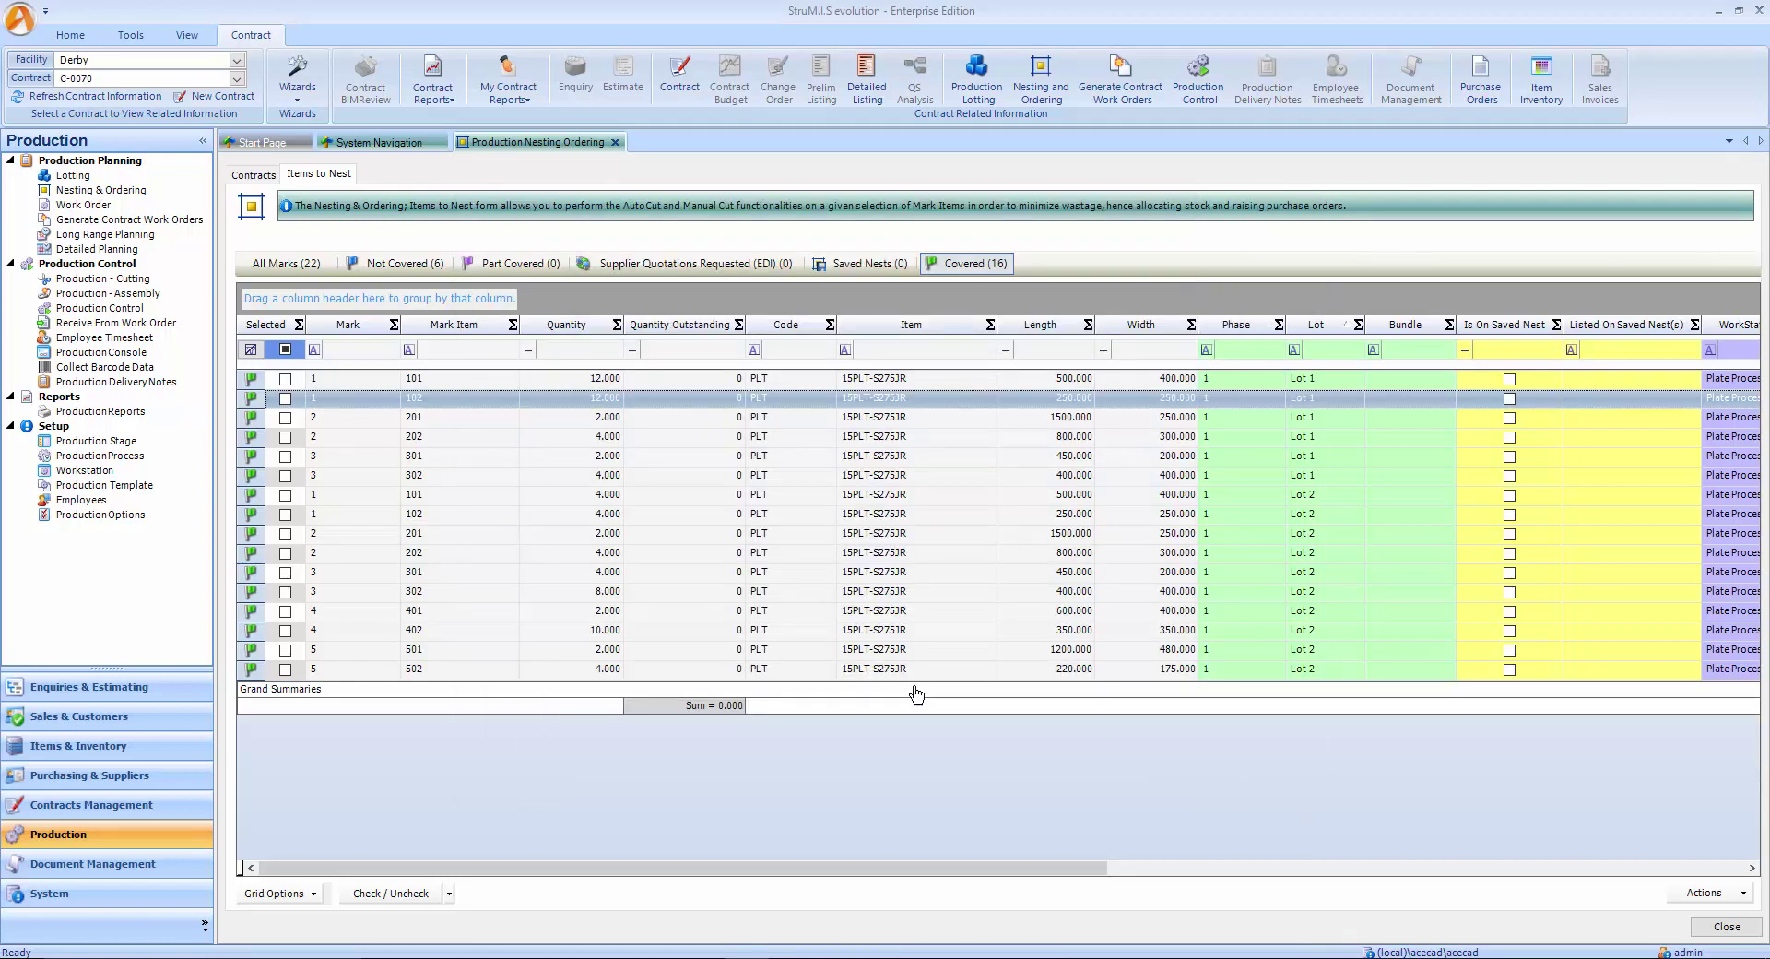
# Select all the not covered Lot 3 mark items and start the AutoCut nesting wizard for them
pyautogui.click(401, 265)
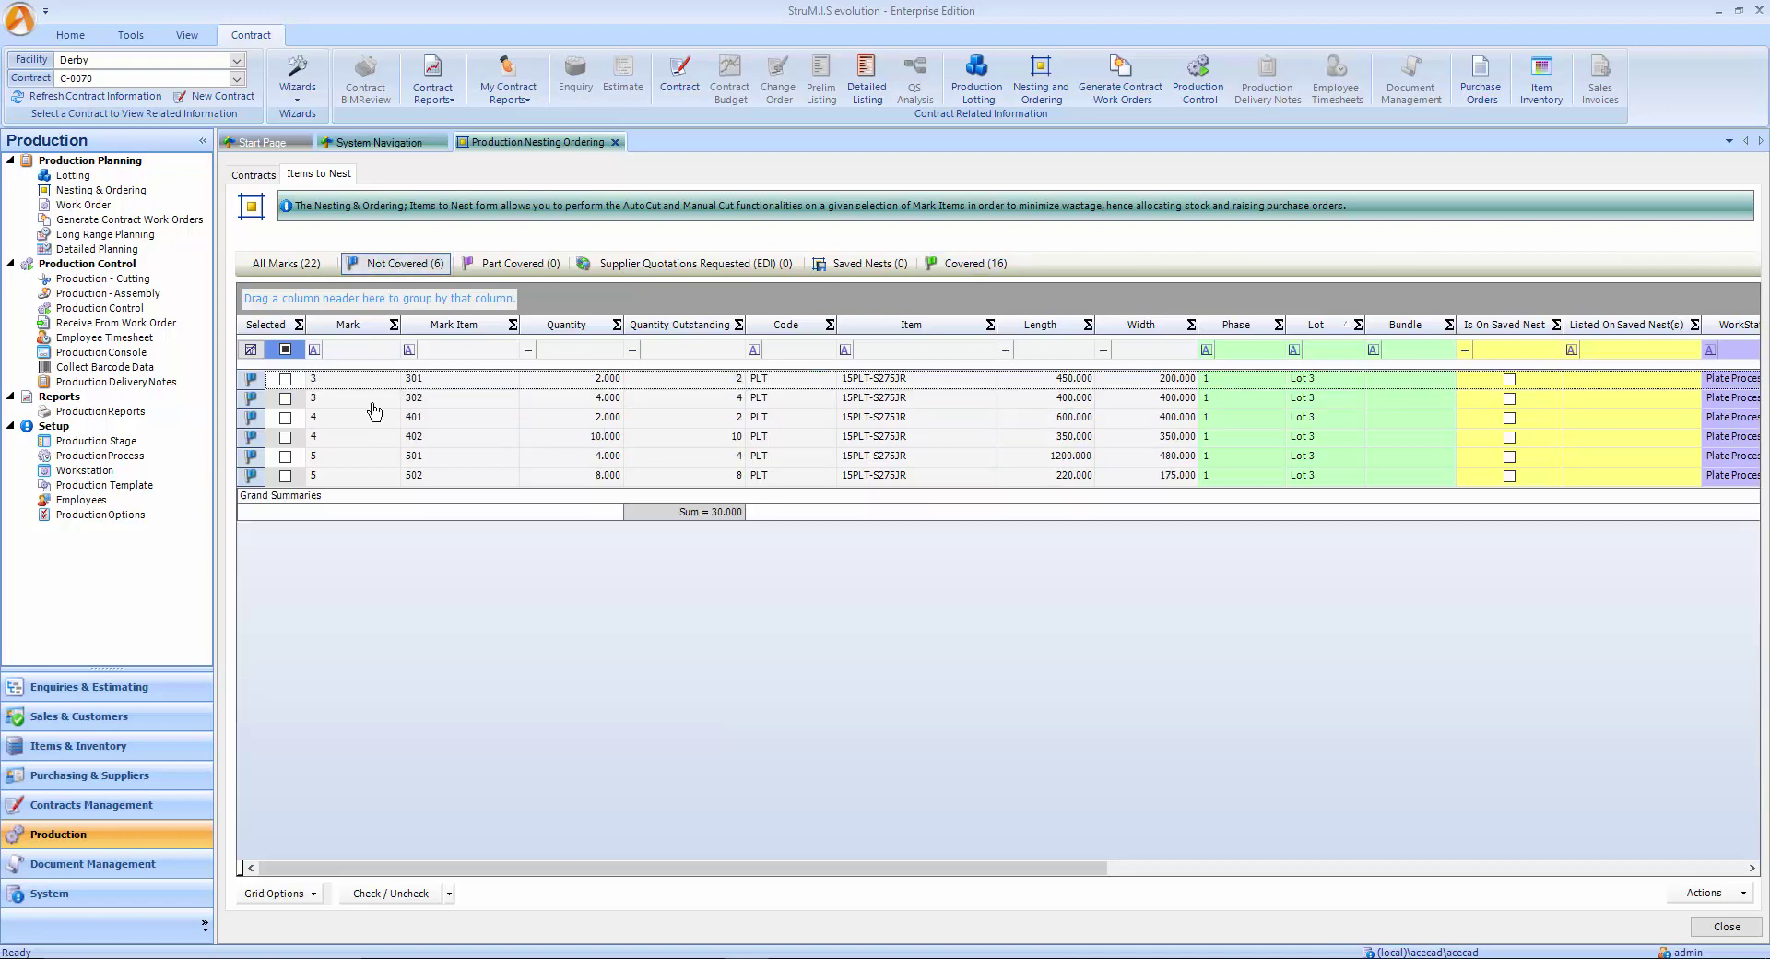
pyautogui.moveTo(383, 384); pyautogui.dragTo(381, 477)
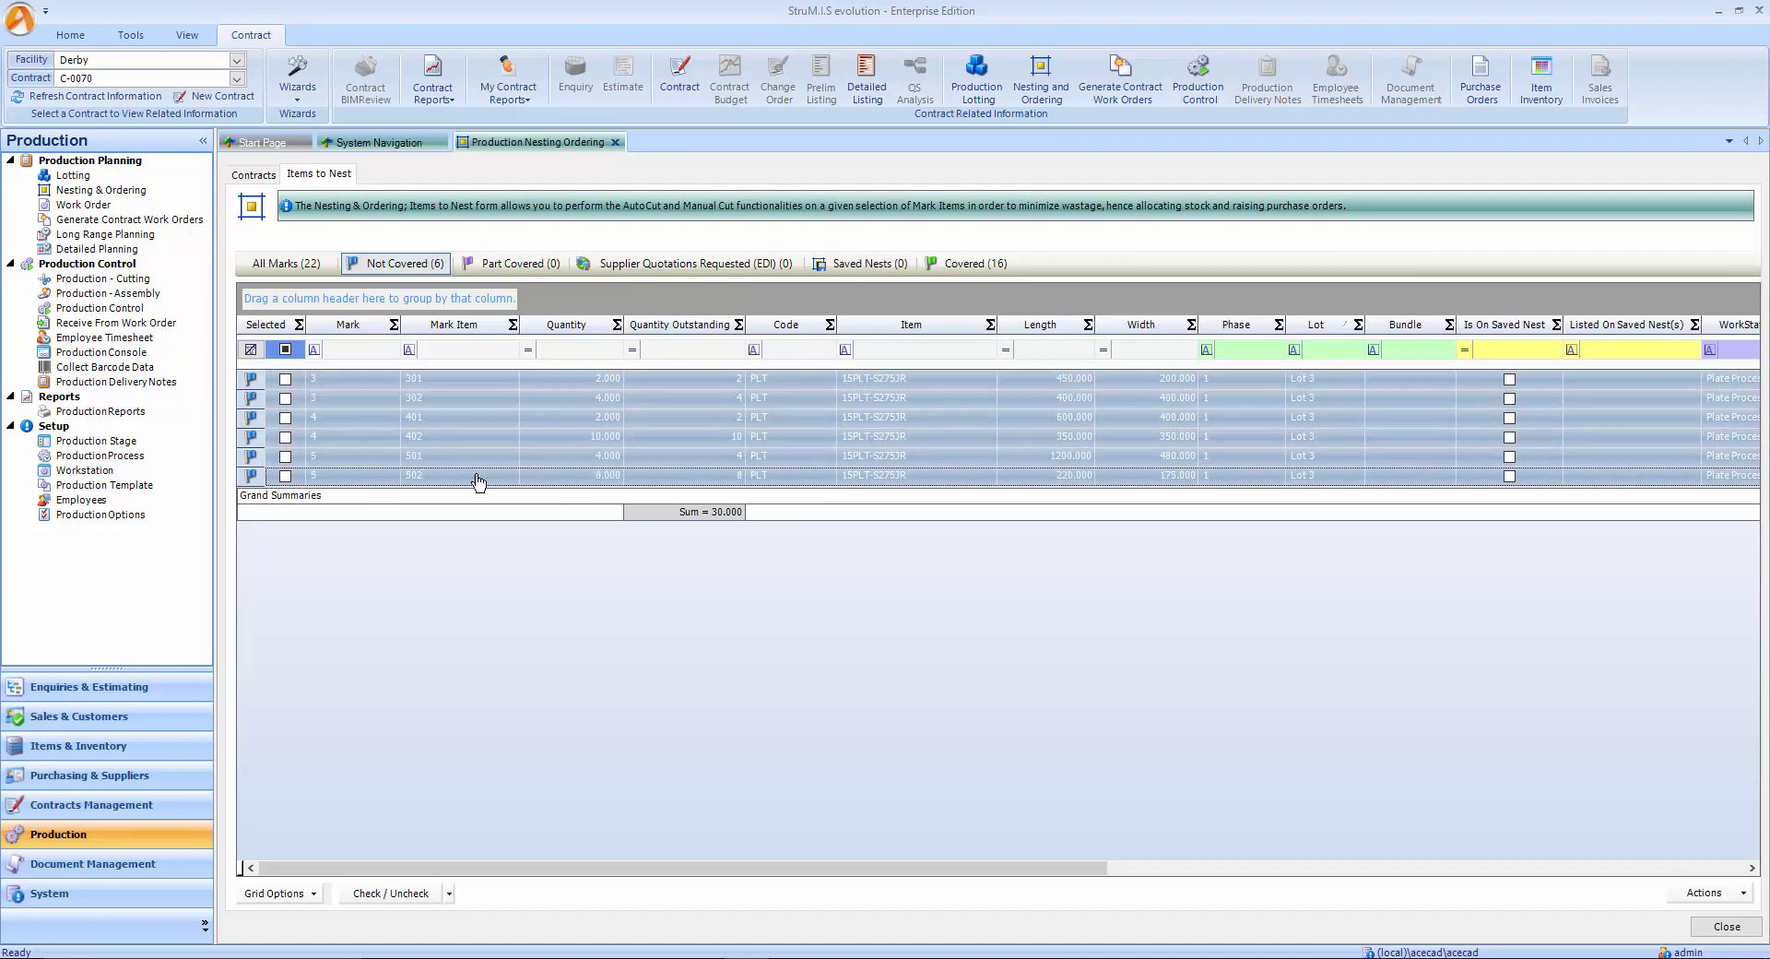
pyautogui.rightClick(367, 406)
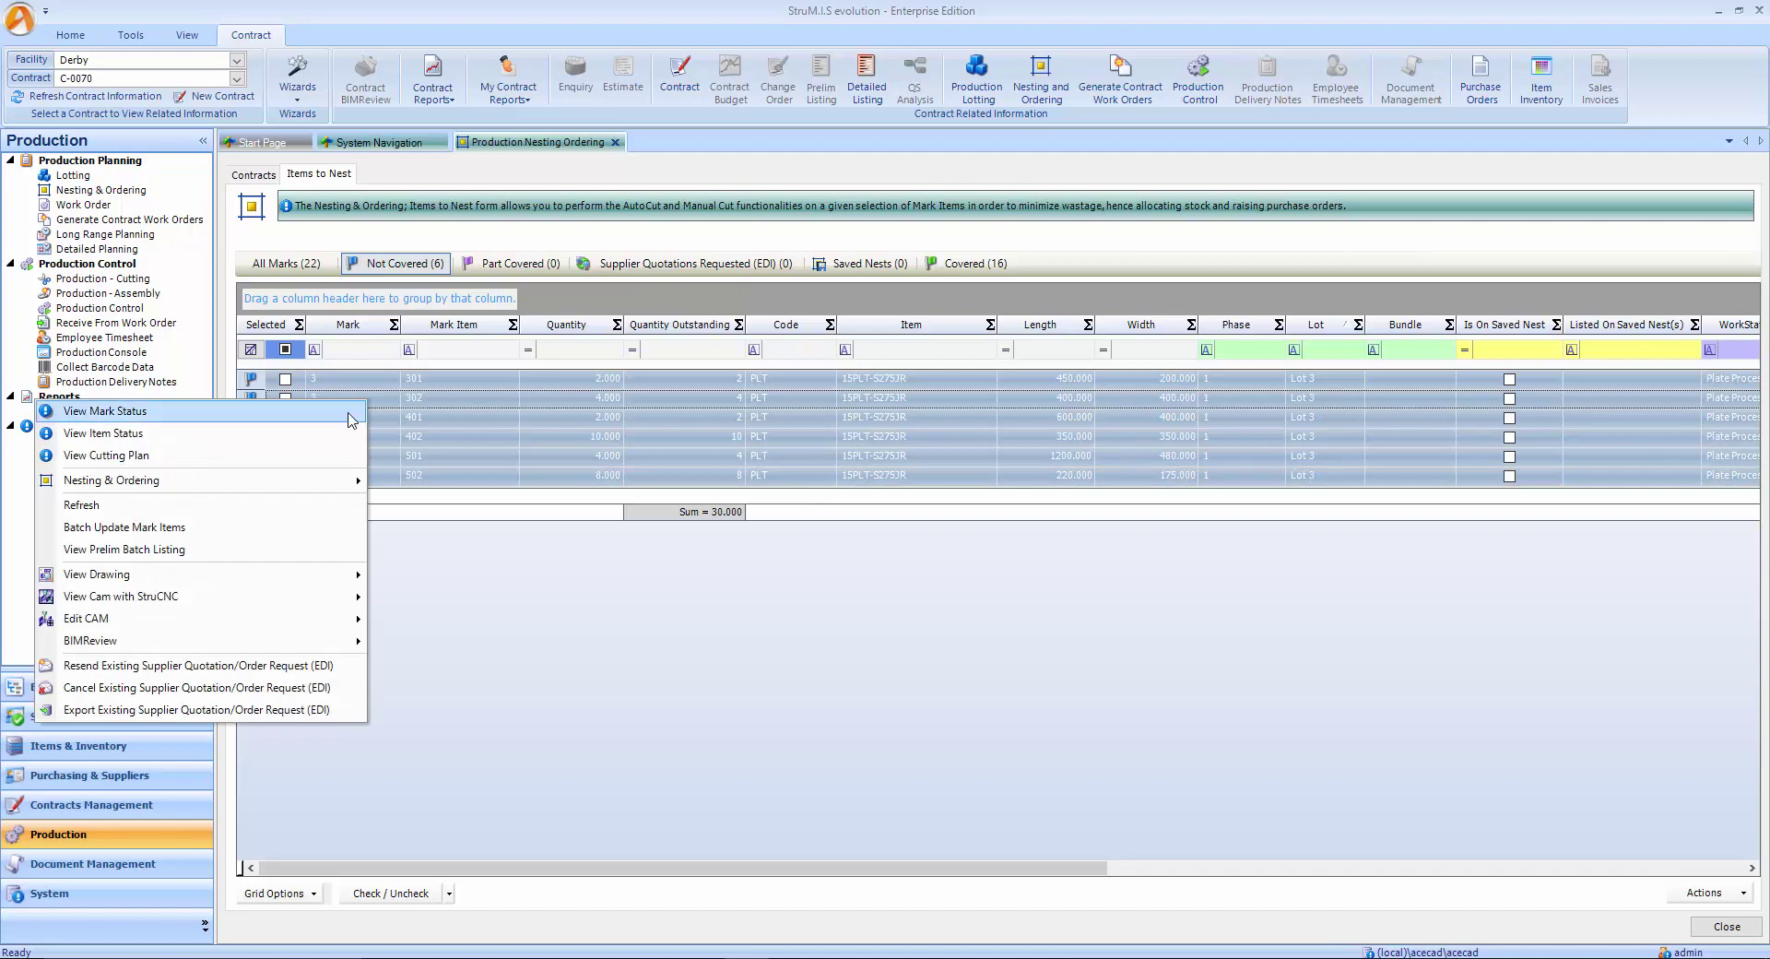
pyautogui.moveTo(327, 480)
pyautogui.moveTo(430, 488)
pyautogui.click(683, 505)
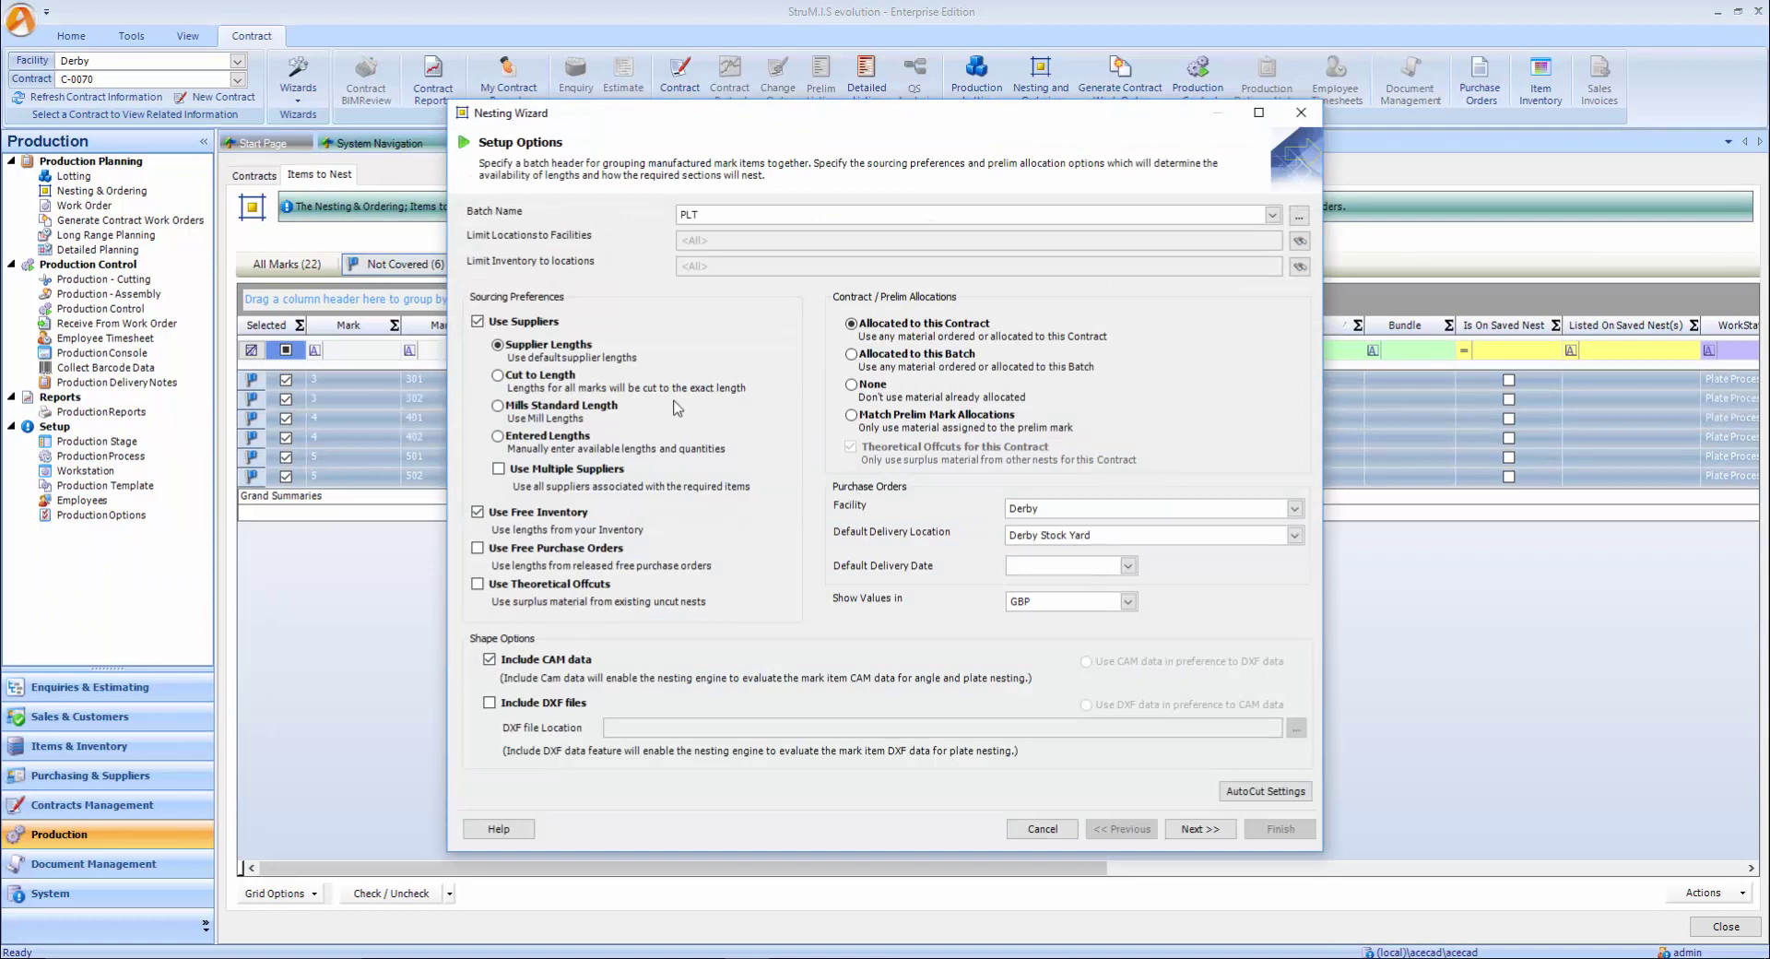
# Set up sourcing without suppliers or free inventory, using theoretical offcuts for this contract and contract allocations set to None
pyautogui.click(510, 322)
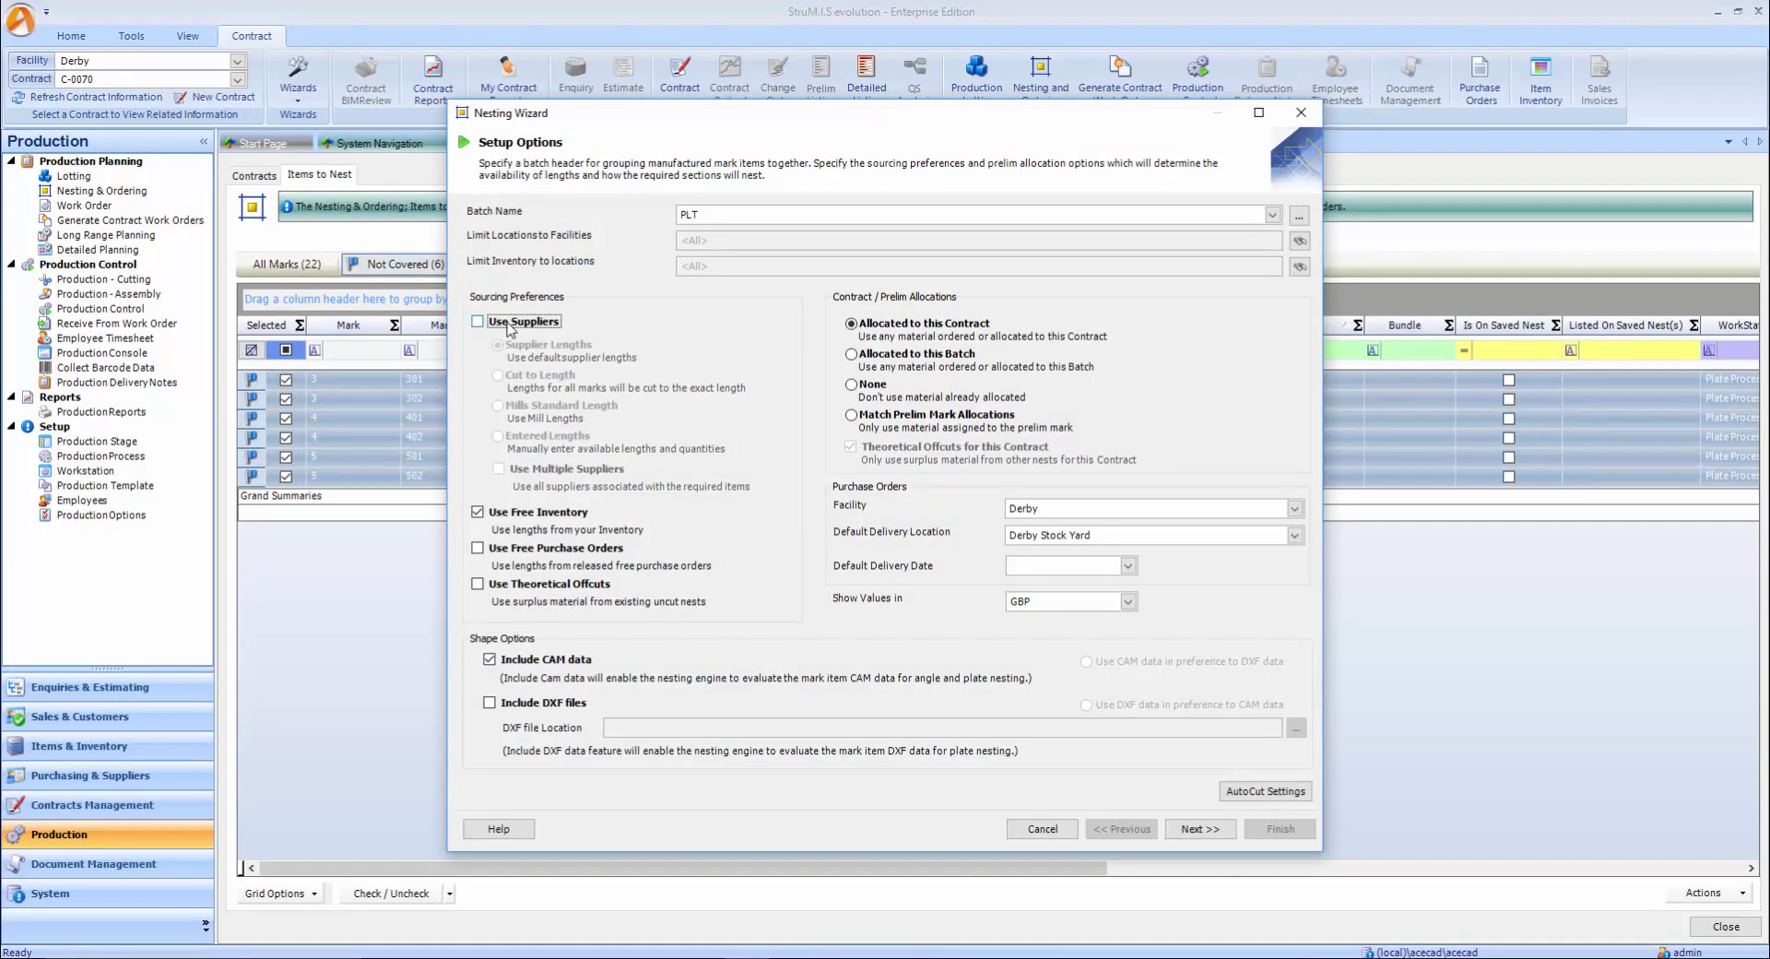
pyautogui.click(500, 516)
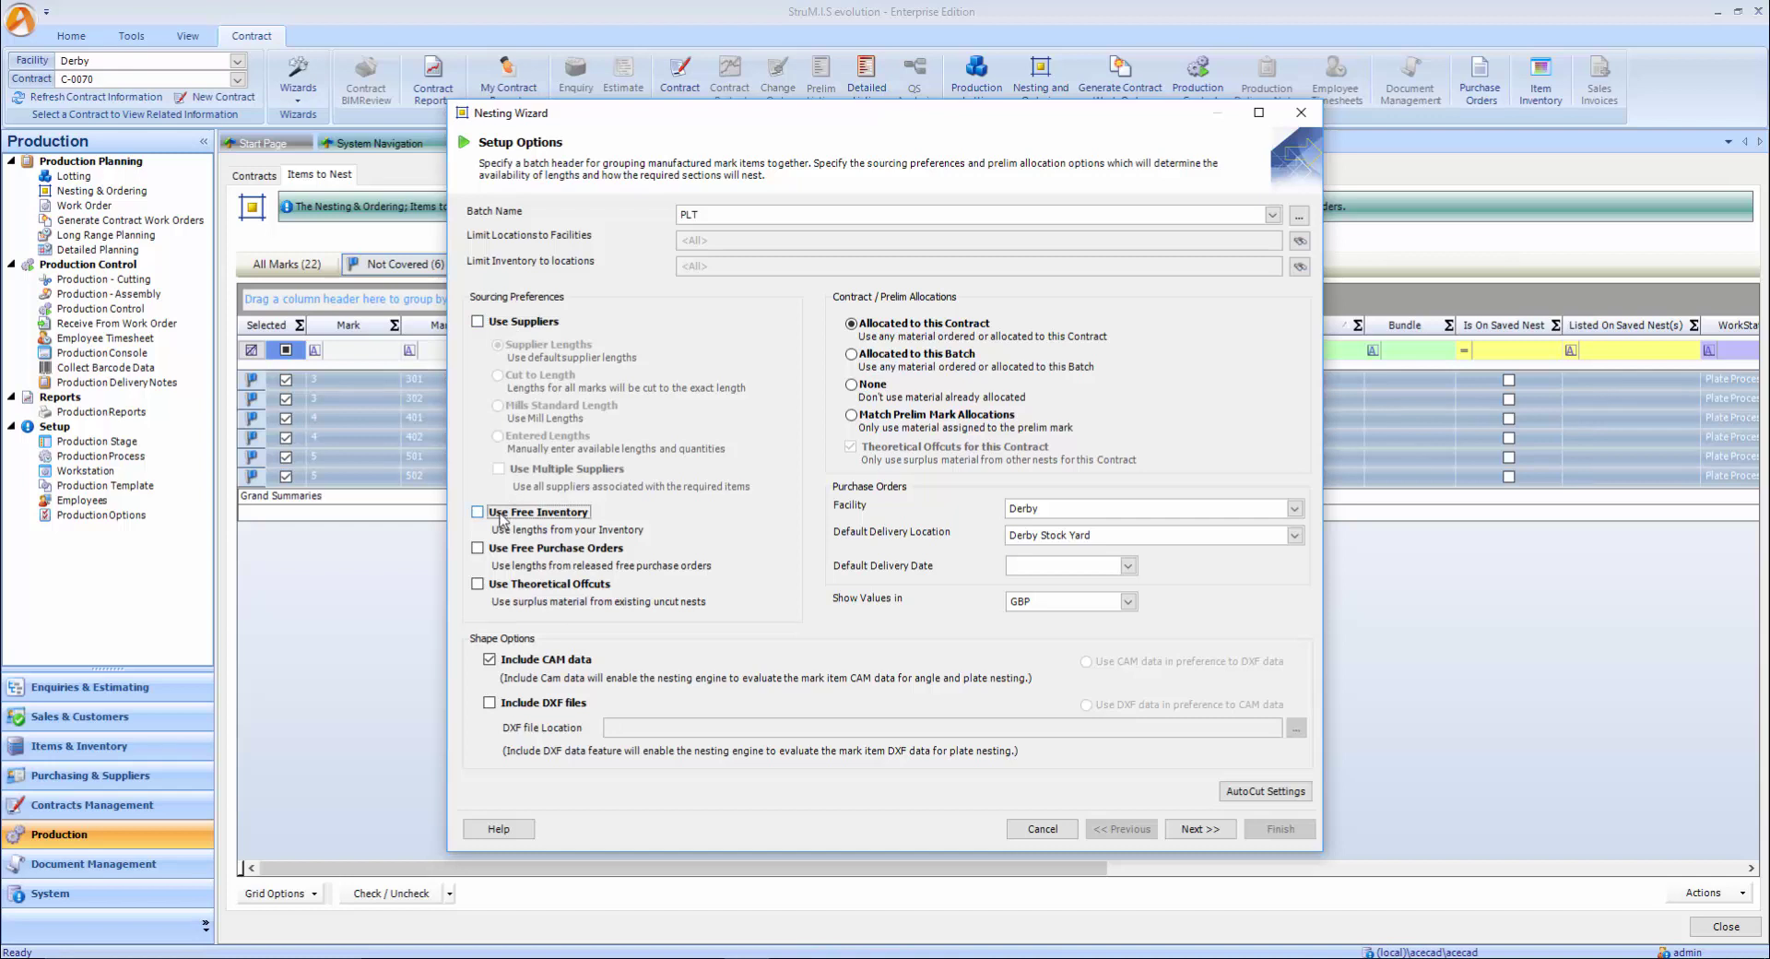
pyautogui.click(860, 388)
pyautogui.click(478, 584)
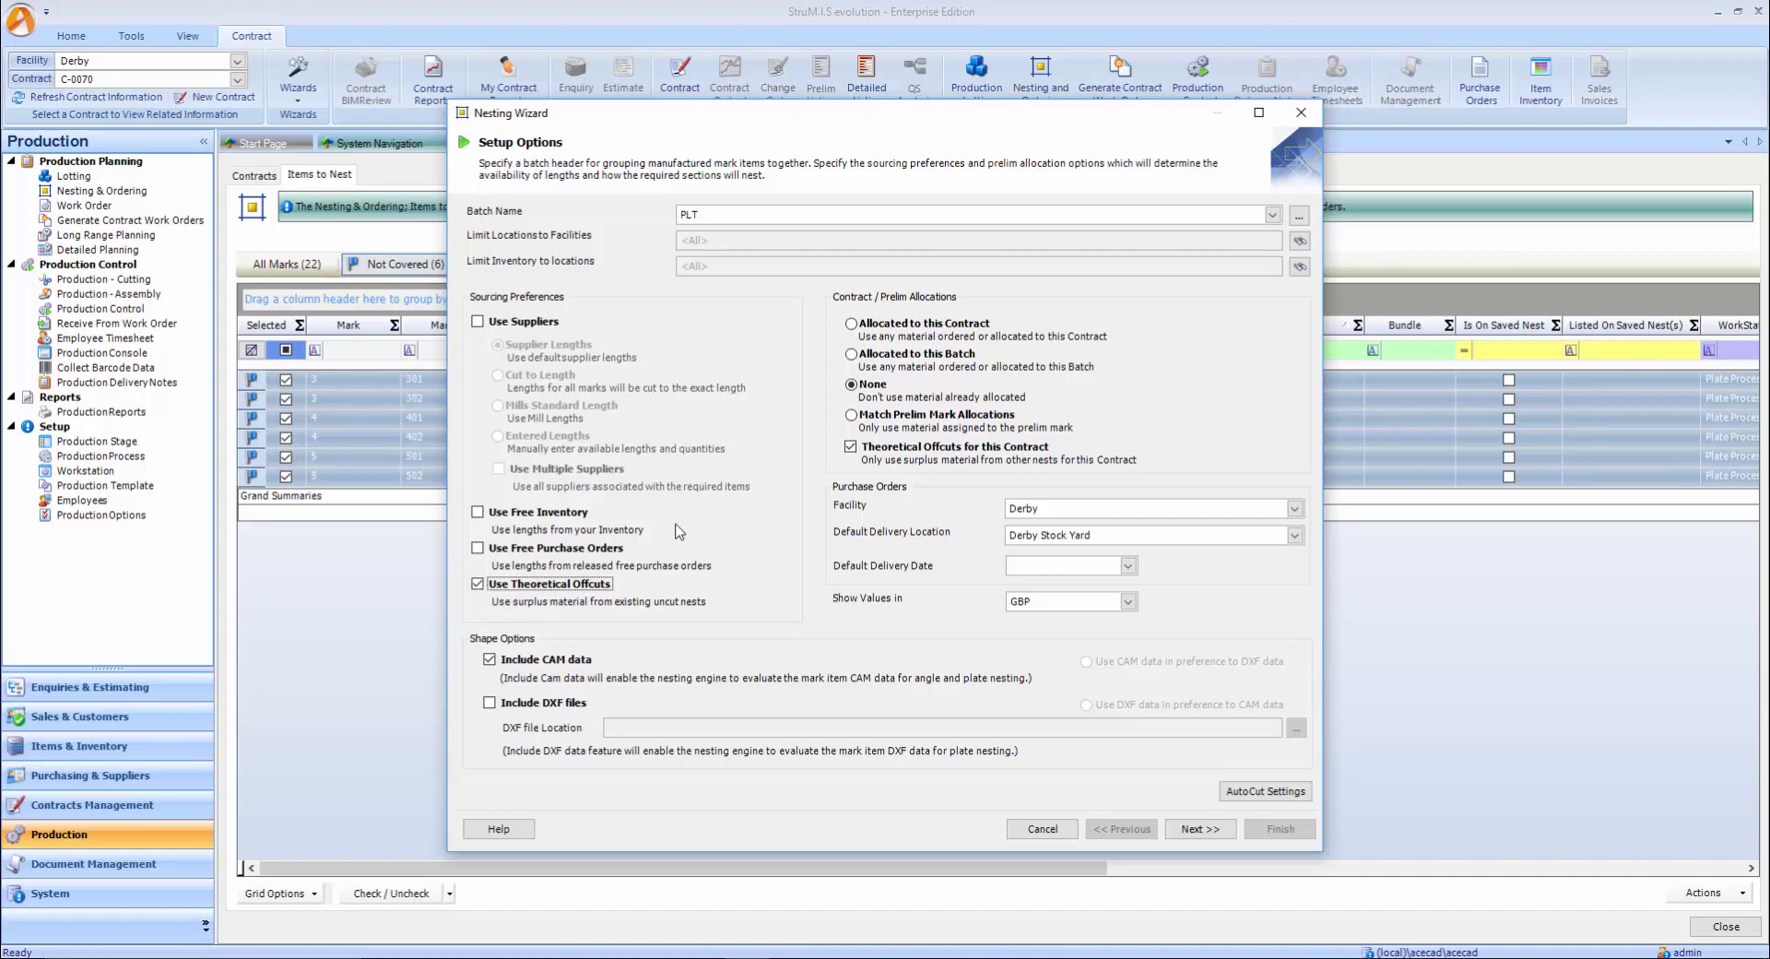
pyautogui.click(866, 452)
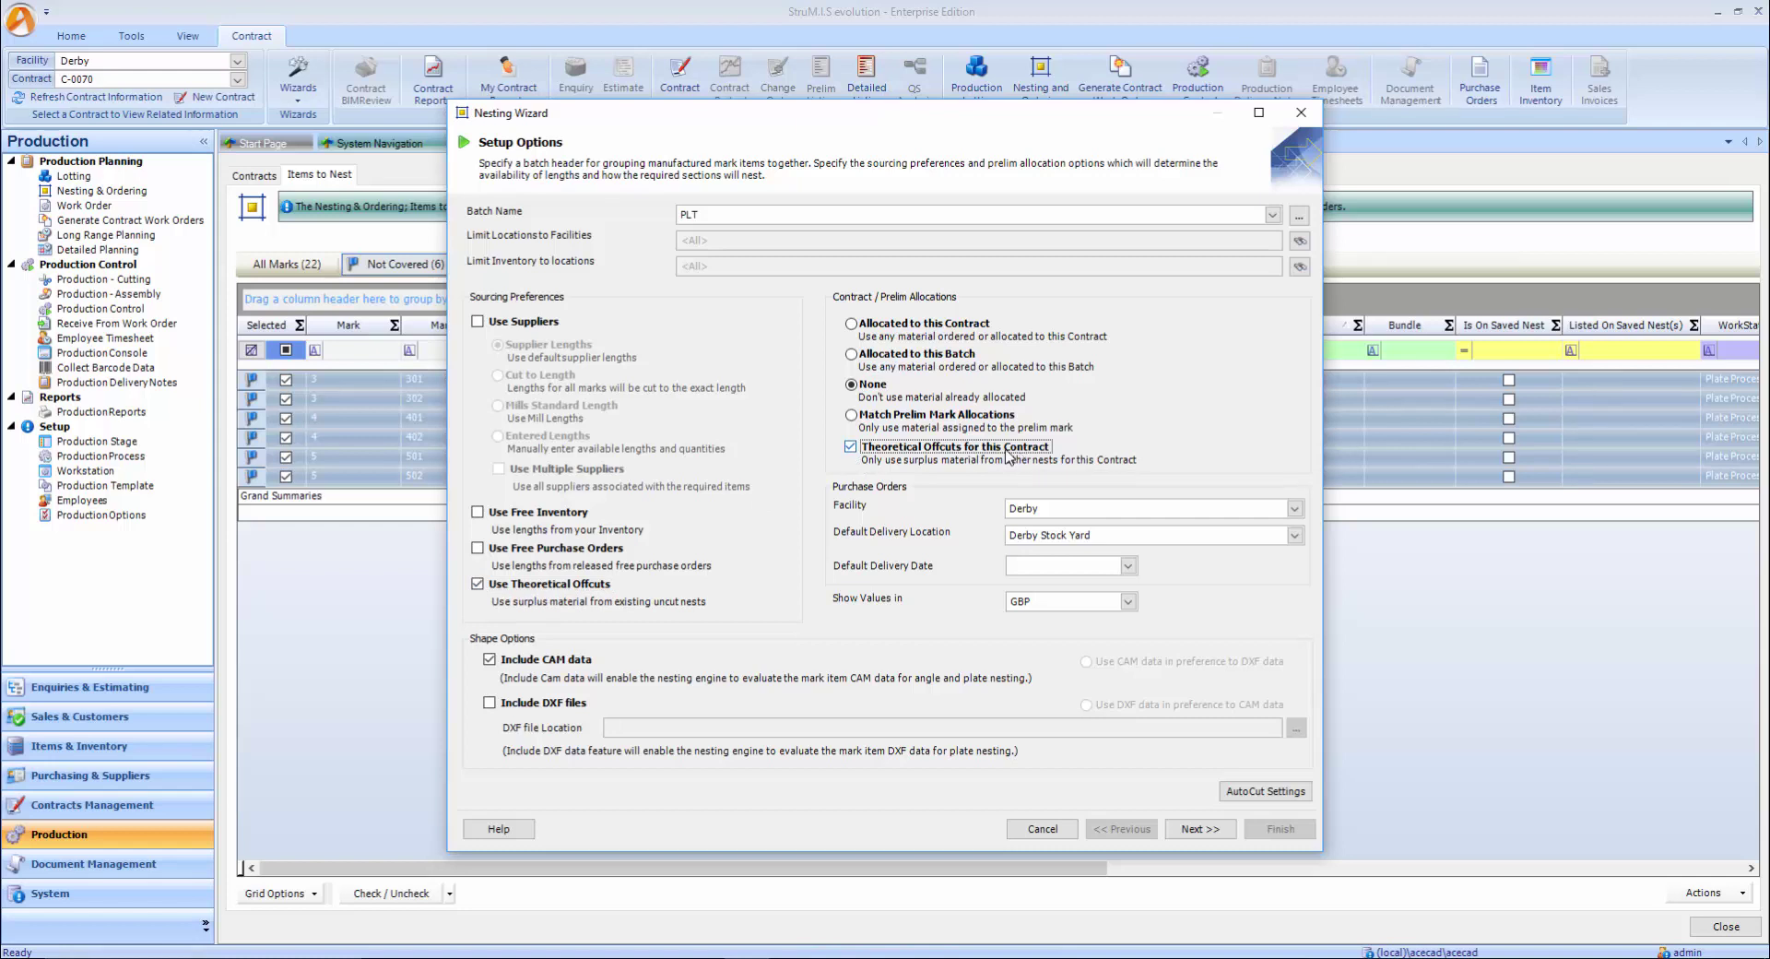
pyautogui.click(990, 449)
pyautogui.click(1201, 828)
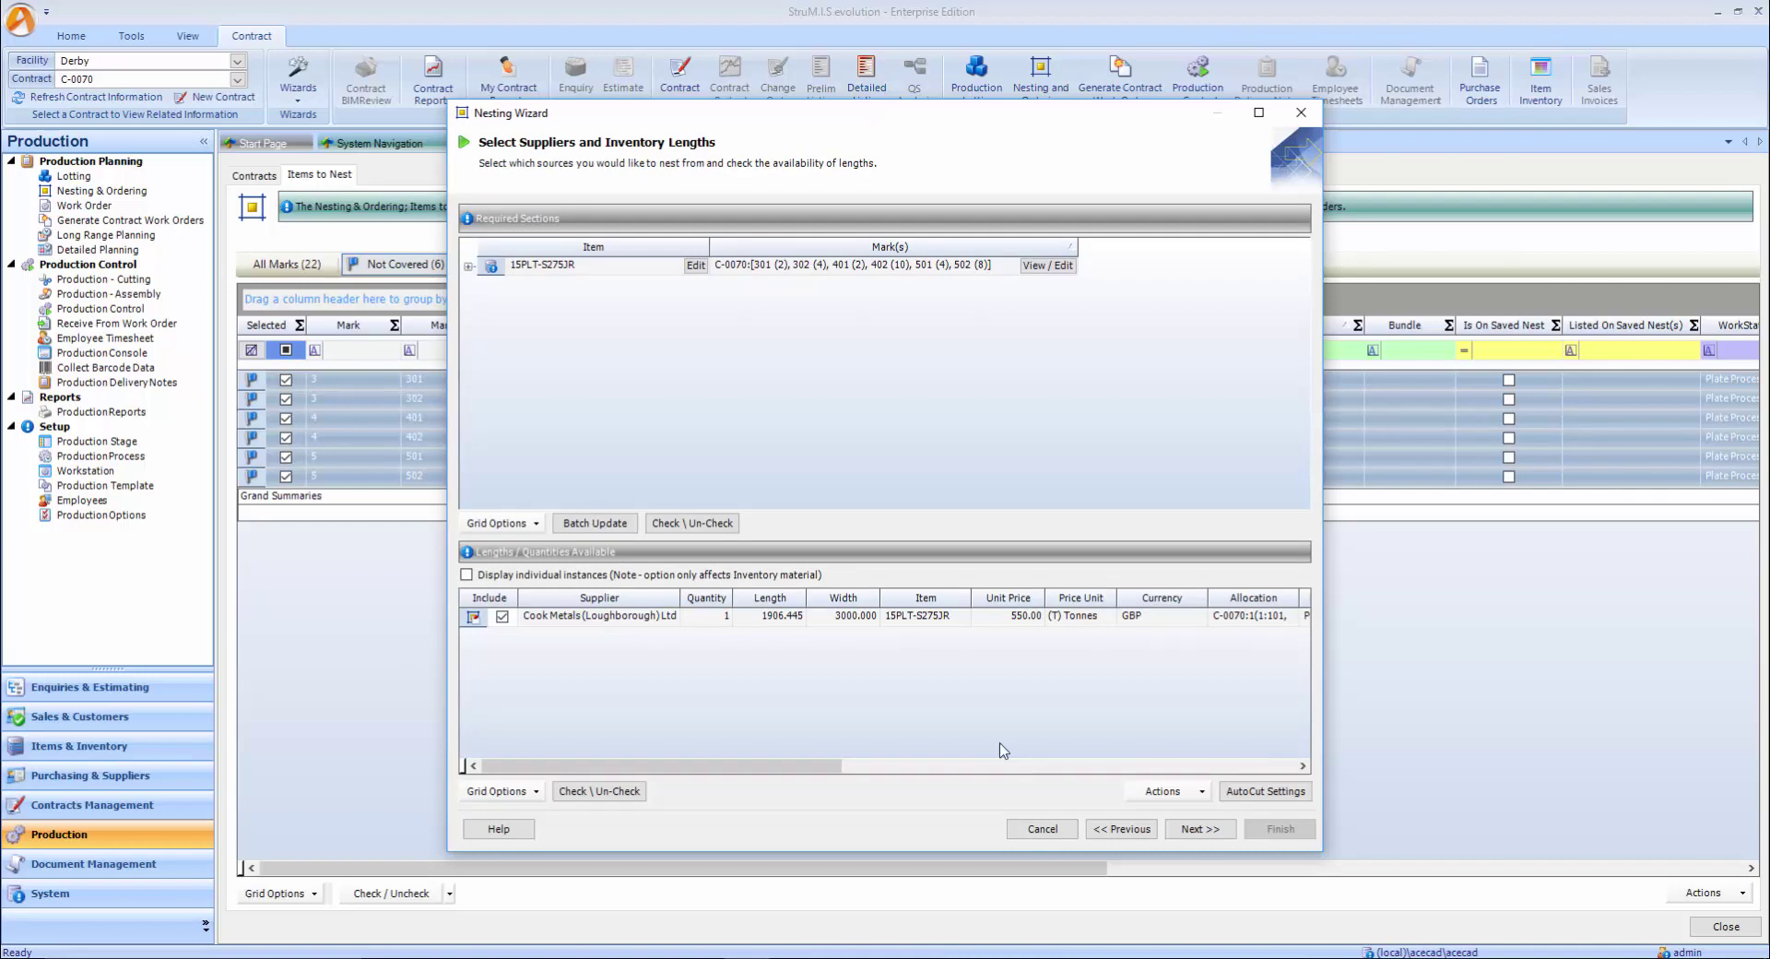
# Examine the available 15PLT-S275JR theoretical offcut's allocation and tracking details, its cutting plan and its shape
pyautogui.click(580, 620)
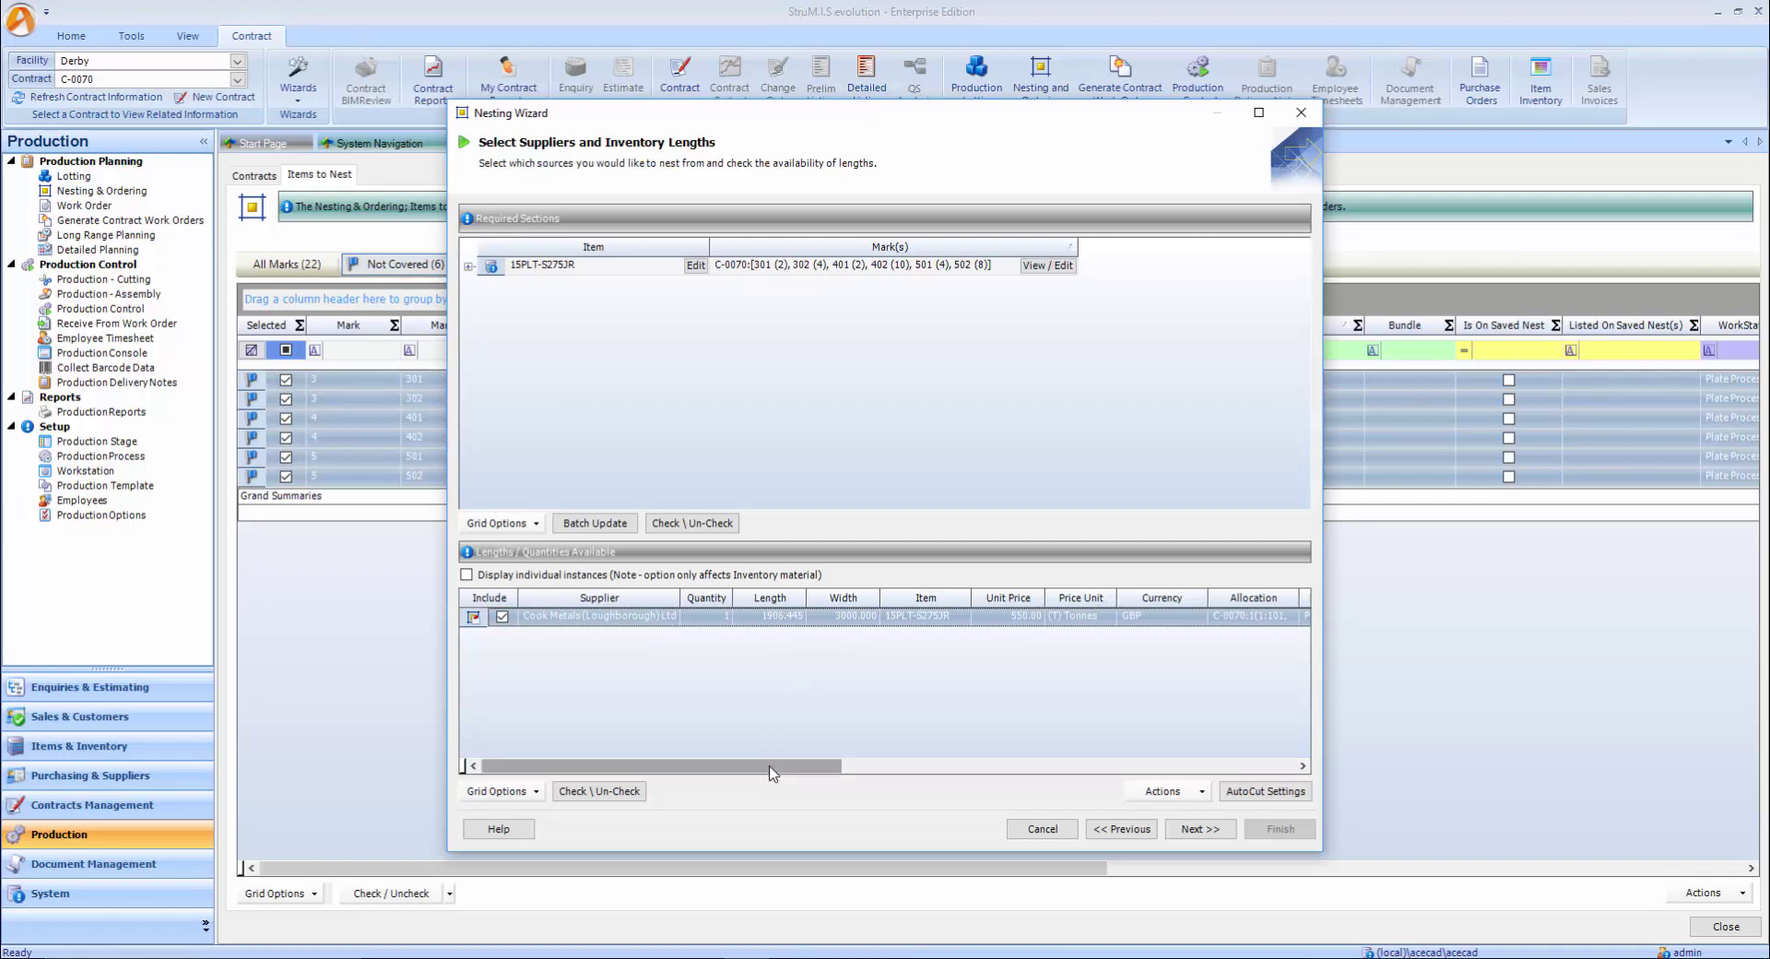
pyautogui.moveTo(772, 775); pyautogui.dragTo(1112, 775)
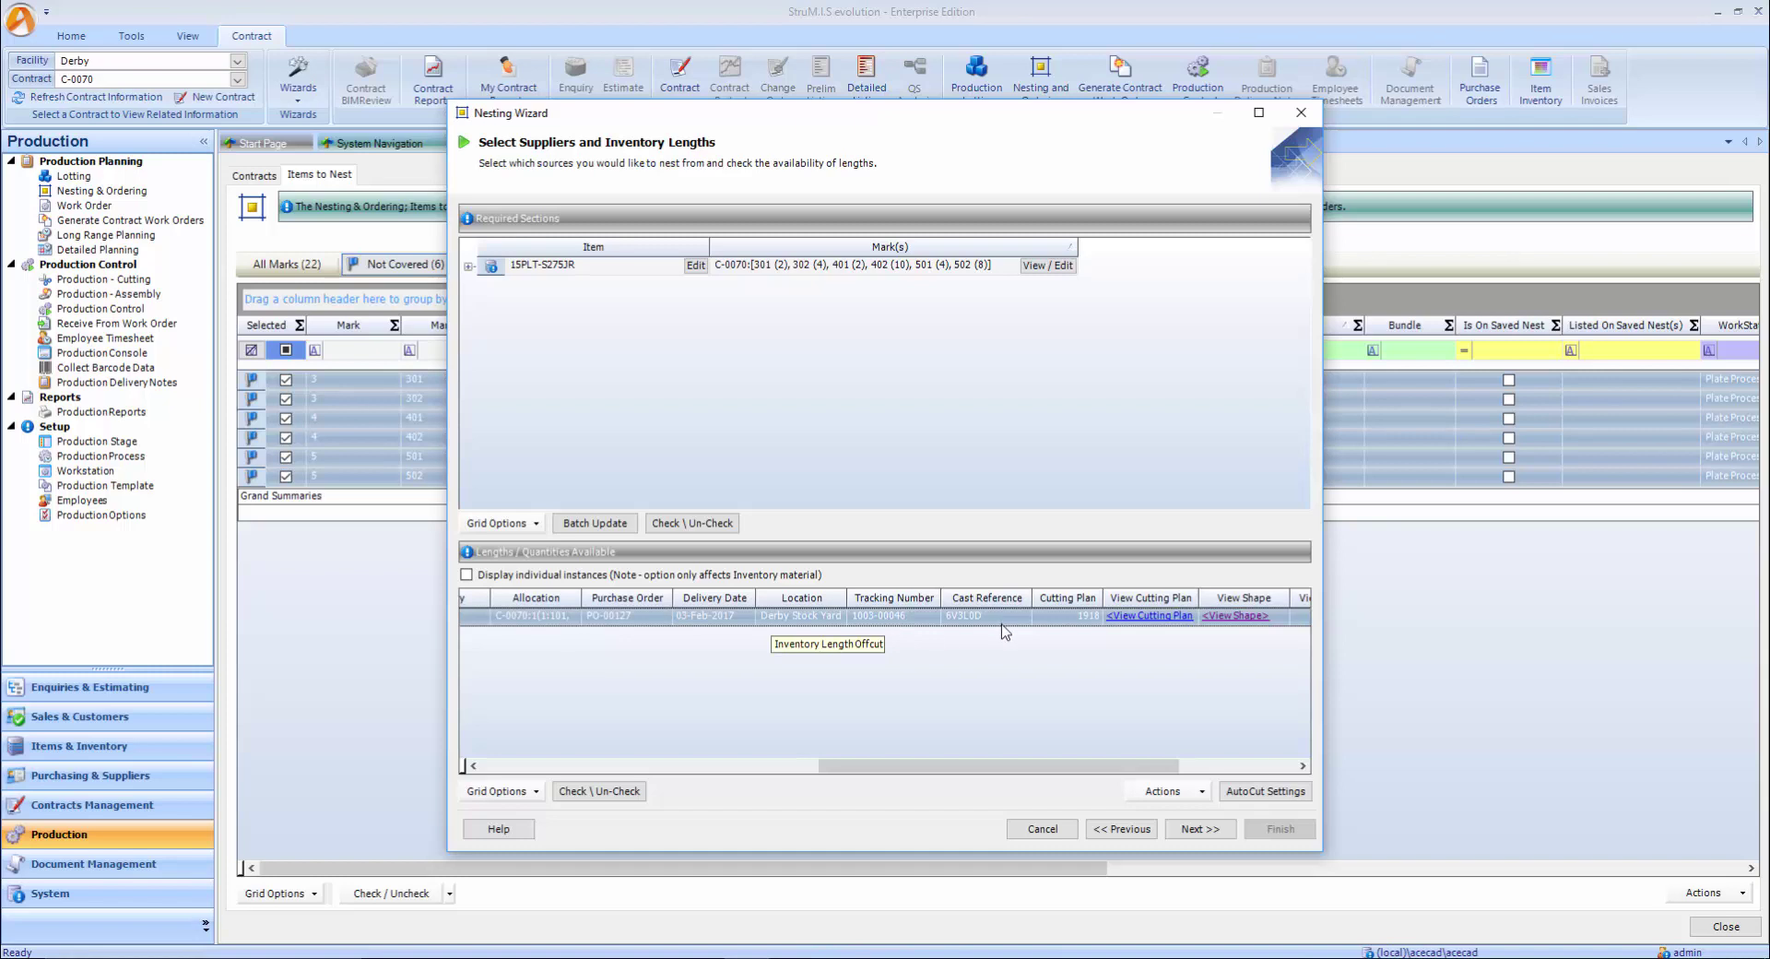
pyautogui.click(1120, 616)
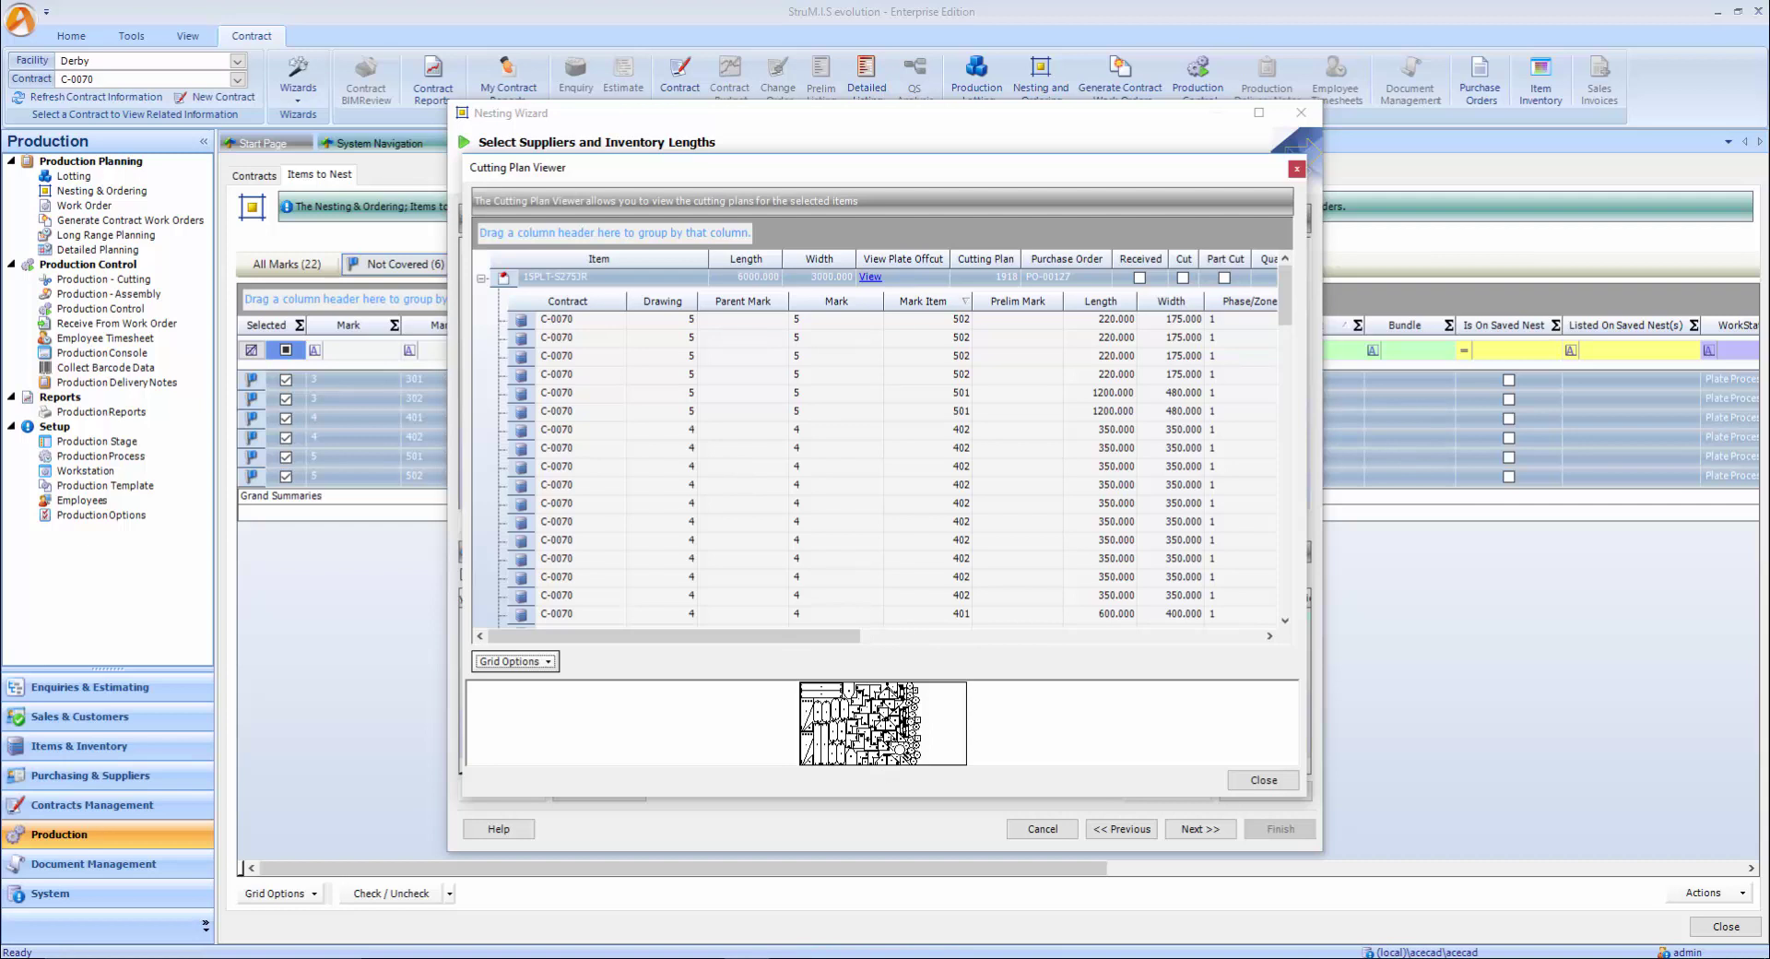
pyautogui.click(1246, 786)
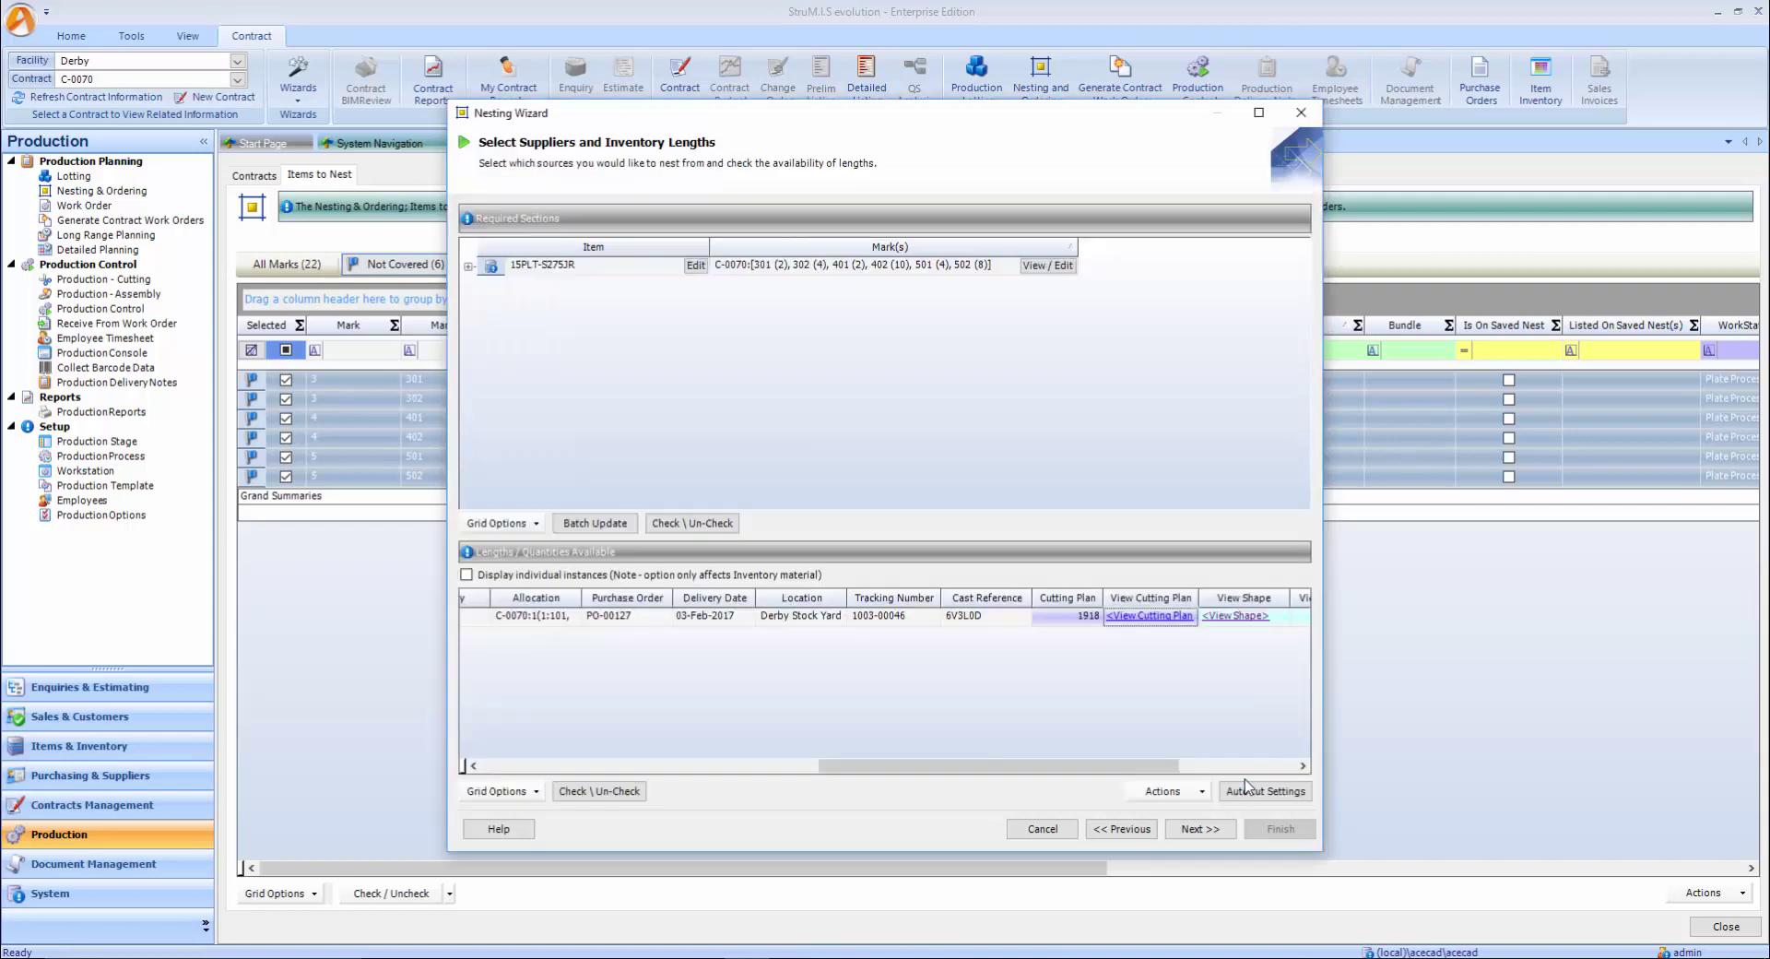
pyautogui.click(1224, 616)
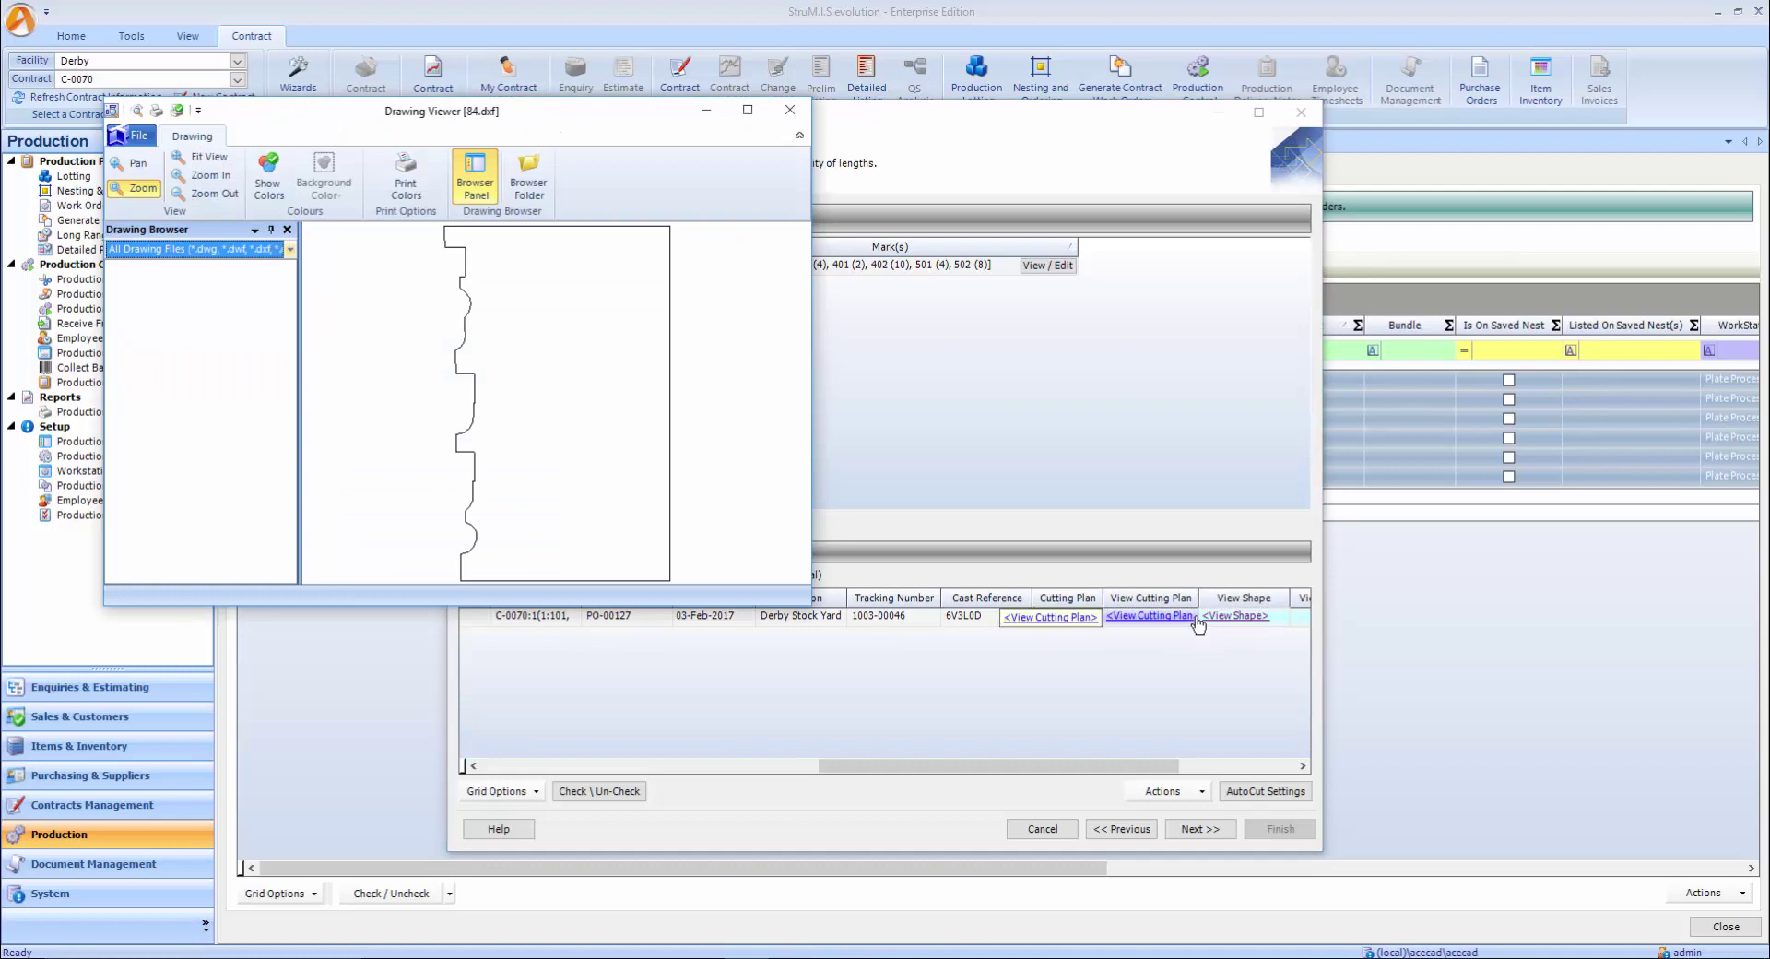
pyautogui.click(790, 109)
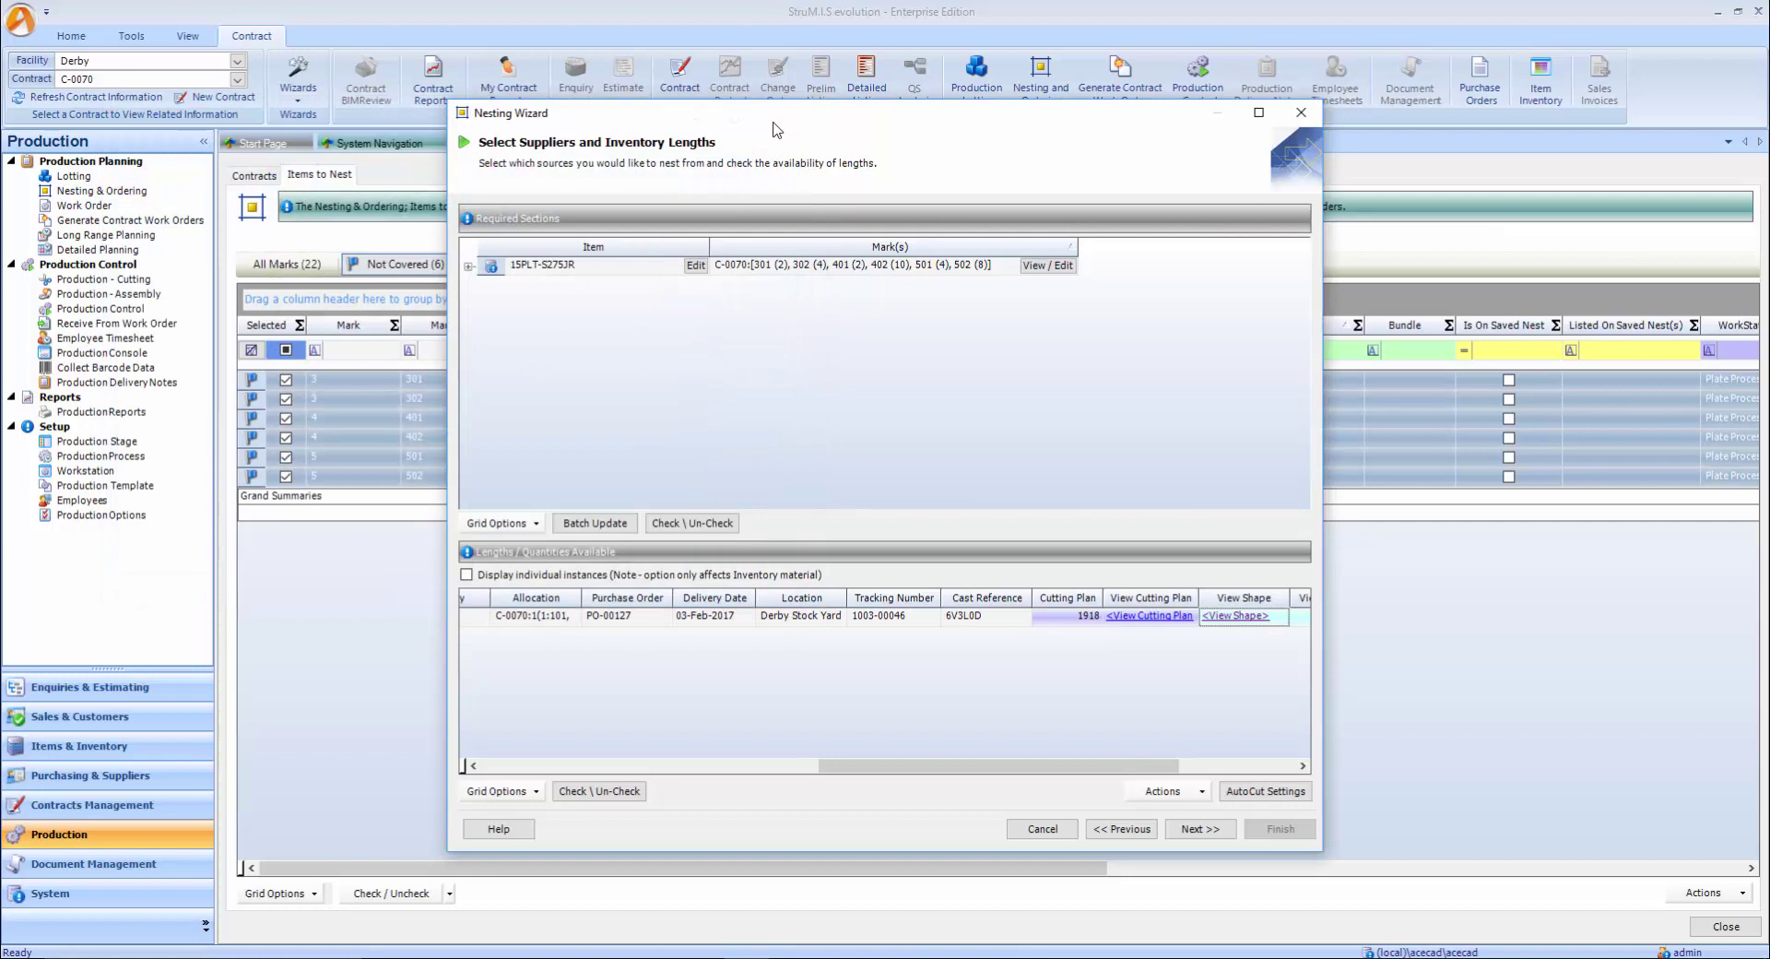
# Set the offcut nesting option to Nest to theoretical offcut, run the nest, and accept the SigmaNEST results
pyautogui.click(1263, 793)
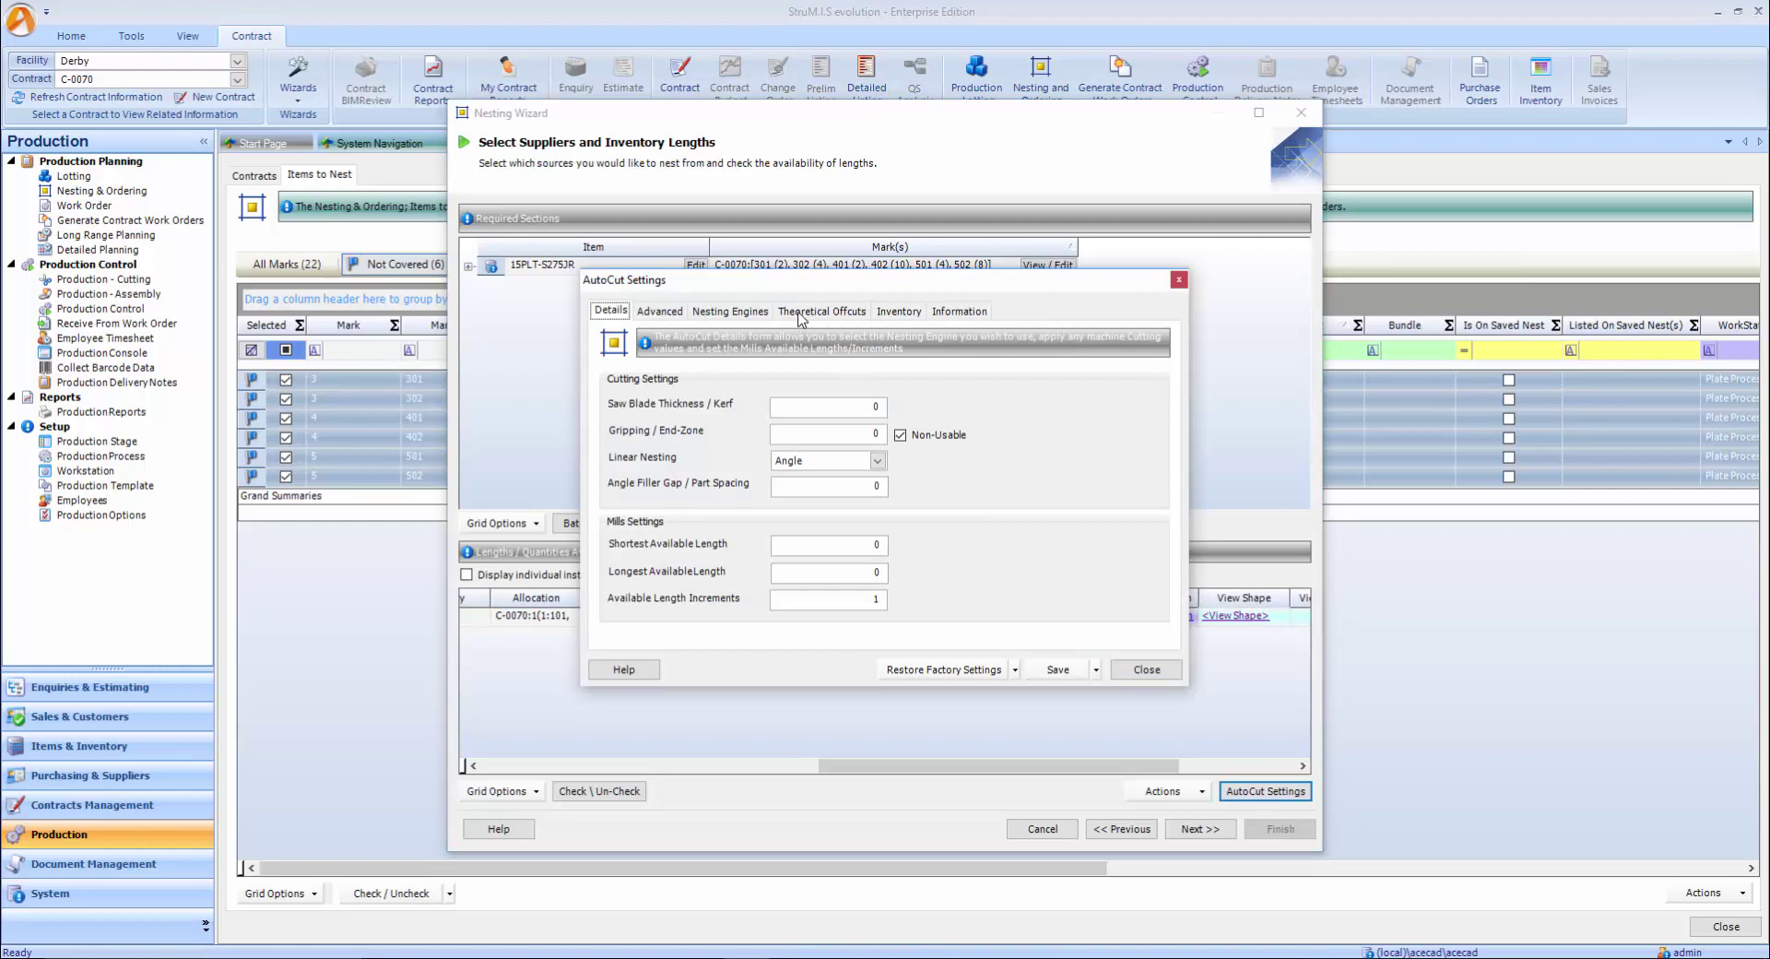
pyautogui.click(800, 316)
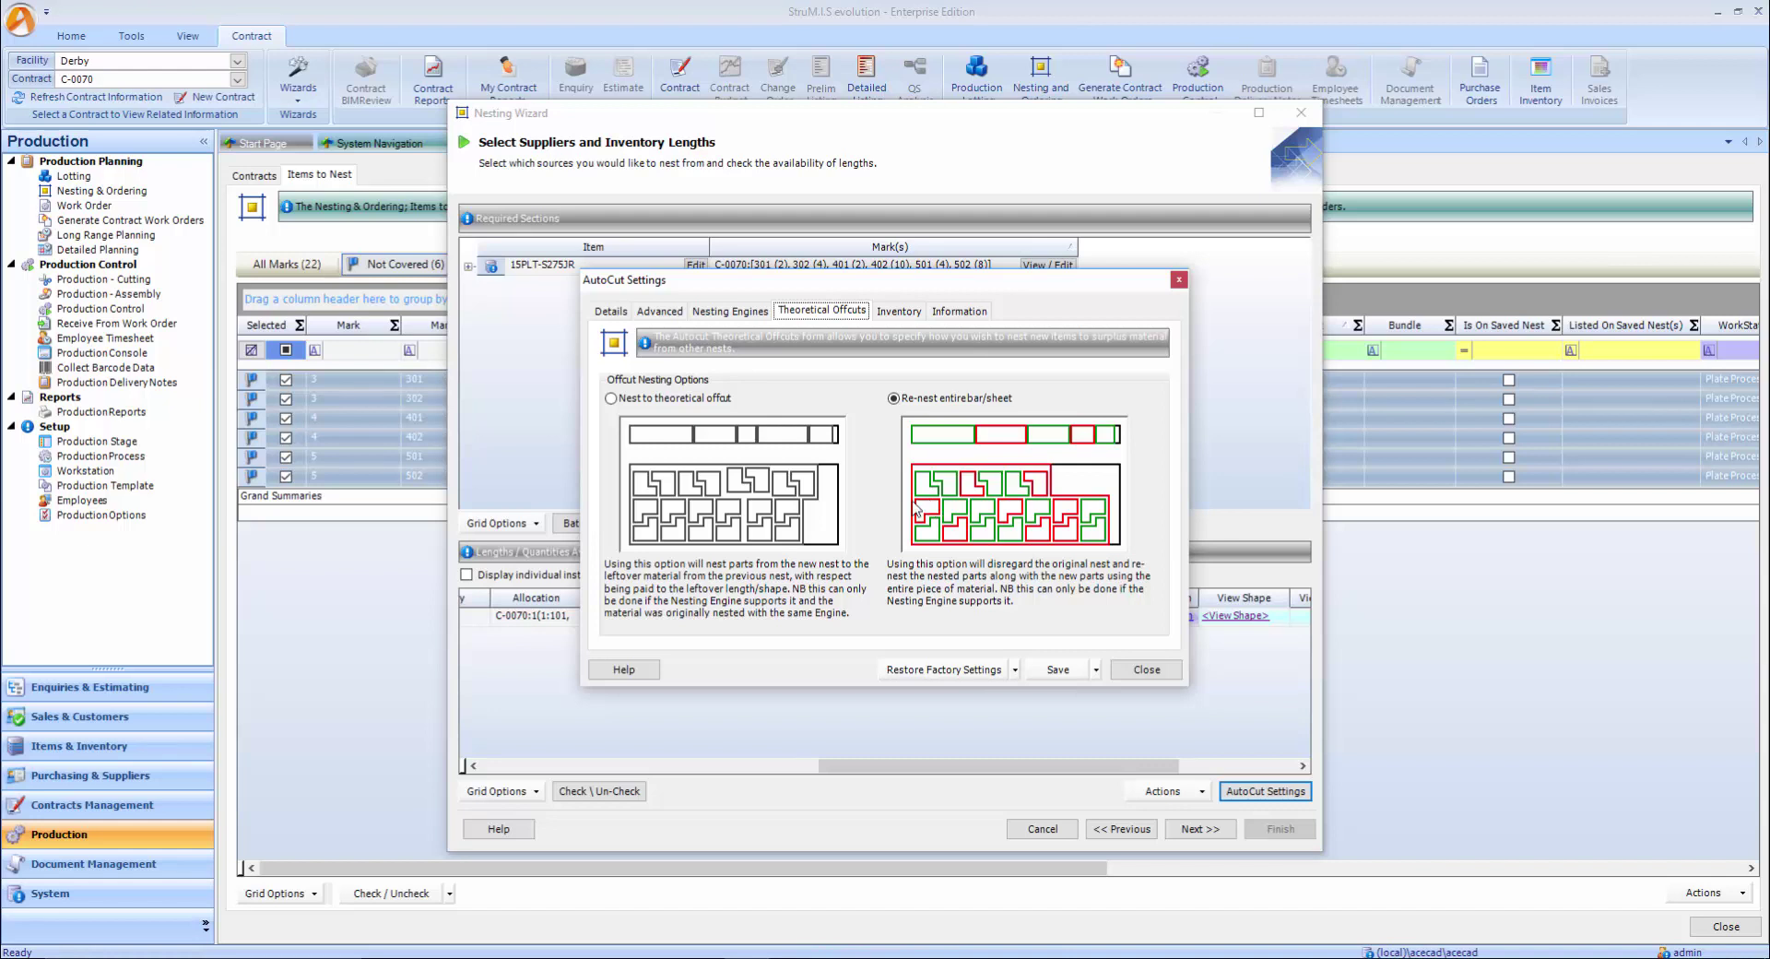
pyautogui.click(646, 399)
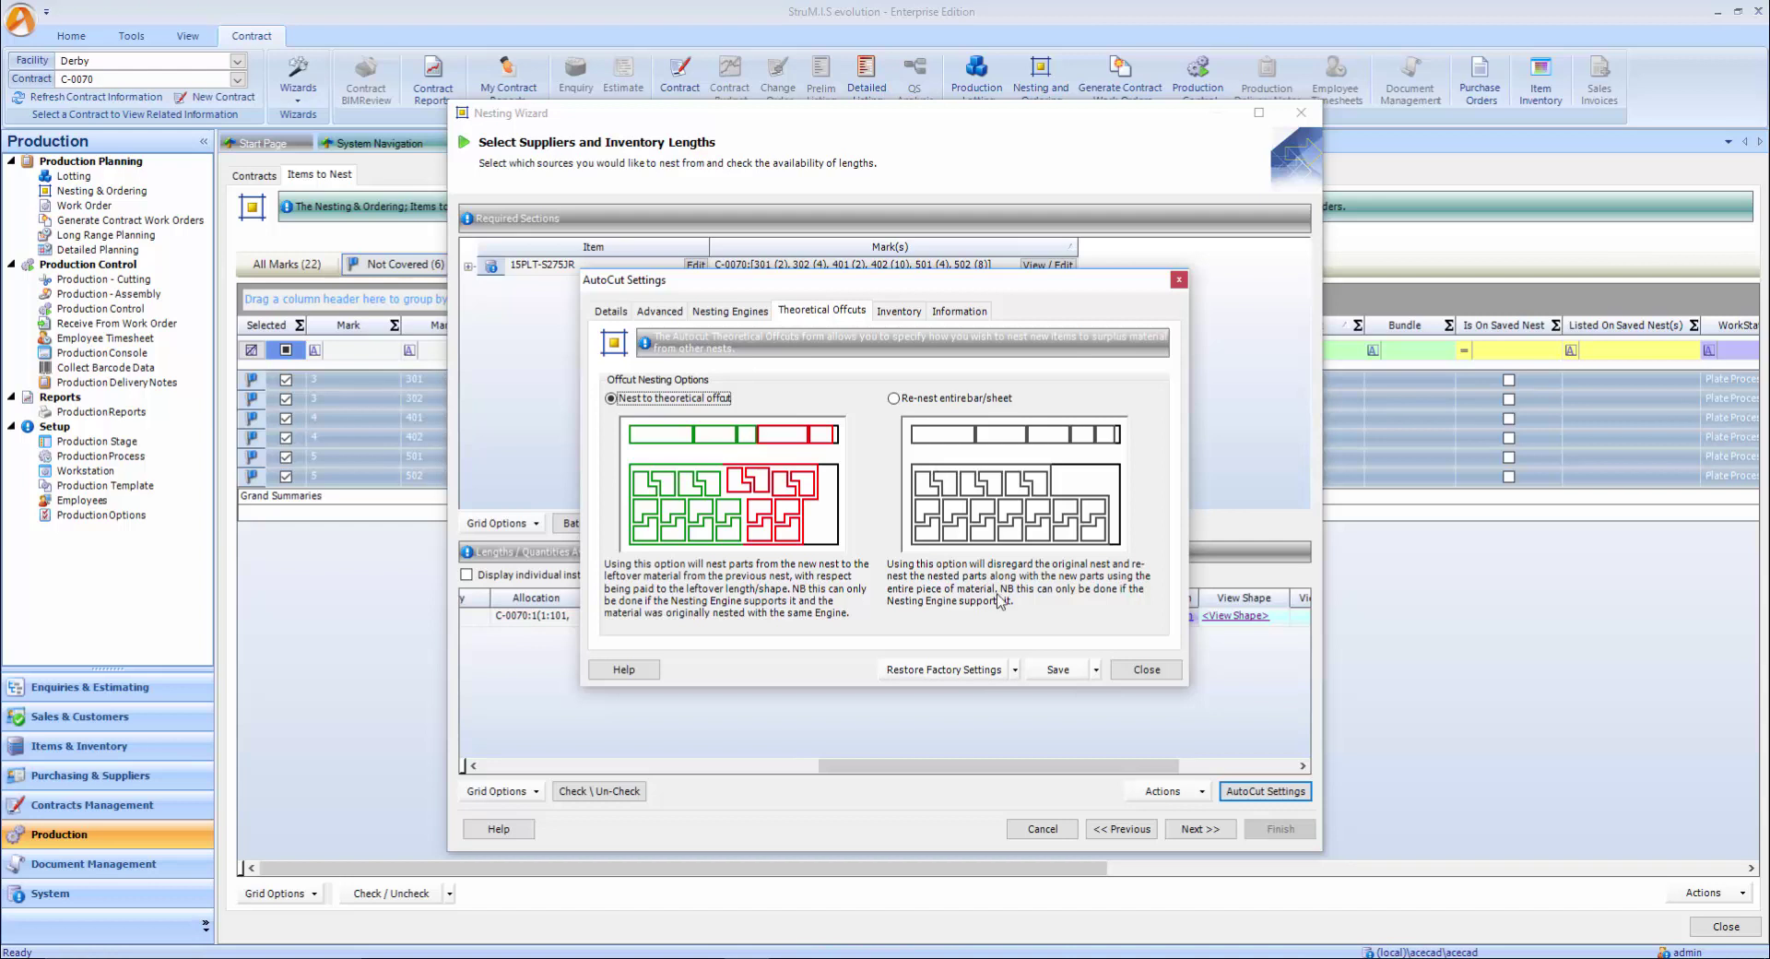
pyautogui.click(1147, 674)
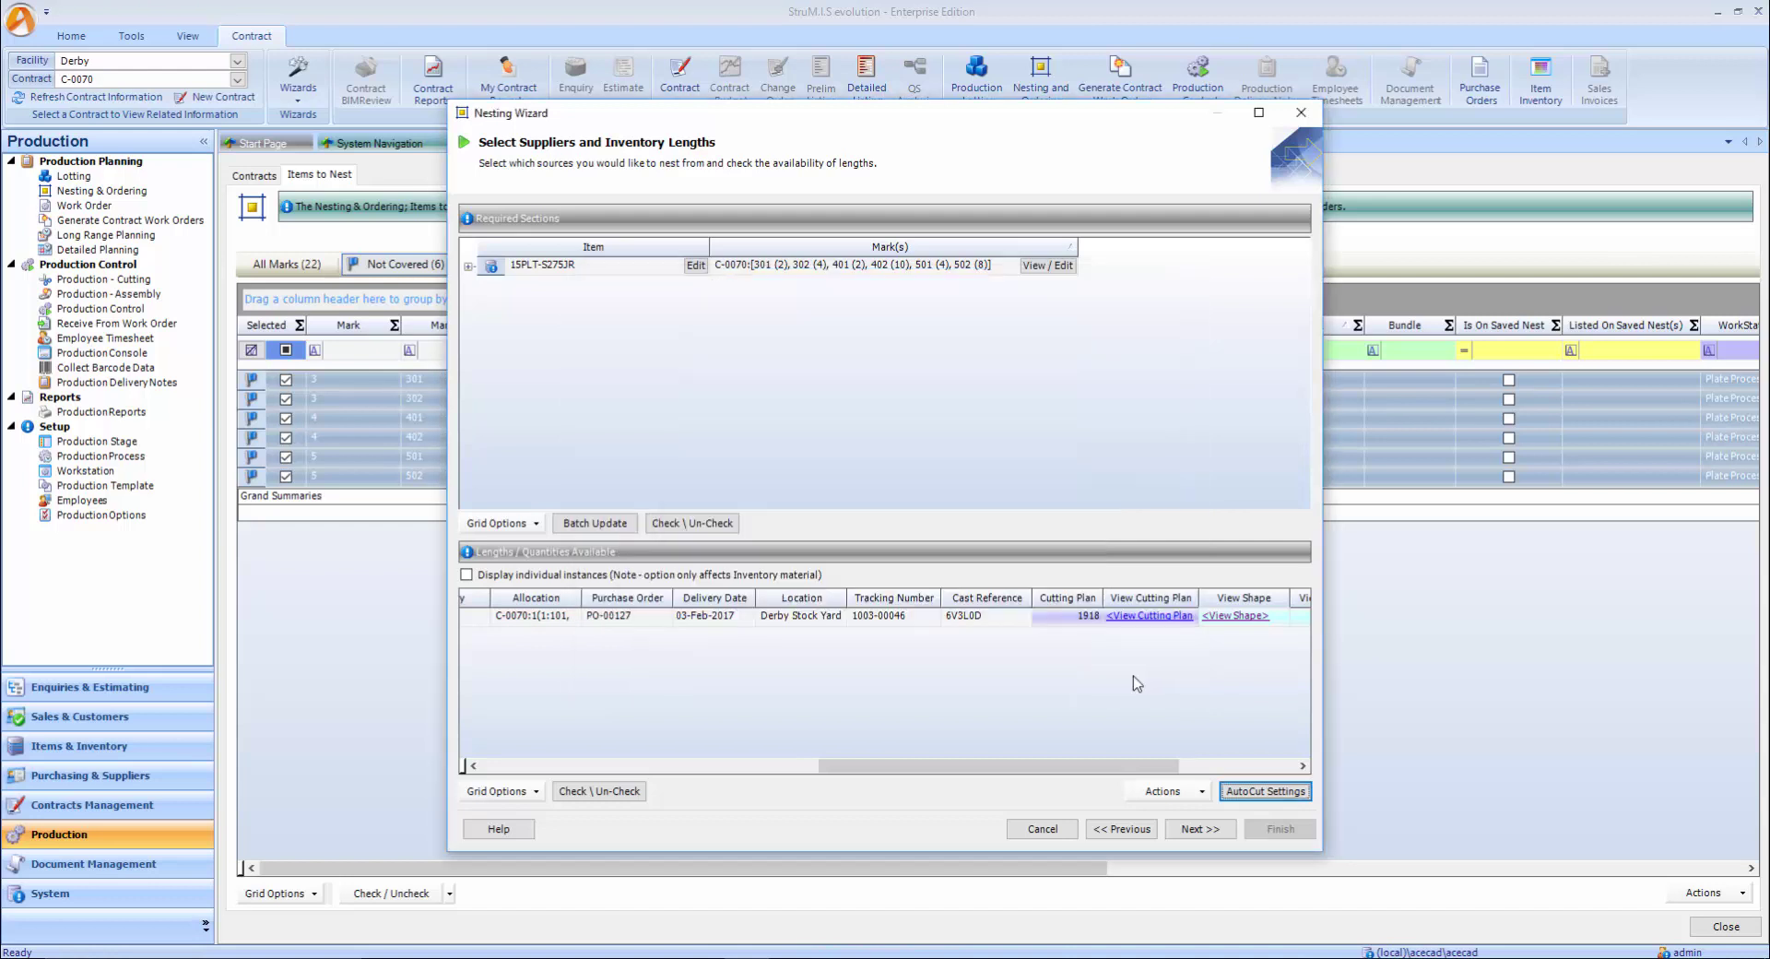
pyautogui.click(1204, 832)
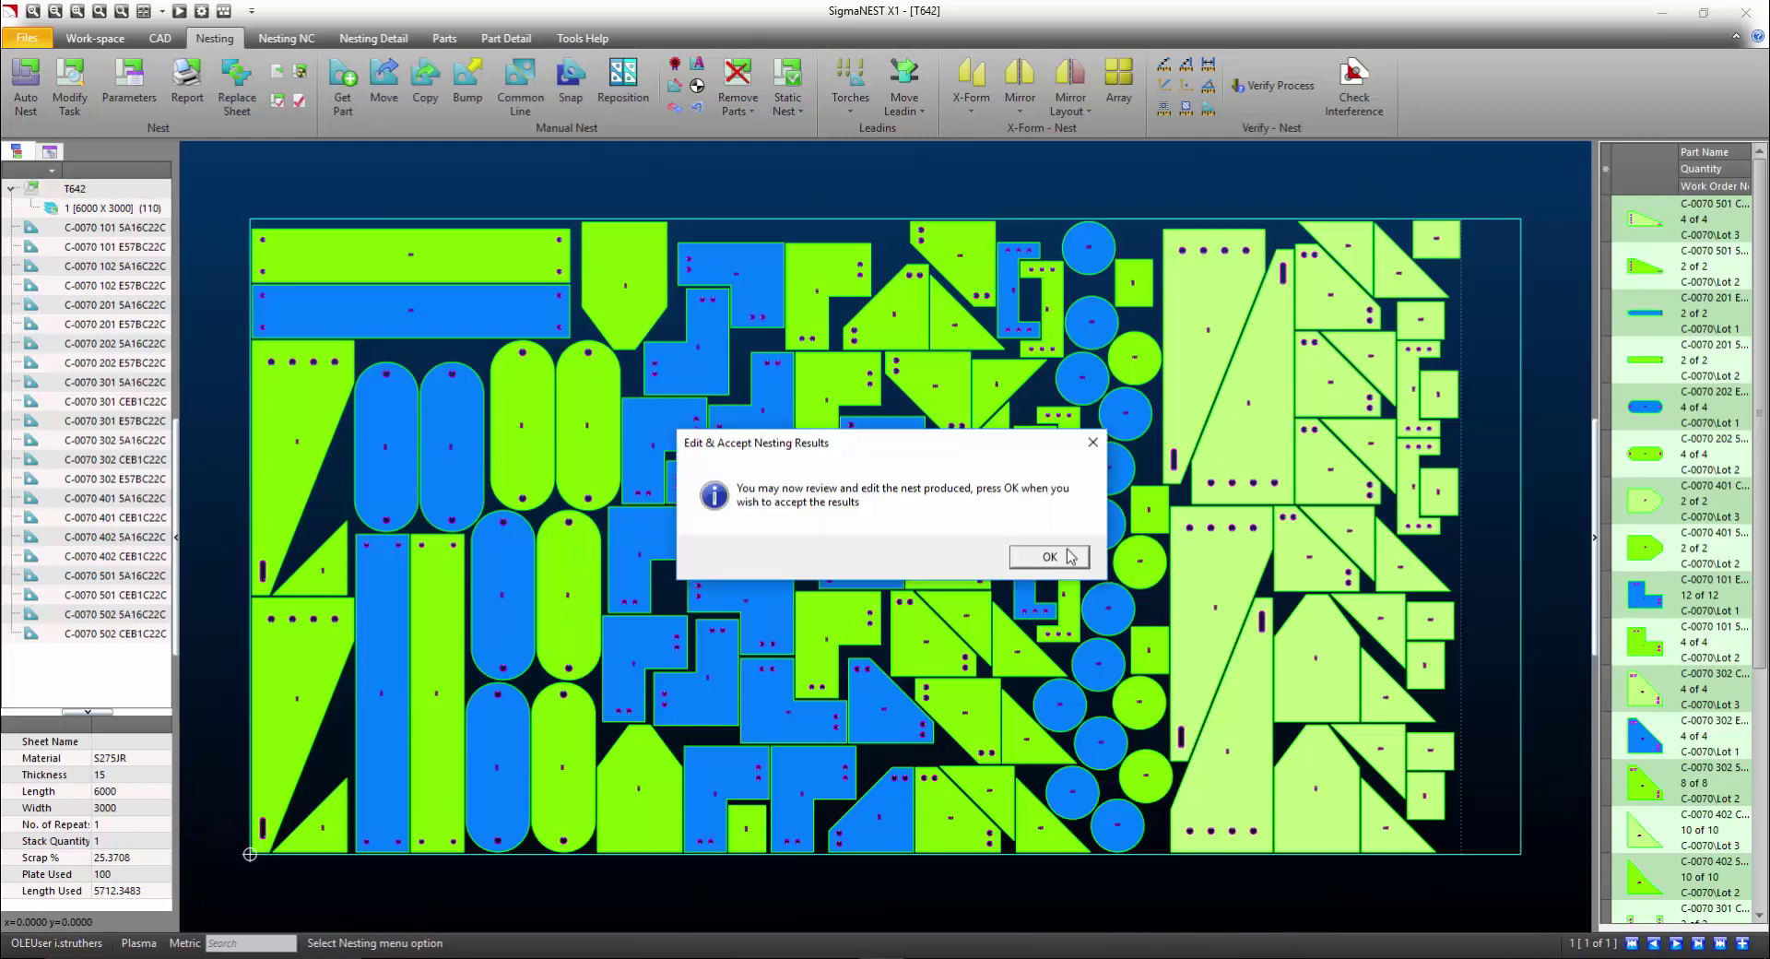
pyautogui.click(1049, 556)
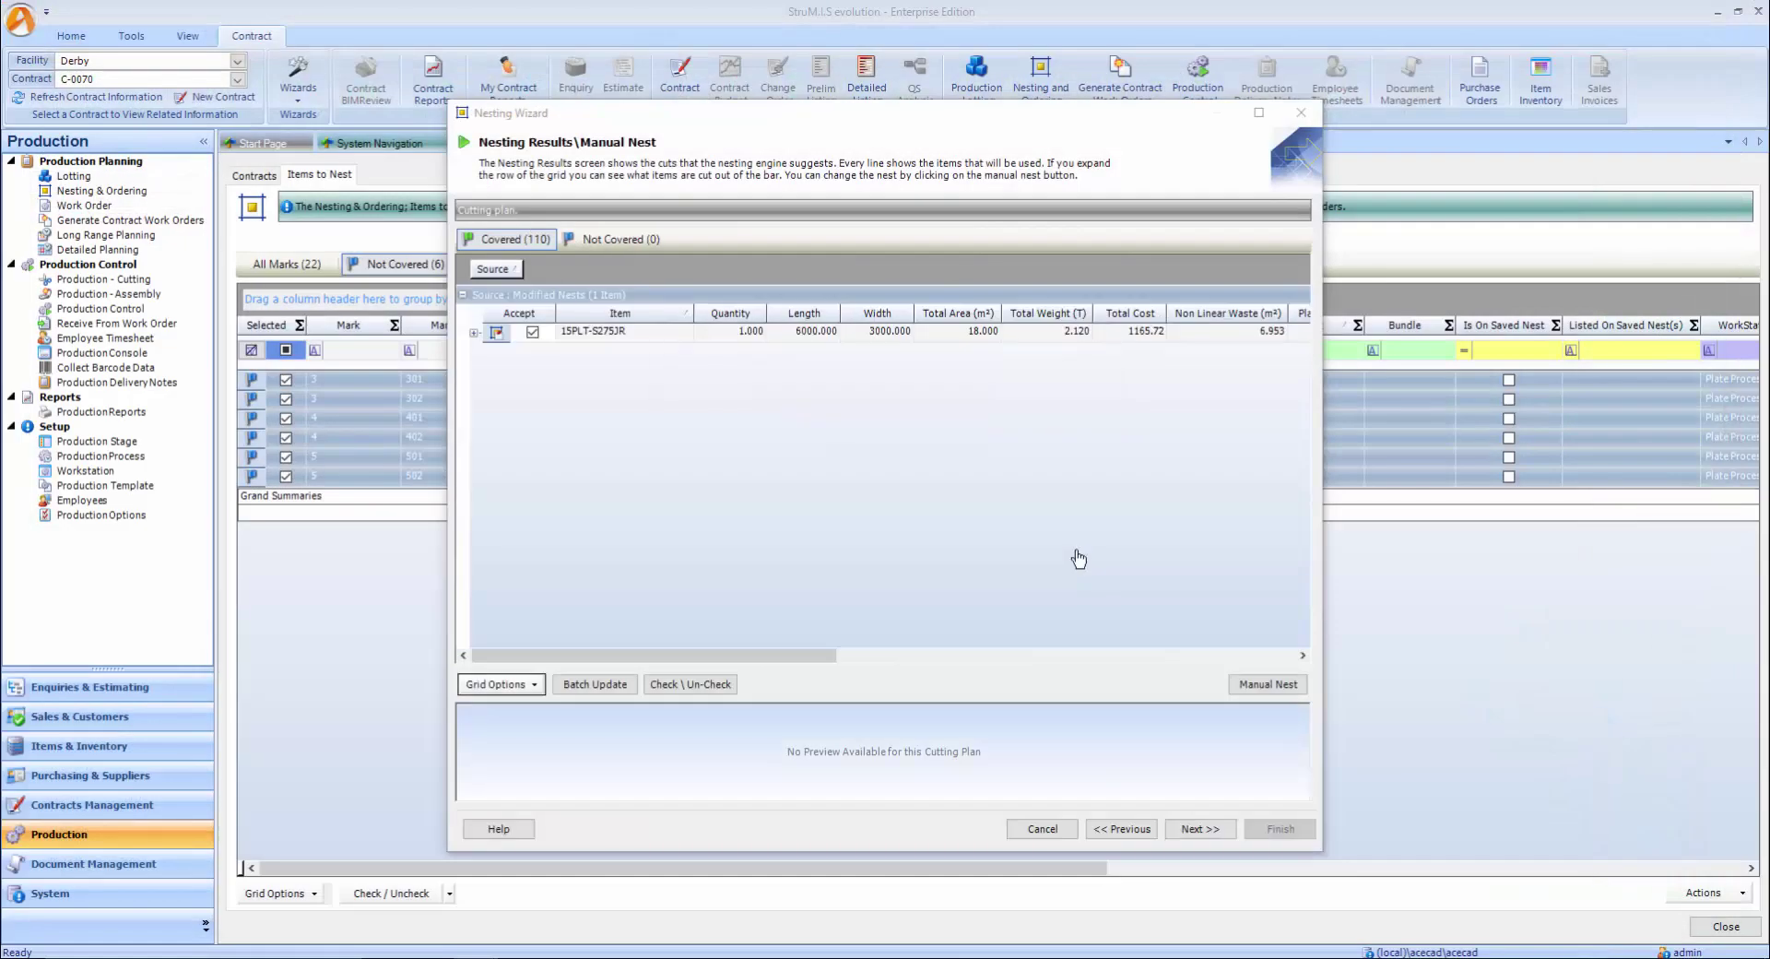
# Return to the source selection, save the offcut nesting option as Re-nest entire bar/sheet, and rerun the nest
pyautogui.click(1112, 829)
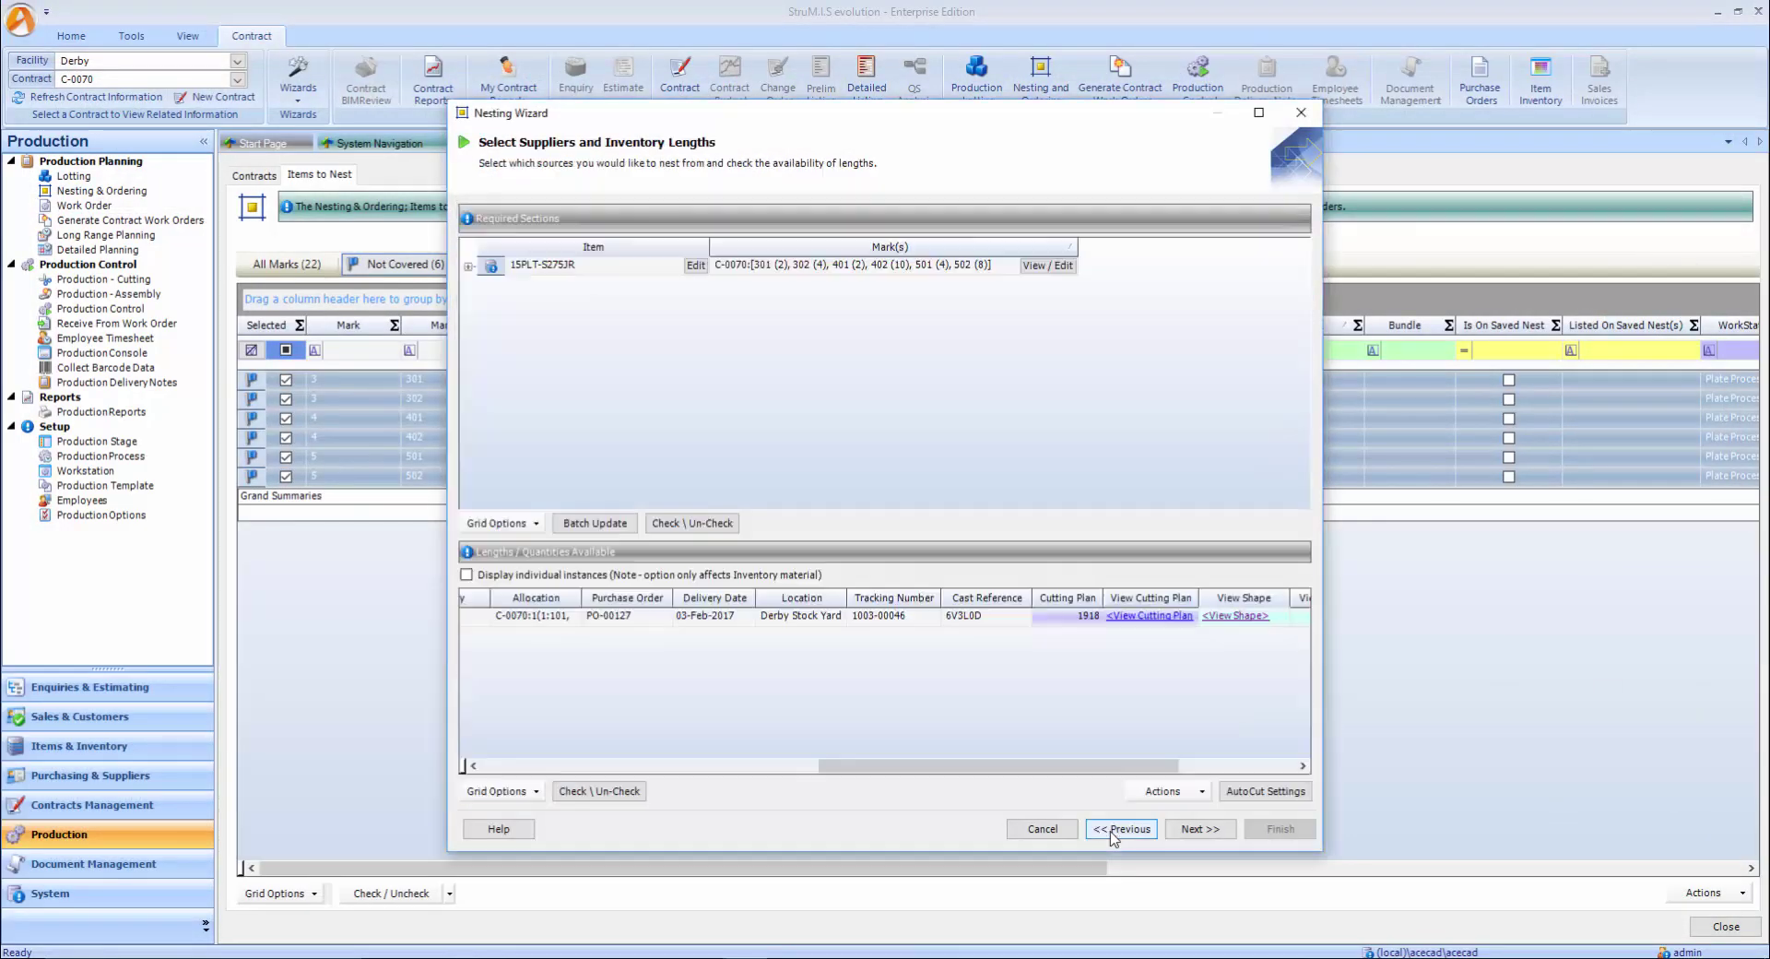
pyautogui.click(1260, 792)
pyautogui.click(734, 311)
pyautogui.click(784, 314)
pyautogui.click(893, 399)
pyautogui.click(1069, 671)
pyautogui.click(1139, 678)
pyautogui.click(1166, 830)
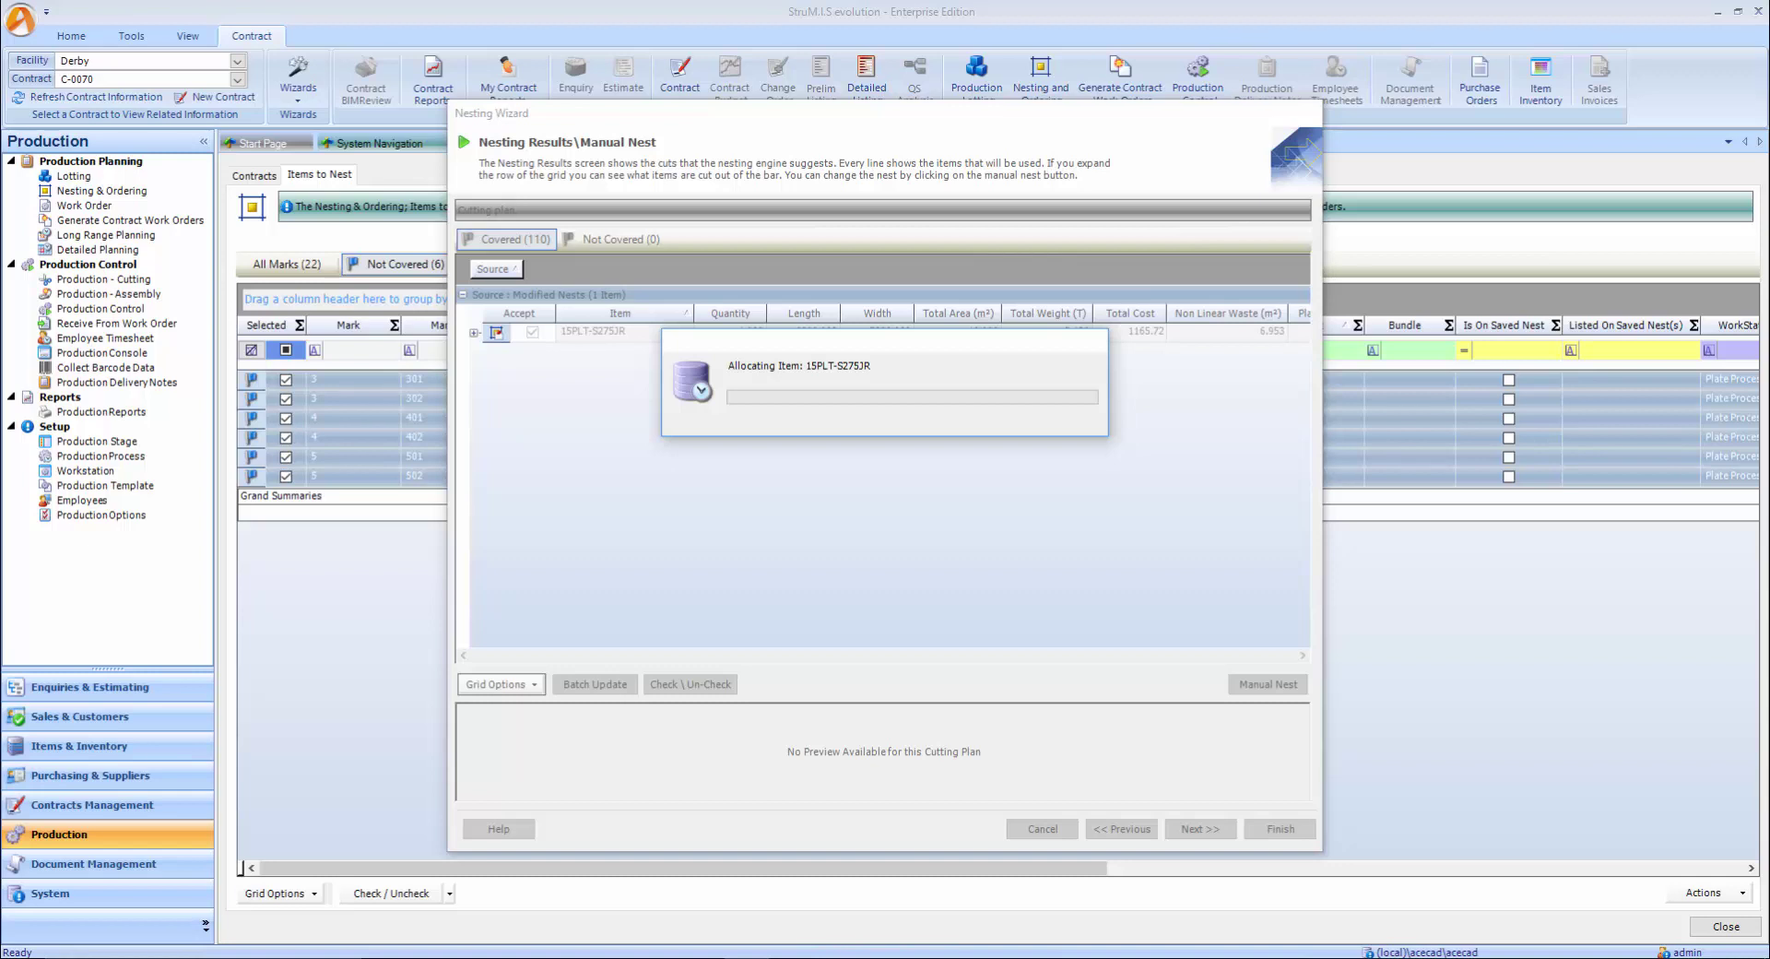
# Switch to SigmaNEST and open task T642 to examine the re-nested 6000 x 3000 sheet
pyautogui.moveTo(837, 957)
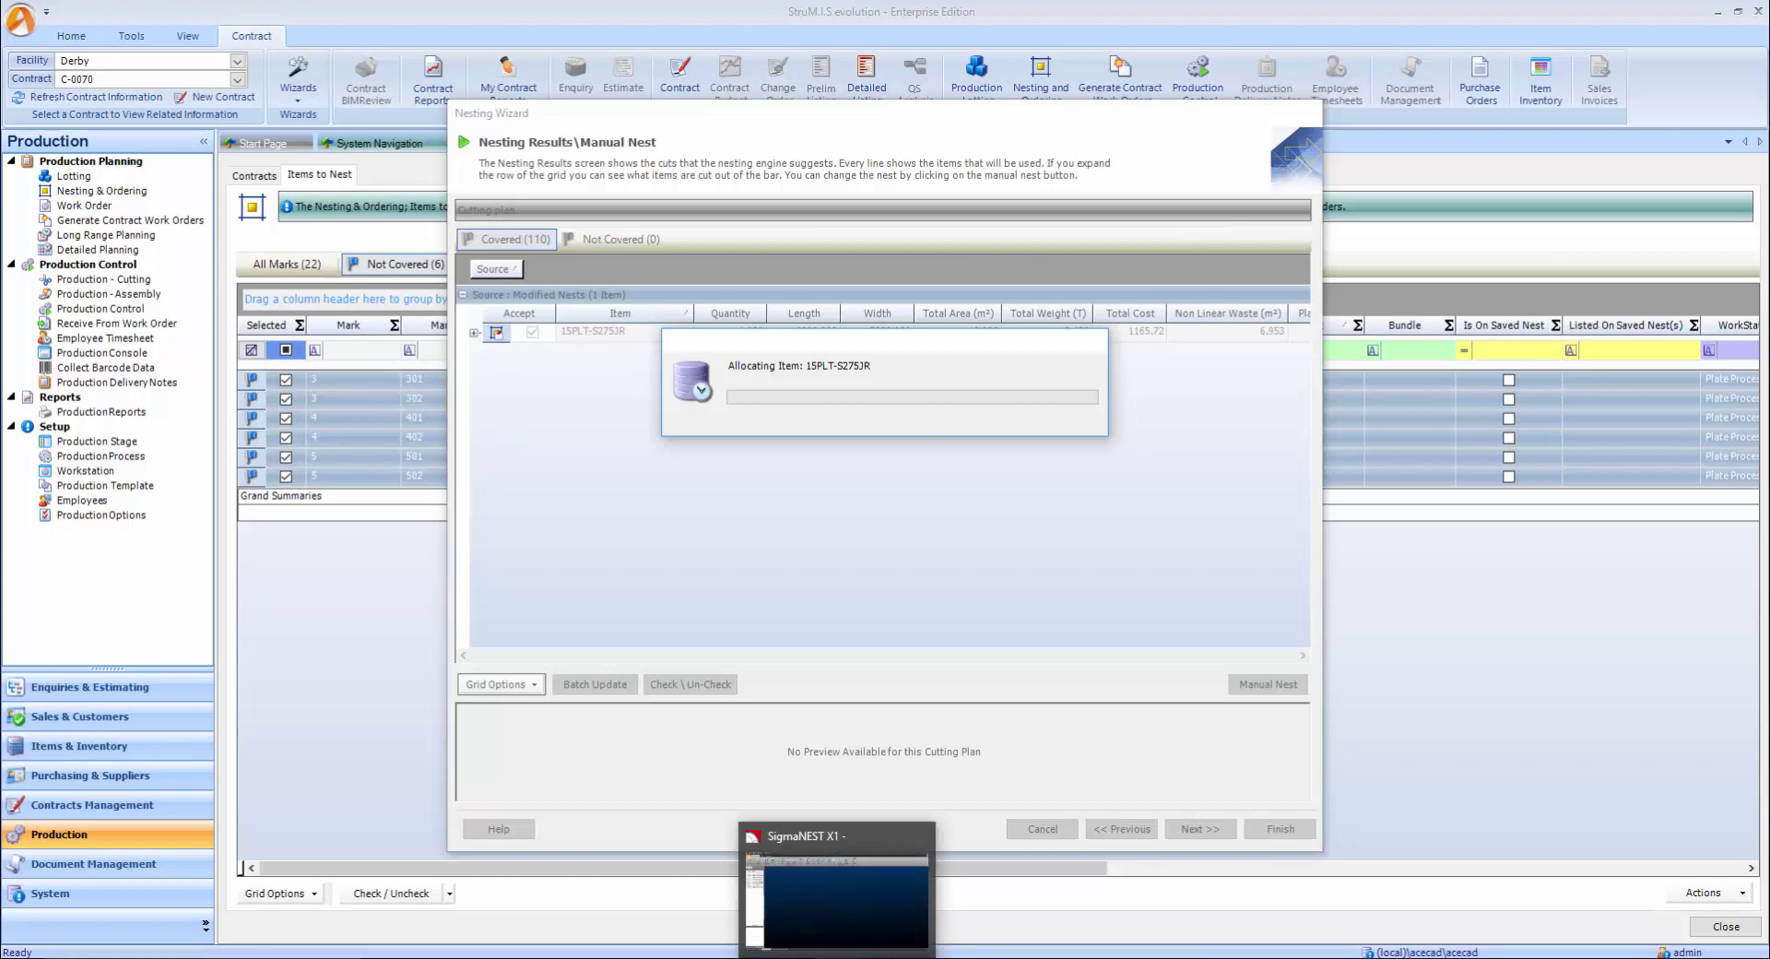
pyautogui.click(839, 940)
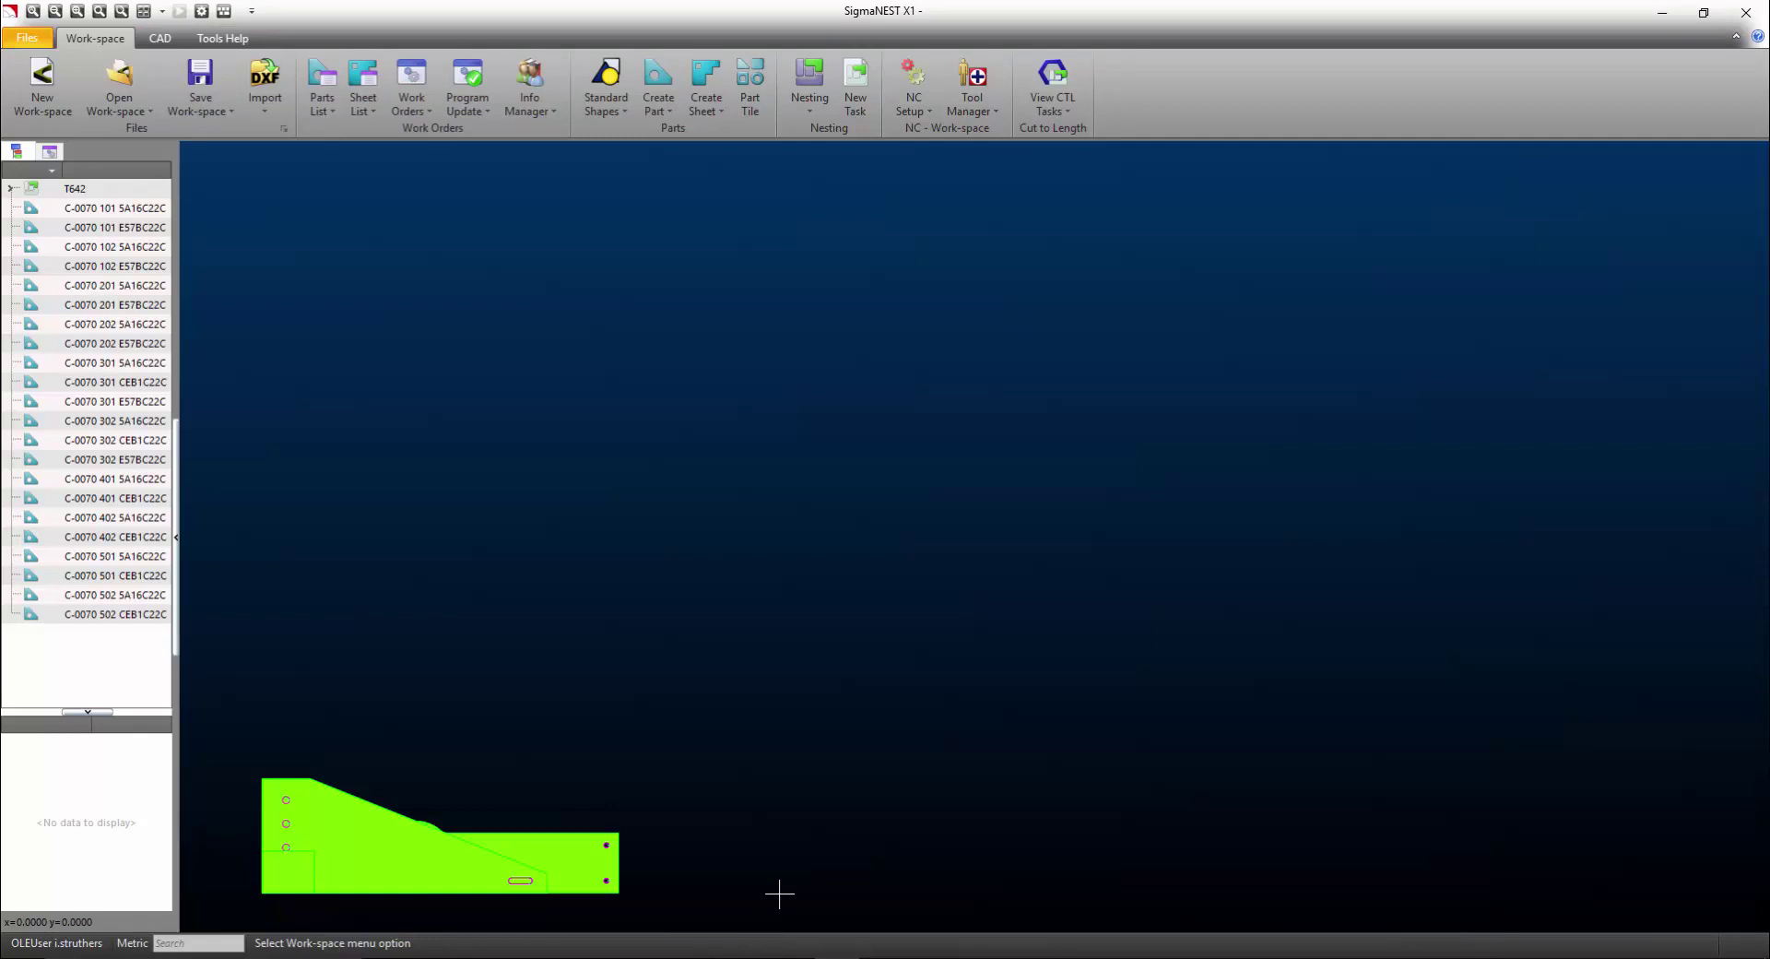
pyautogui.doubleClick(74, 189)
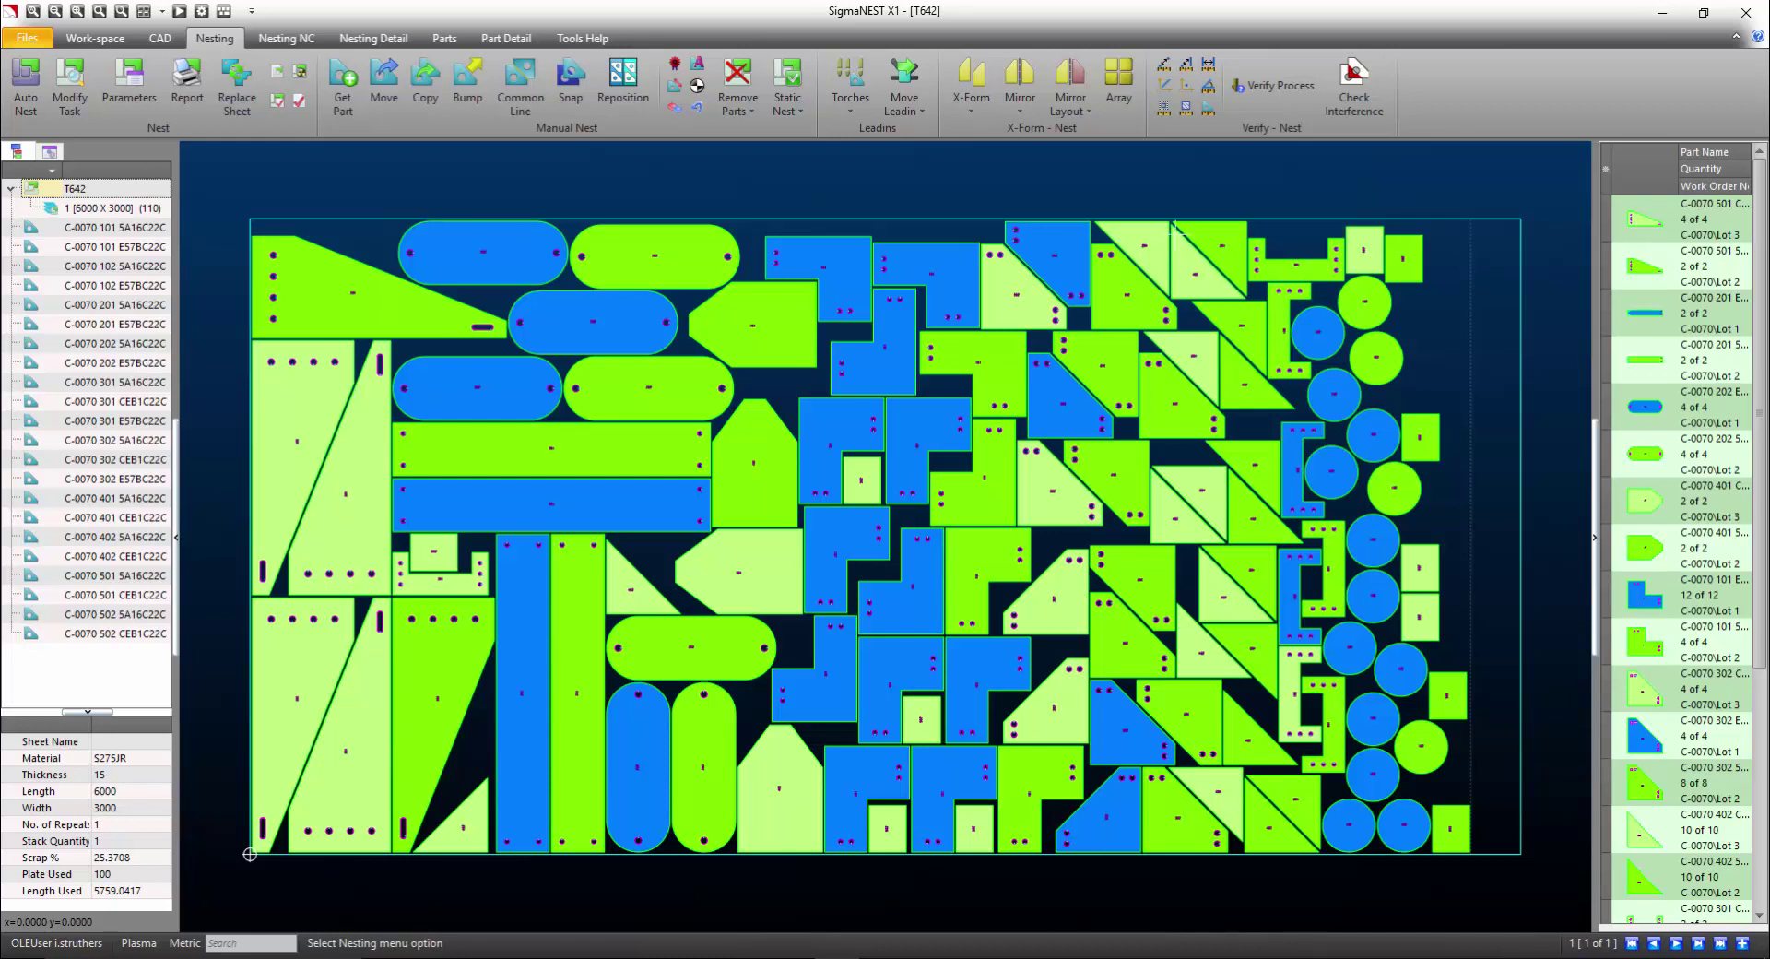
# Set the task's Group By Work Order parameter to Group Work Orders and renest the previous sheet
pyautogui.click(143, 87)
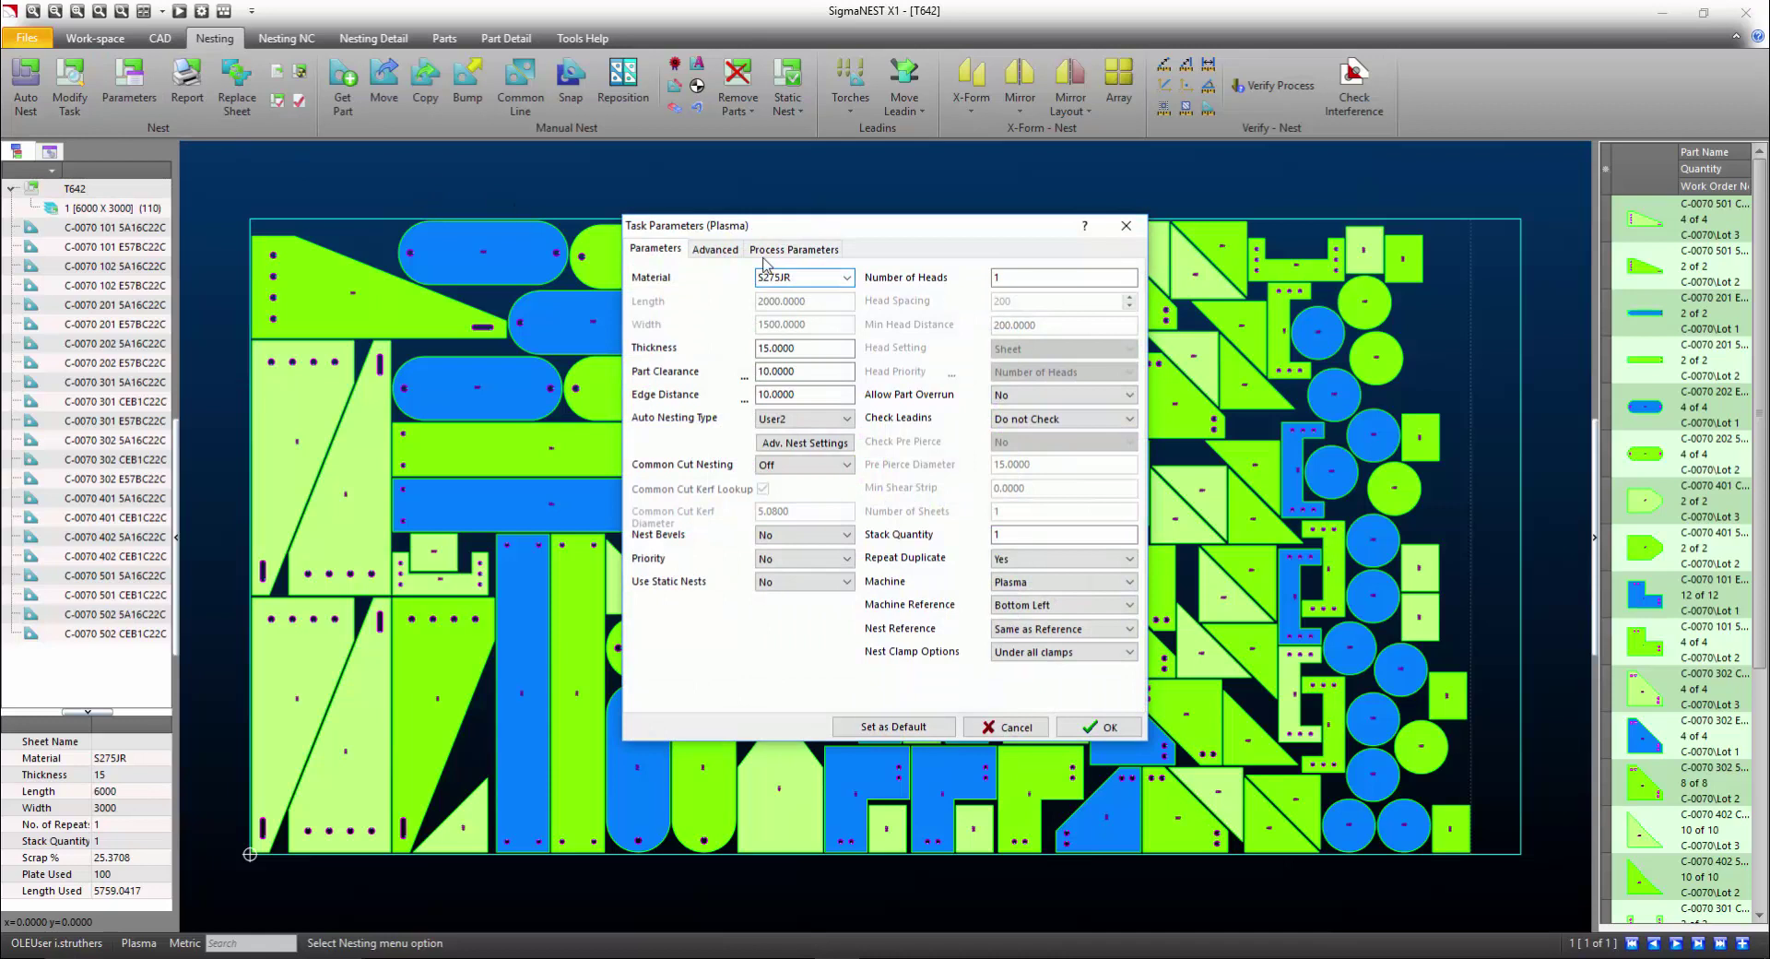
pyautogui.click(708, 249)
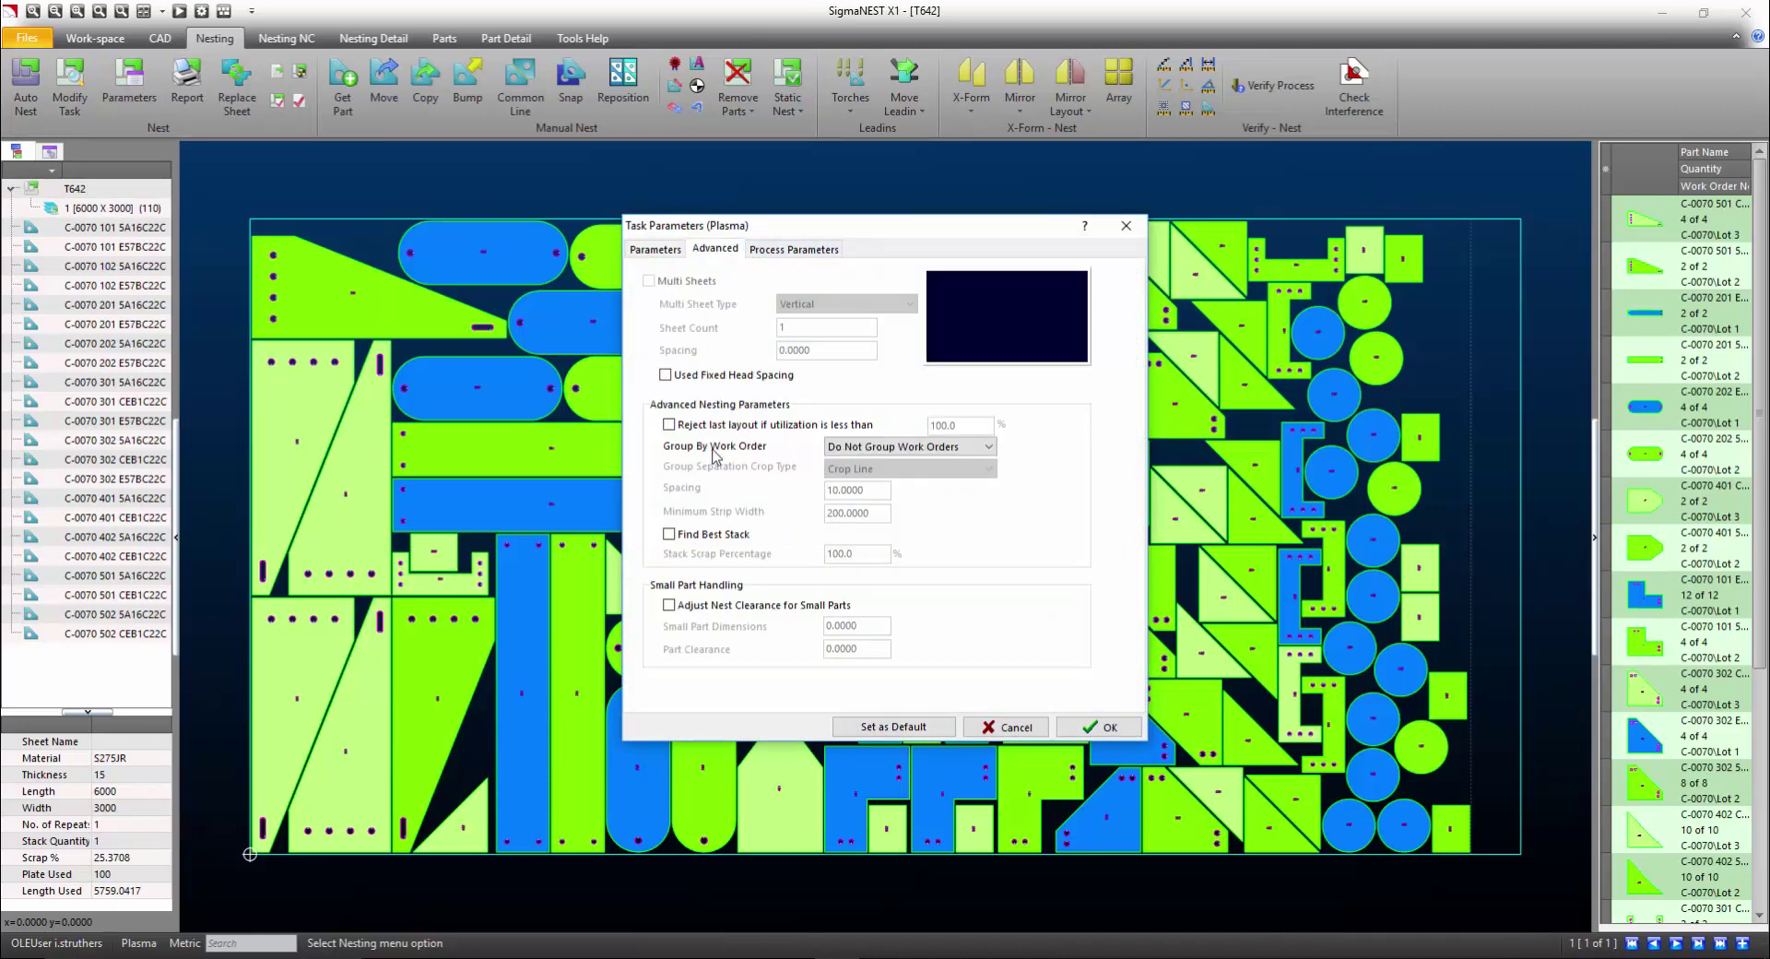
pyautogui.click(990, 447)
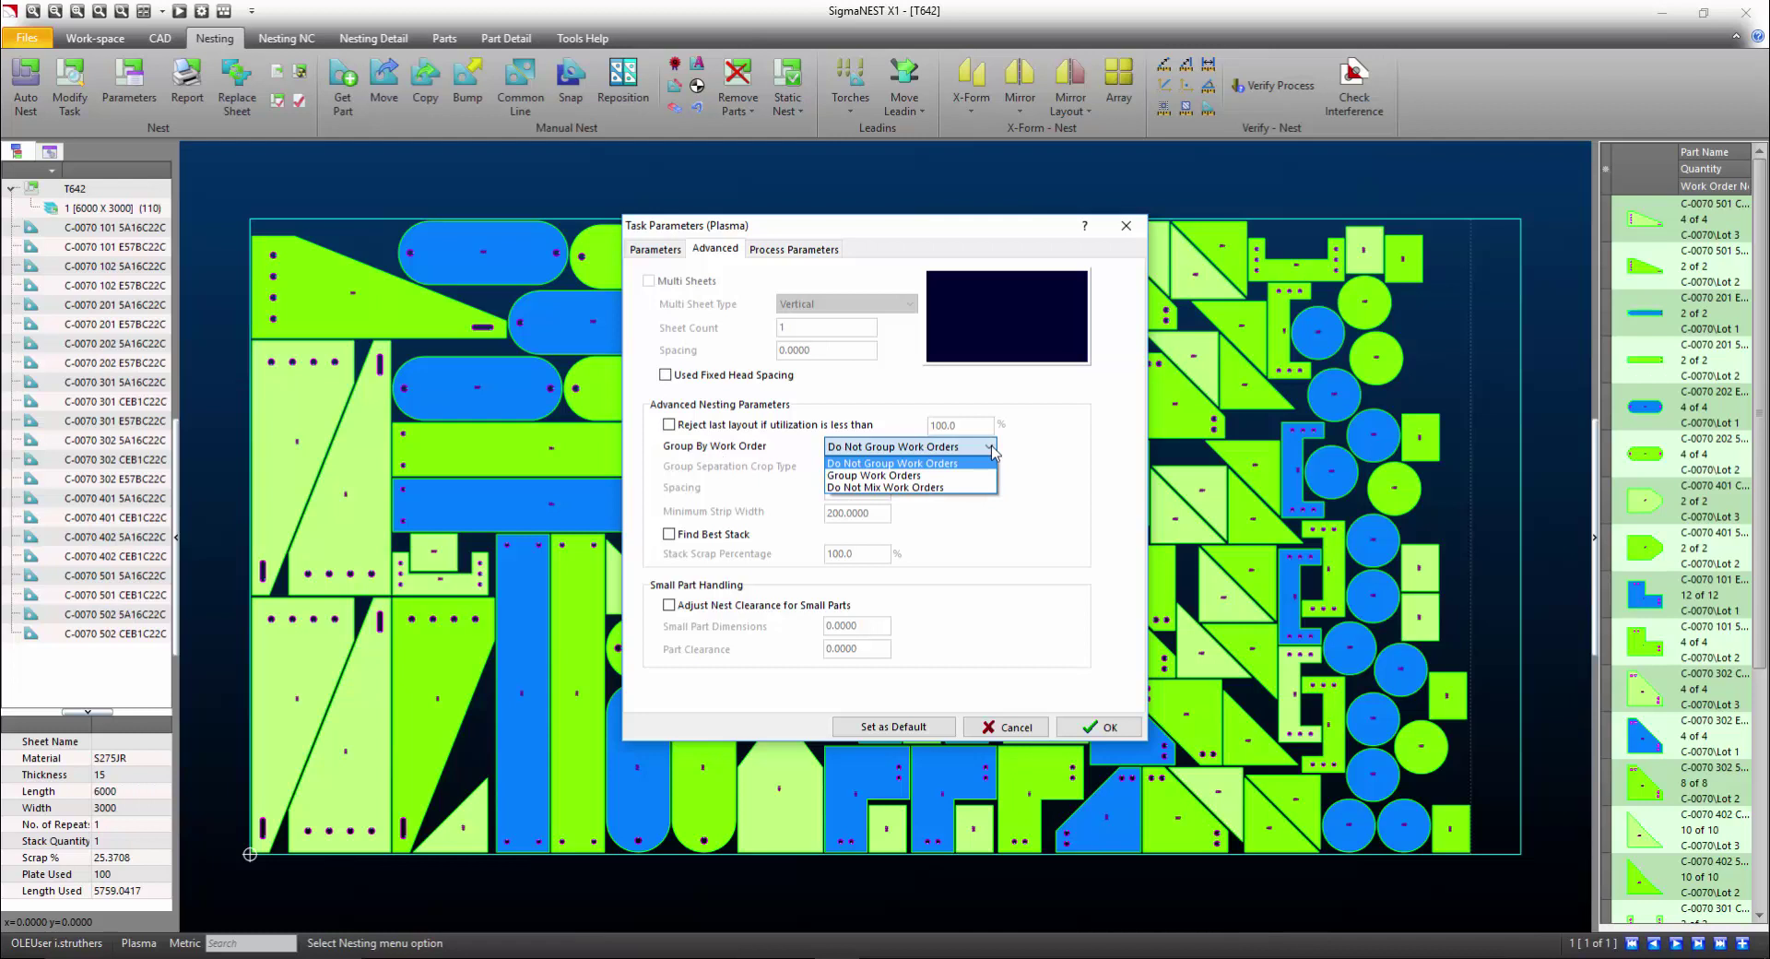
pyautogui.click(898, 476)
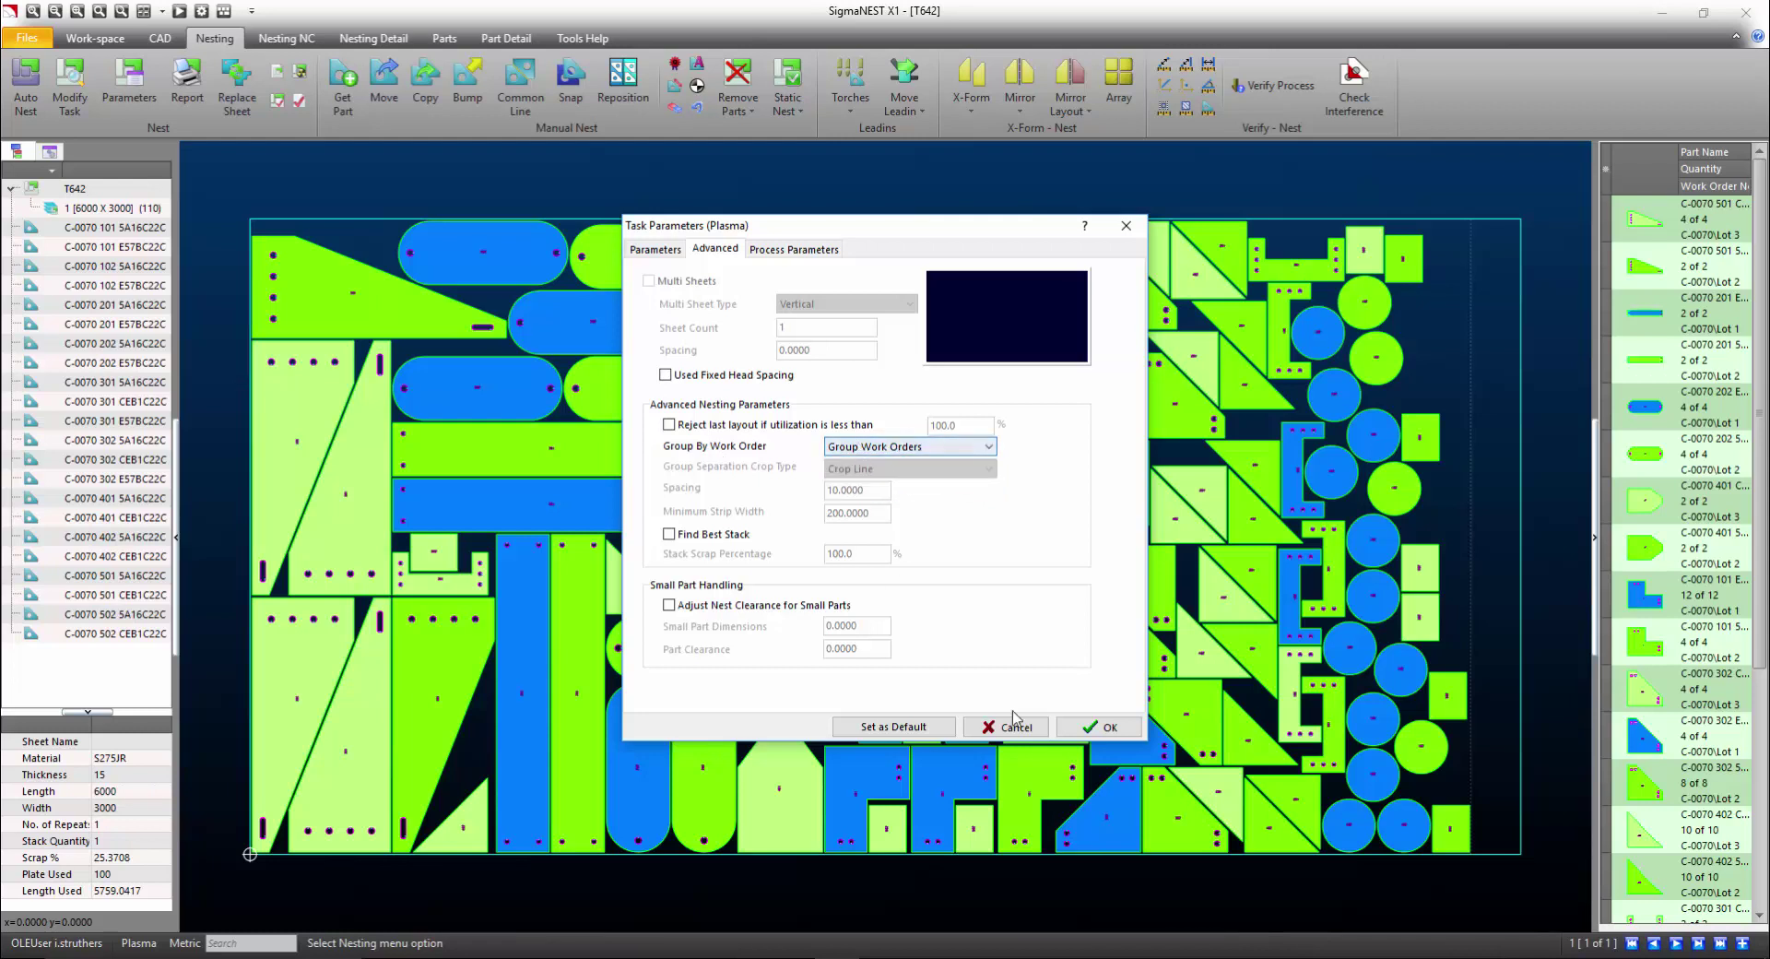
pyautogui.click(1100, 728)
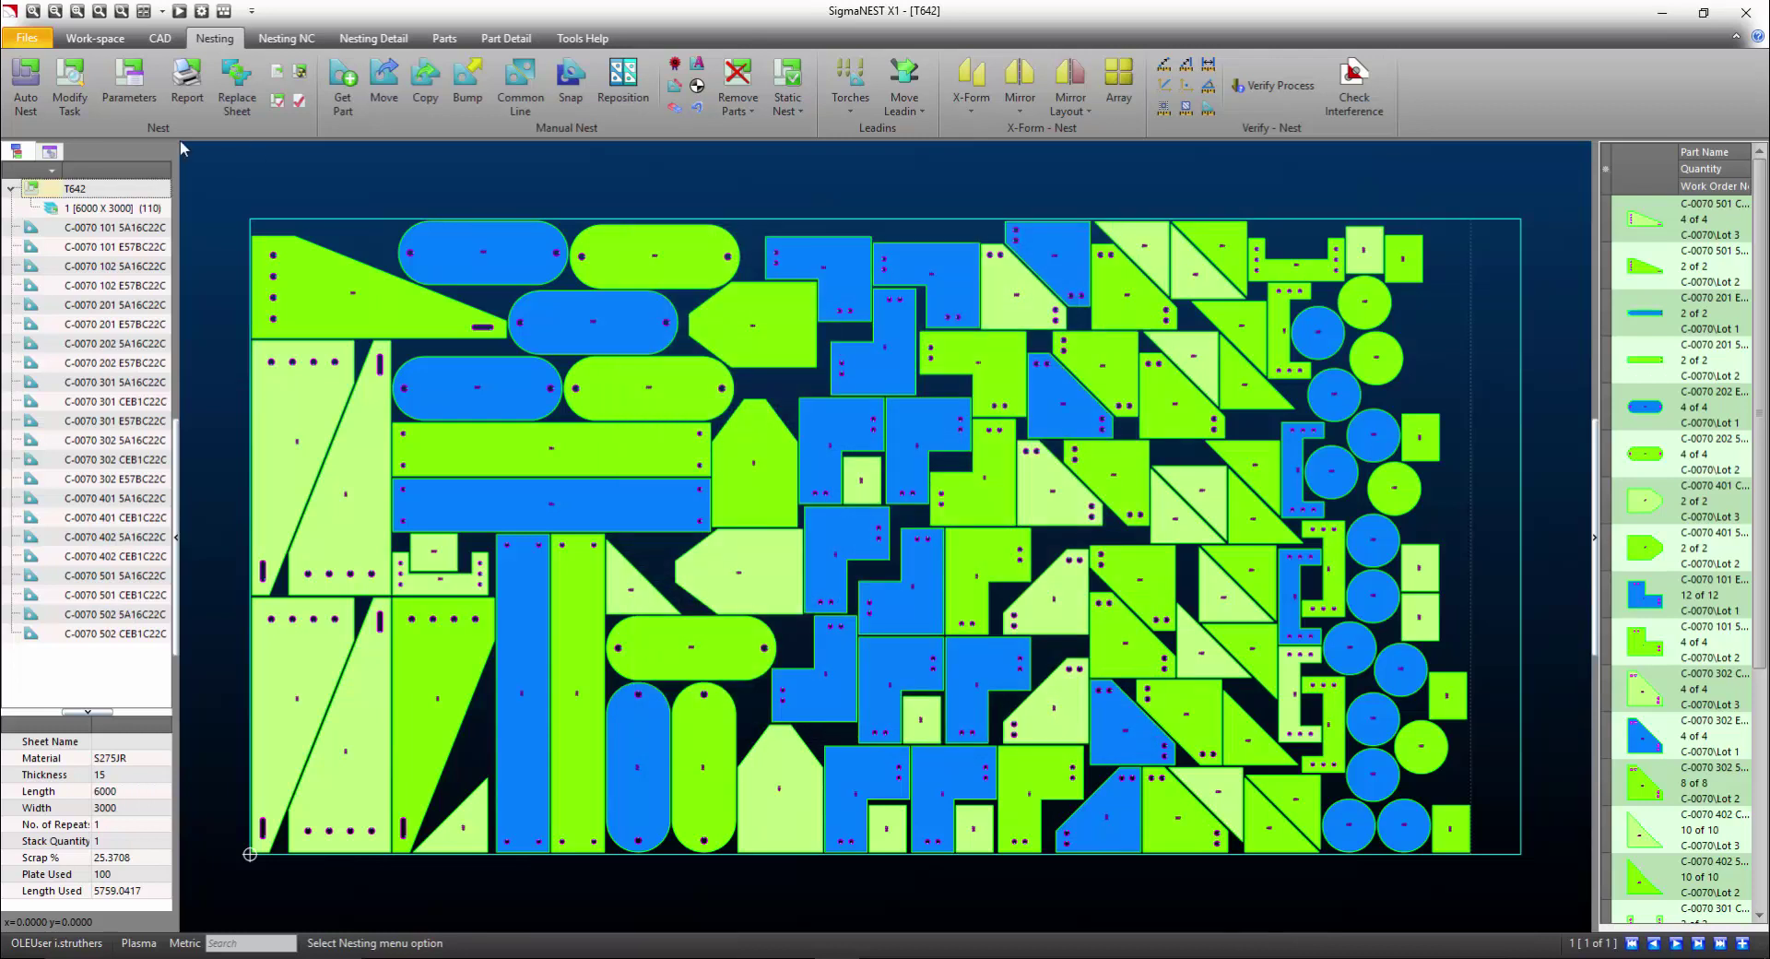
pyautogui.click(20, 103)
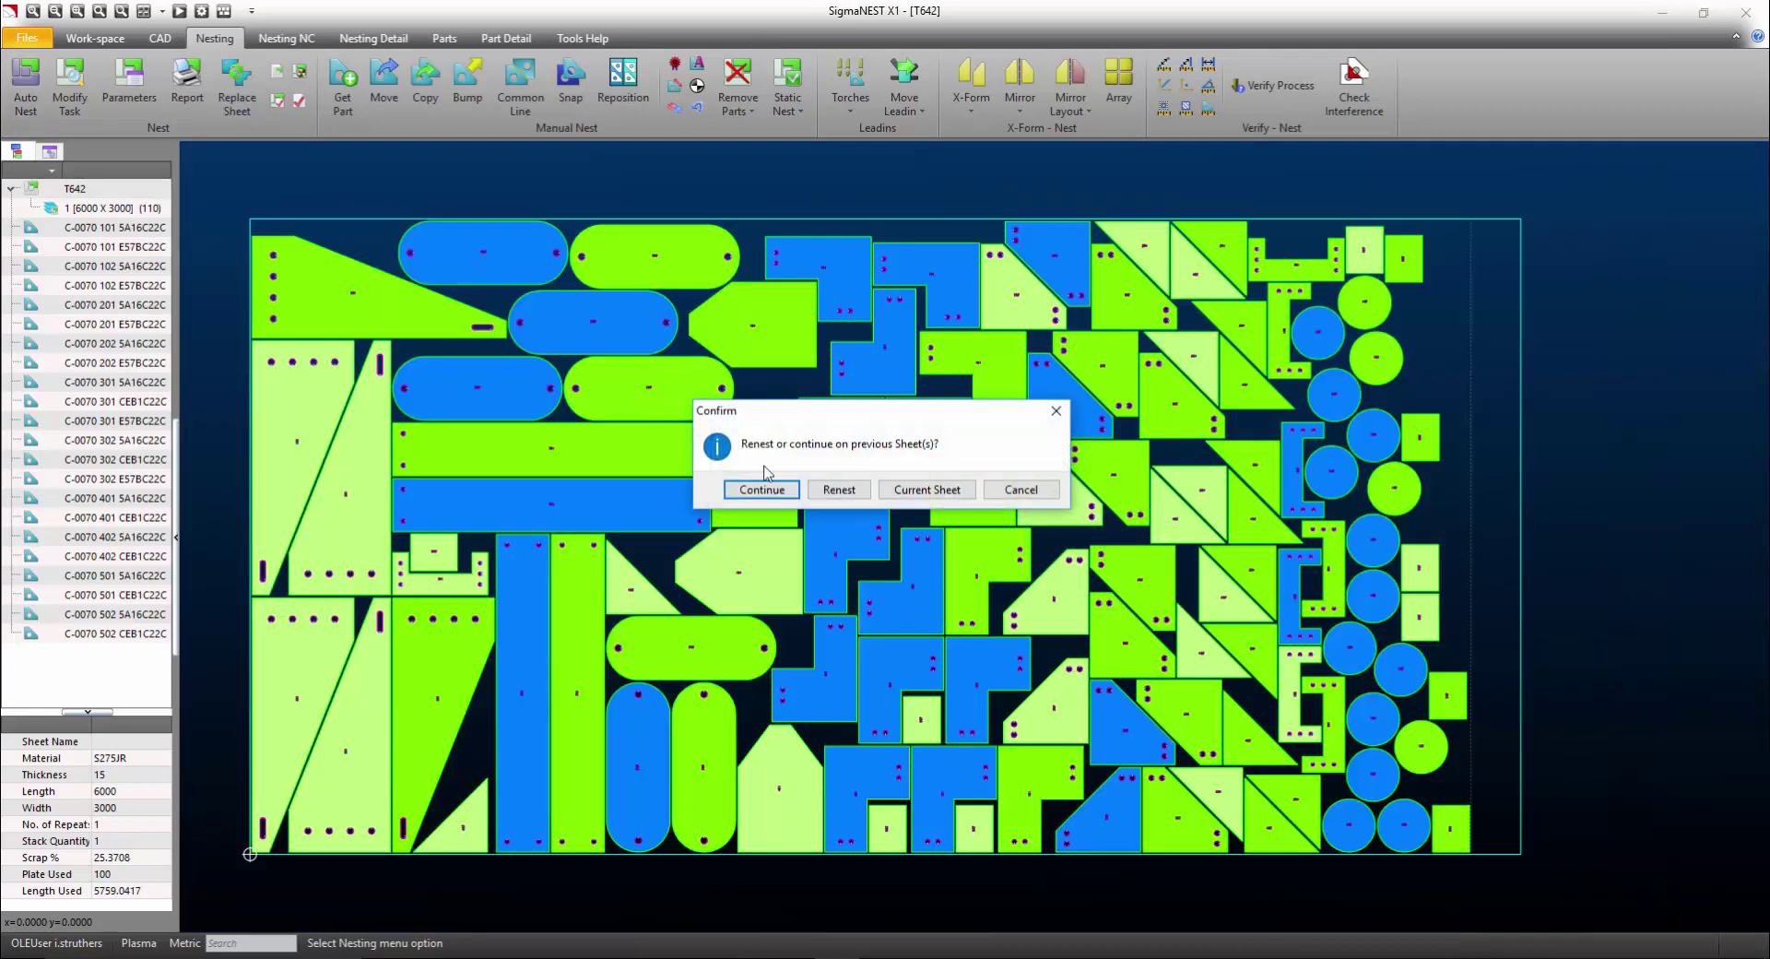
pyautogui.click(830, 486)
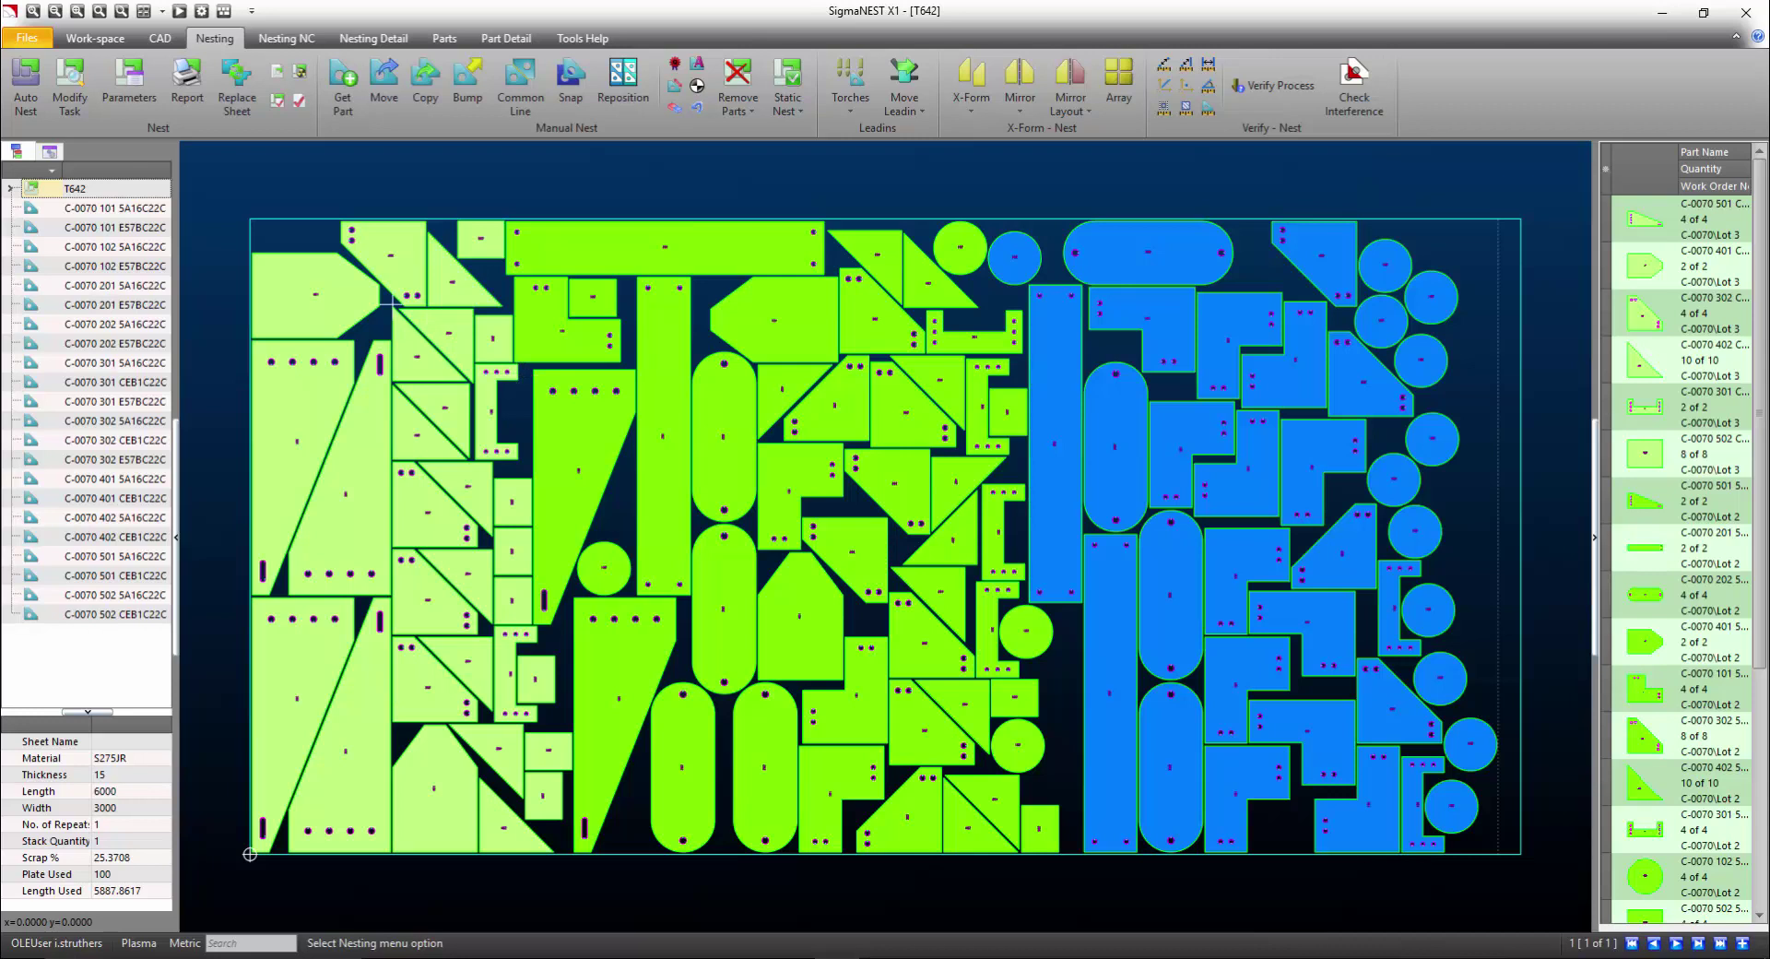
# Set Group By Work Order to Do Not Mix Work Orders, keeping Crop Line separation, and renest the previous sheet
pyautogui.click(136, 100)
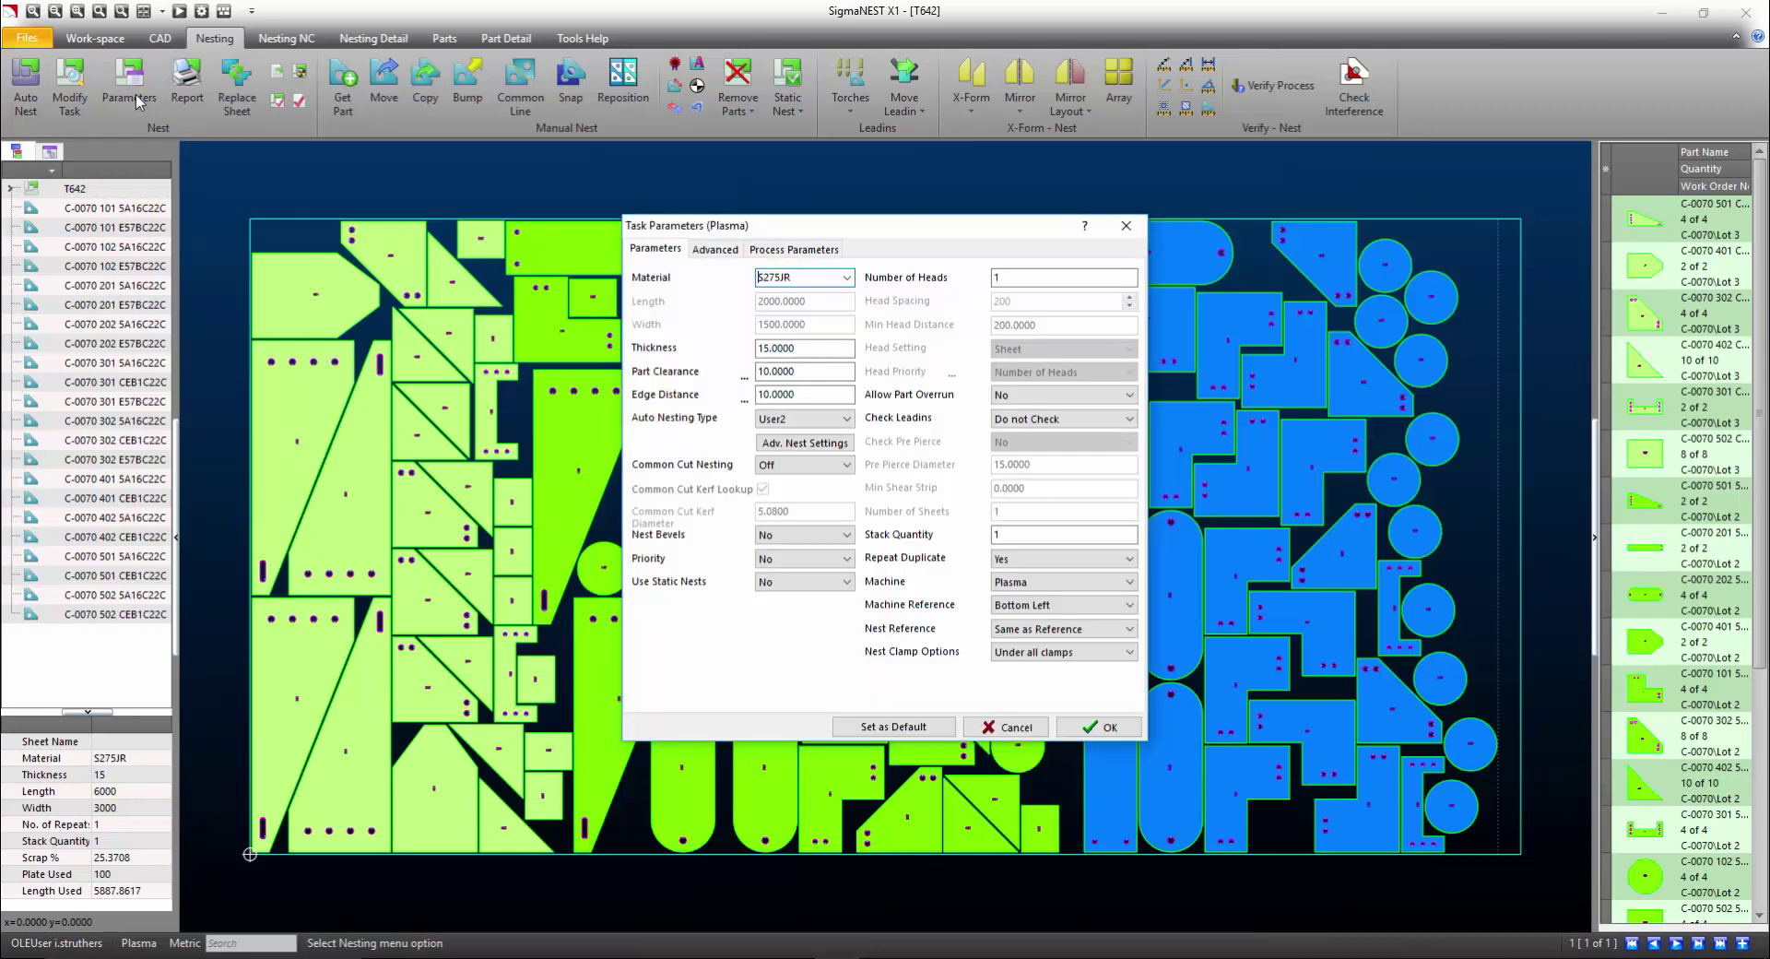
pyautogui.click(714, 249)
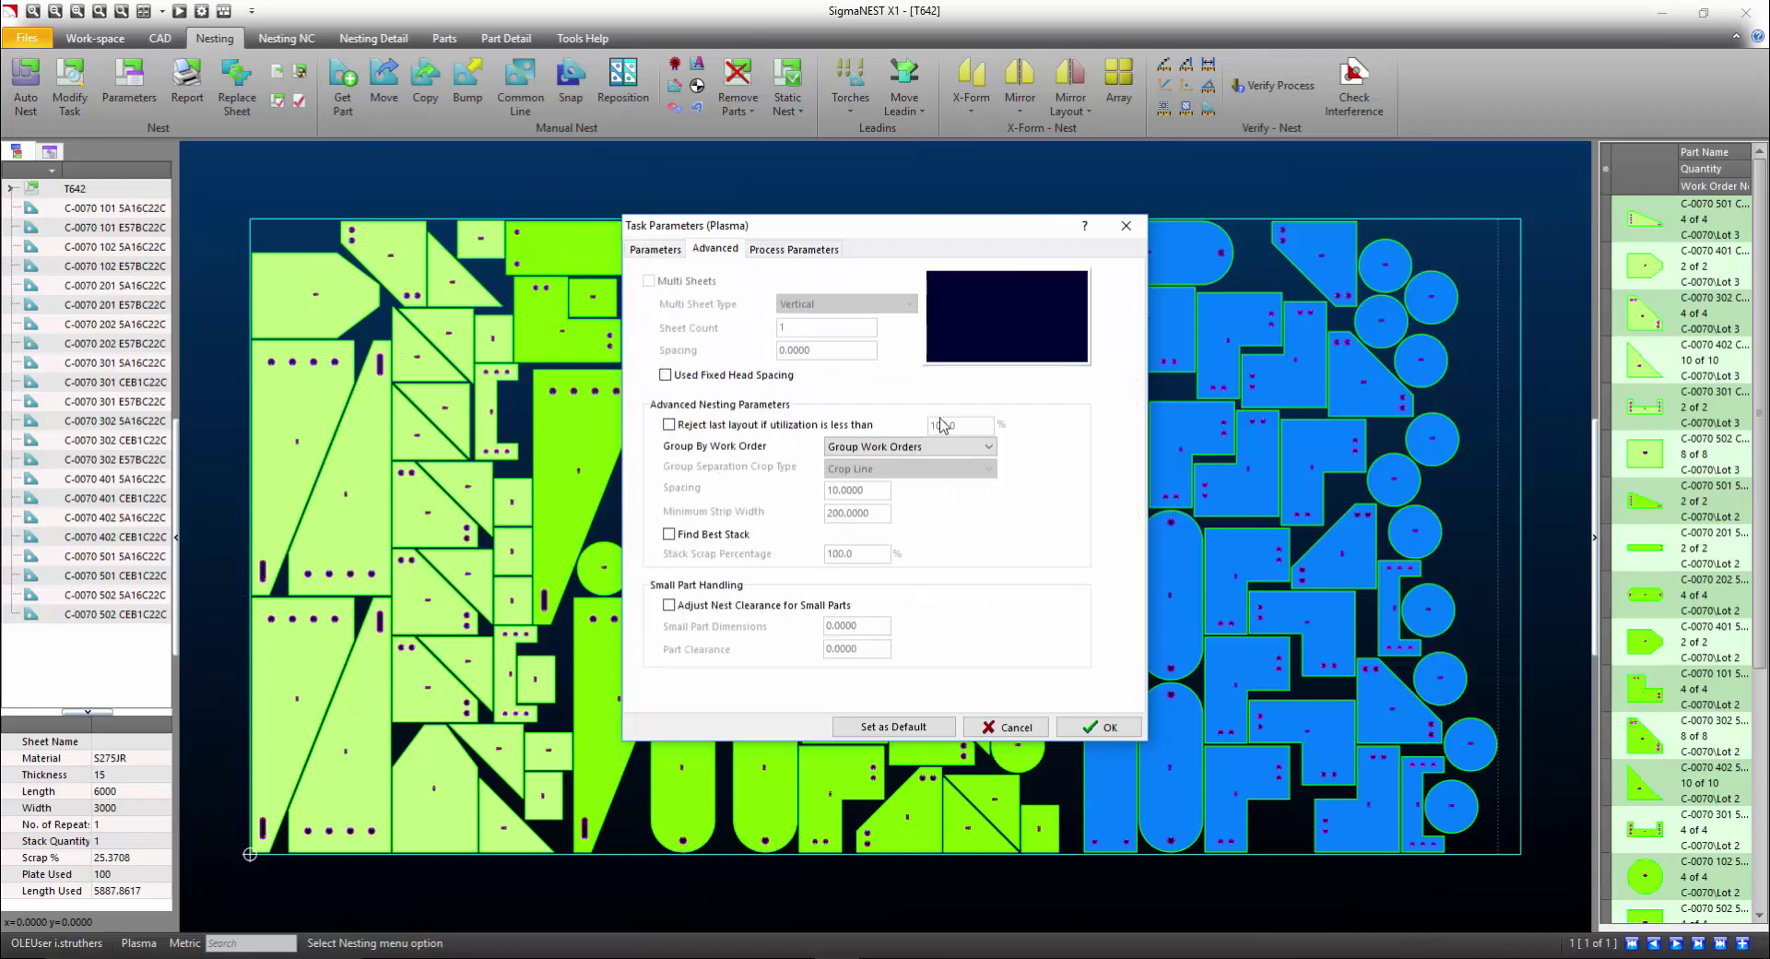
pyautogui.click(987, 448)
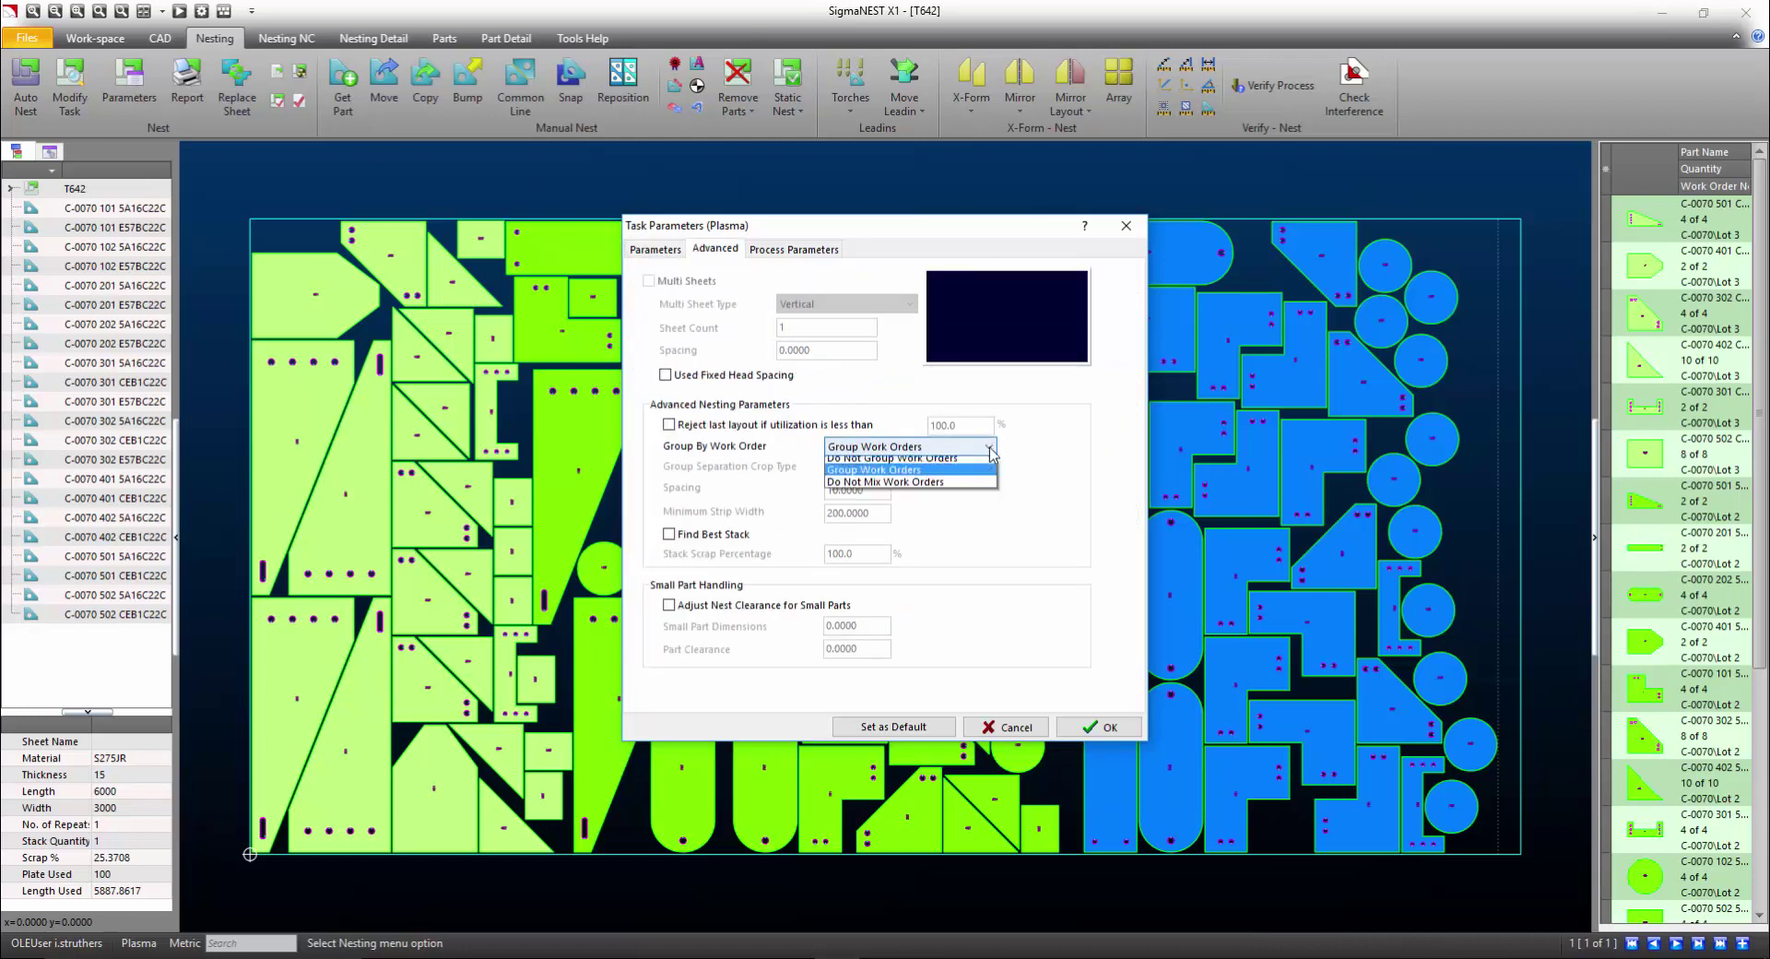
pyautogui.click(887, 488)
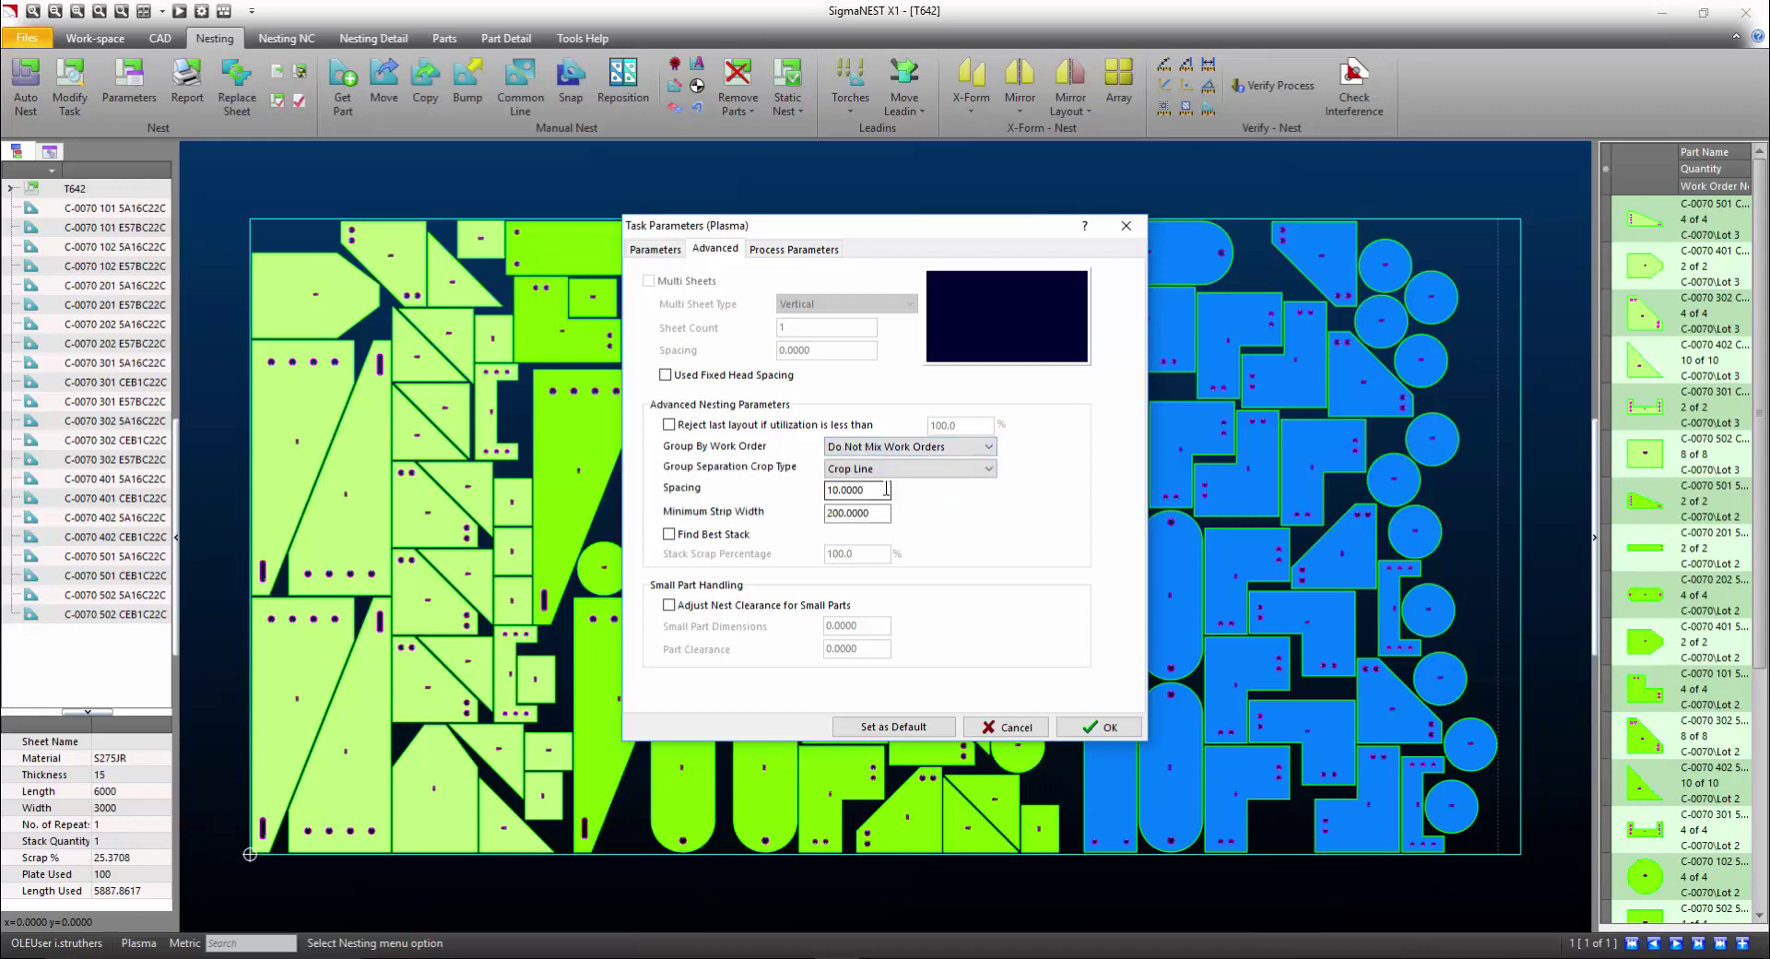
pyautogui.click(990, 470)
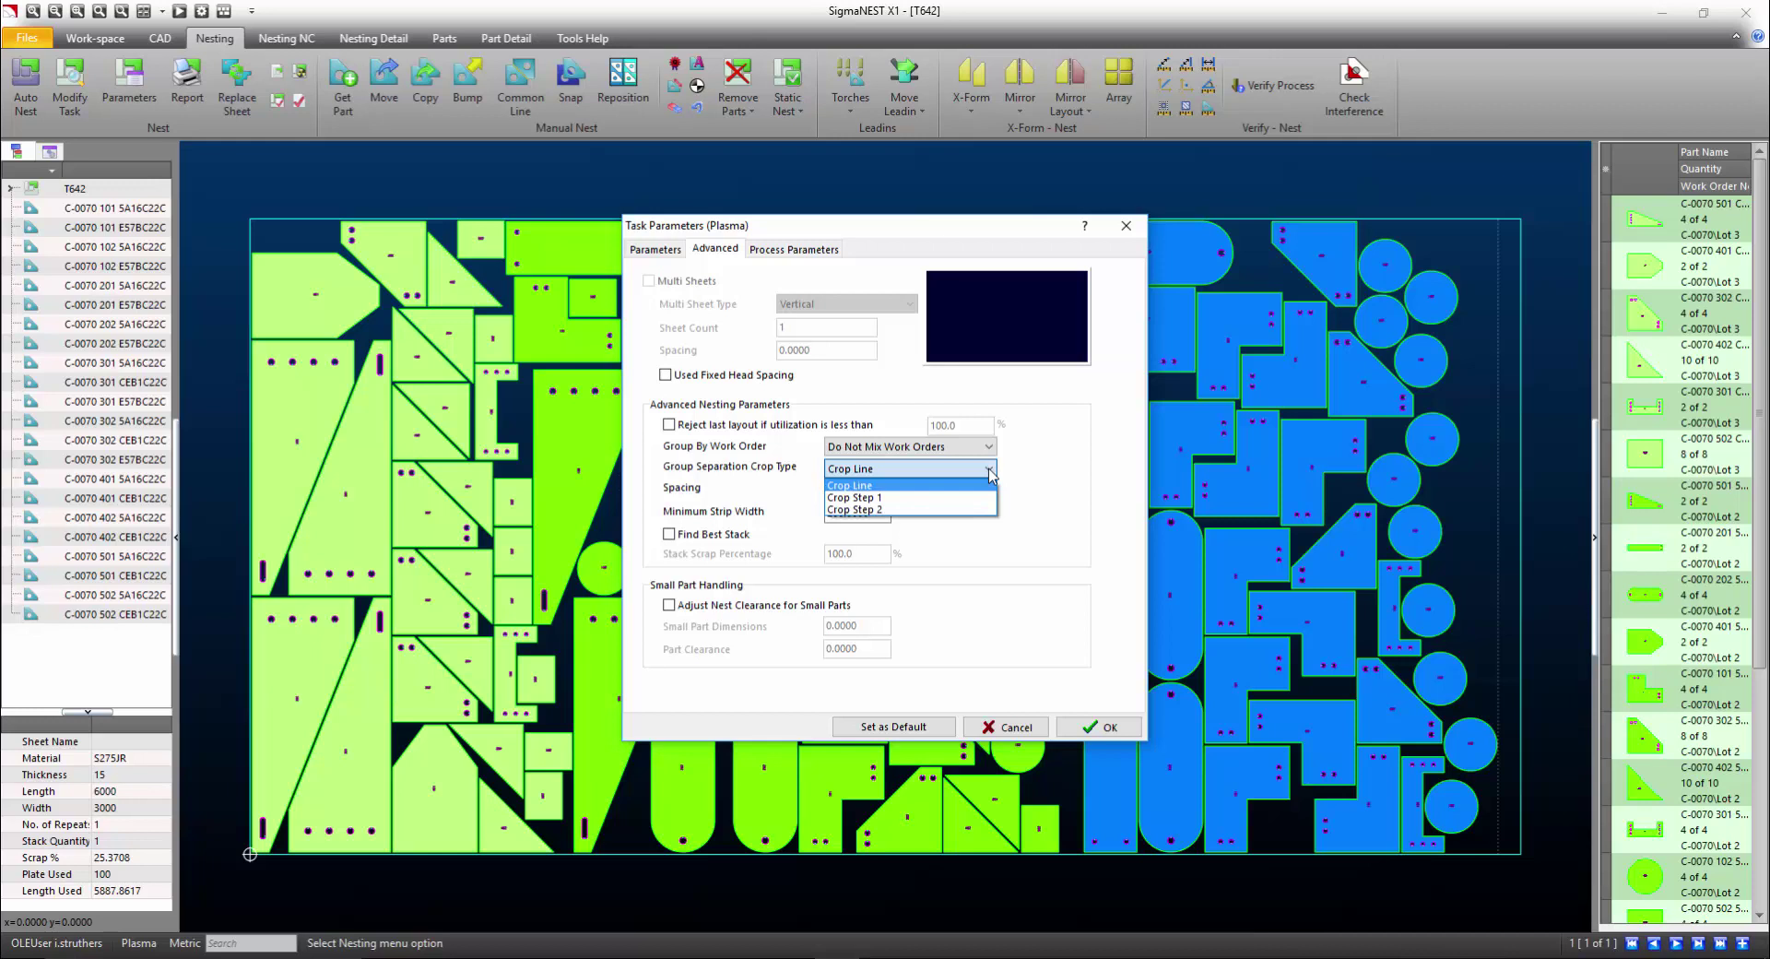
pyautogui.click(991, 475)
pyautogui.click(857, 512)
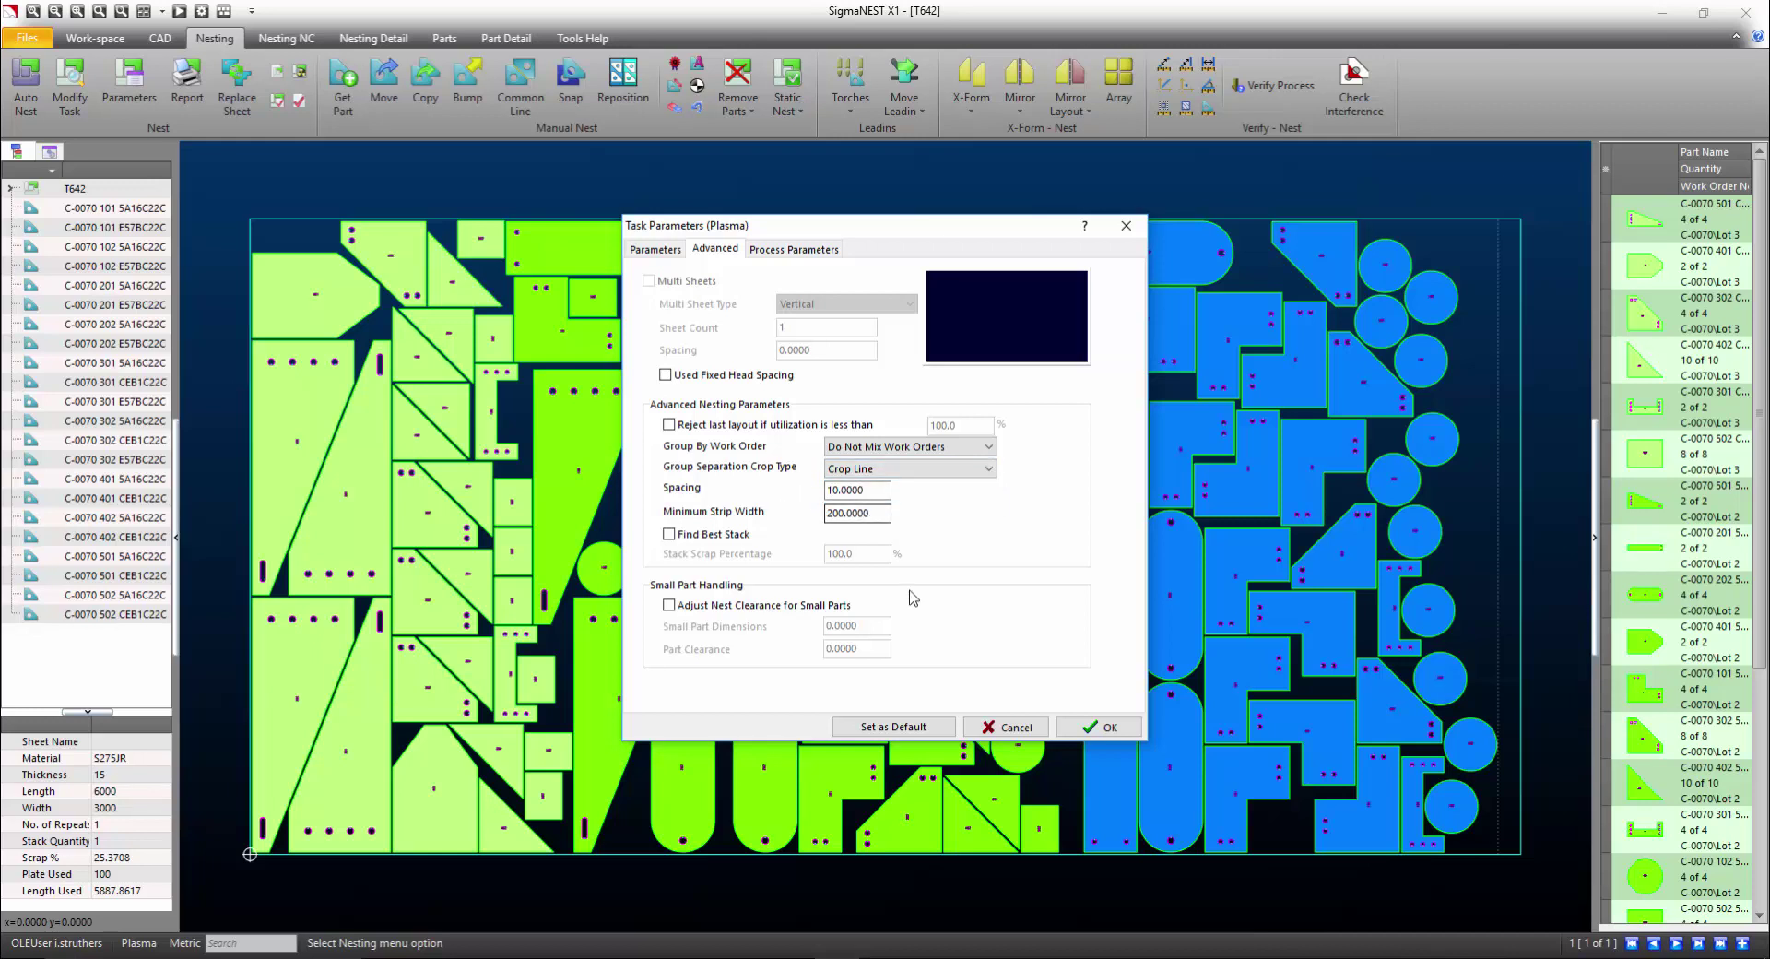
pyautogui.click(1102, 727)
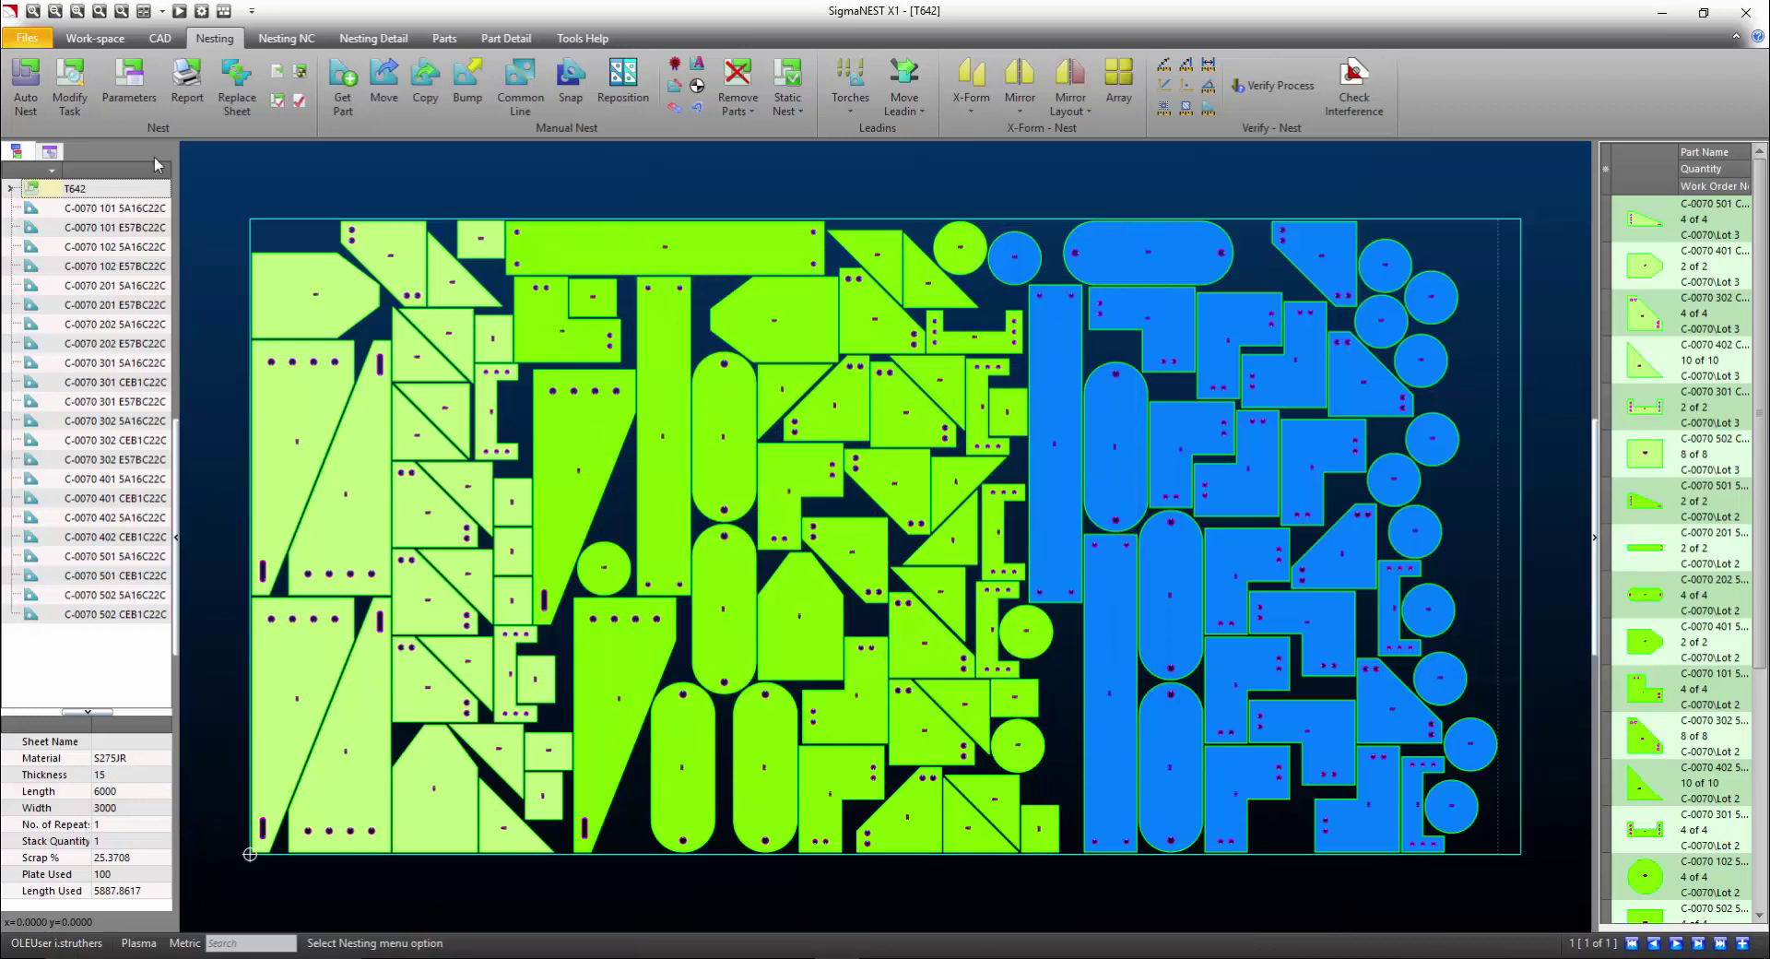
pyautogui.click(12, 92)
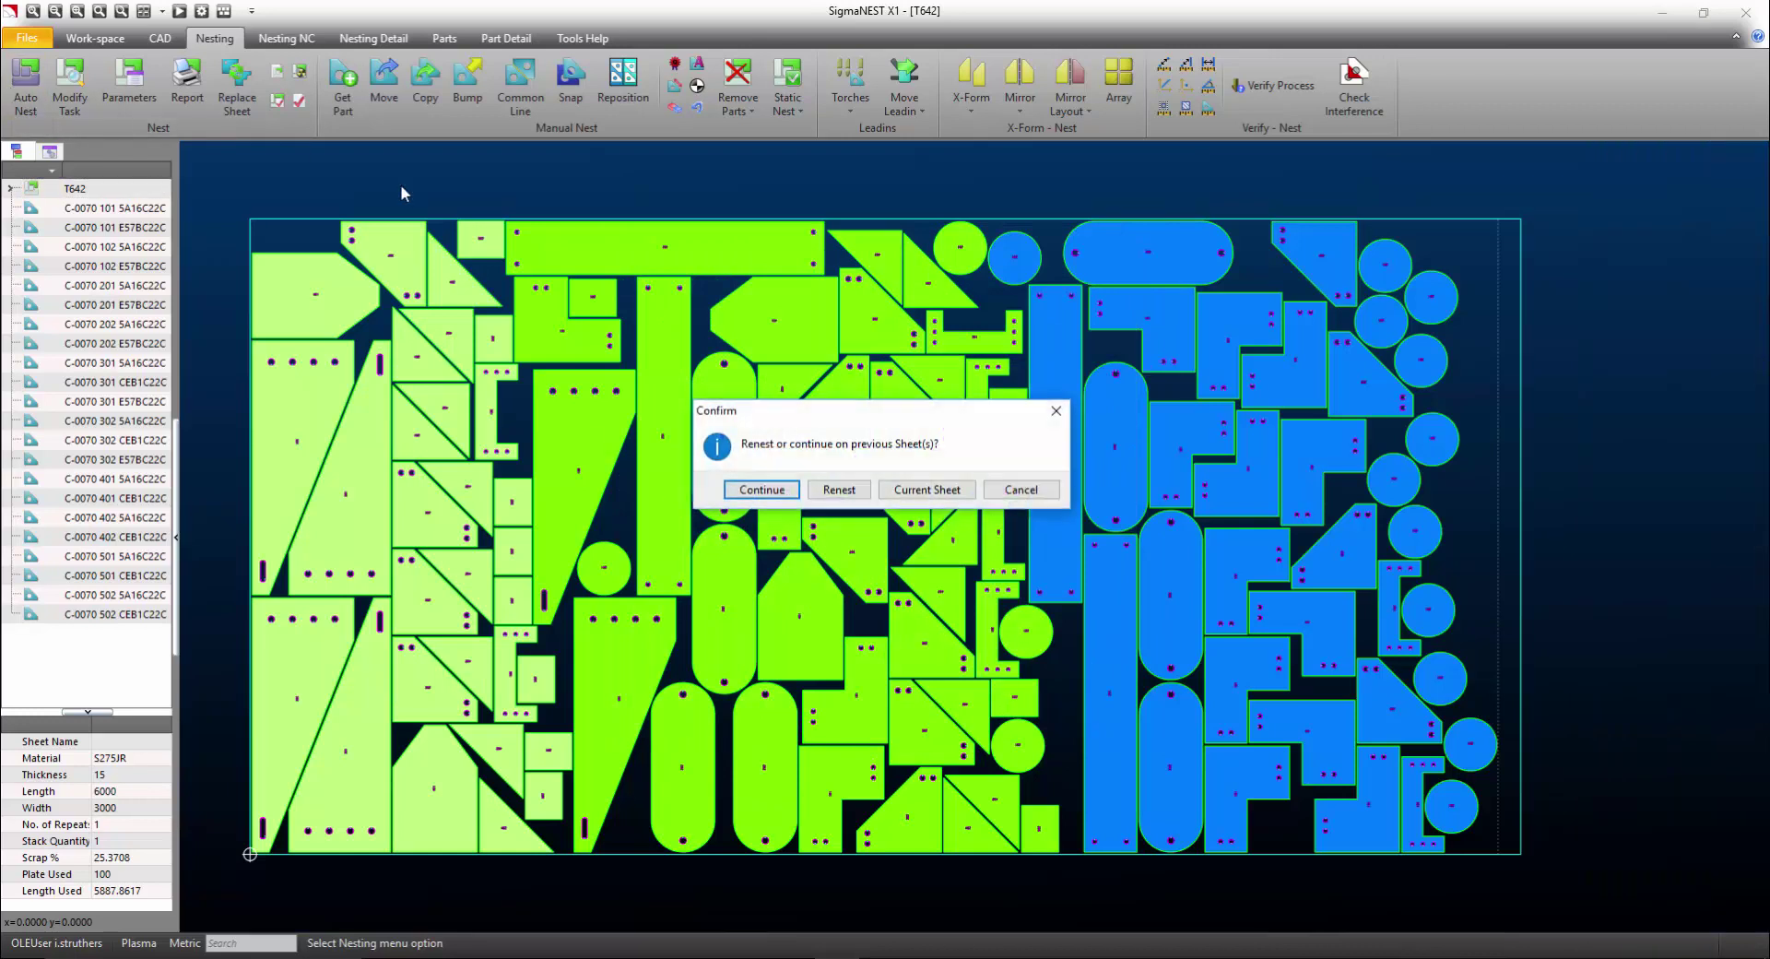
pyautogui.click(839, 492)
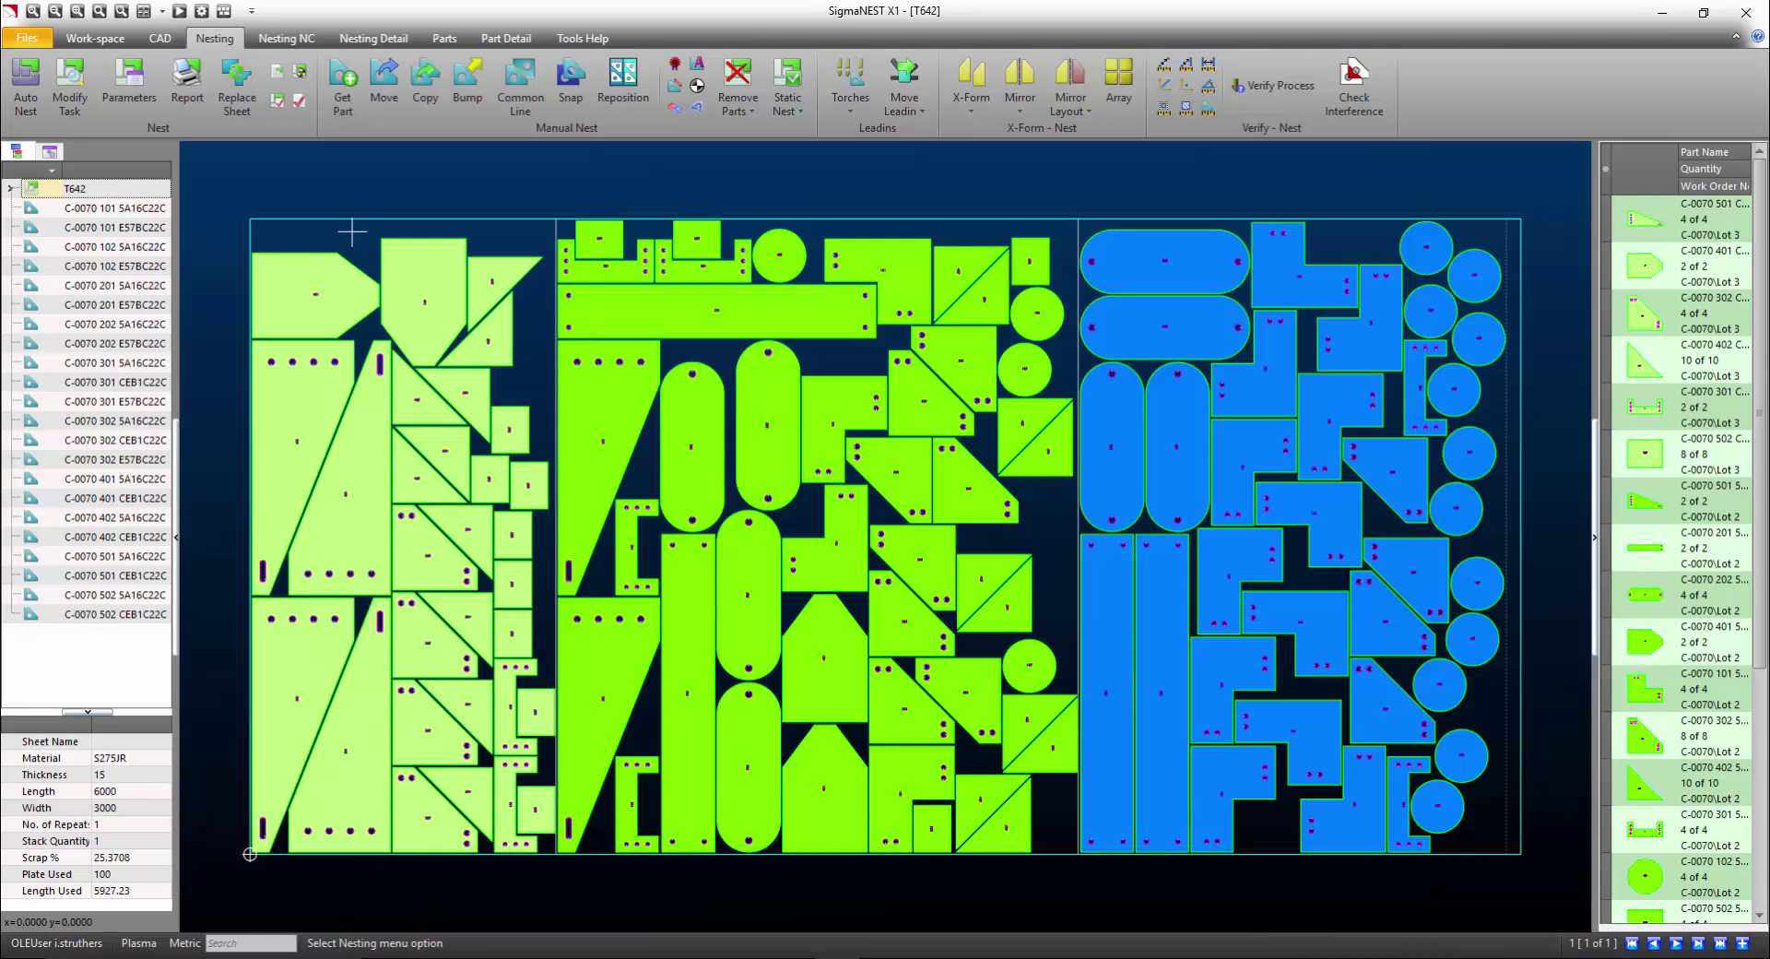
# Preview the task's Layout Detail Work Orders report and examine the layout and the work order of each part
pyautogui.click(187, 87)
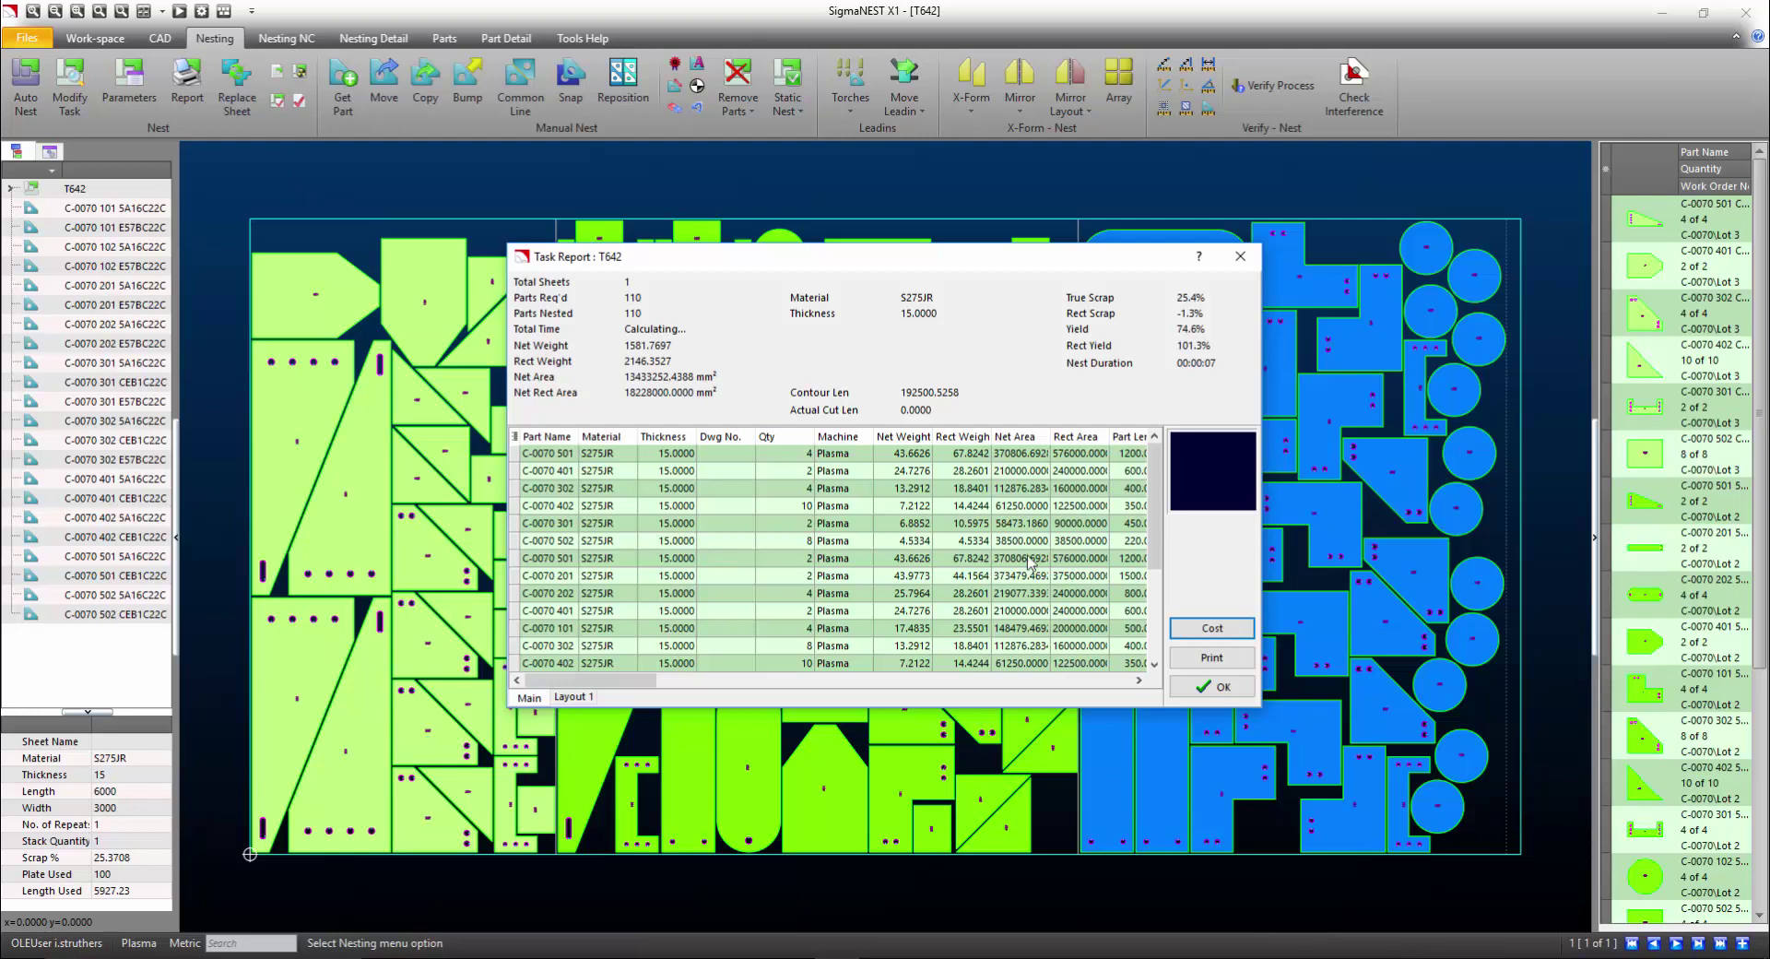
pyautogui.click(1211, 658)
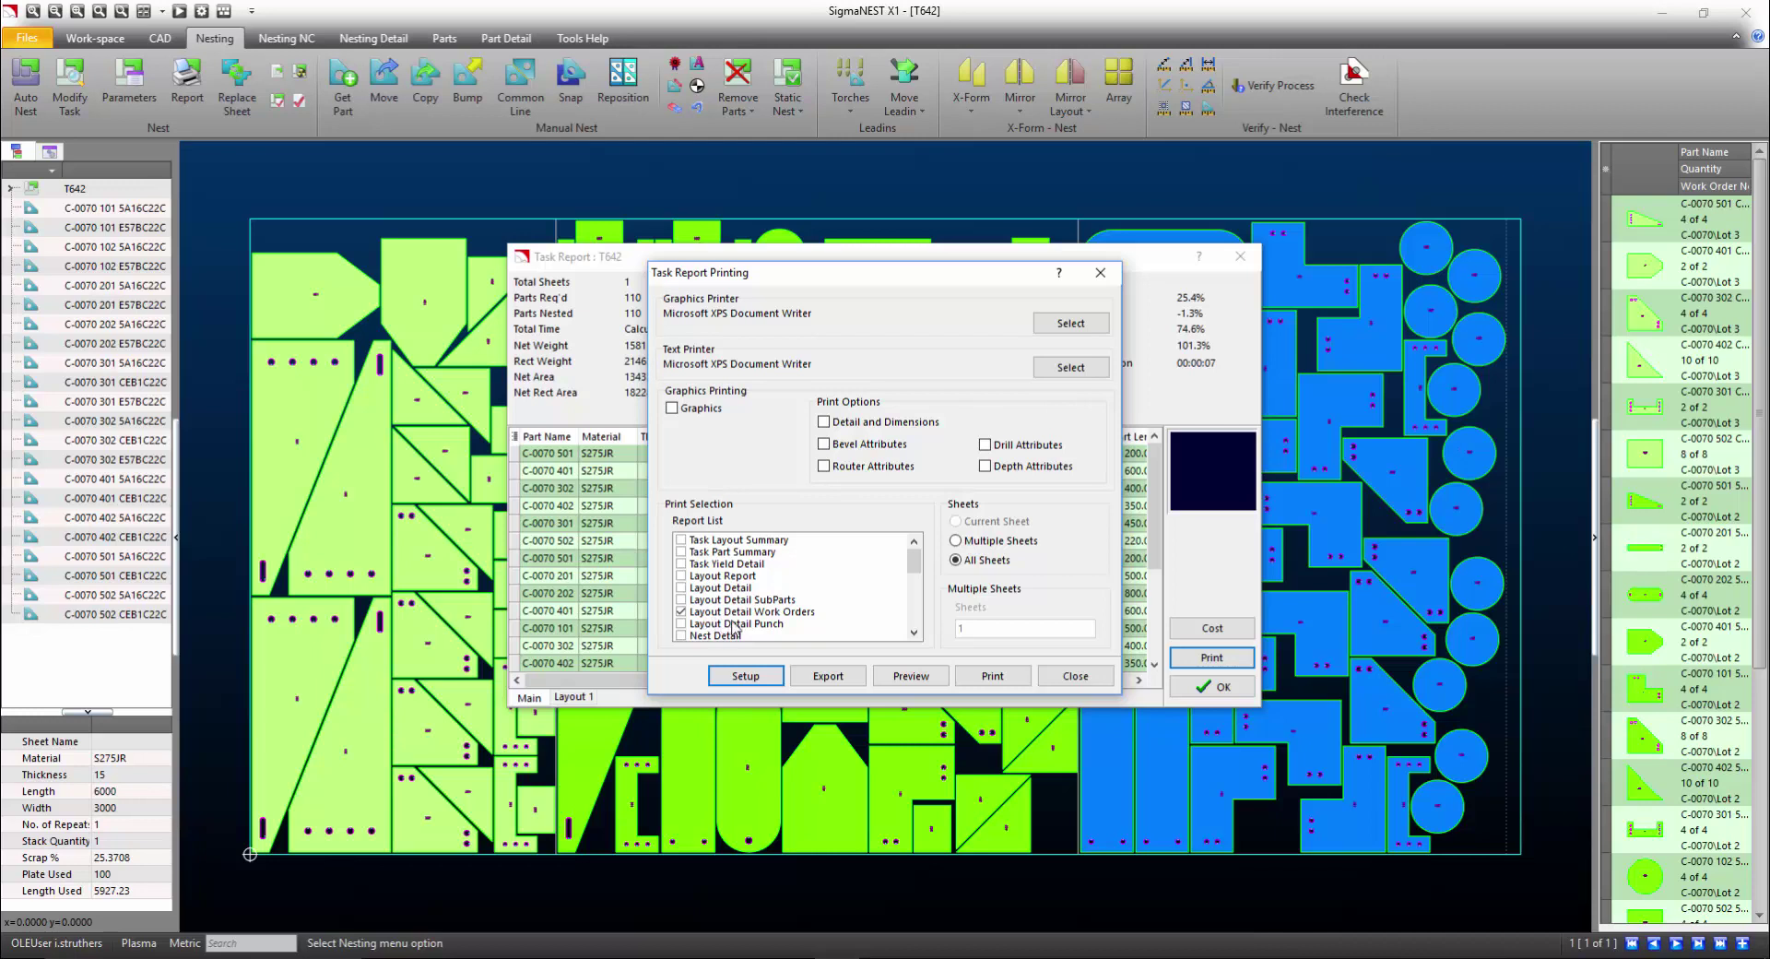
pyautogui.click(911, 675)
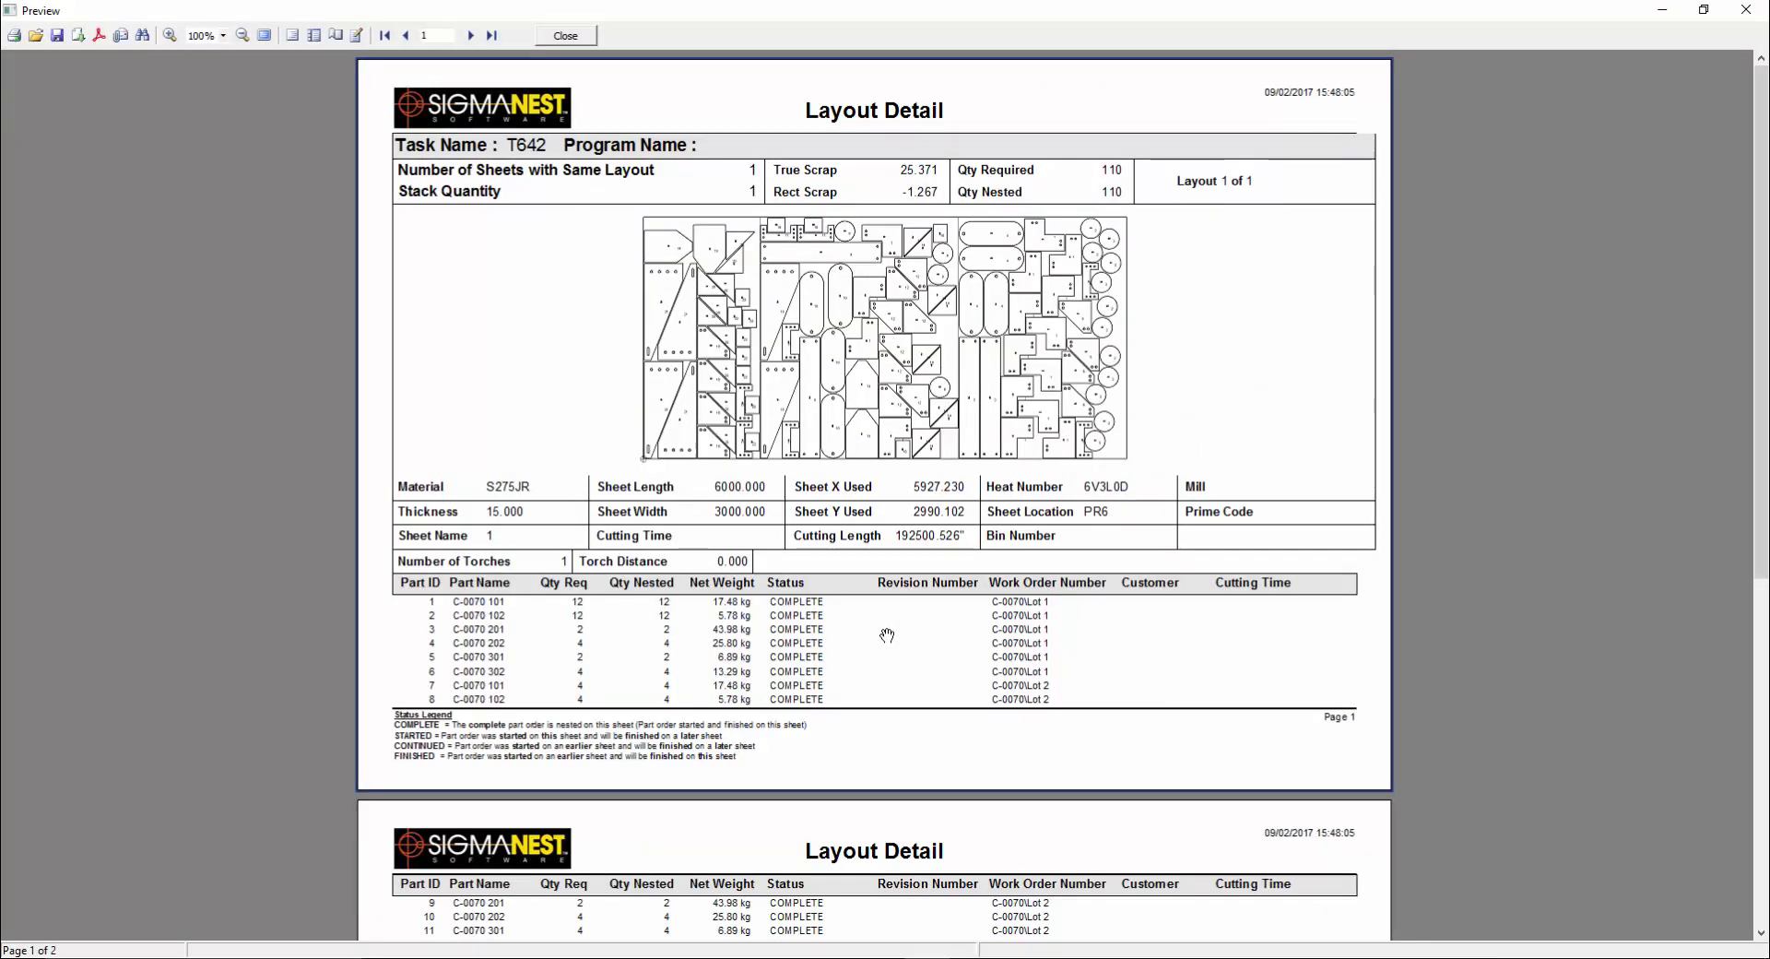
pyautogui.scroll(-2, 886, 635)
pyautogui.scroll(-1, 886, 635)
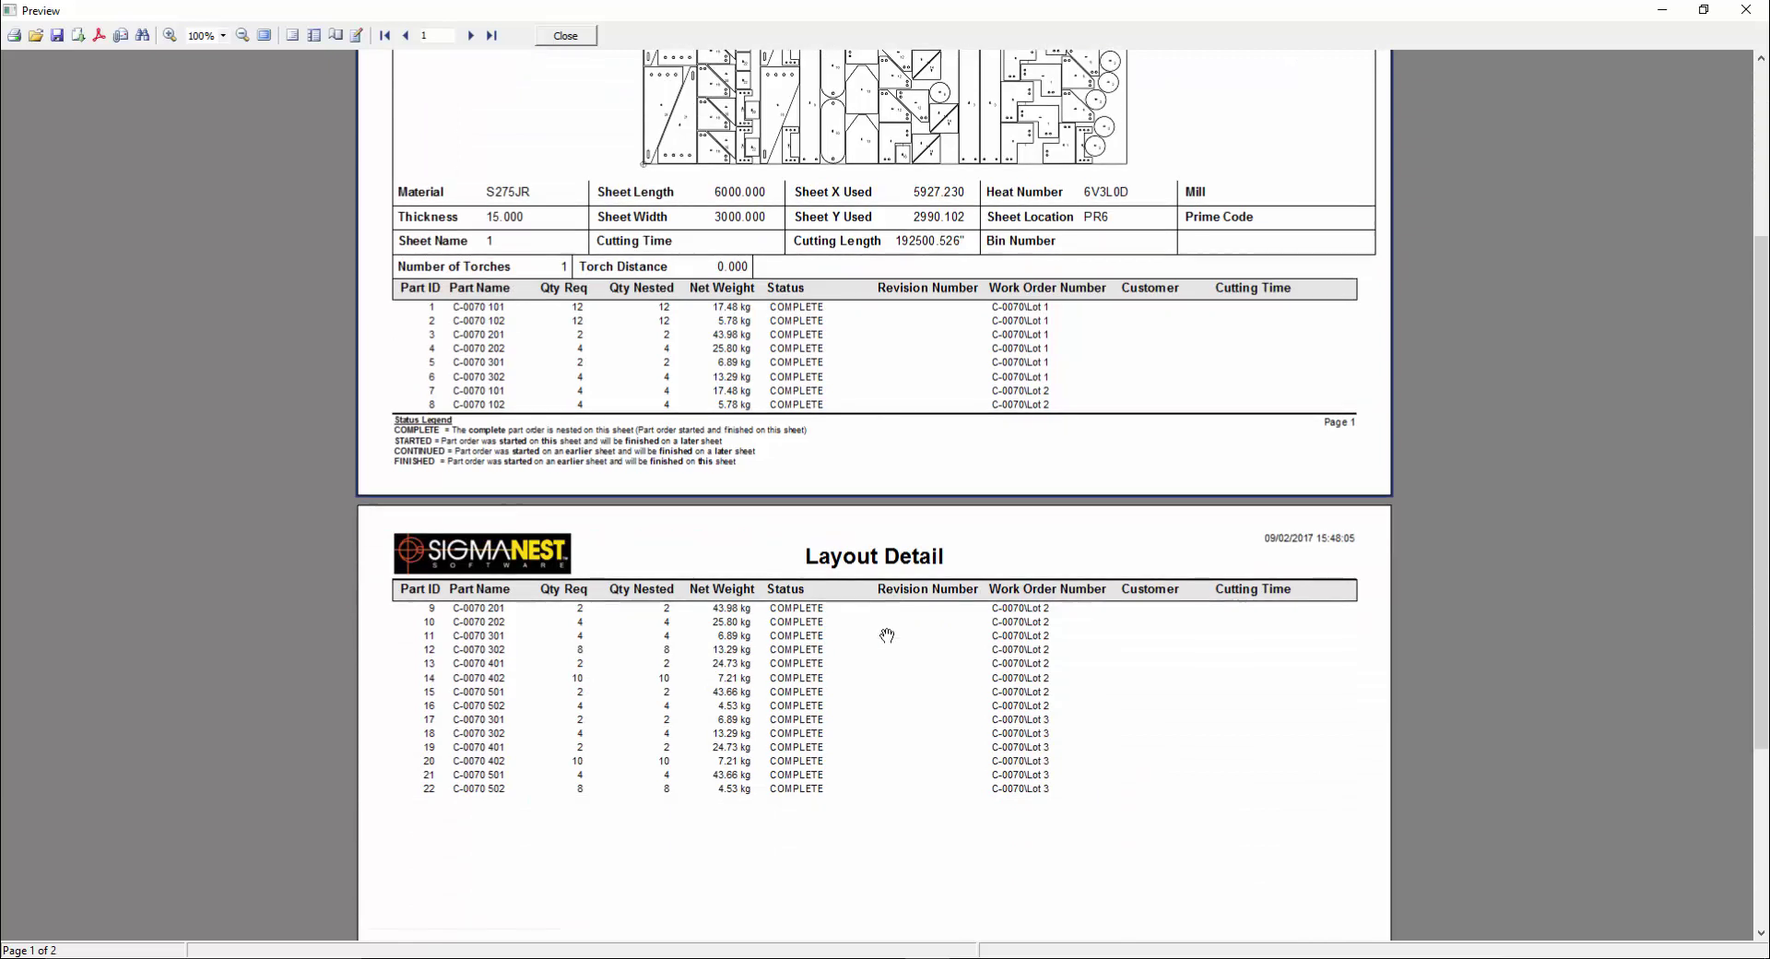
pyautogui.scroll(1, 886, 635)
pyautogui.scroll(2, 886, 635)
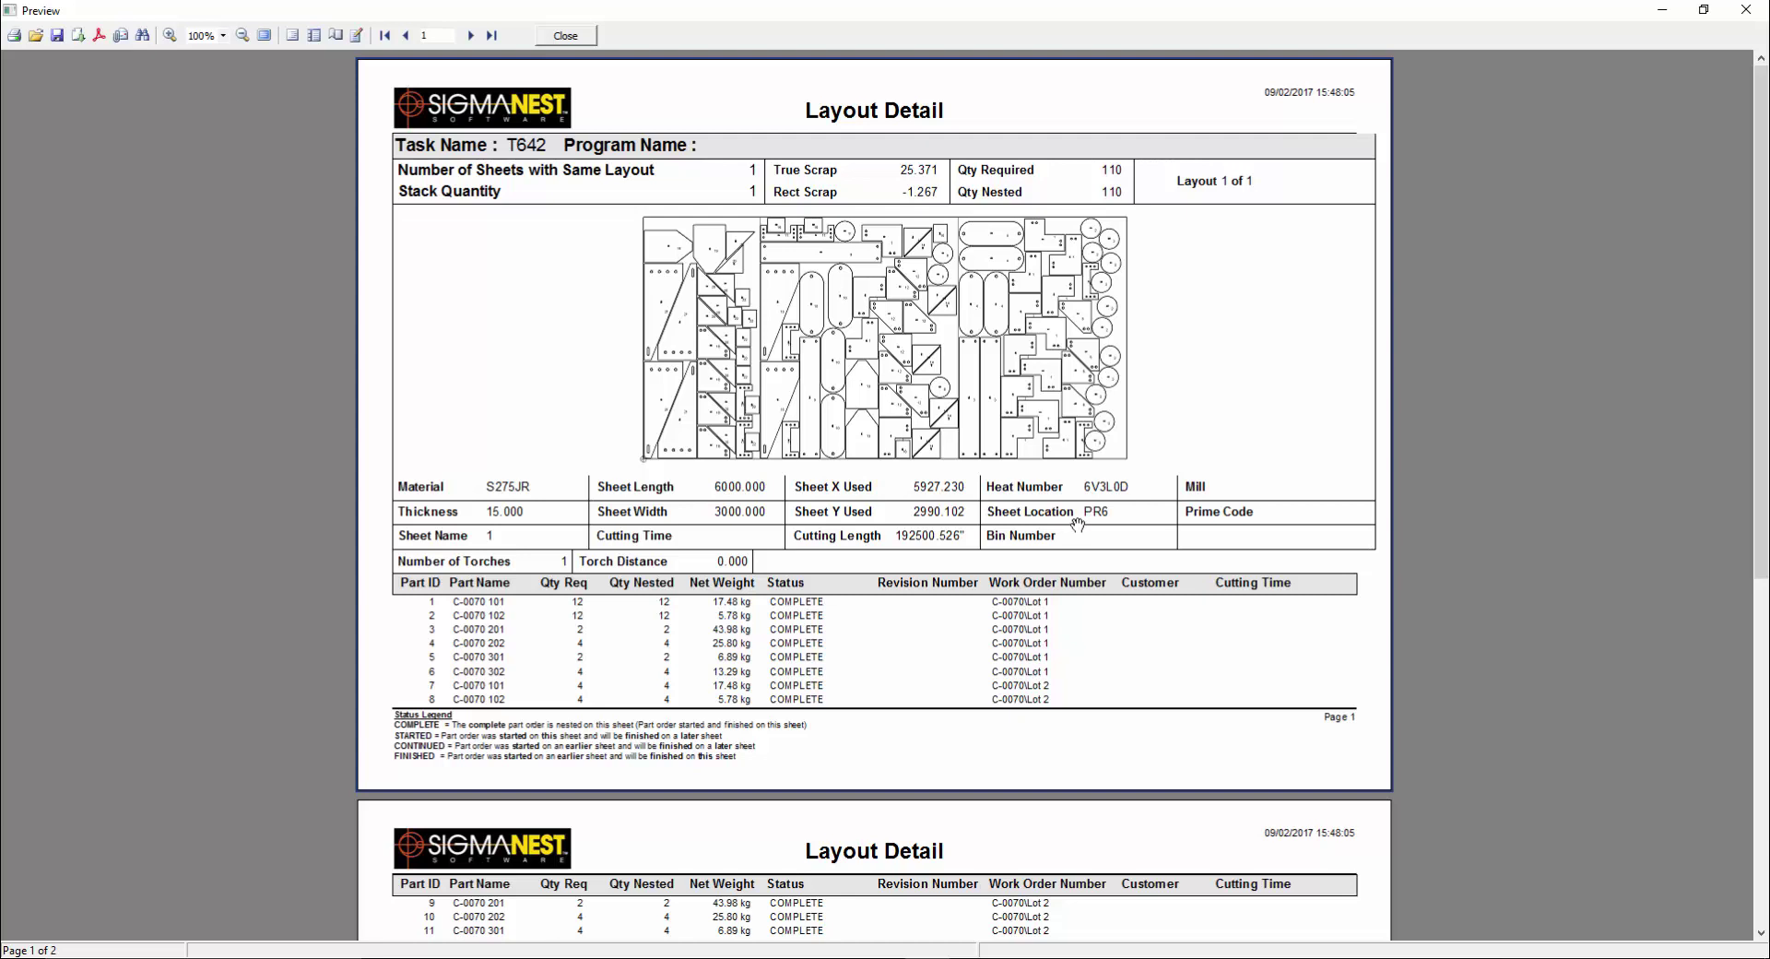
pyautogui.click(574, 37)
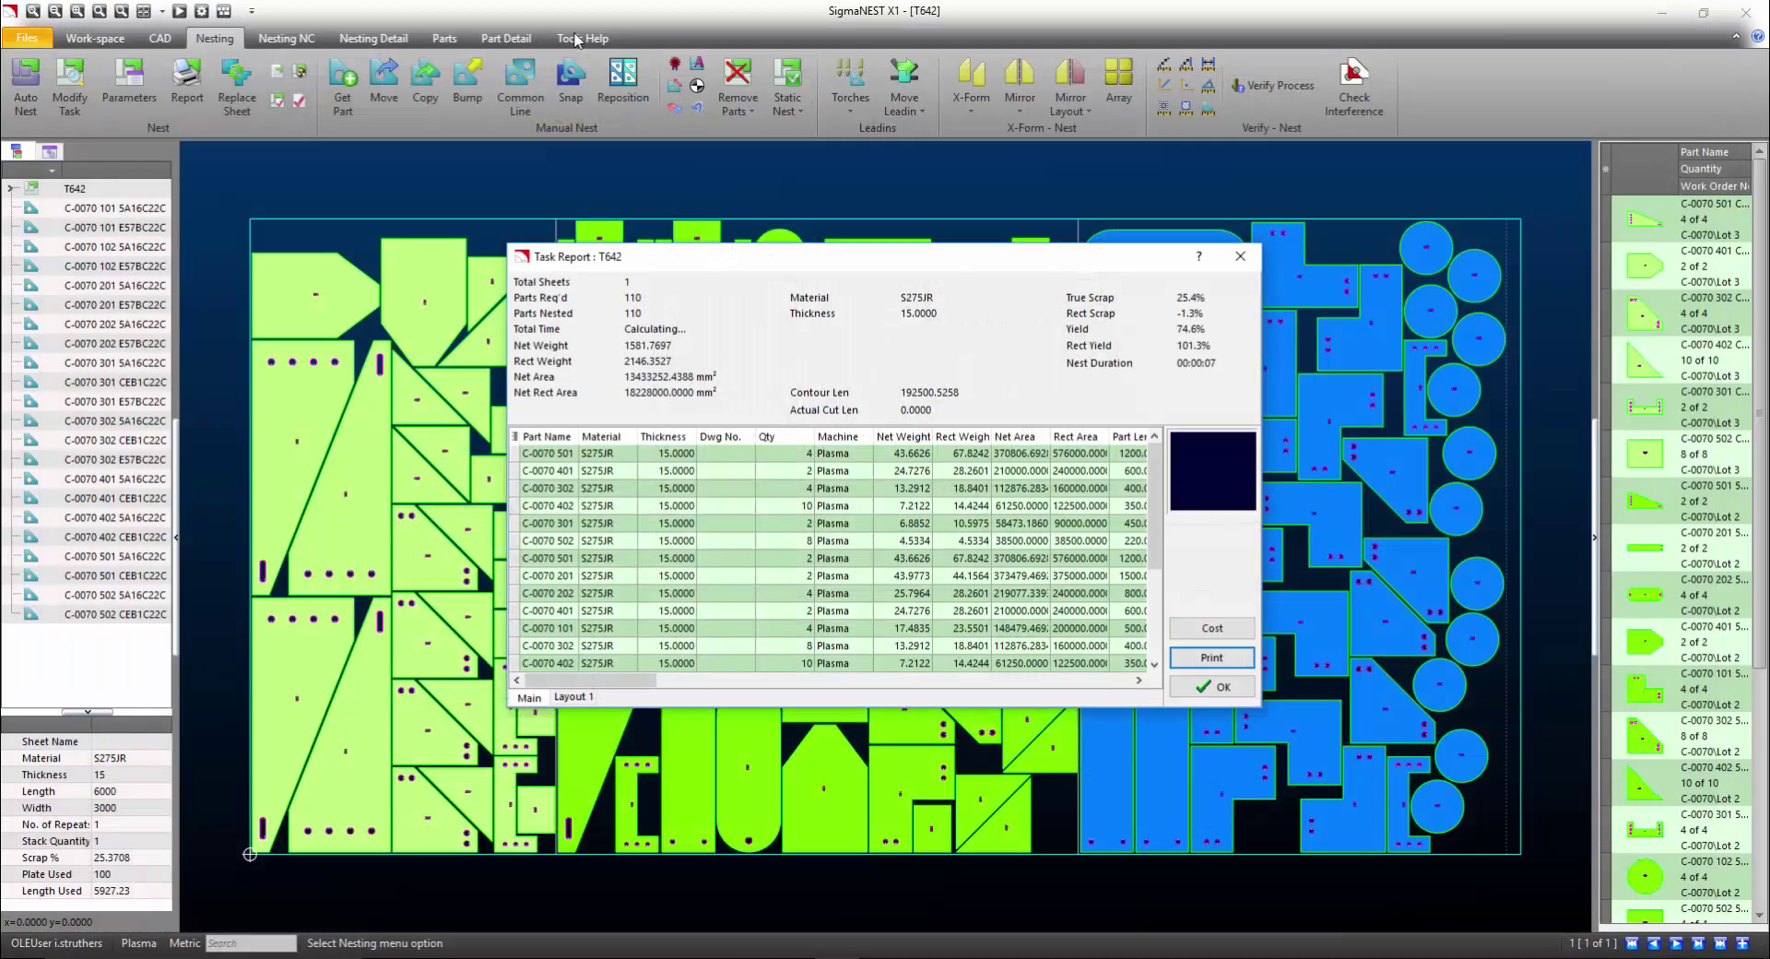
pyautogui.click(1212, 689)
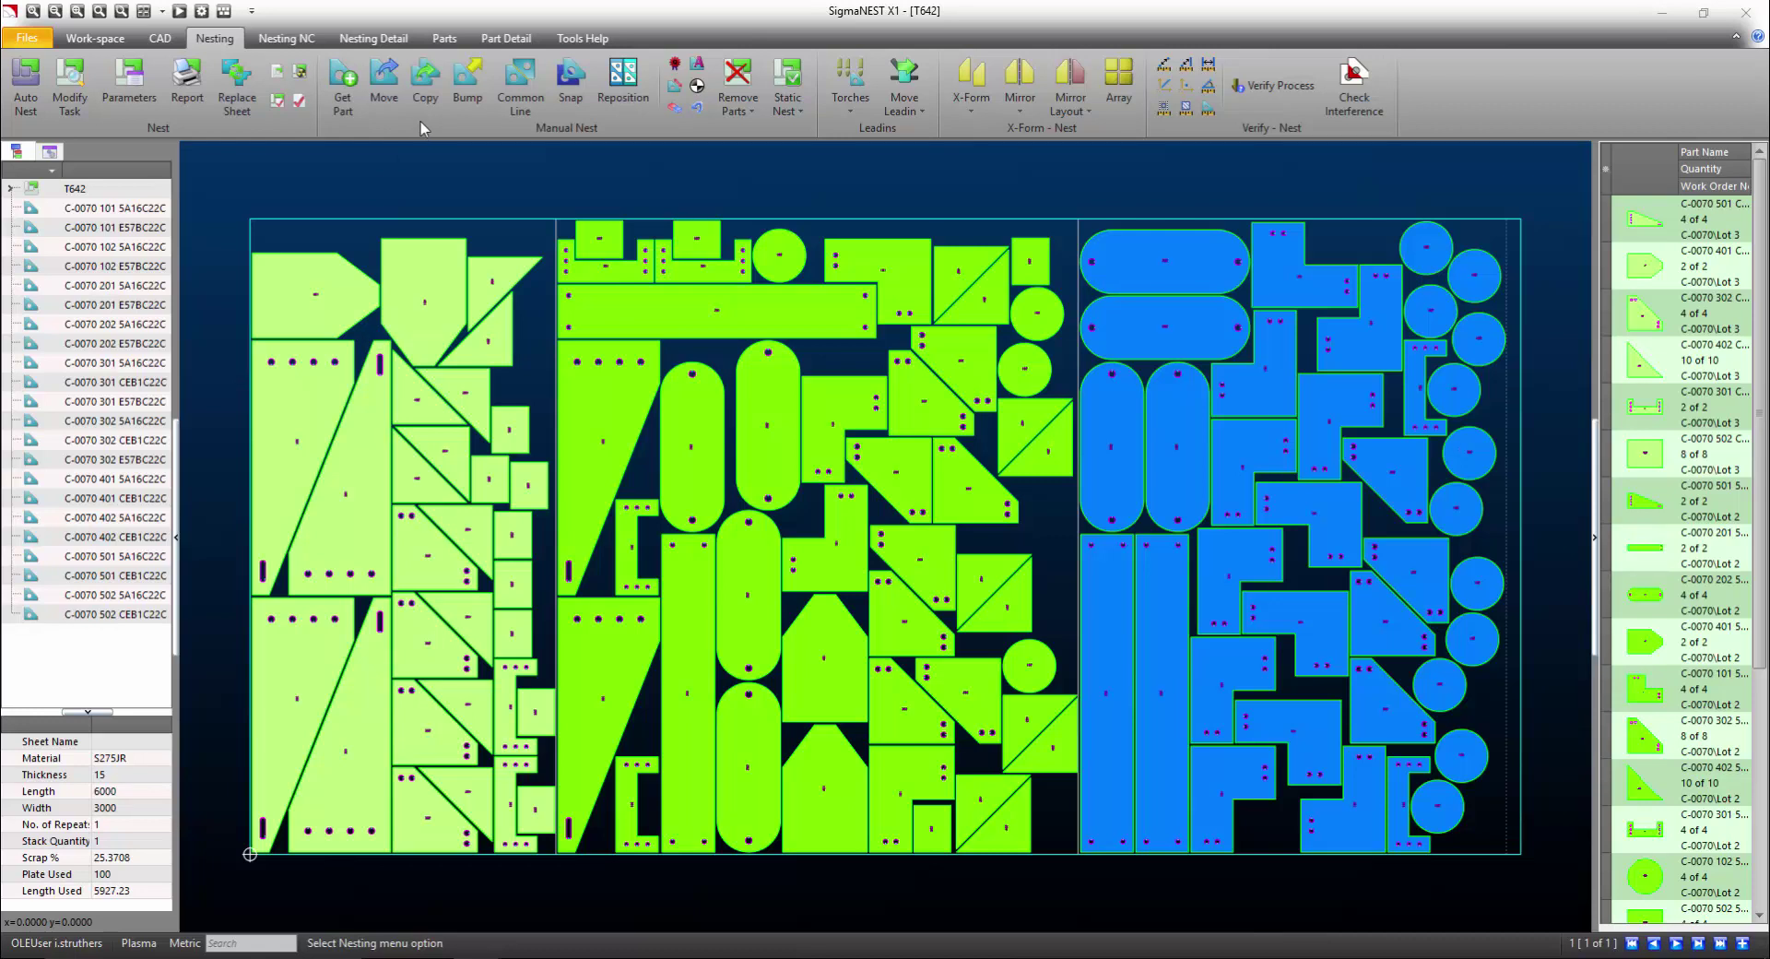
# Generate the cutting paths for all sheets with Auto NC, using the Min Move 1 cutting order and Plasma process
pyautogui.click(293, 40)
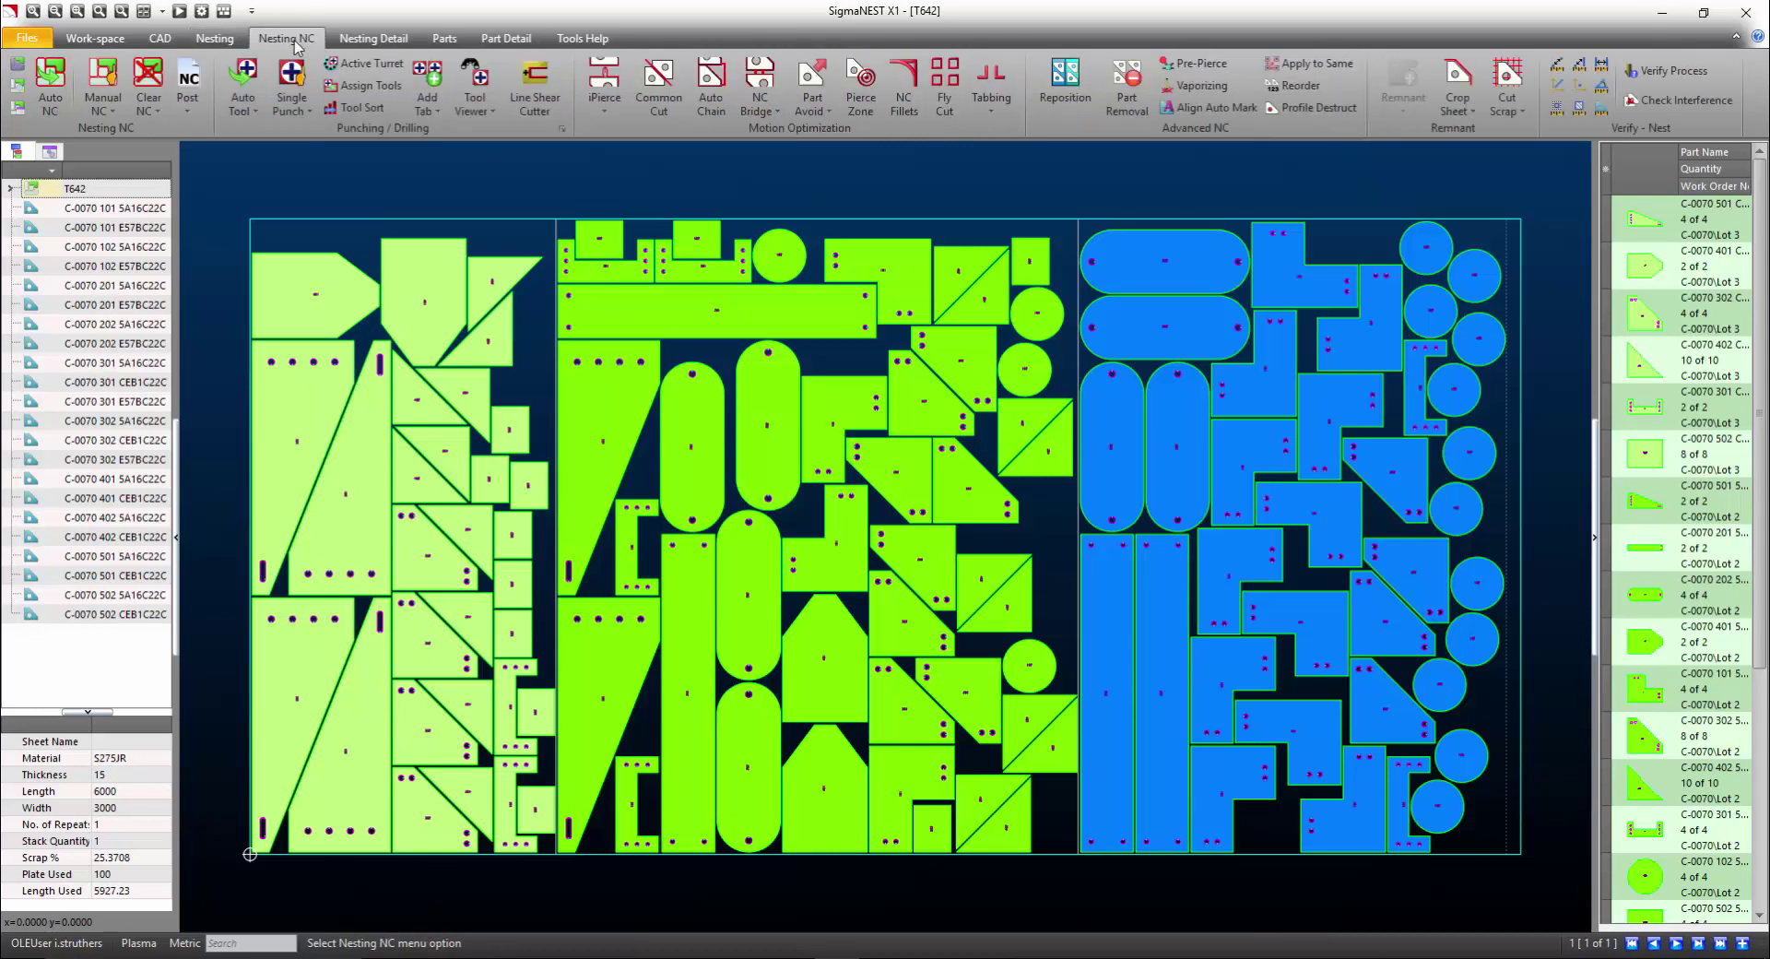
pyautogui.click(57, 78)
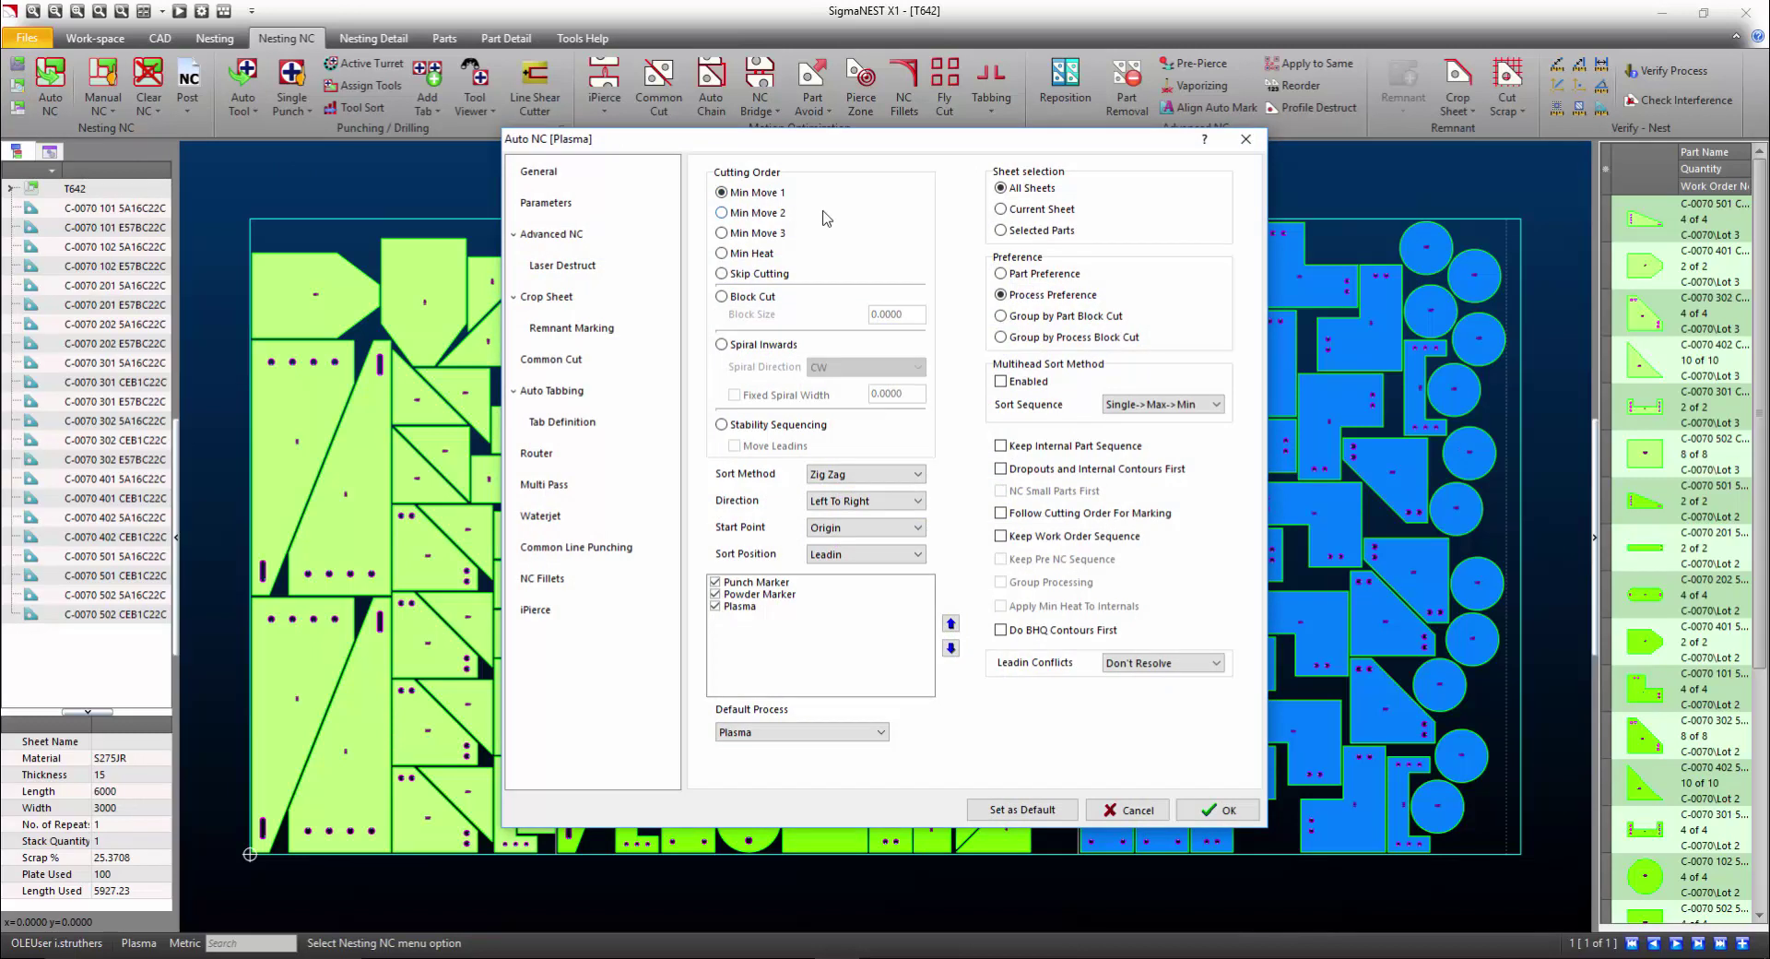
pyautogui.click(1227, 811)
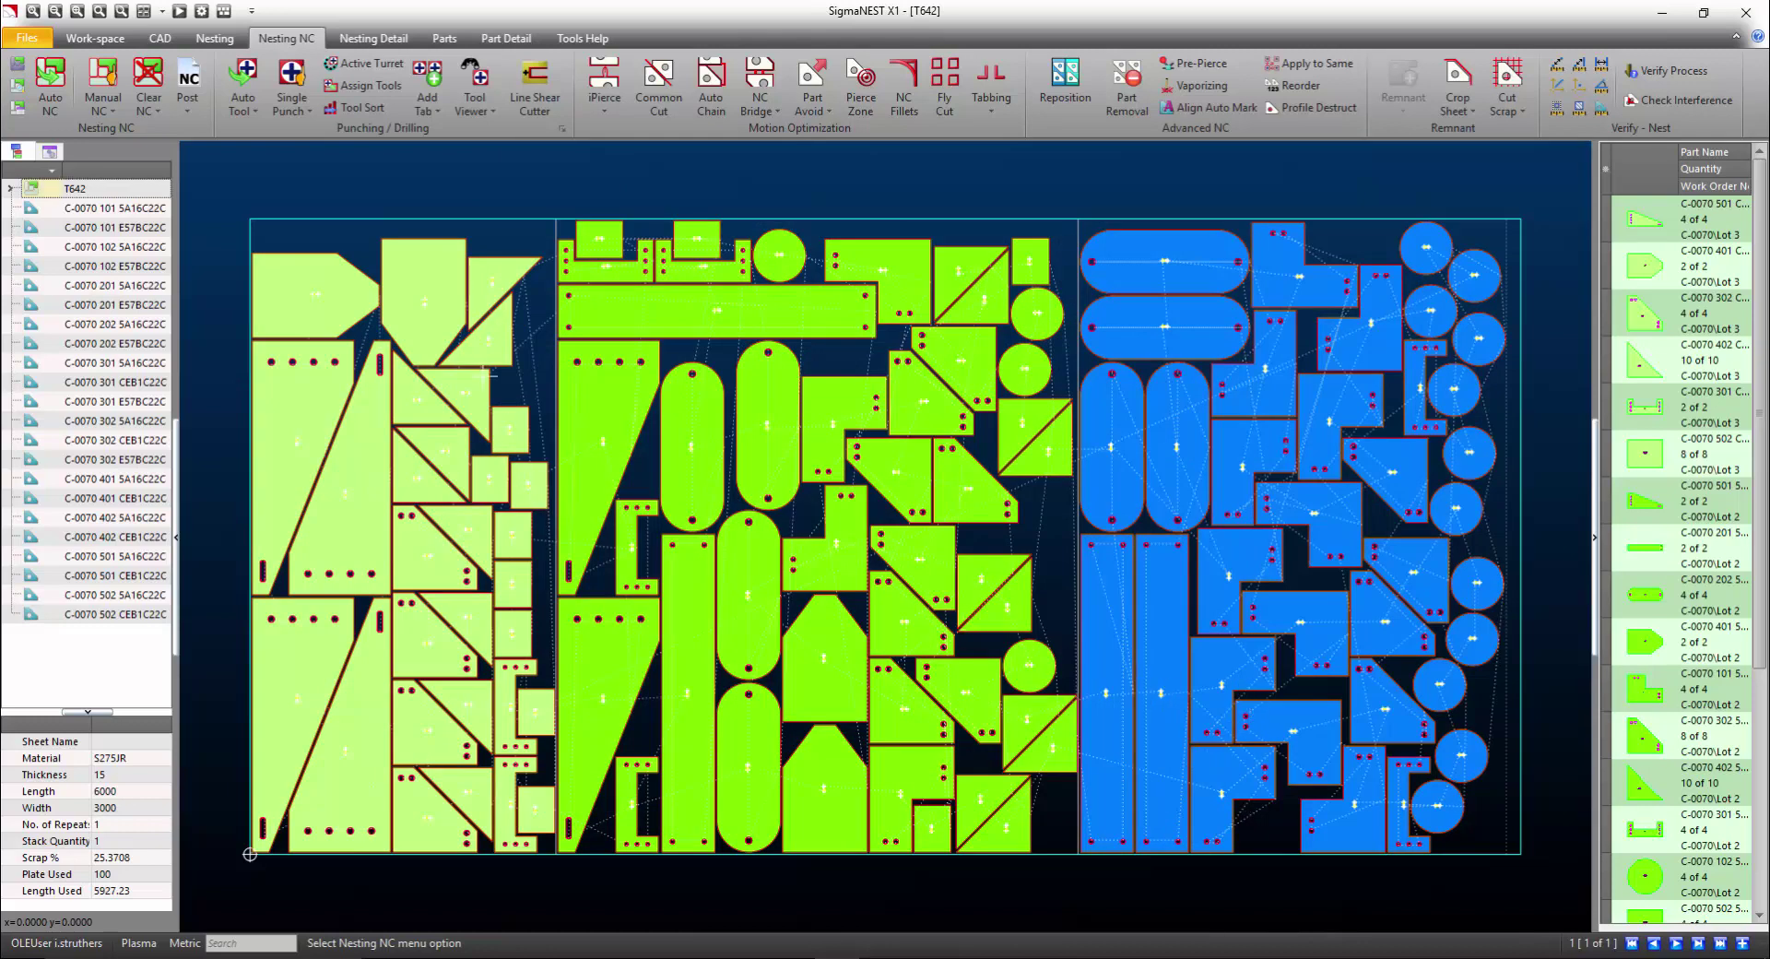
# Post the single sheet for the Plasma machine and check the output file 3.TXT in the NC folder
pyautogui.click(188, 92)
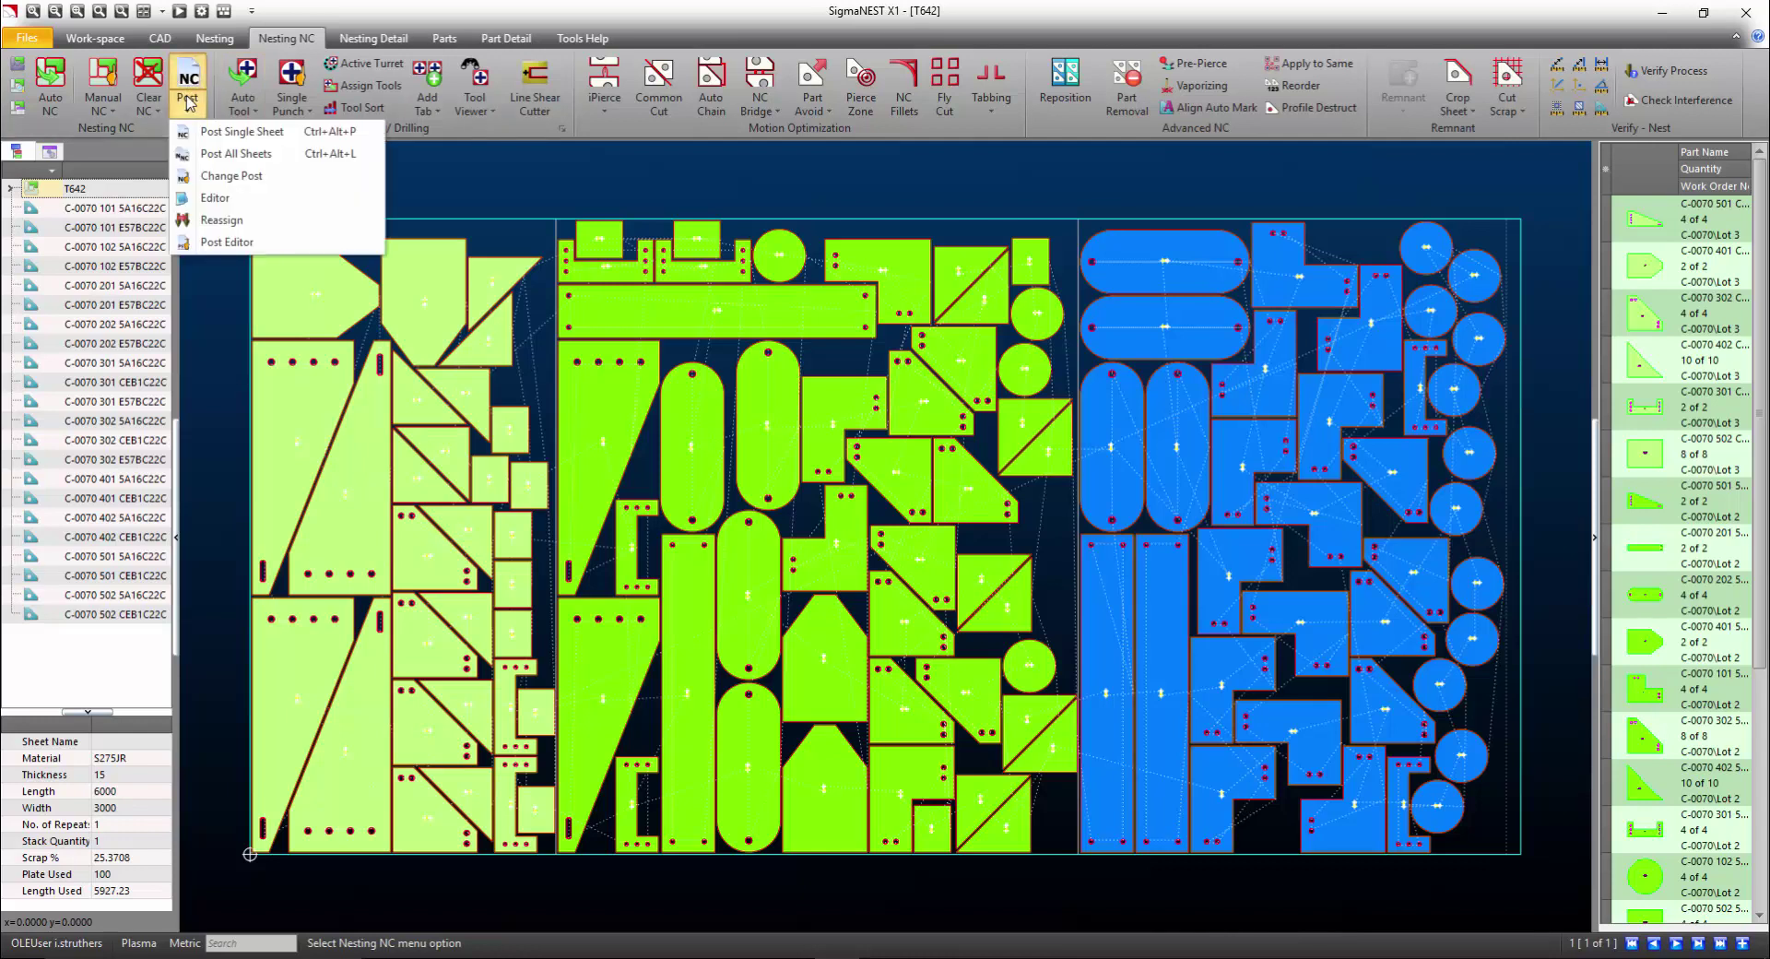
pyautogui.click(273, 136)
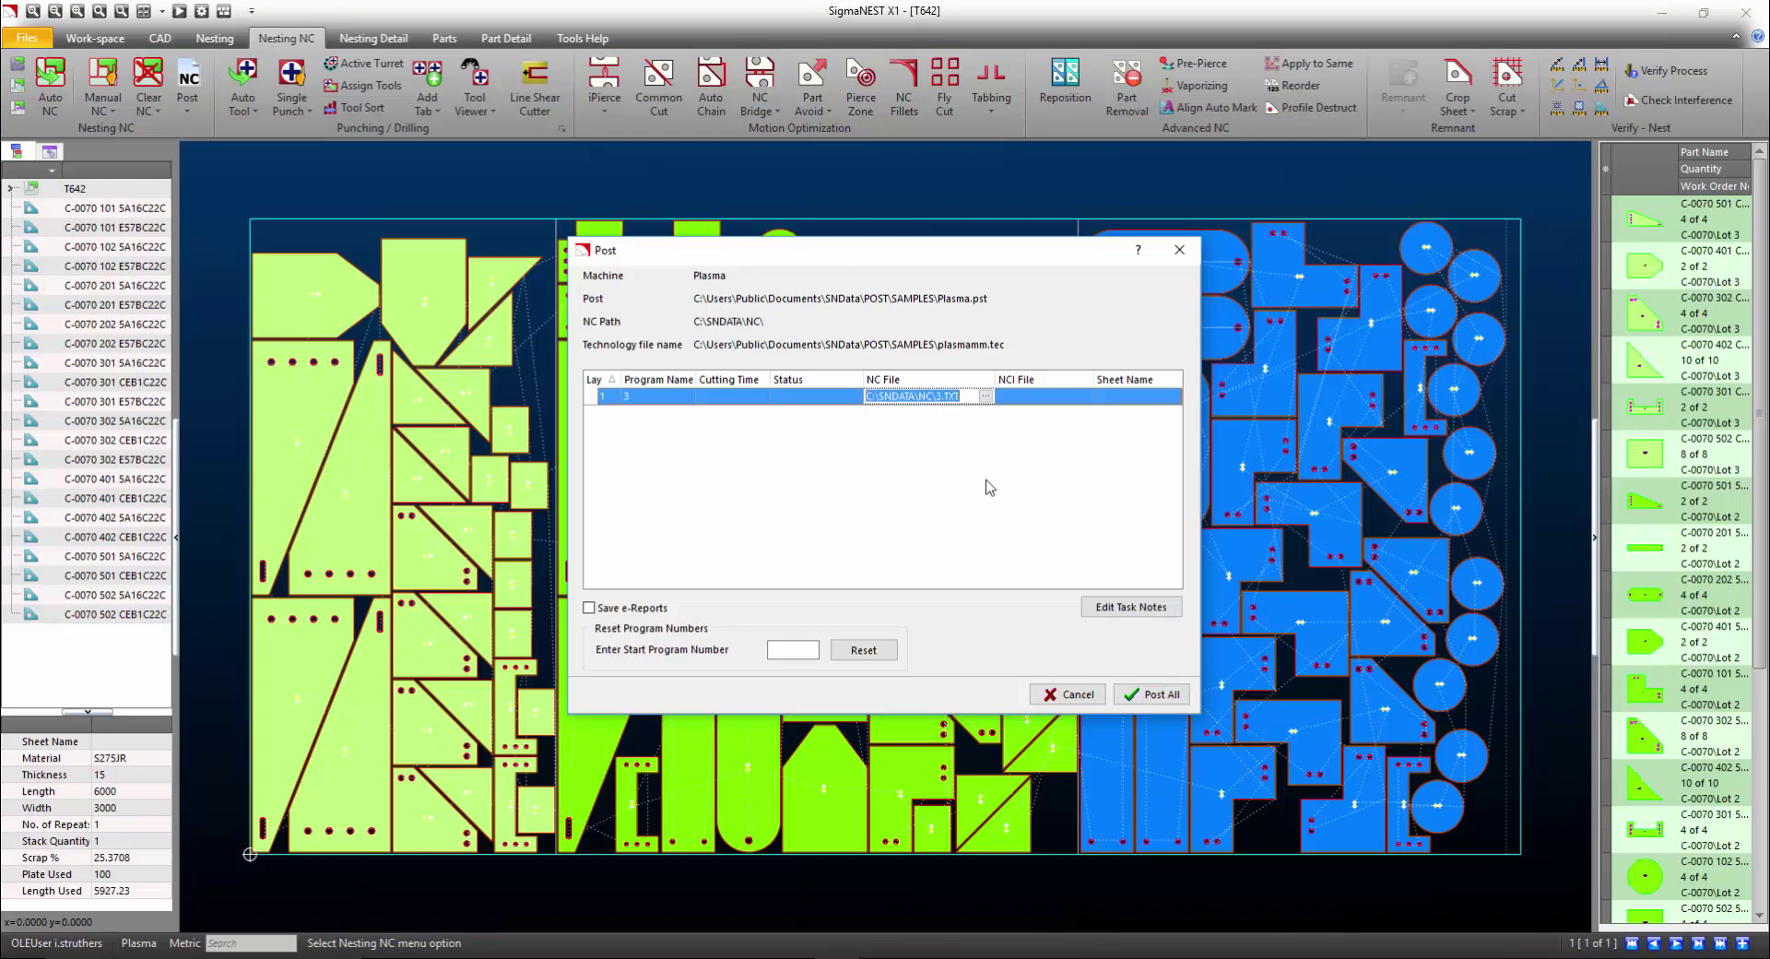
pyautogui.click(1149, 694)
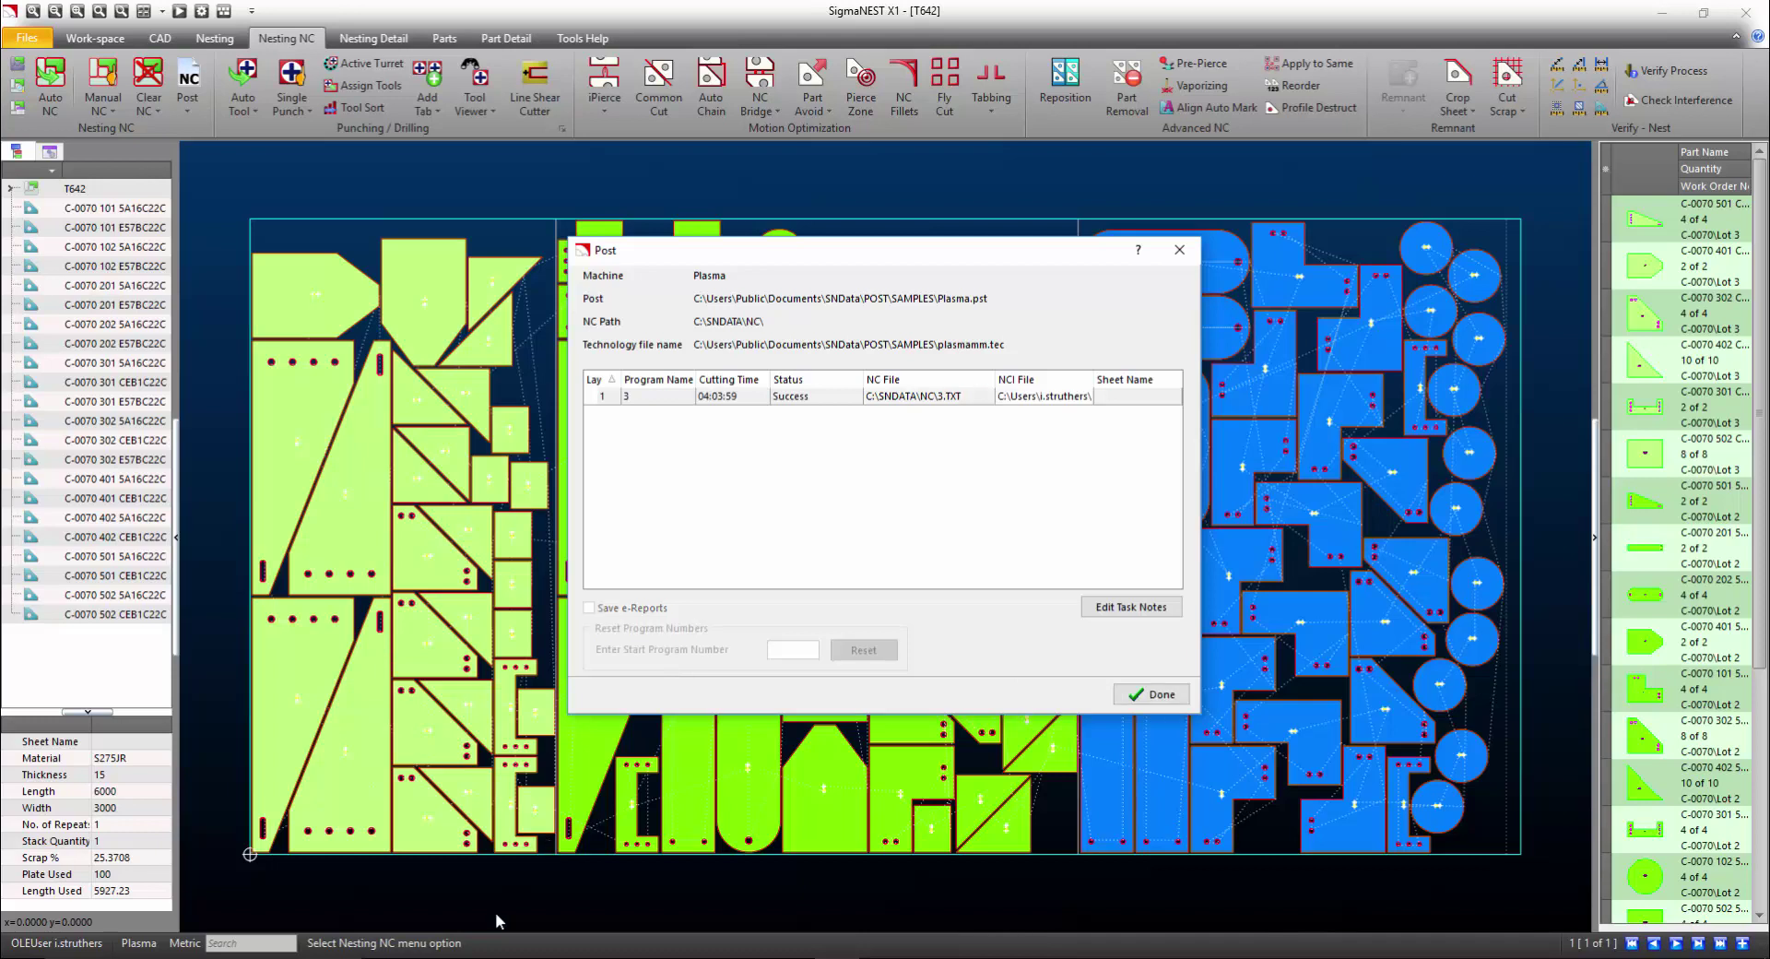
pyautogui.click(1144, 695)
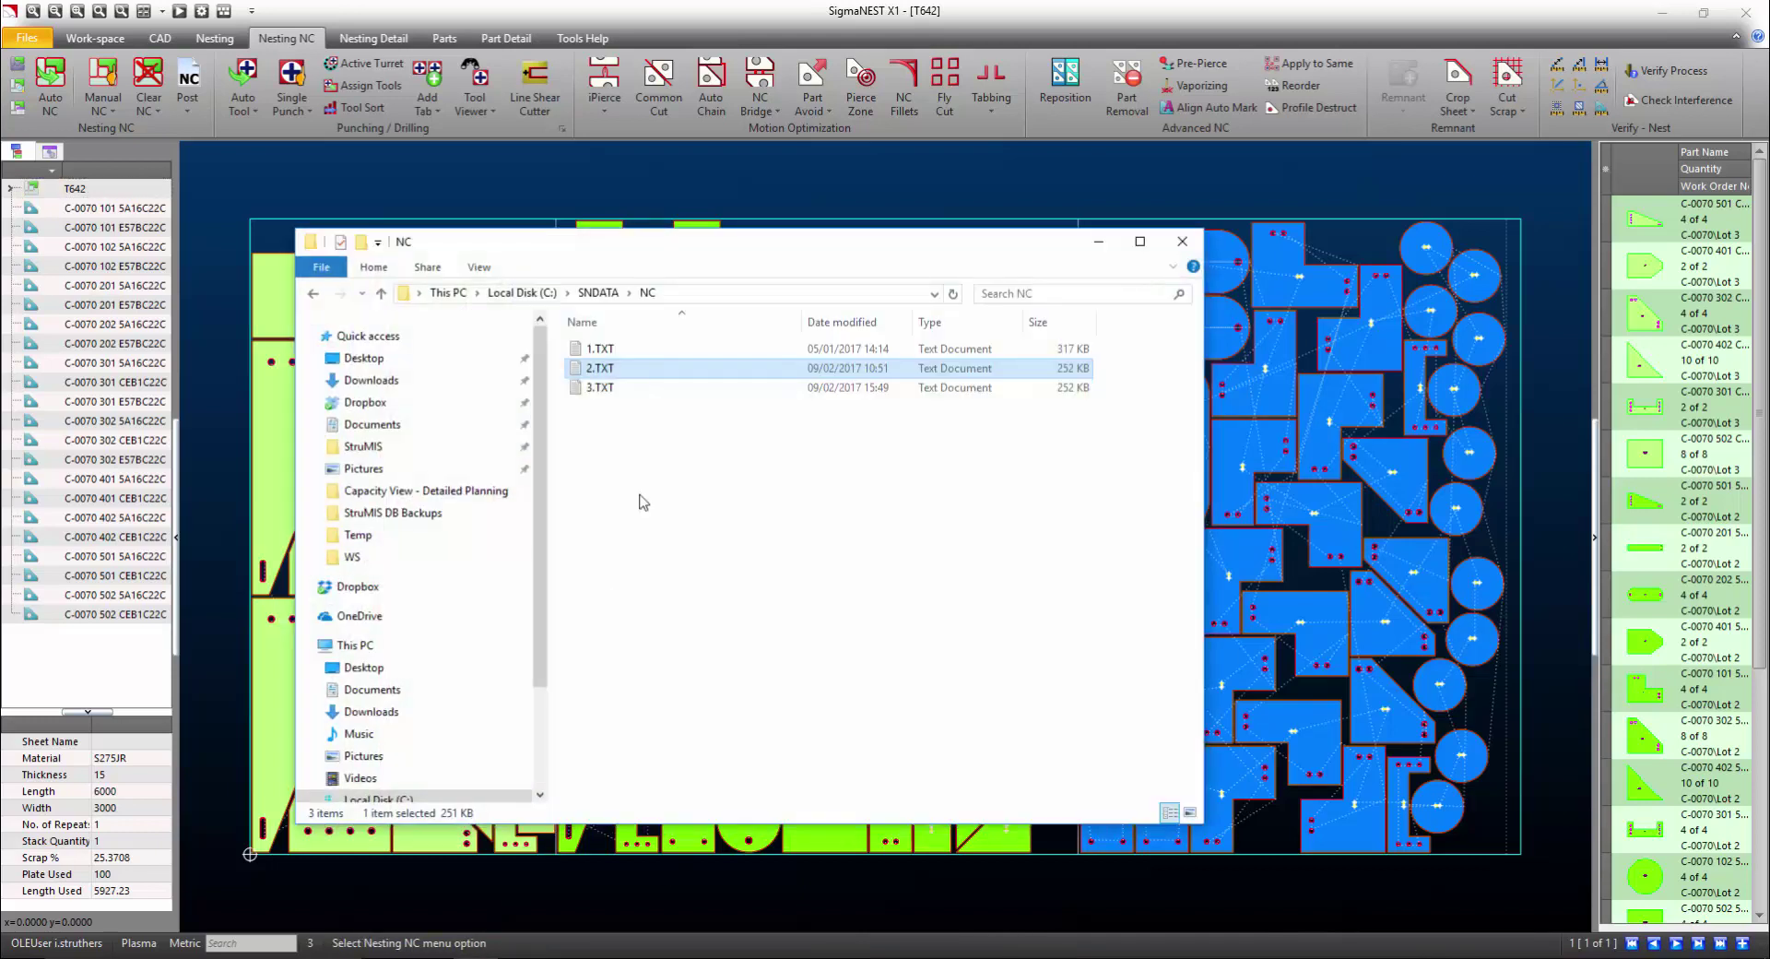
pyautogui.click(599, 387)
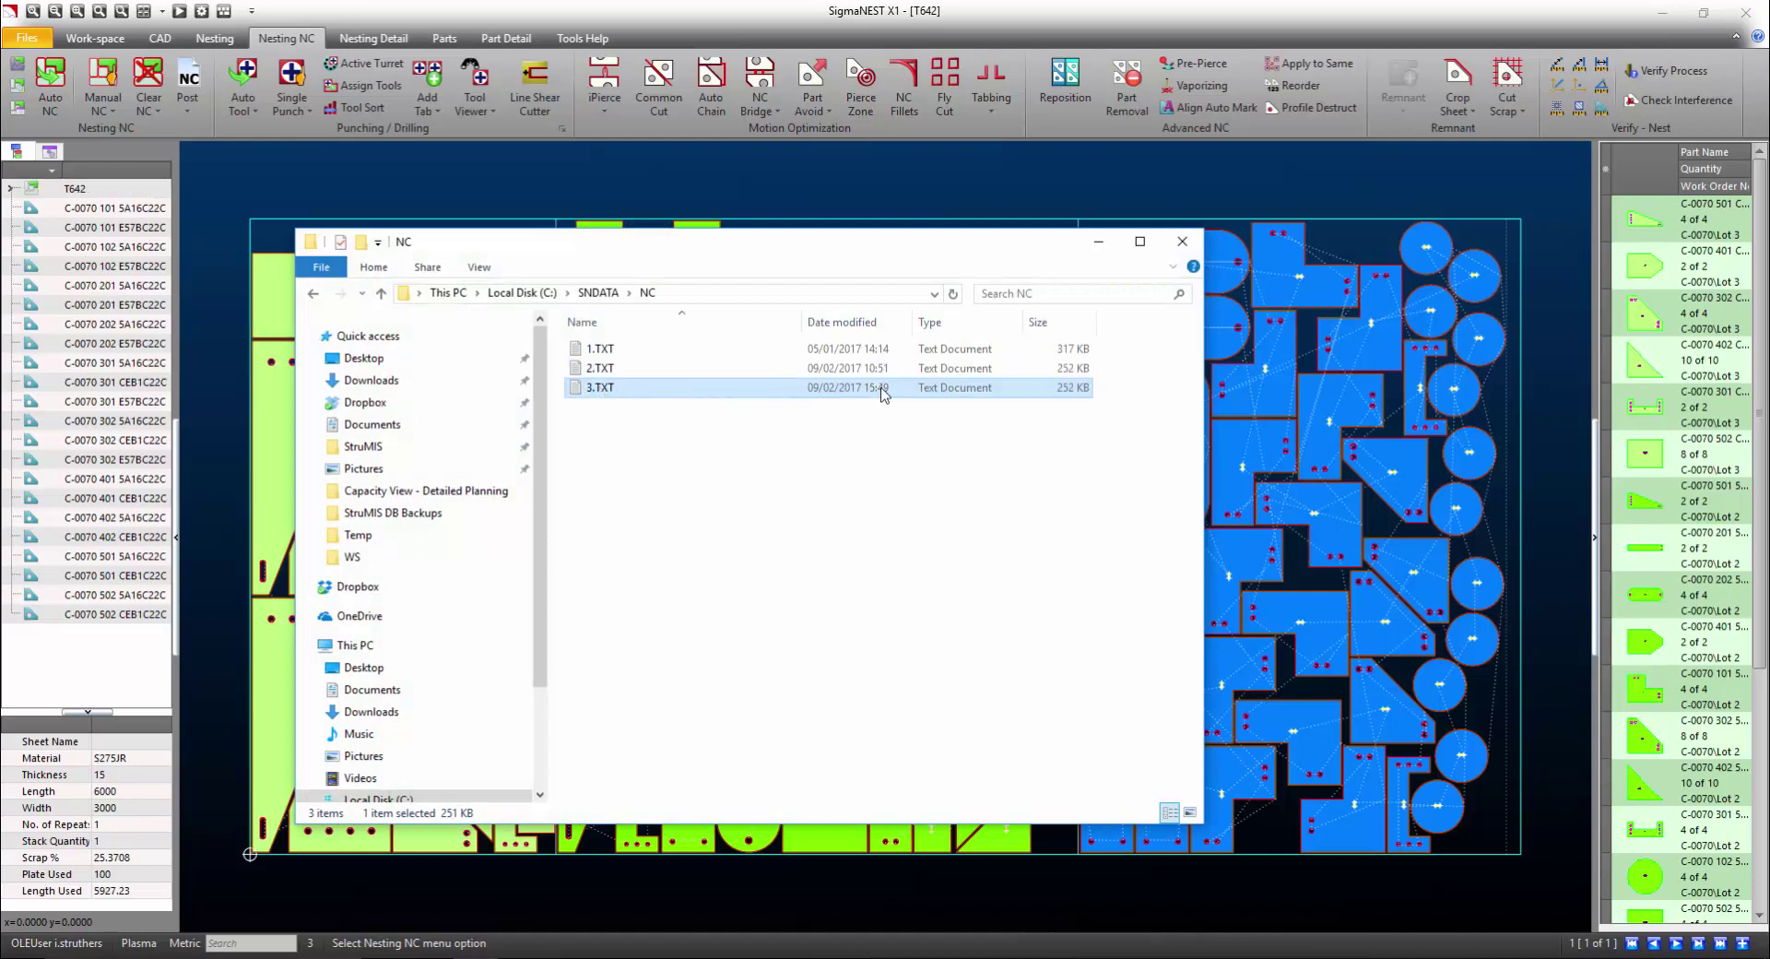
pyautogui.click(1183, 242)
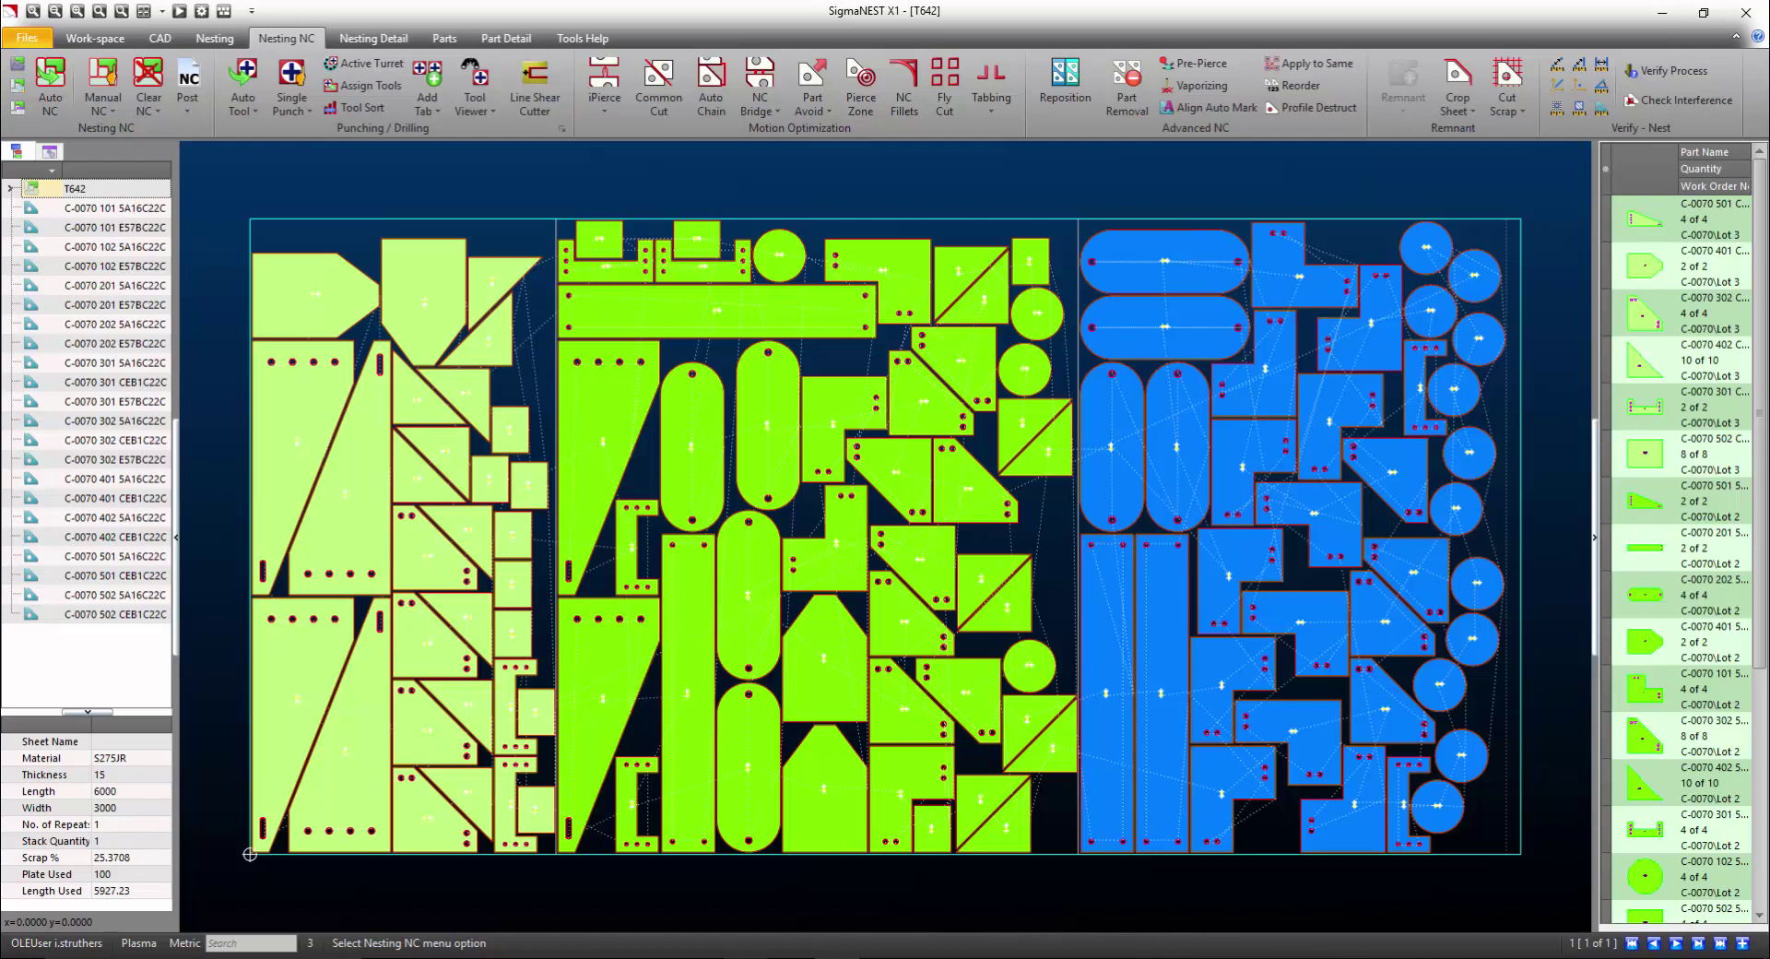
# Switch to StruM.I.S and examine the 15PLT-S275JR plate's modified nest in an enlarged cutting plan preview
pyautogui.click(1056, 564)
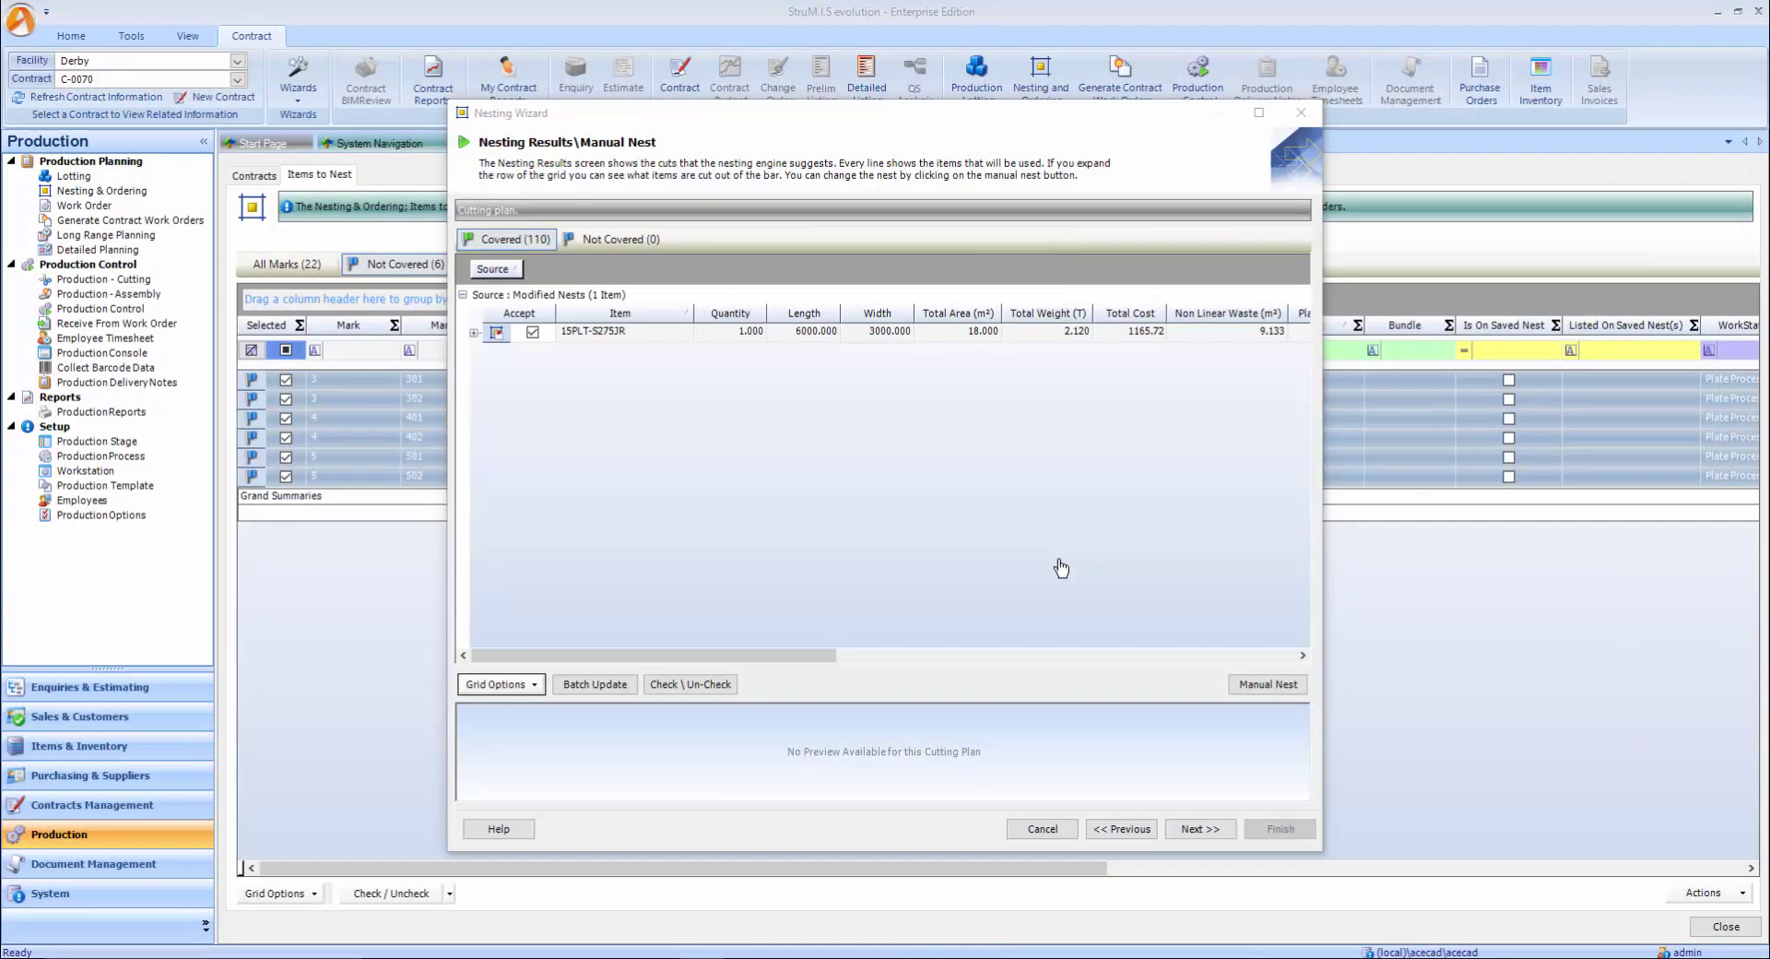
pyautogui.click(498, 336)
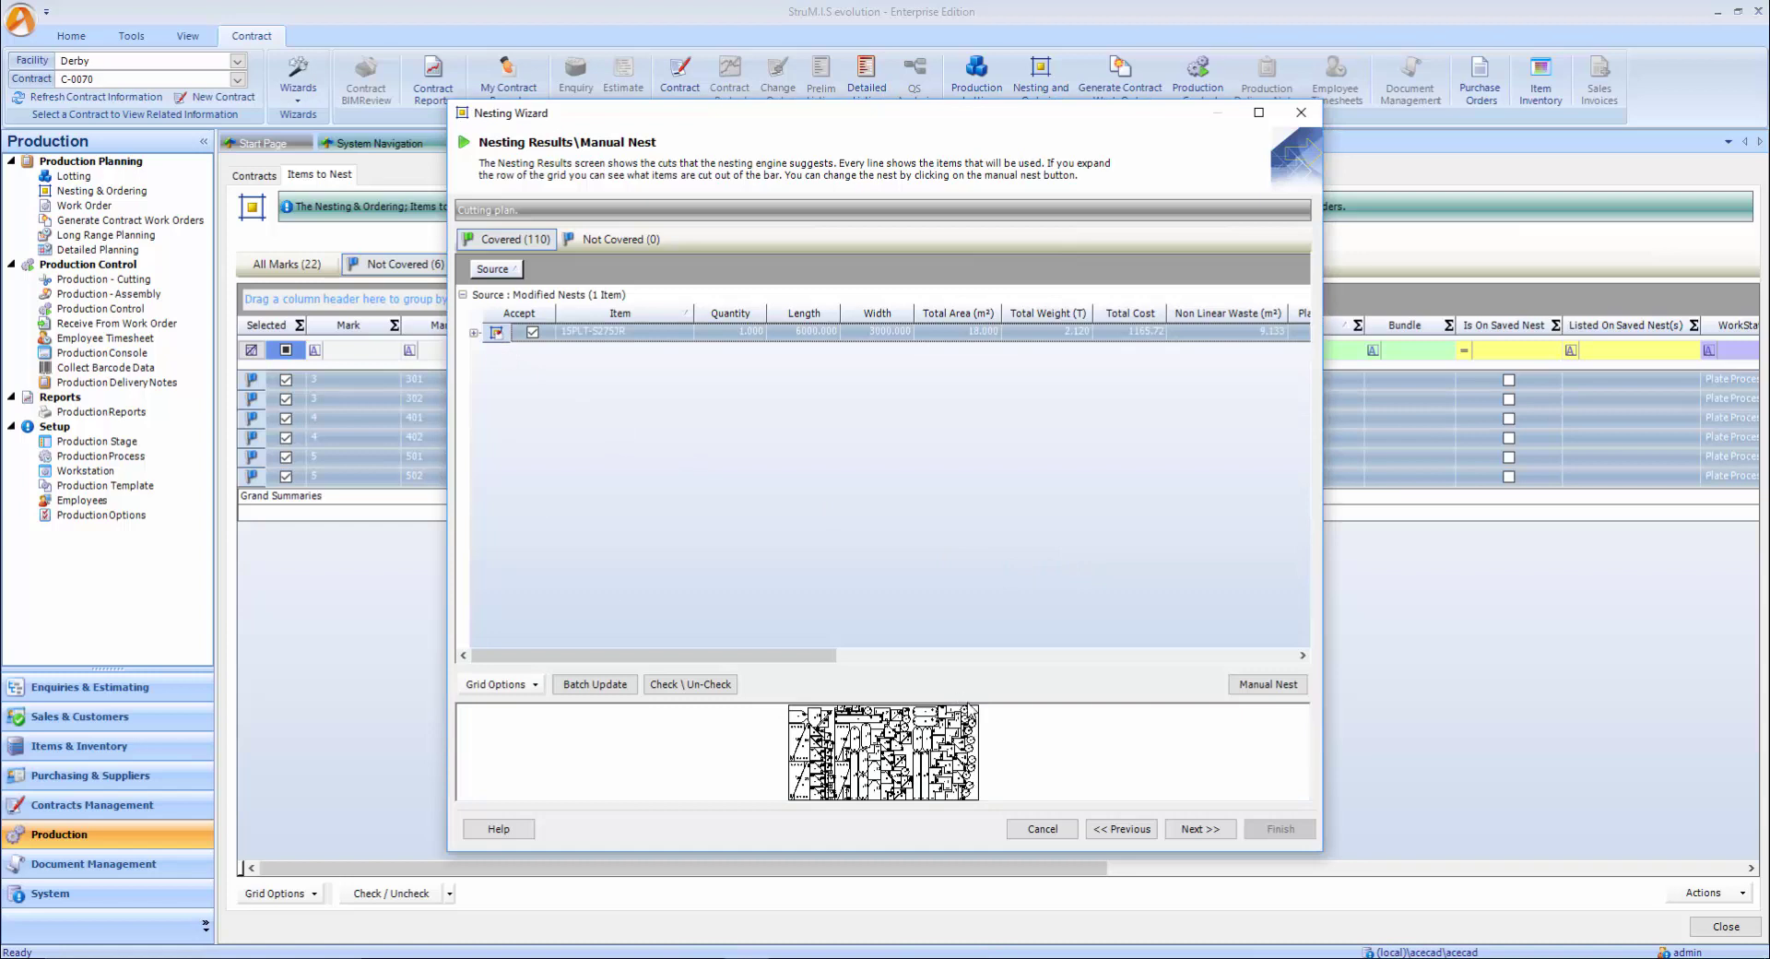
pyautogui.moveTo(972, 700); pyautogui.dragTo(972, 522)
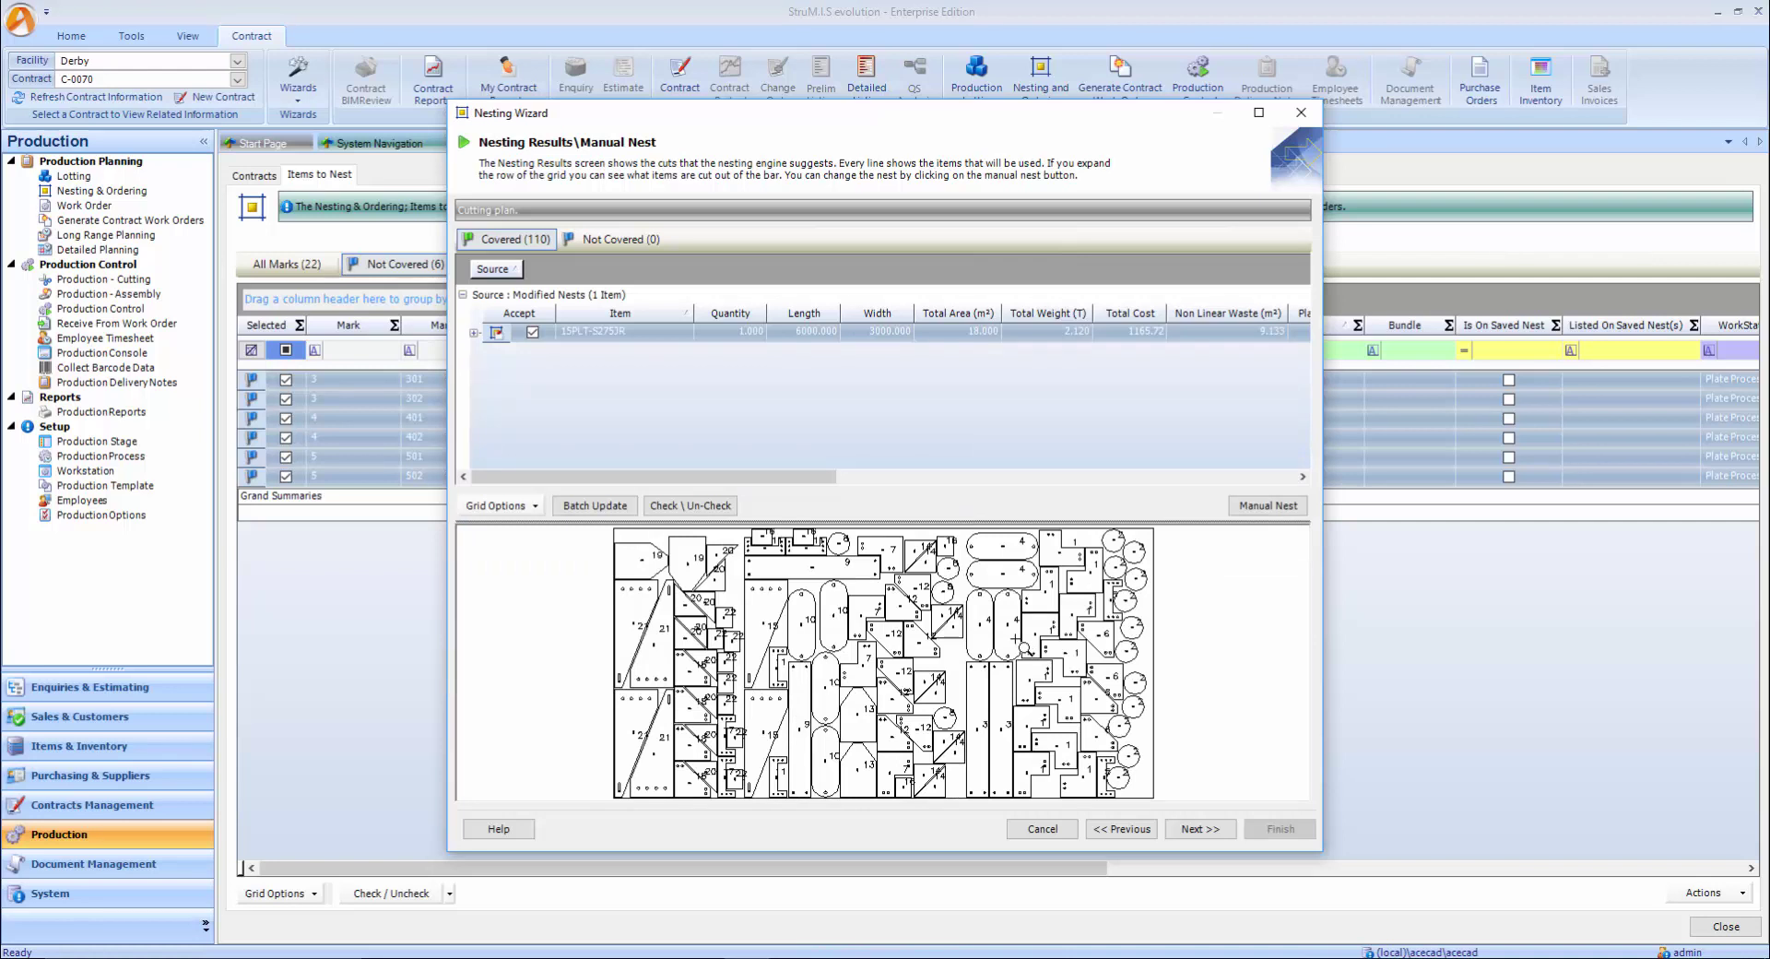
# Allocate the modified nest without auto-released purchase orders, finish the Nesting Wizard and list the covered marks
pyautogui.click(1193, 831)
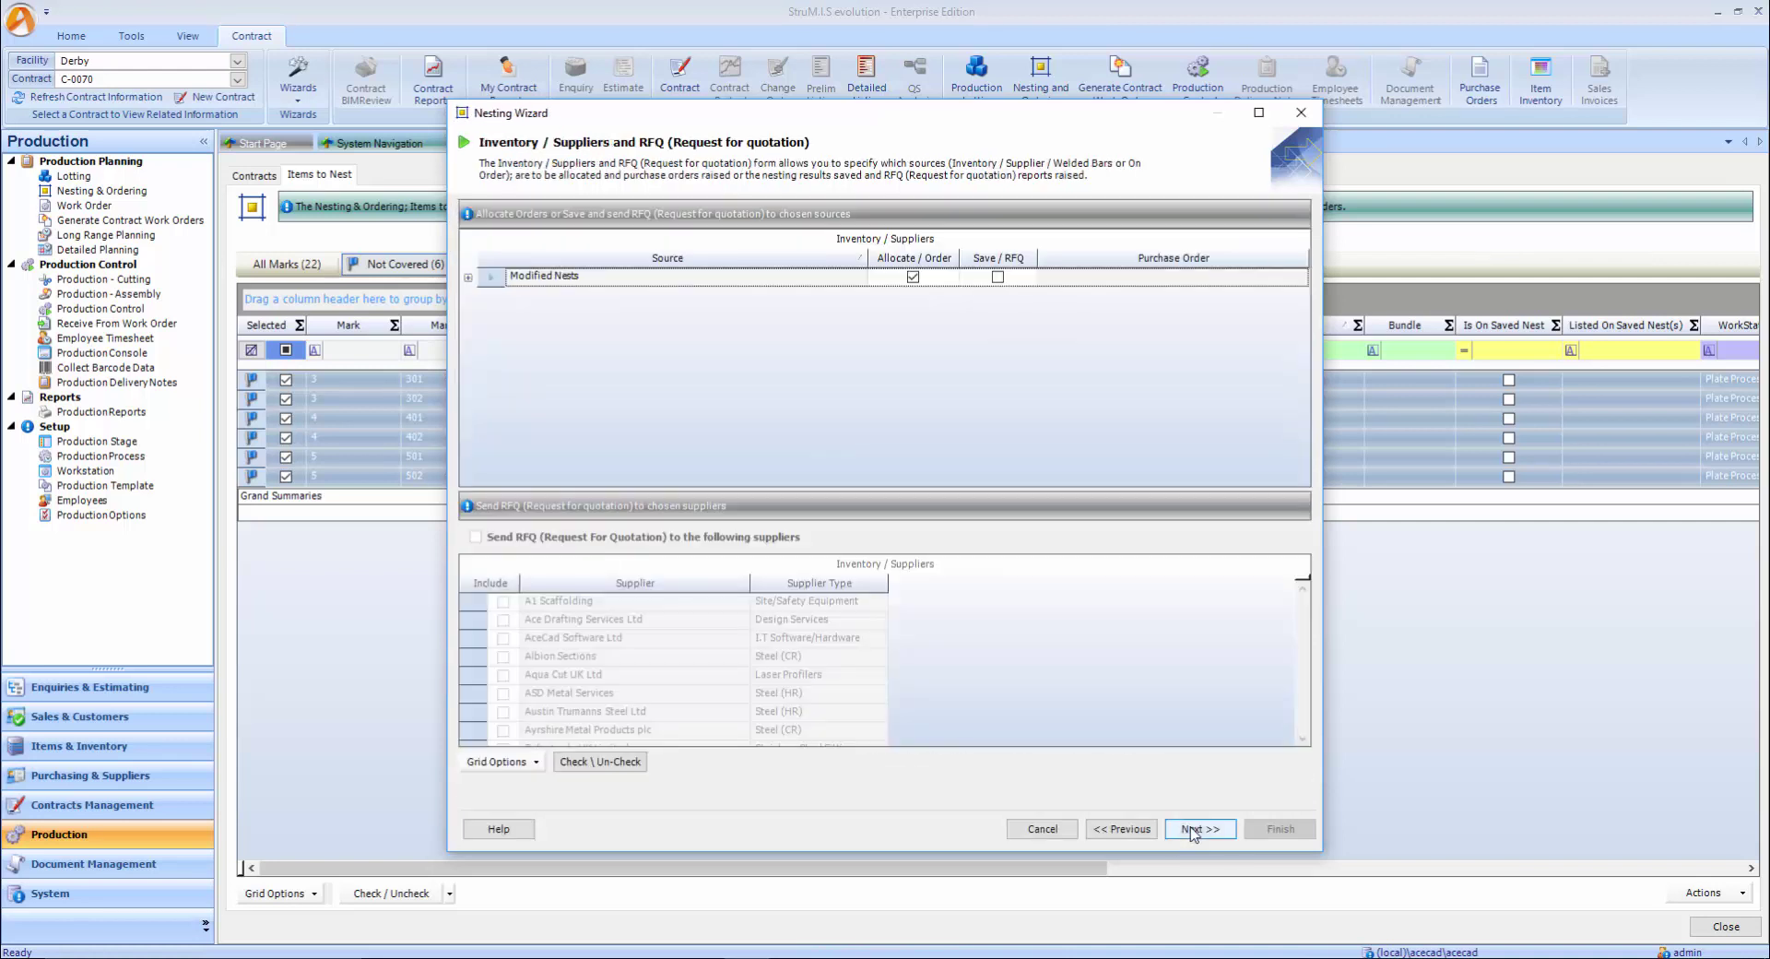
pyautogui.click(1193, 829)
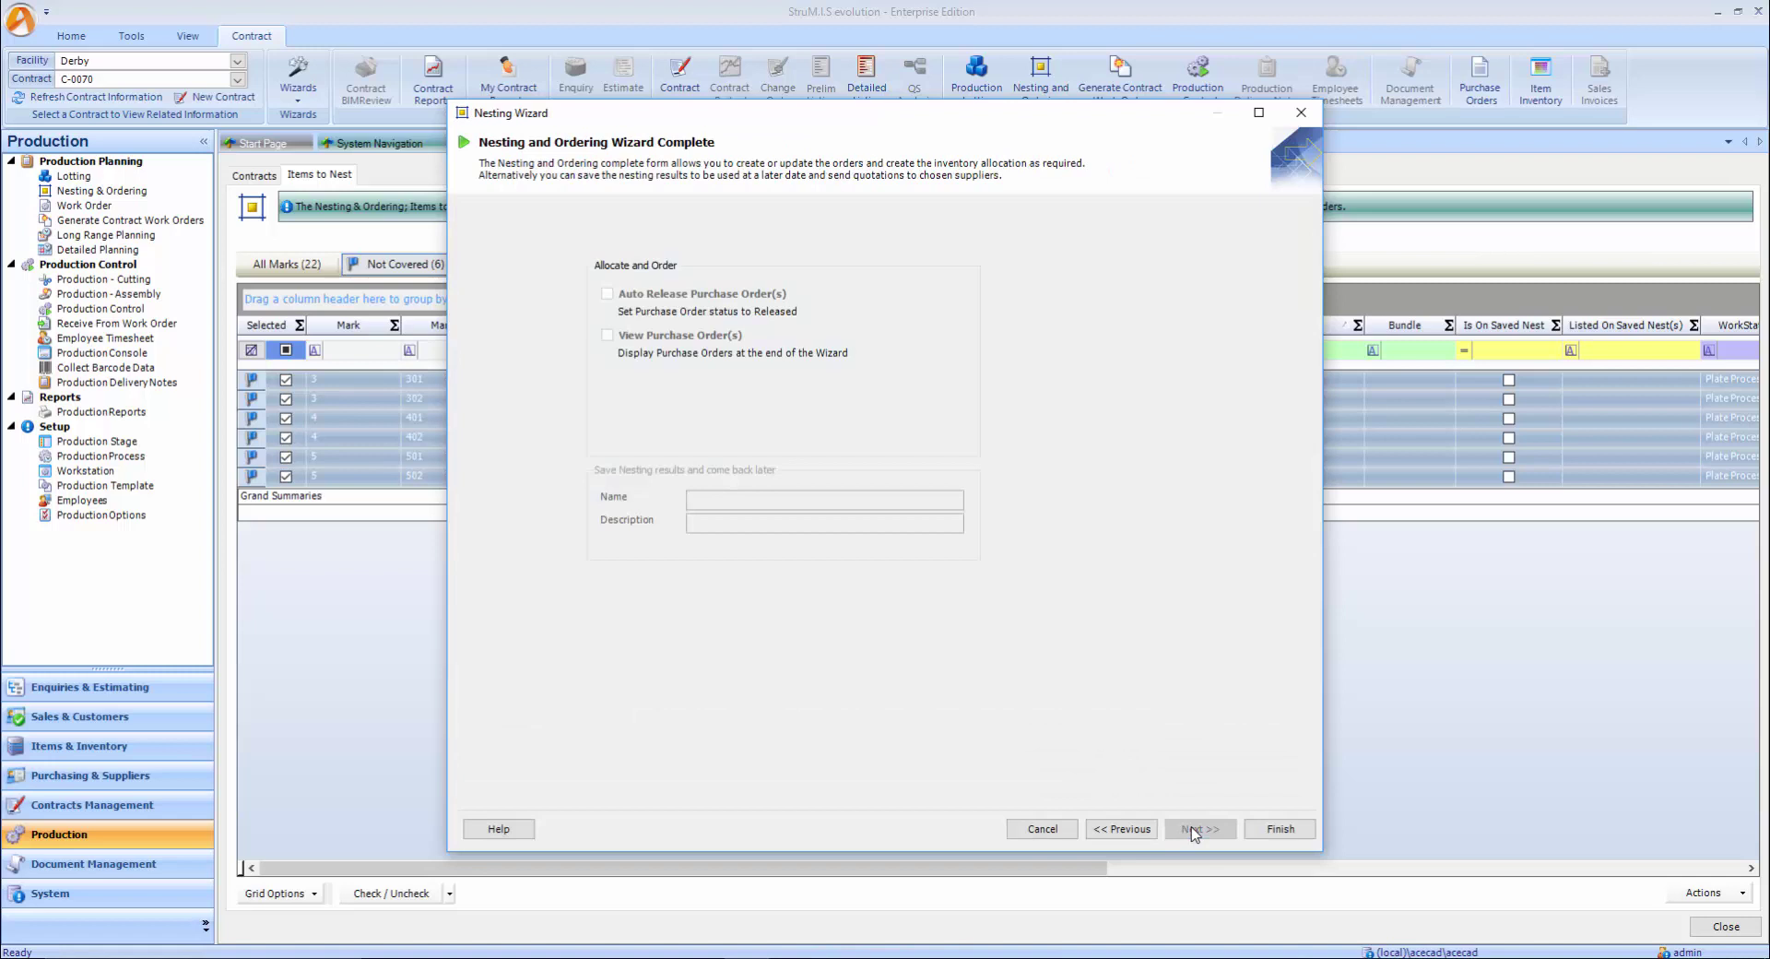
pyautogui.click(1265, 826)
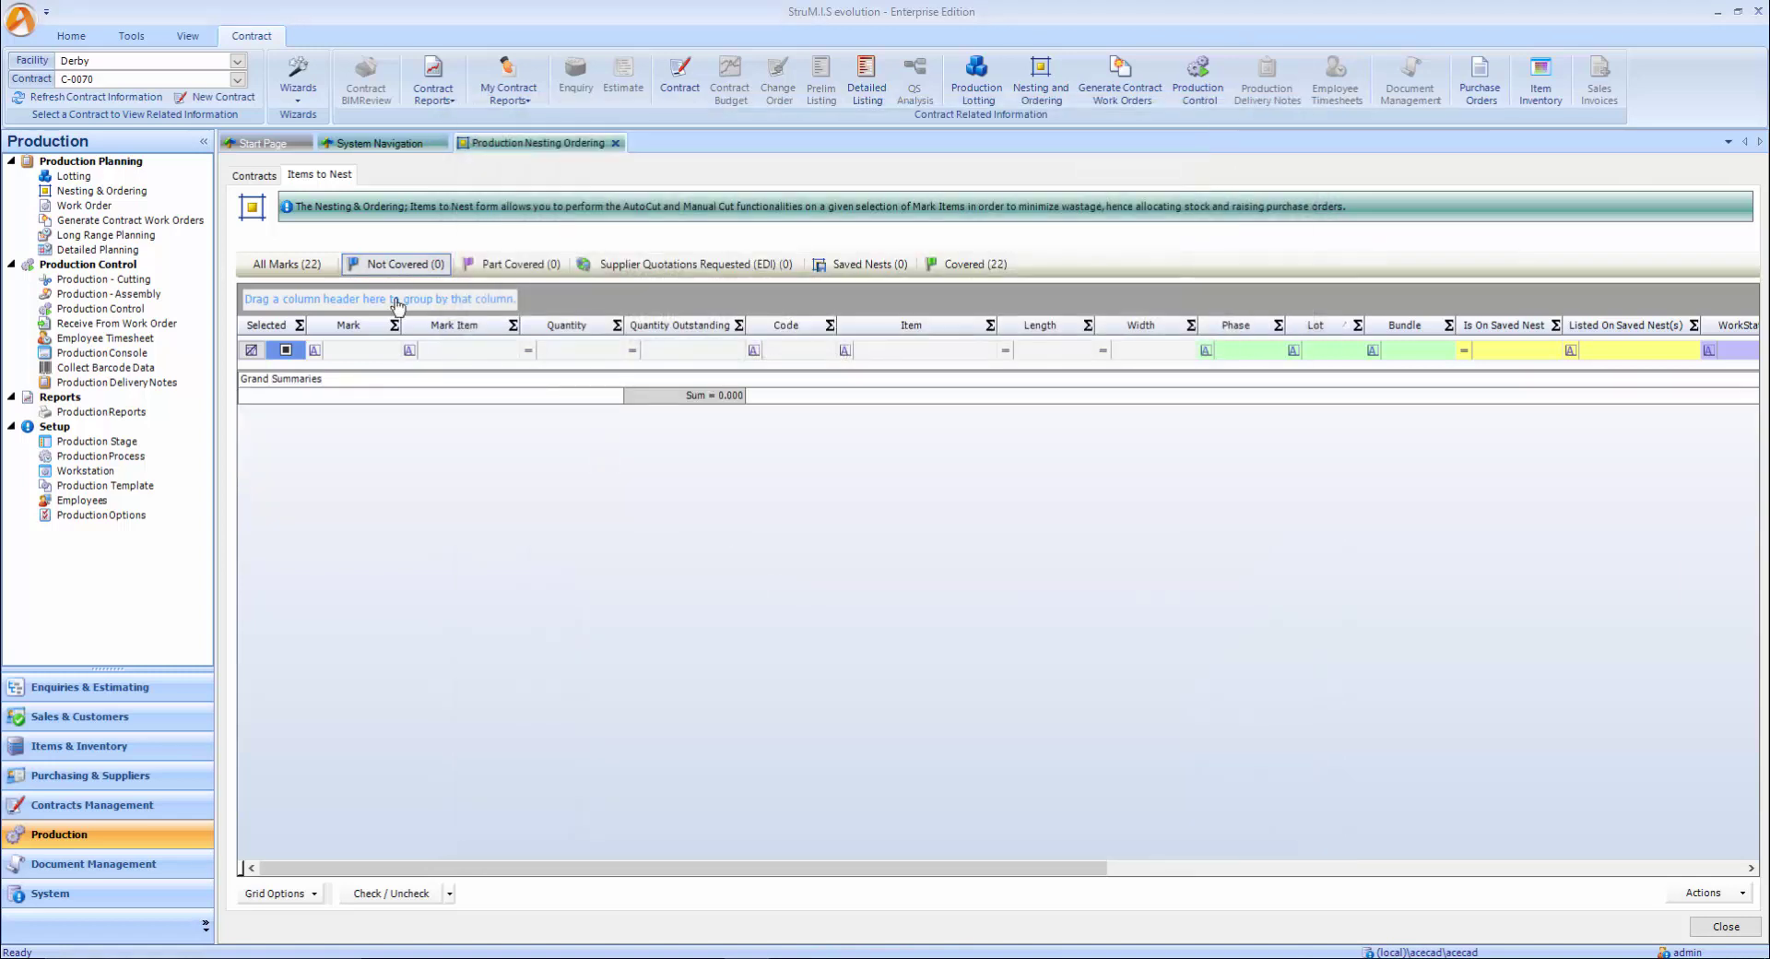
pyautogui.click(968, 264)
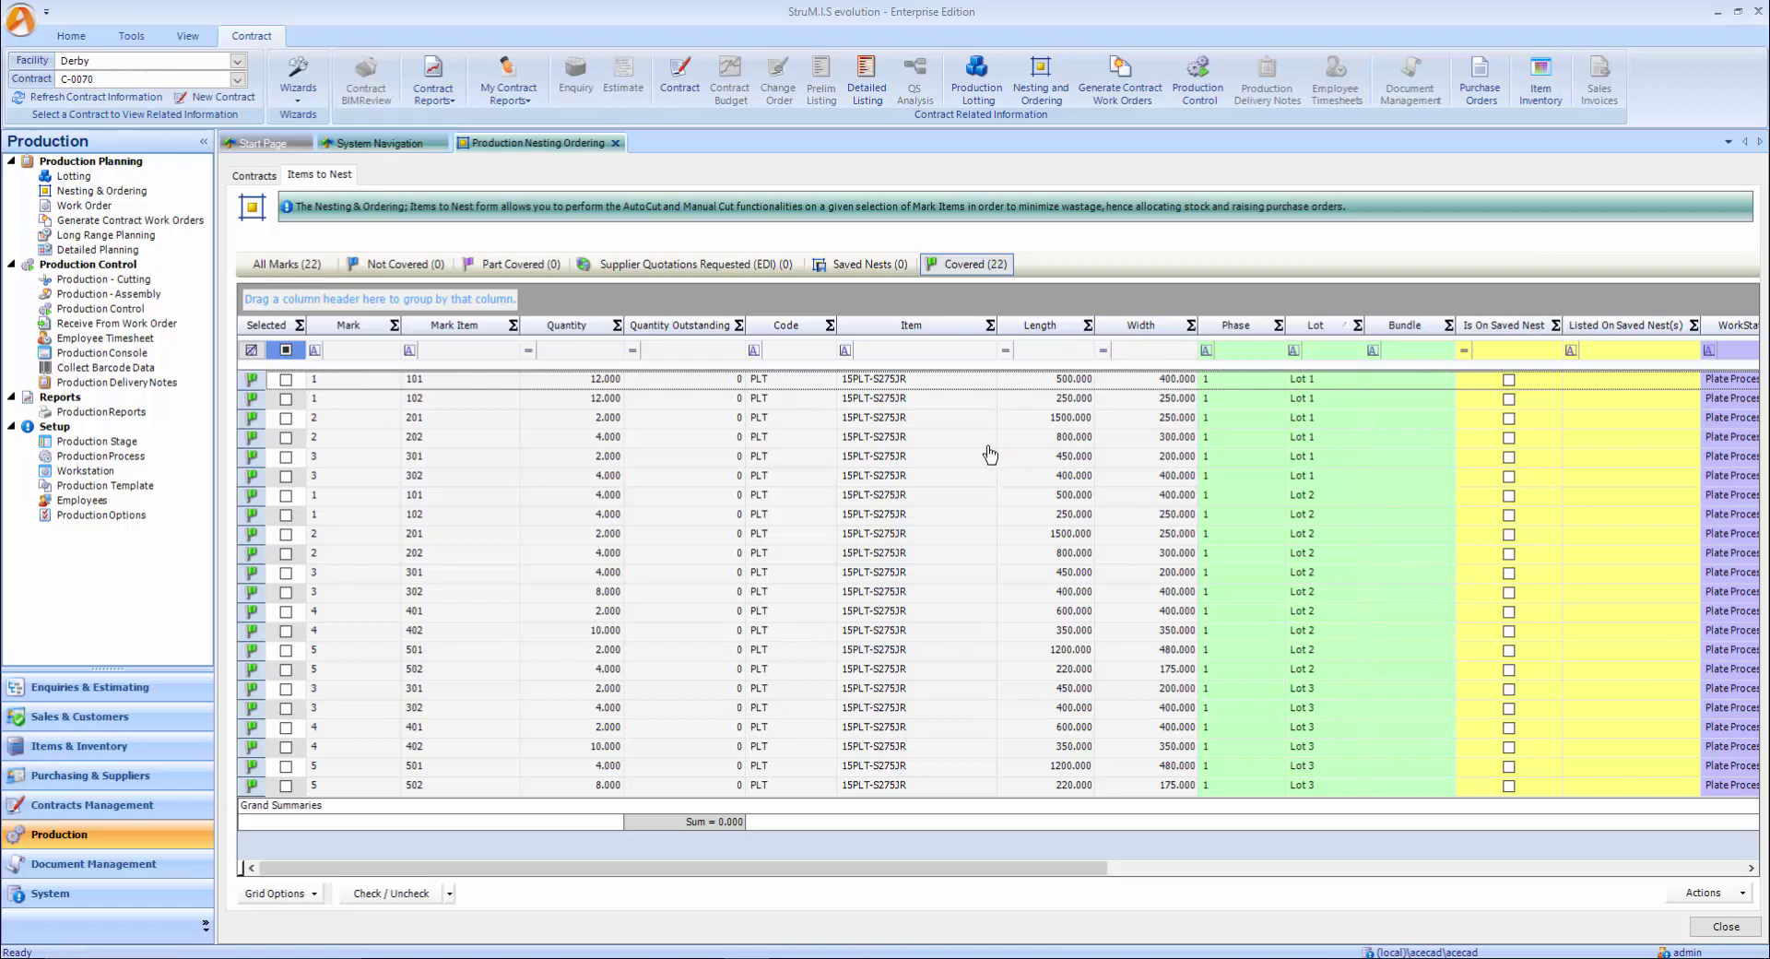
# Preview the Detailed Nesting Cutting List Report for contract C-0070 with batch PLT, examine its cuts and close it
pyautogui.click(298, 92)
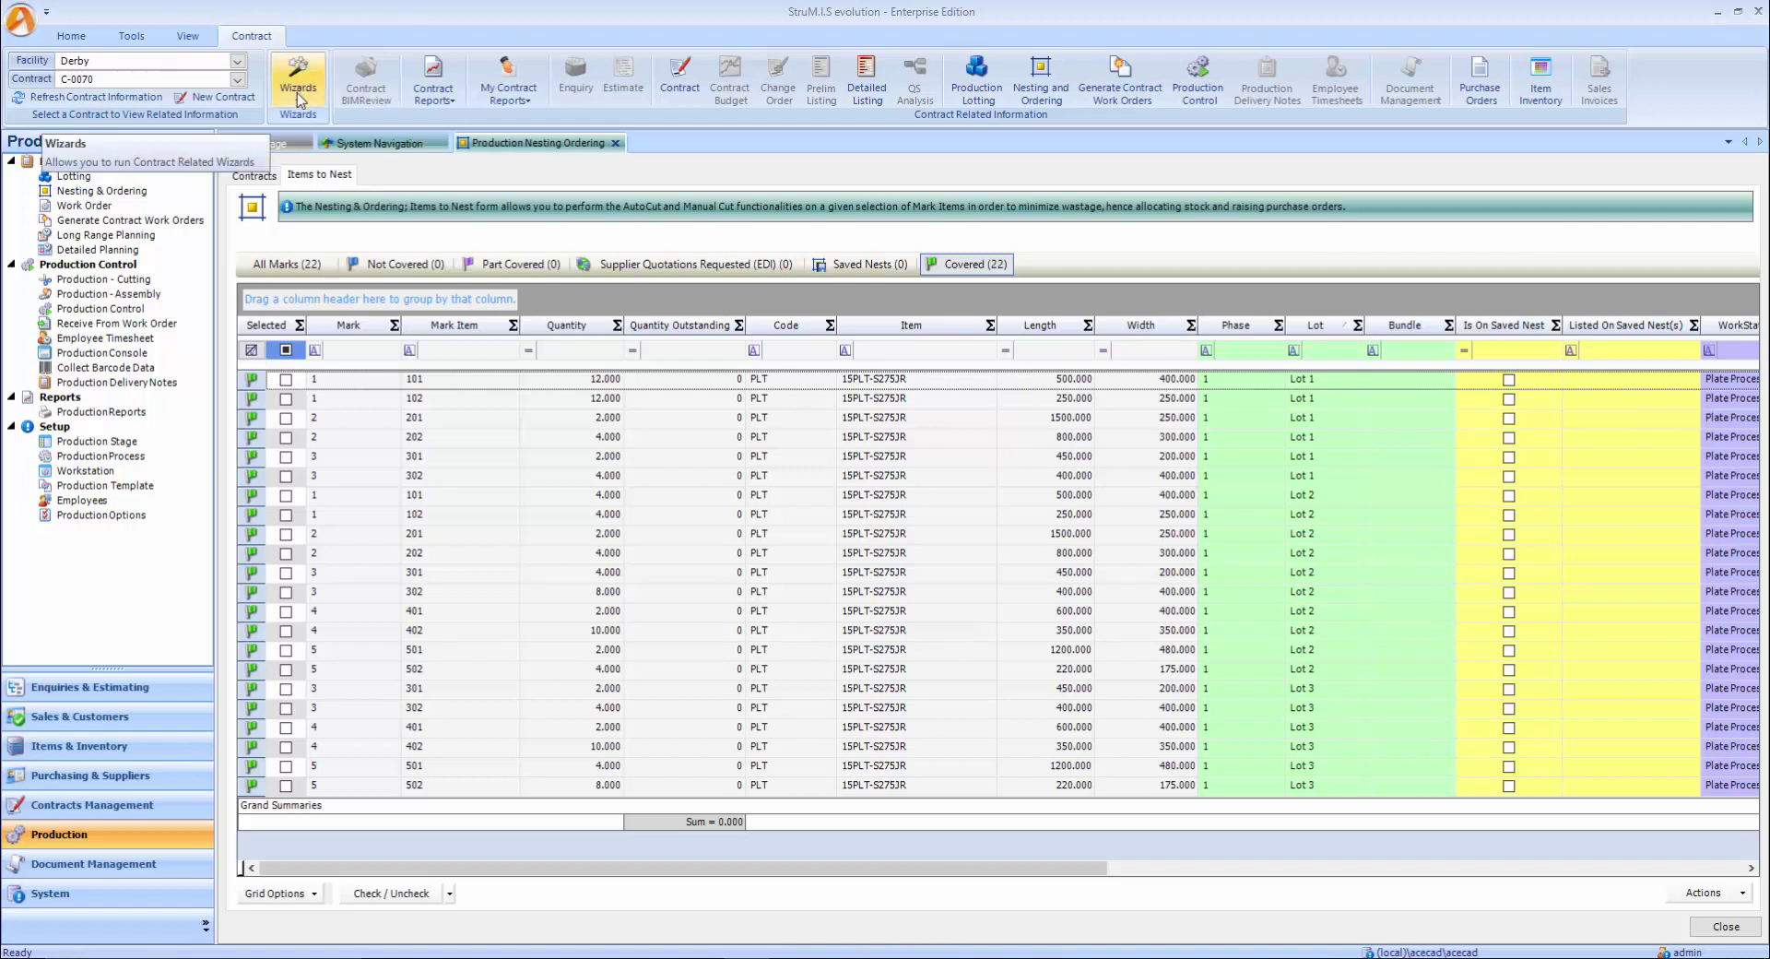
pyautogui.click(452, 97)
pyautogui.click(452, 98)
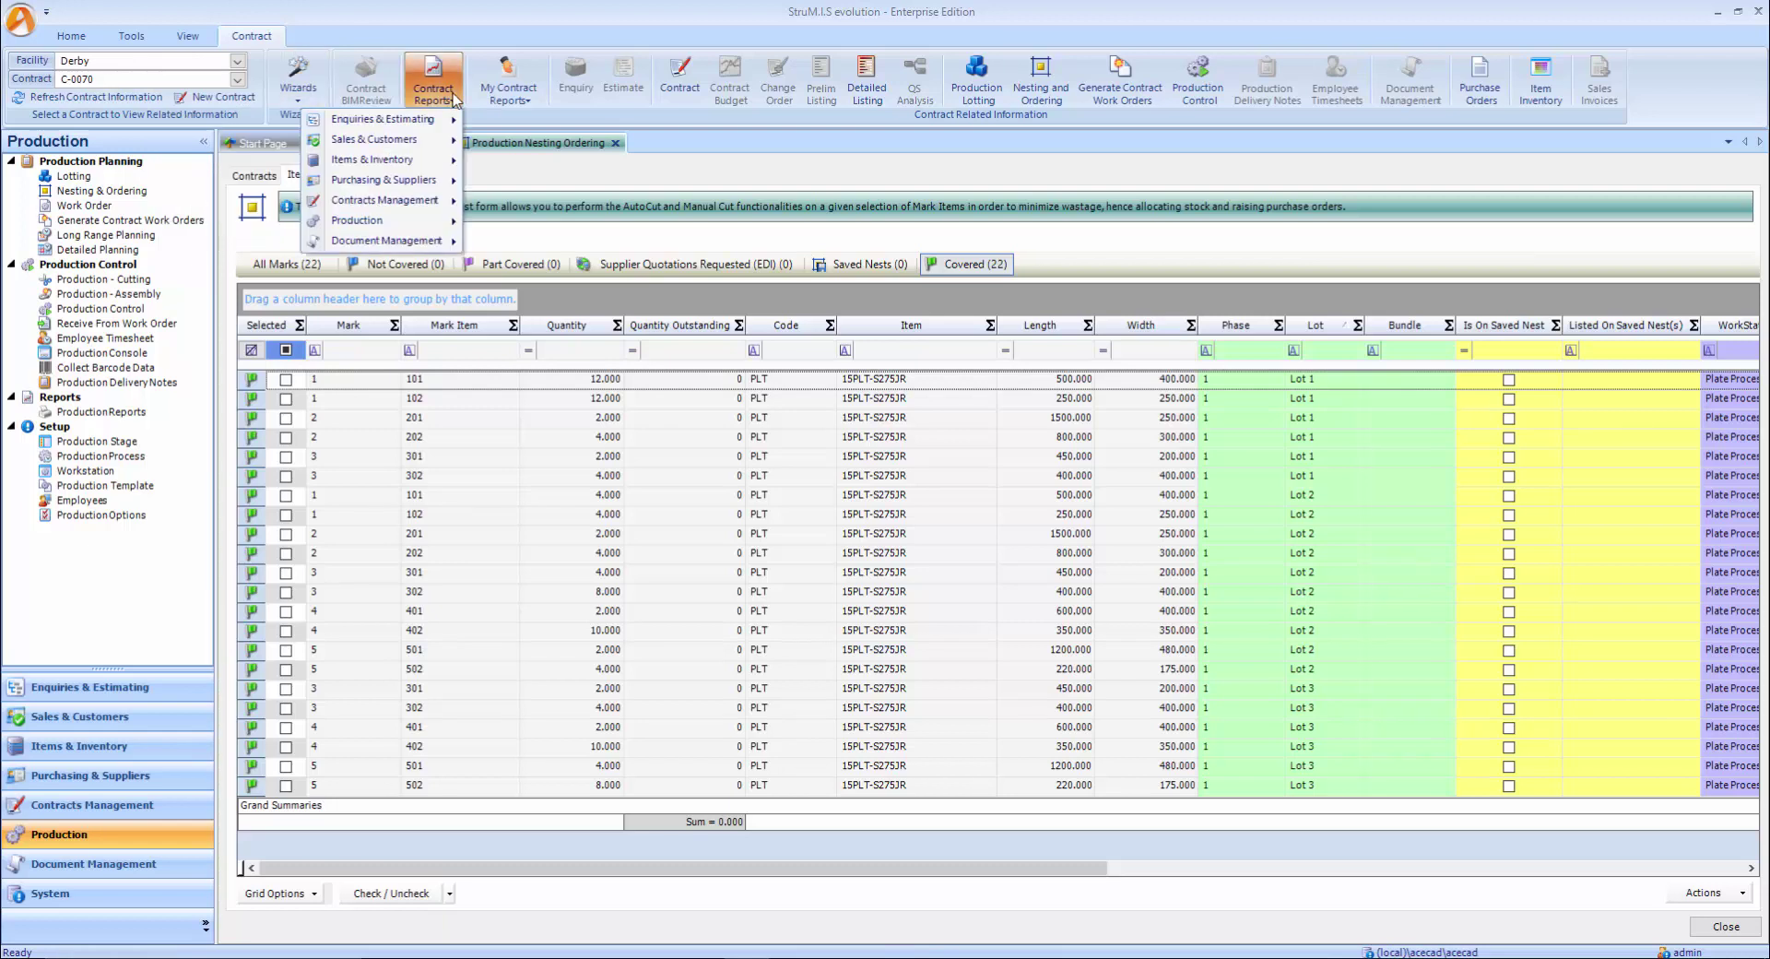
pyautogui.moveTo(414, 227)
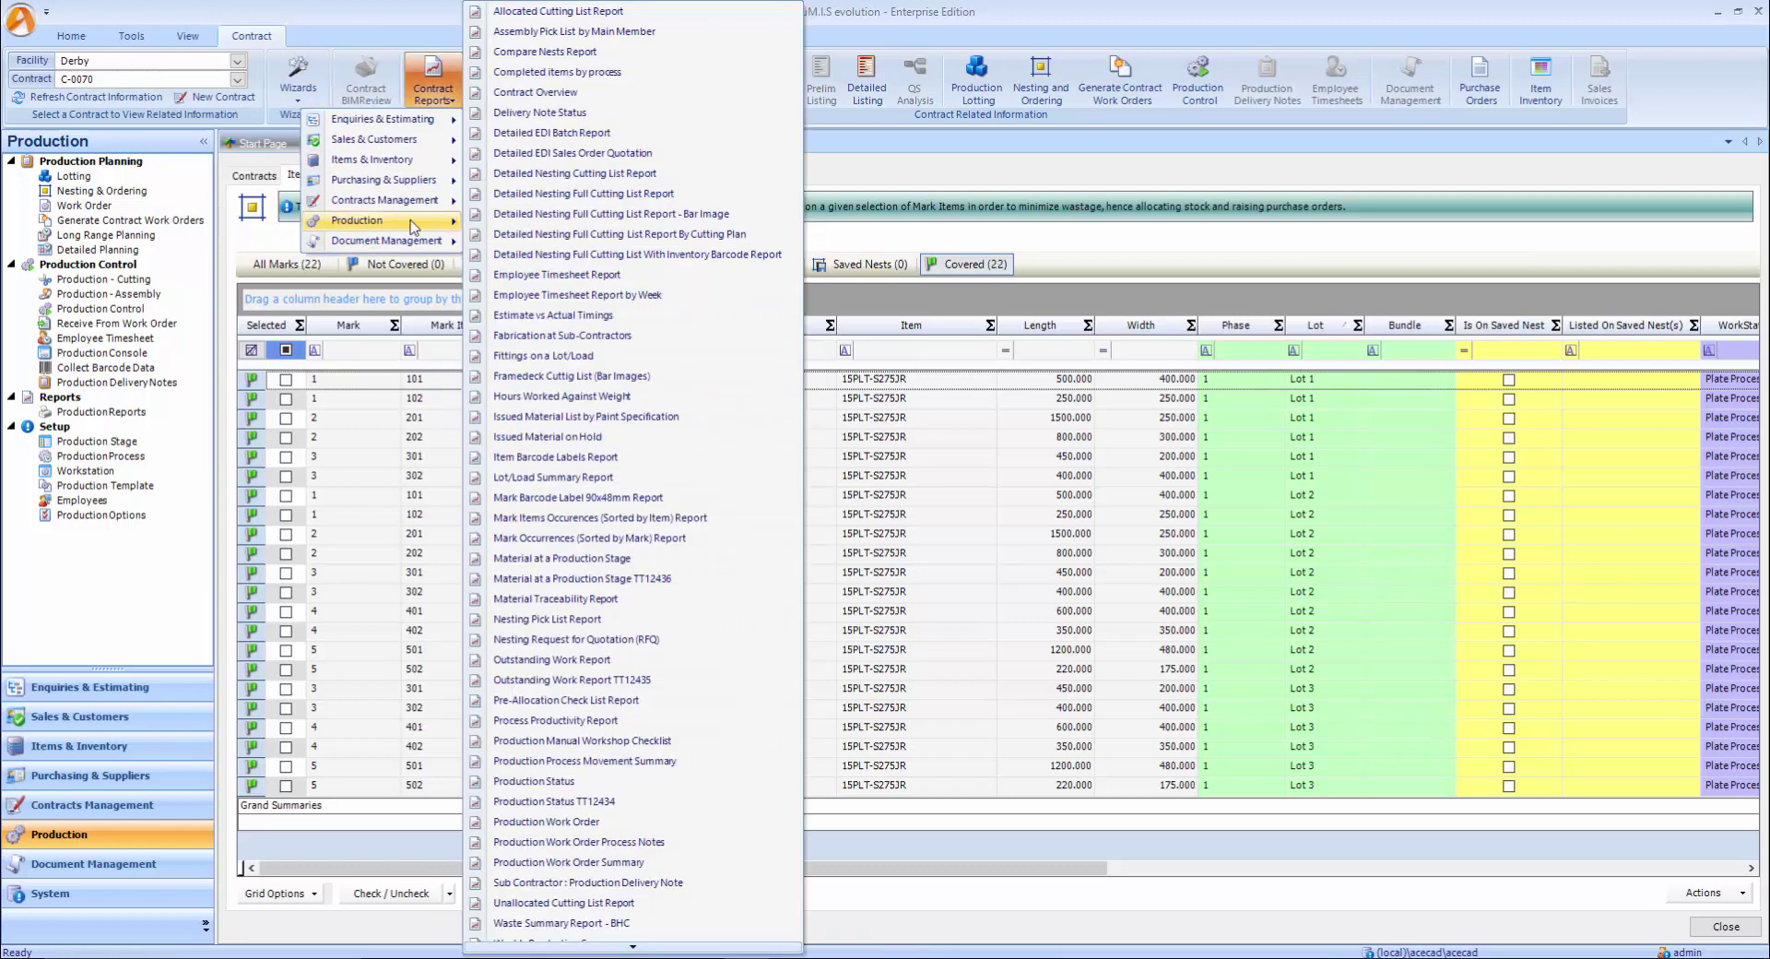
pyautogui.click(507, 85)
pyautogui.moveTo(484, 166)
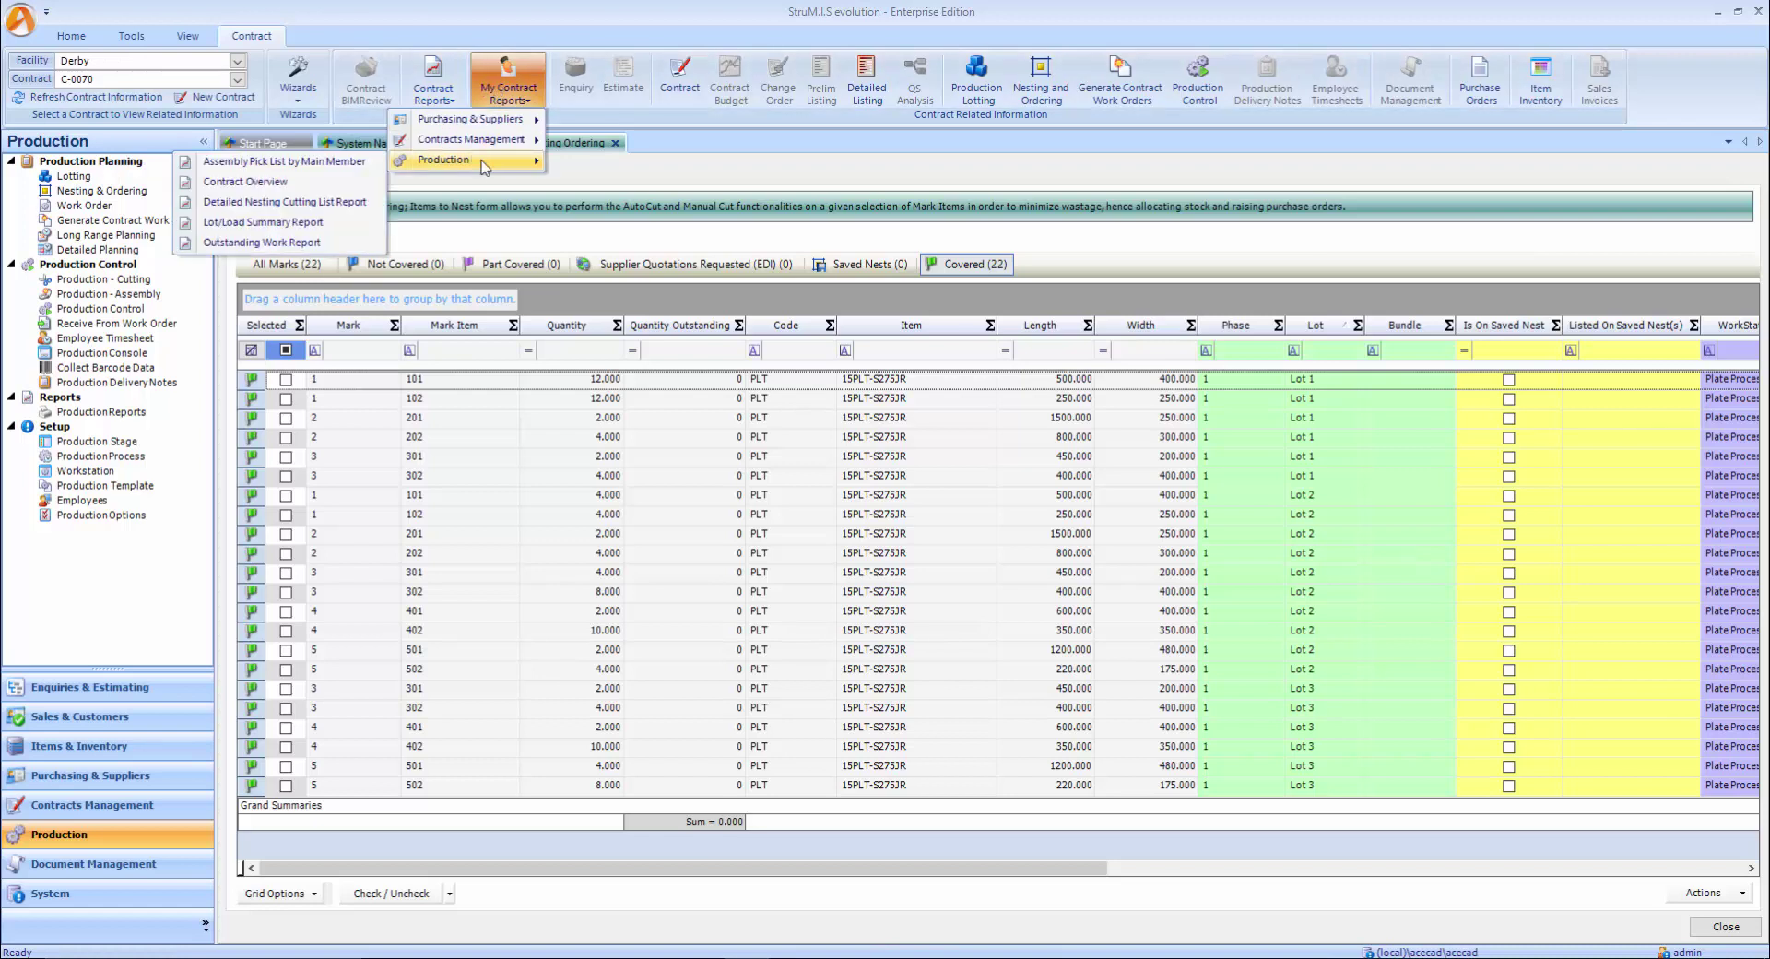
pyautogui.click(343, 202)
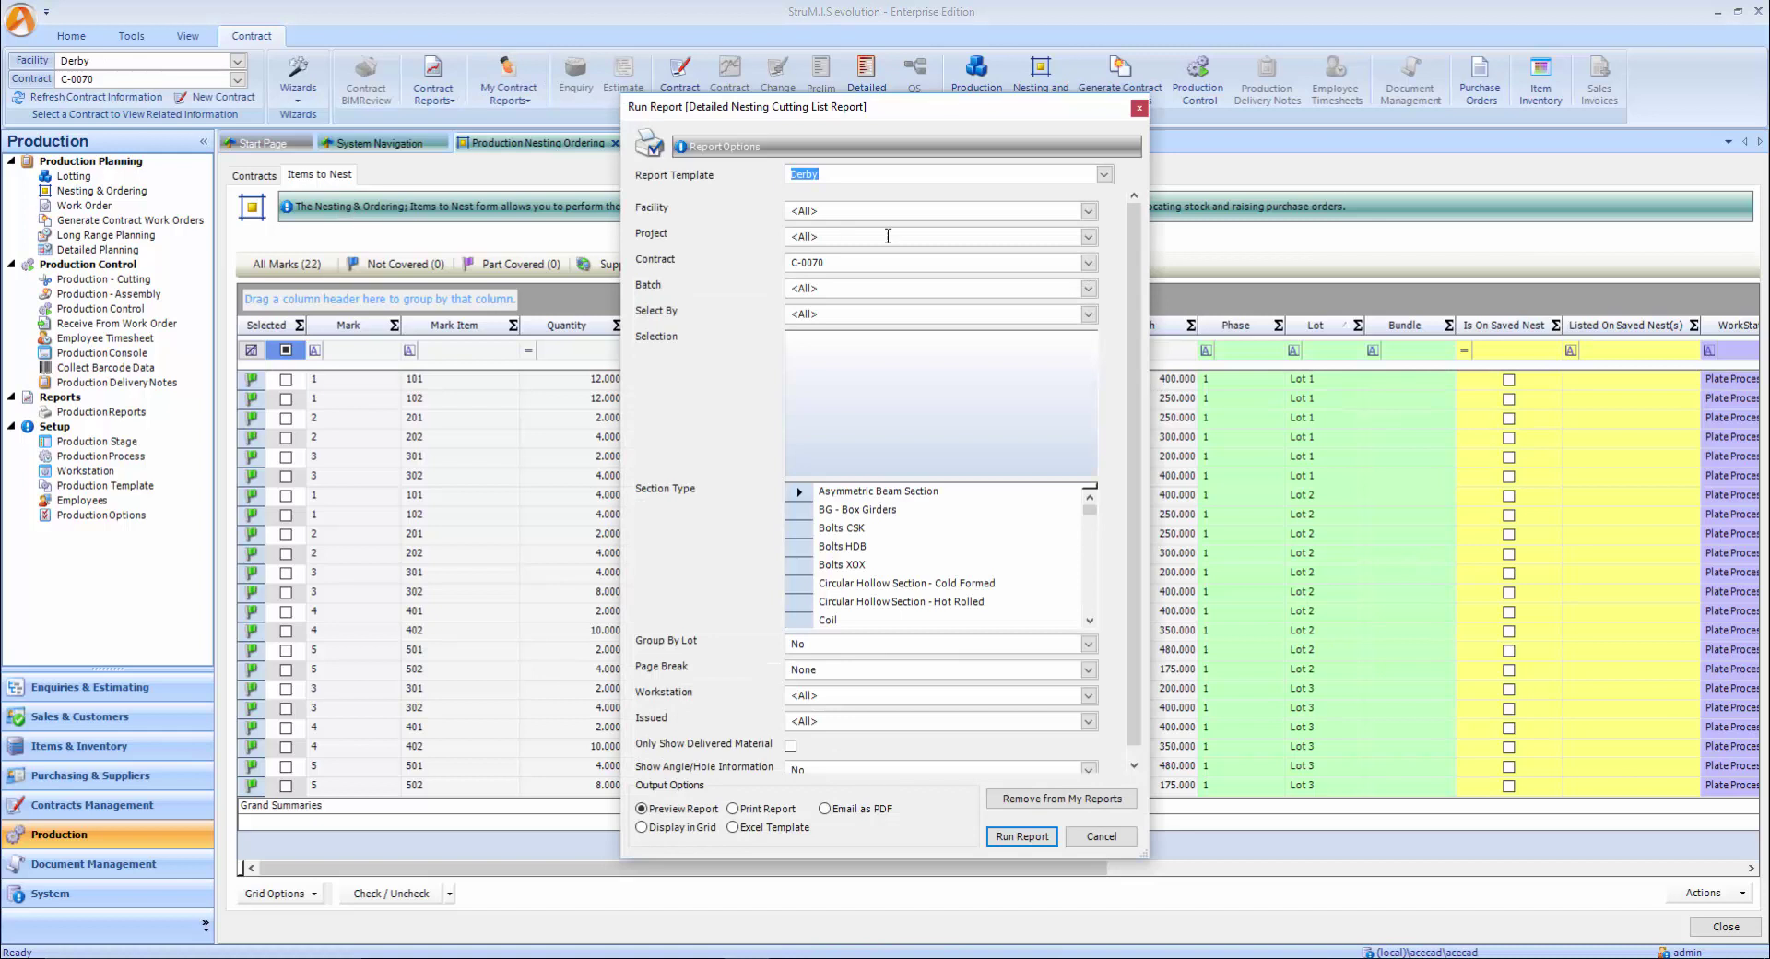
pyautogui.click(1088, 289)
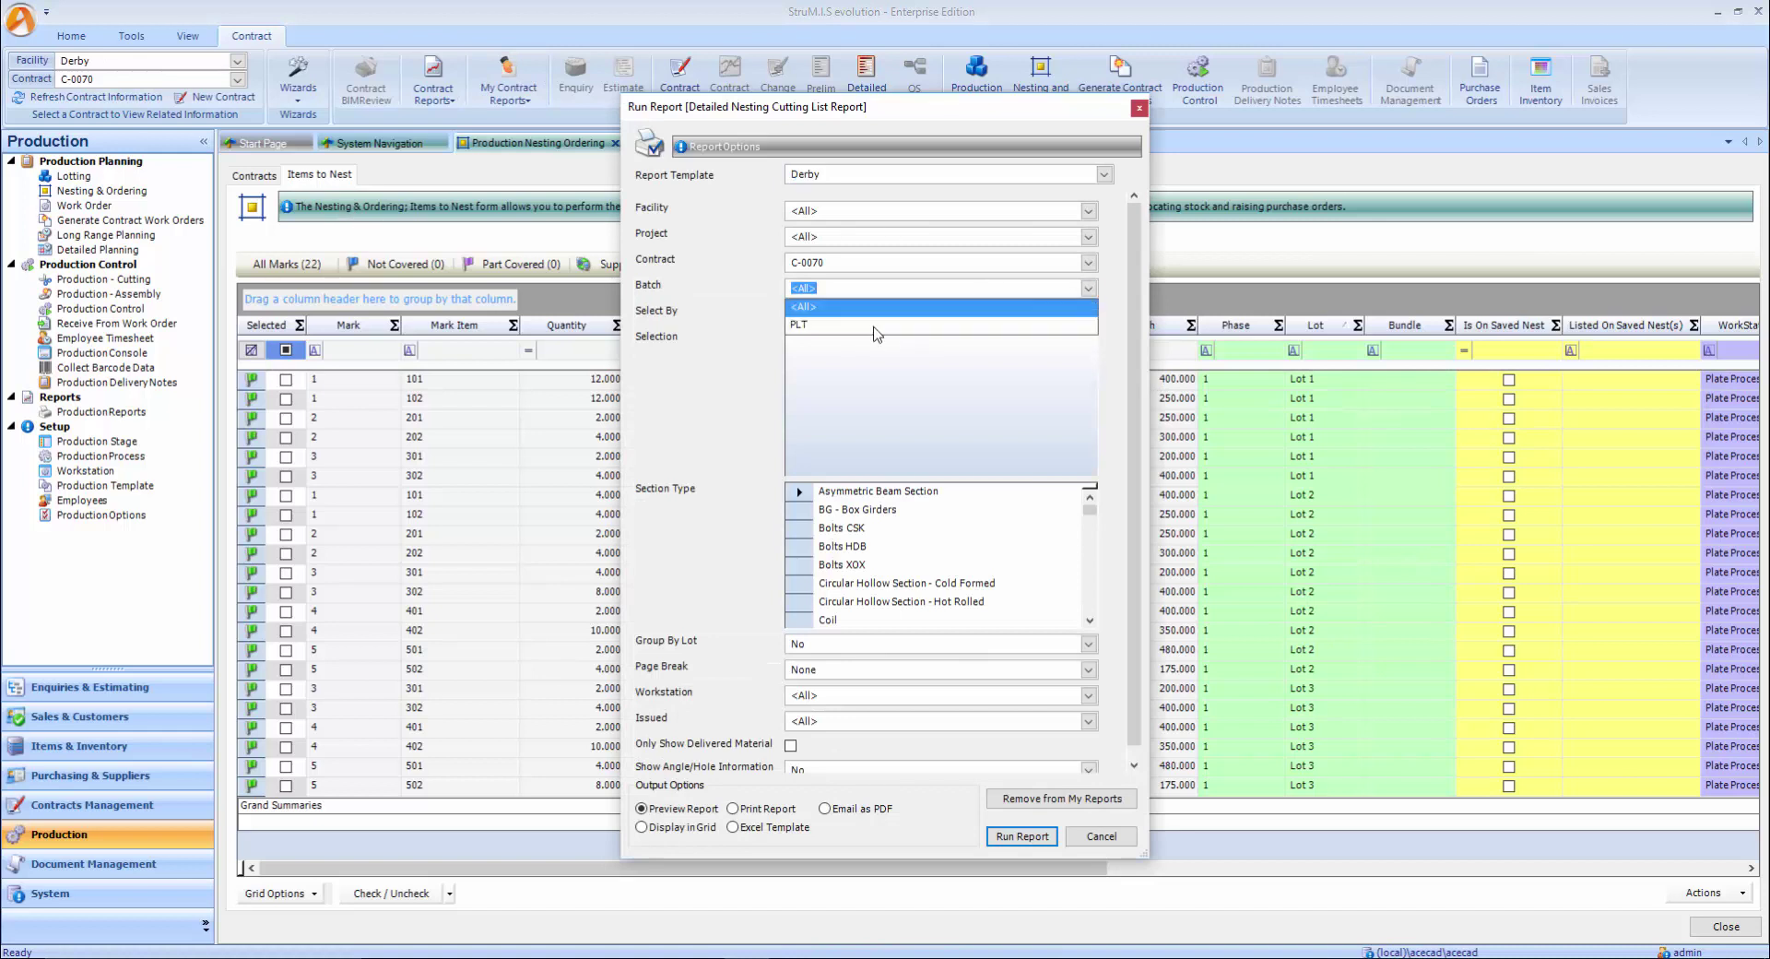
pyautogui.click(876, 324)
pyautogui.click(1033, 838)
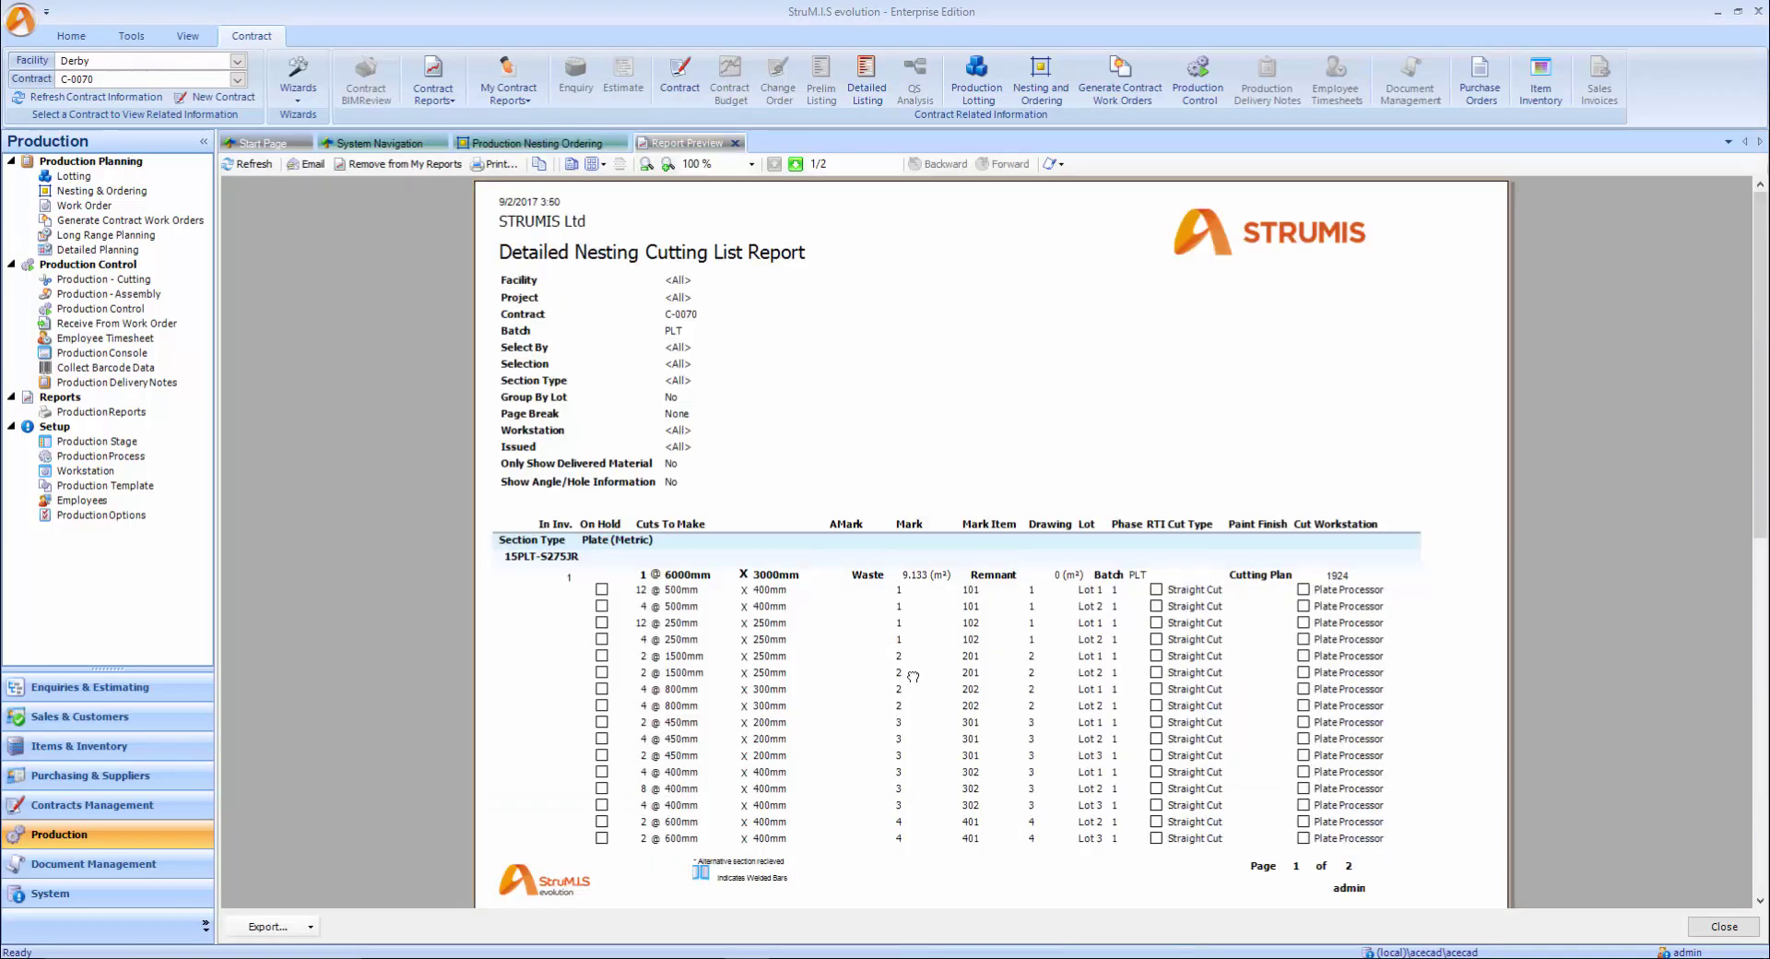
pyautogui.scroll(-2, 908, 677)
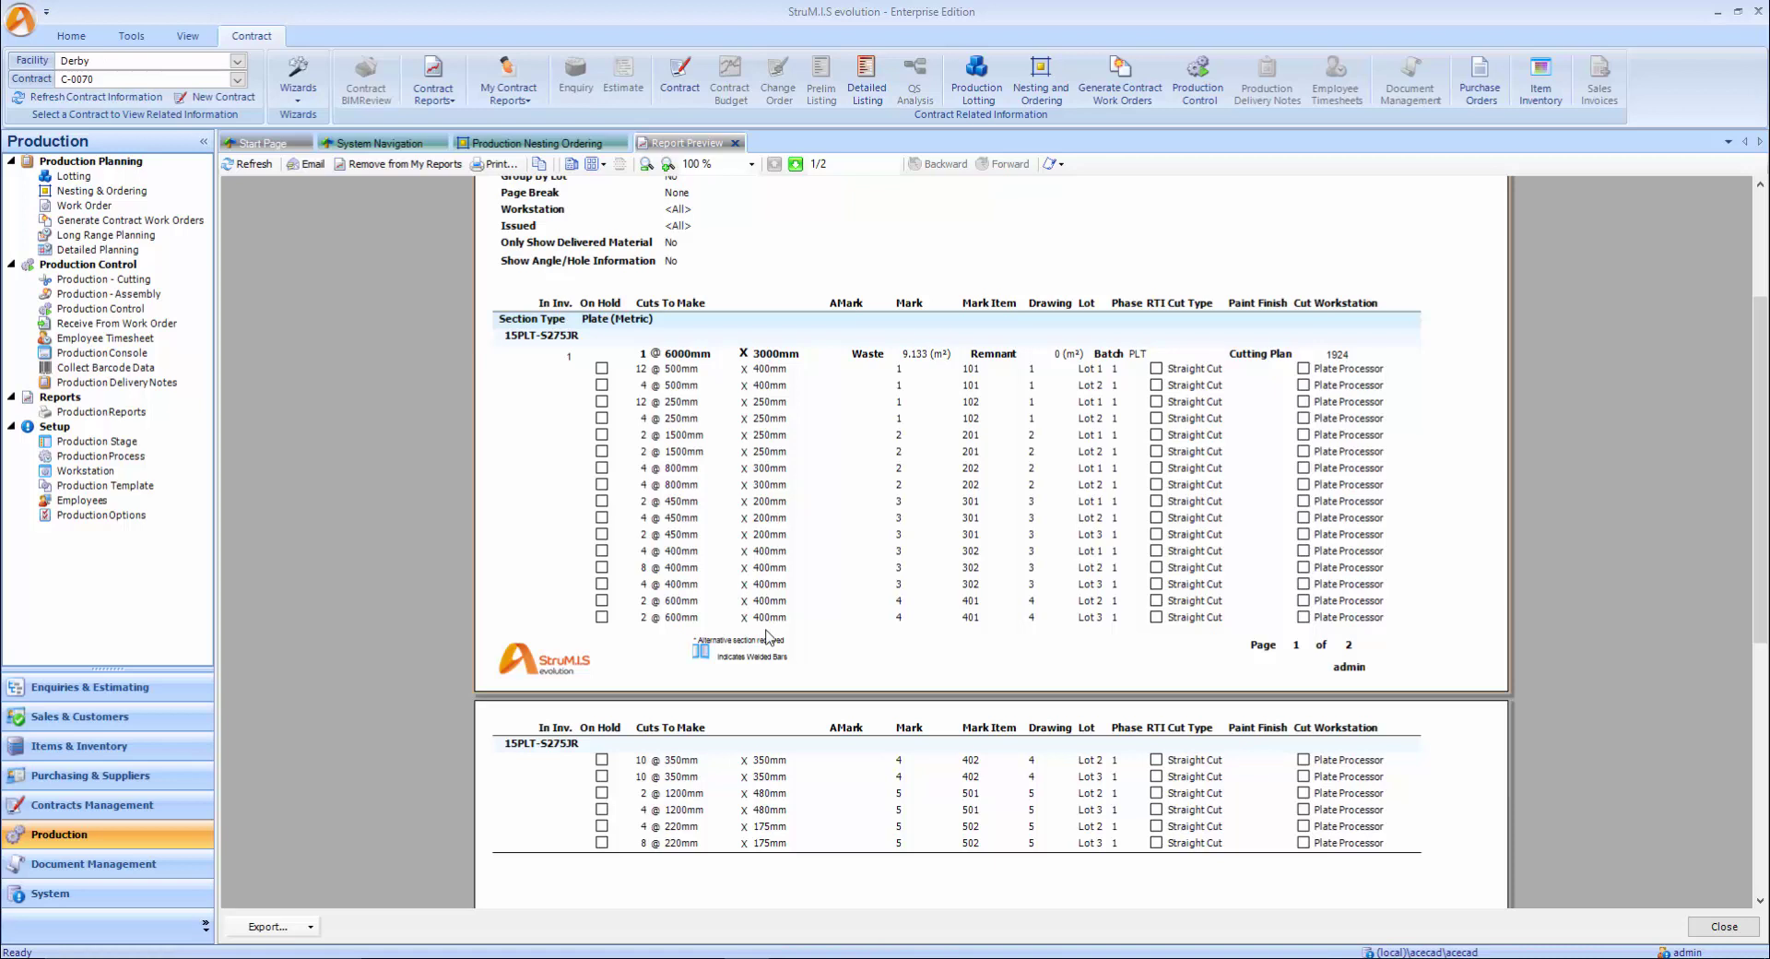
pyautogui.click(735, 143)
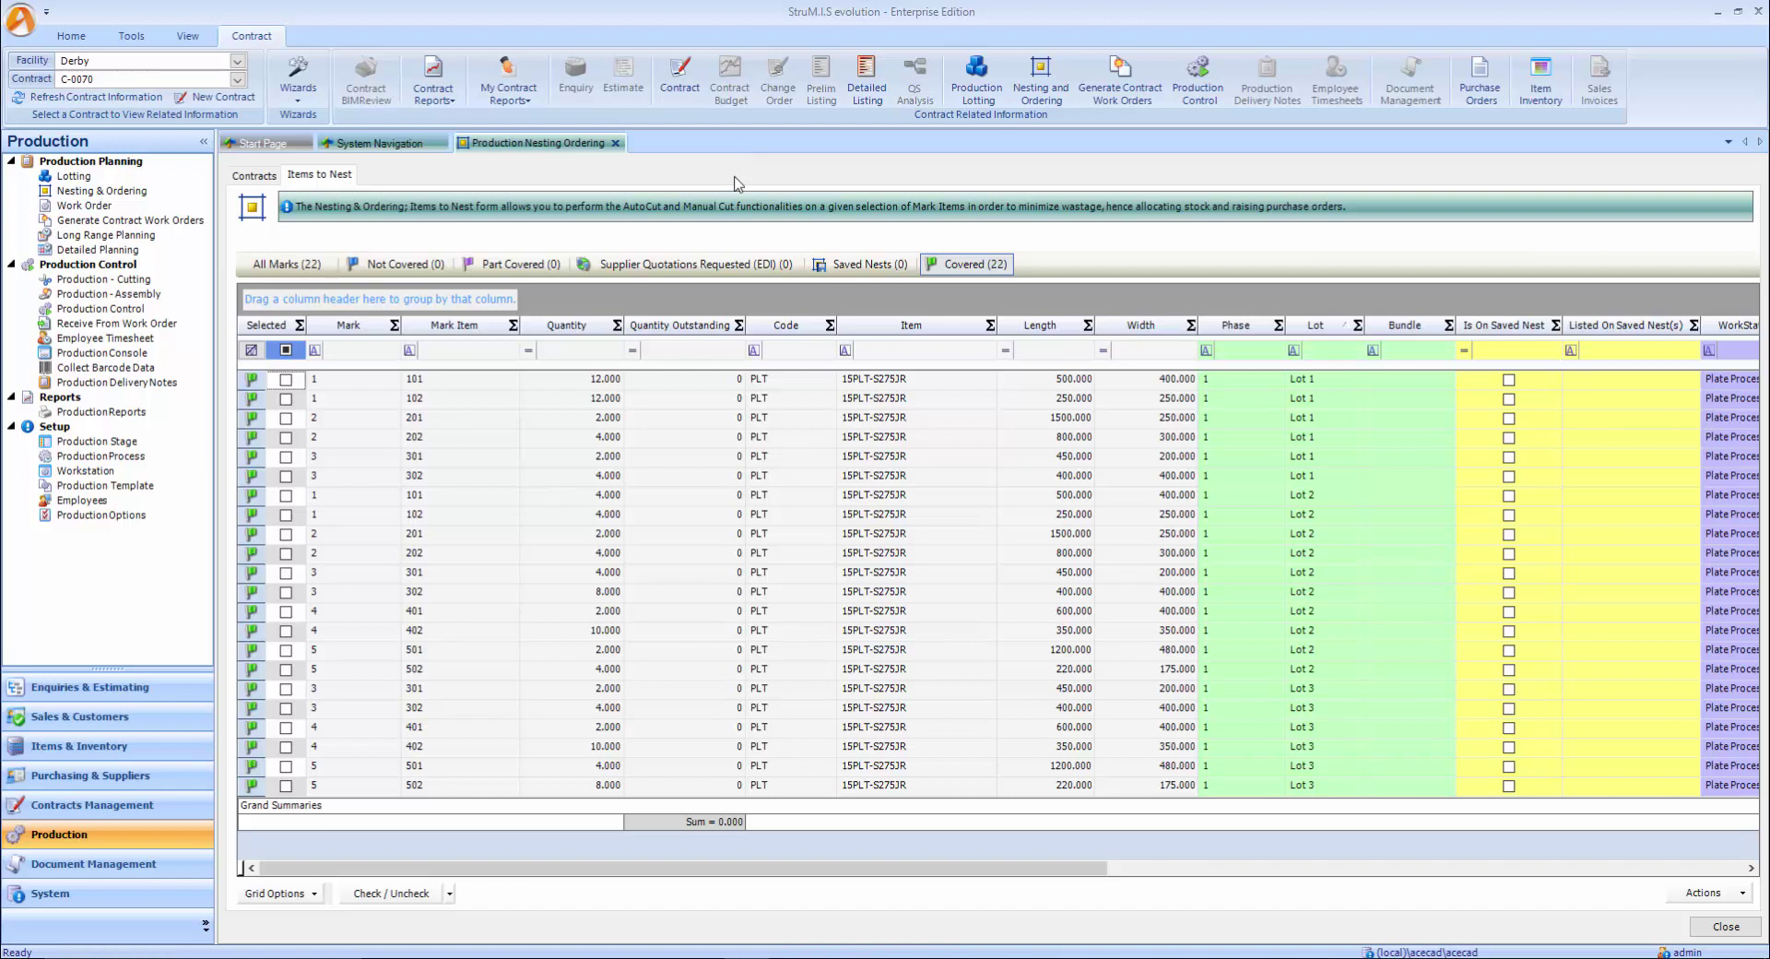
# Select all covered marks of Lots 1, 2 and 3 and open their nesting results for editing
pyautogui.moveTo(668, 380); pyautogui.dragTo(640, 801)
pyautogui.rightClick(627, 455)
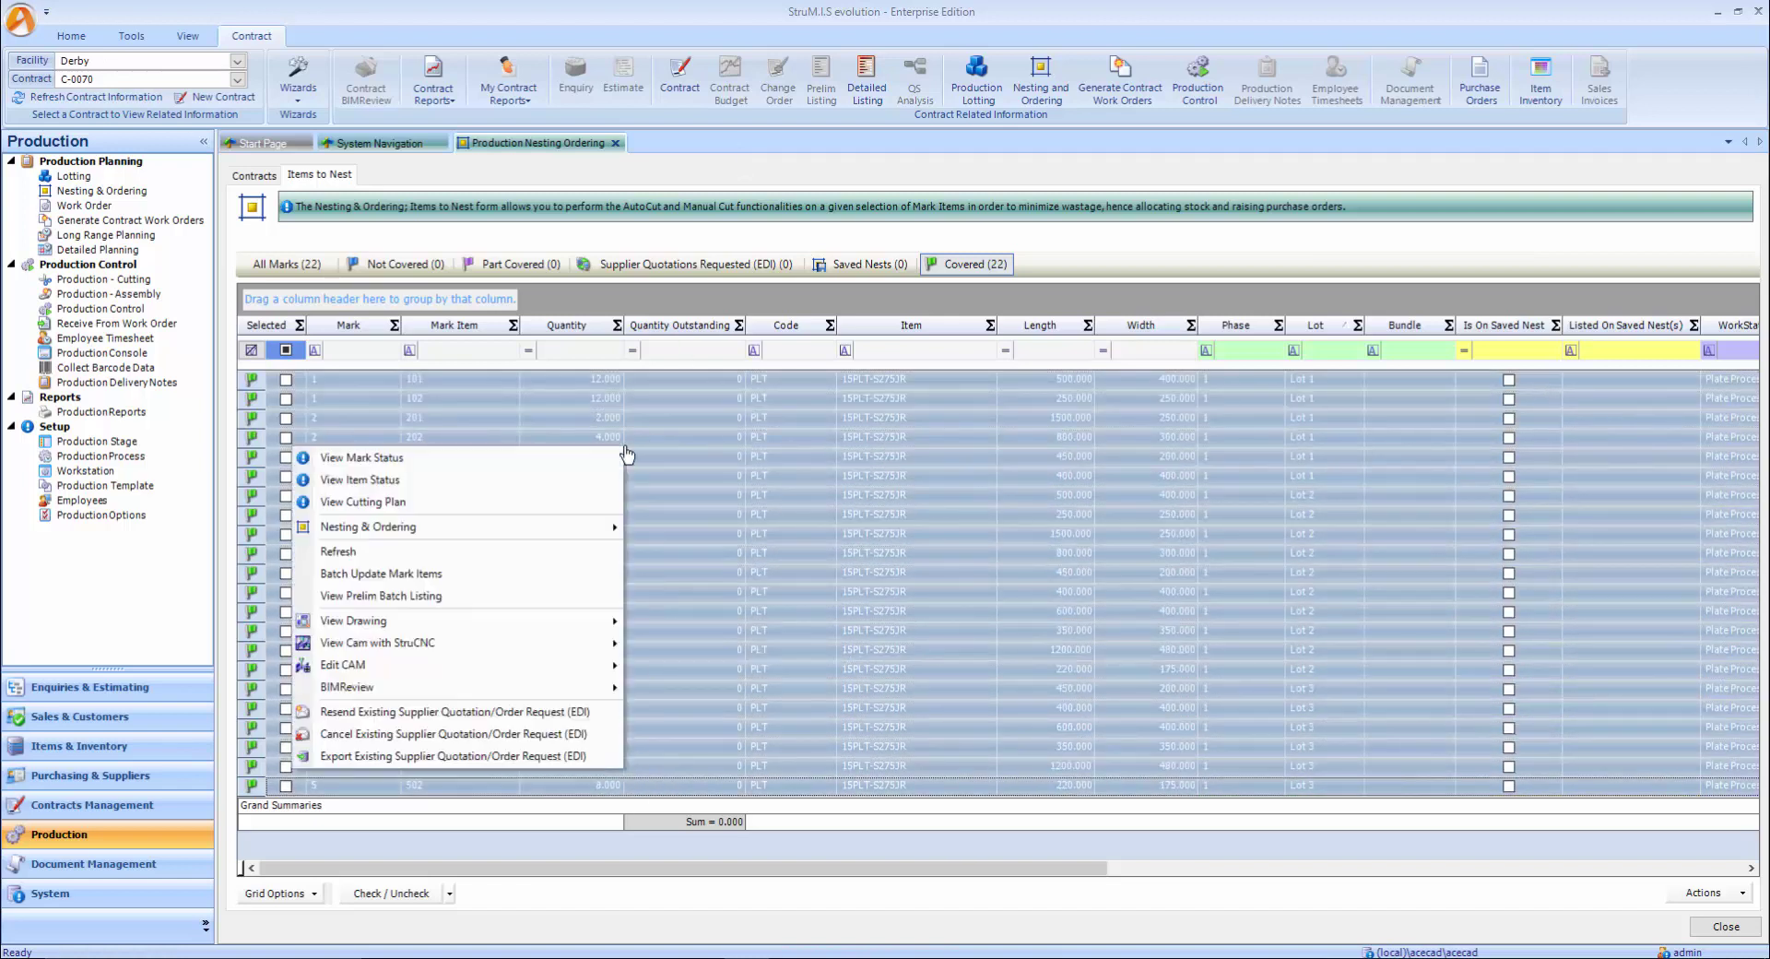
pyautogui.moveTo(597, 530)
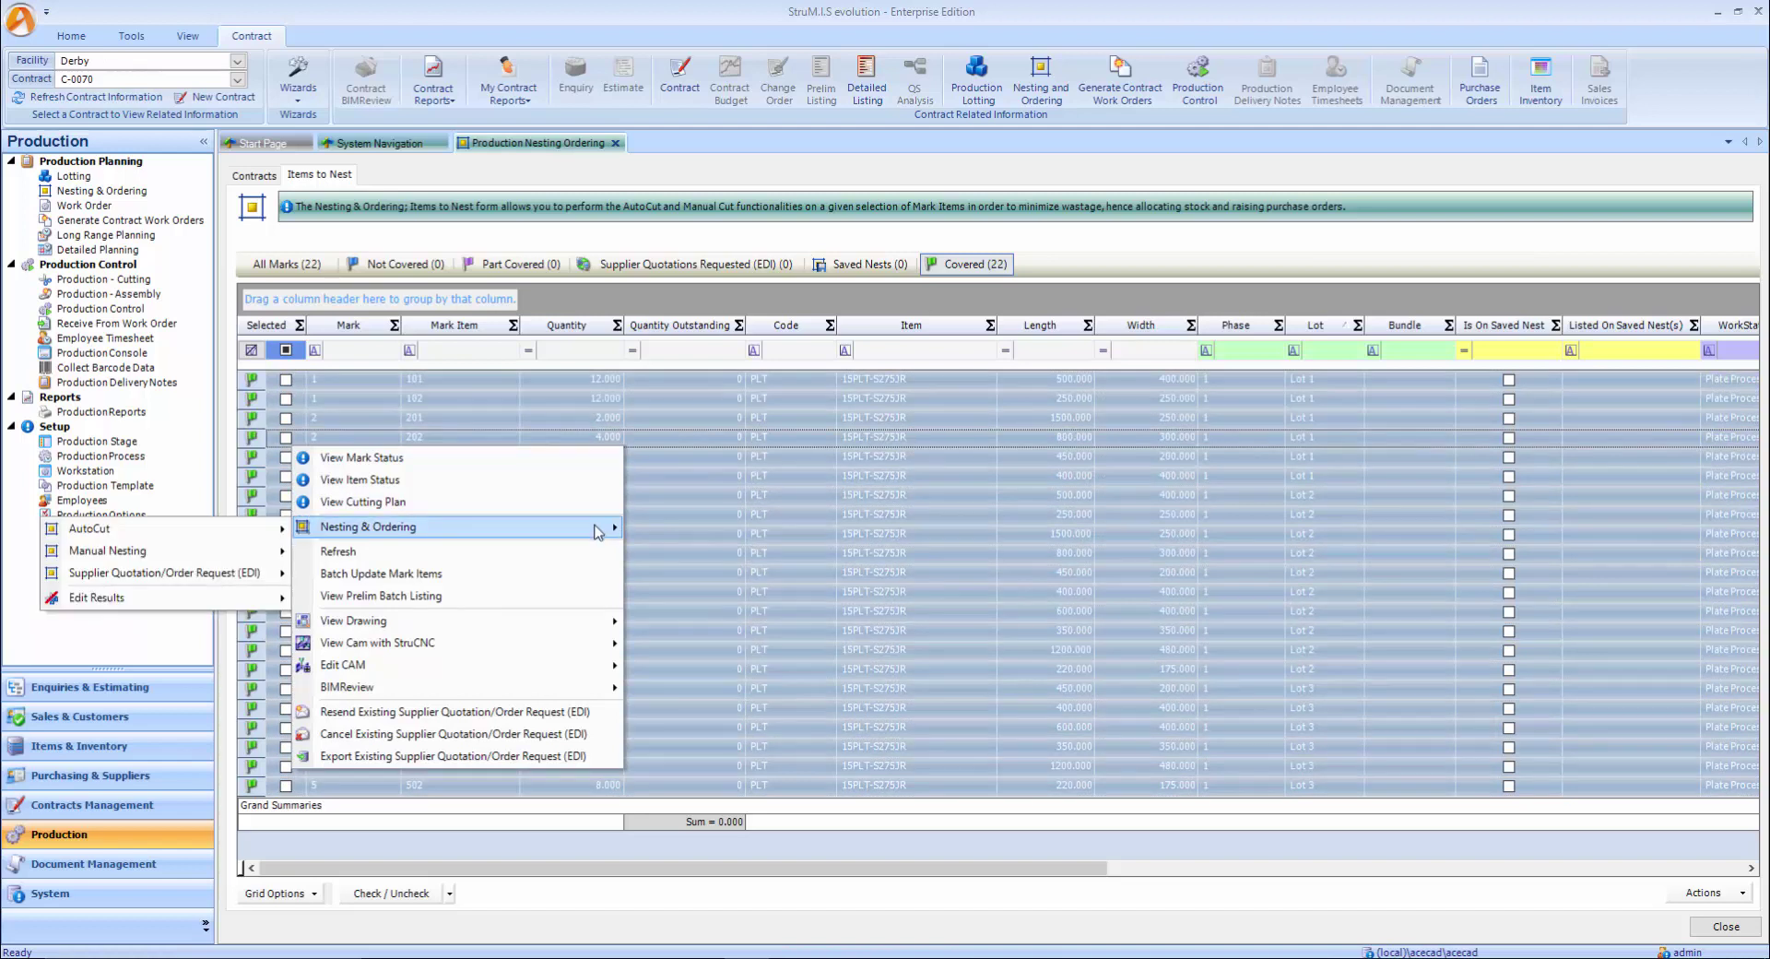
pyautogui.moveTo(283, 606)
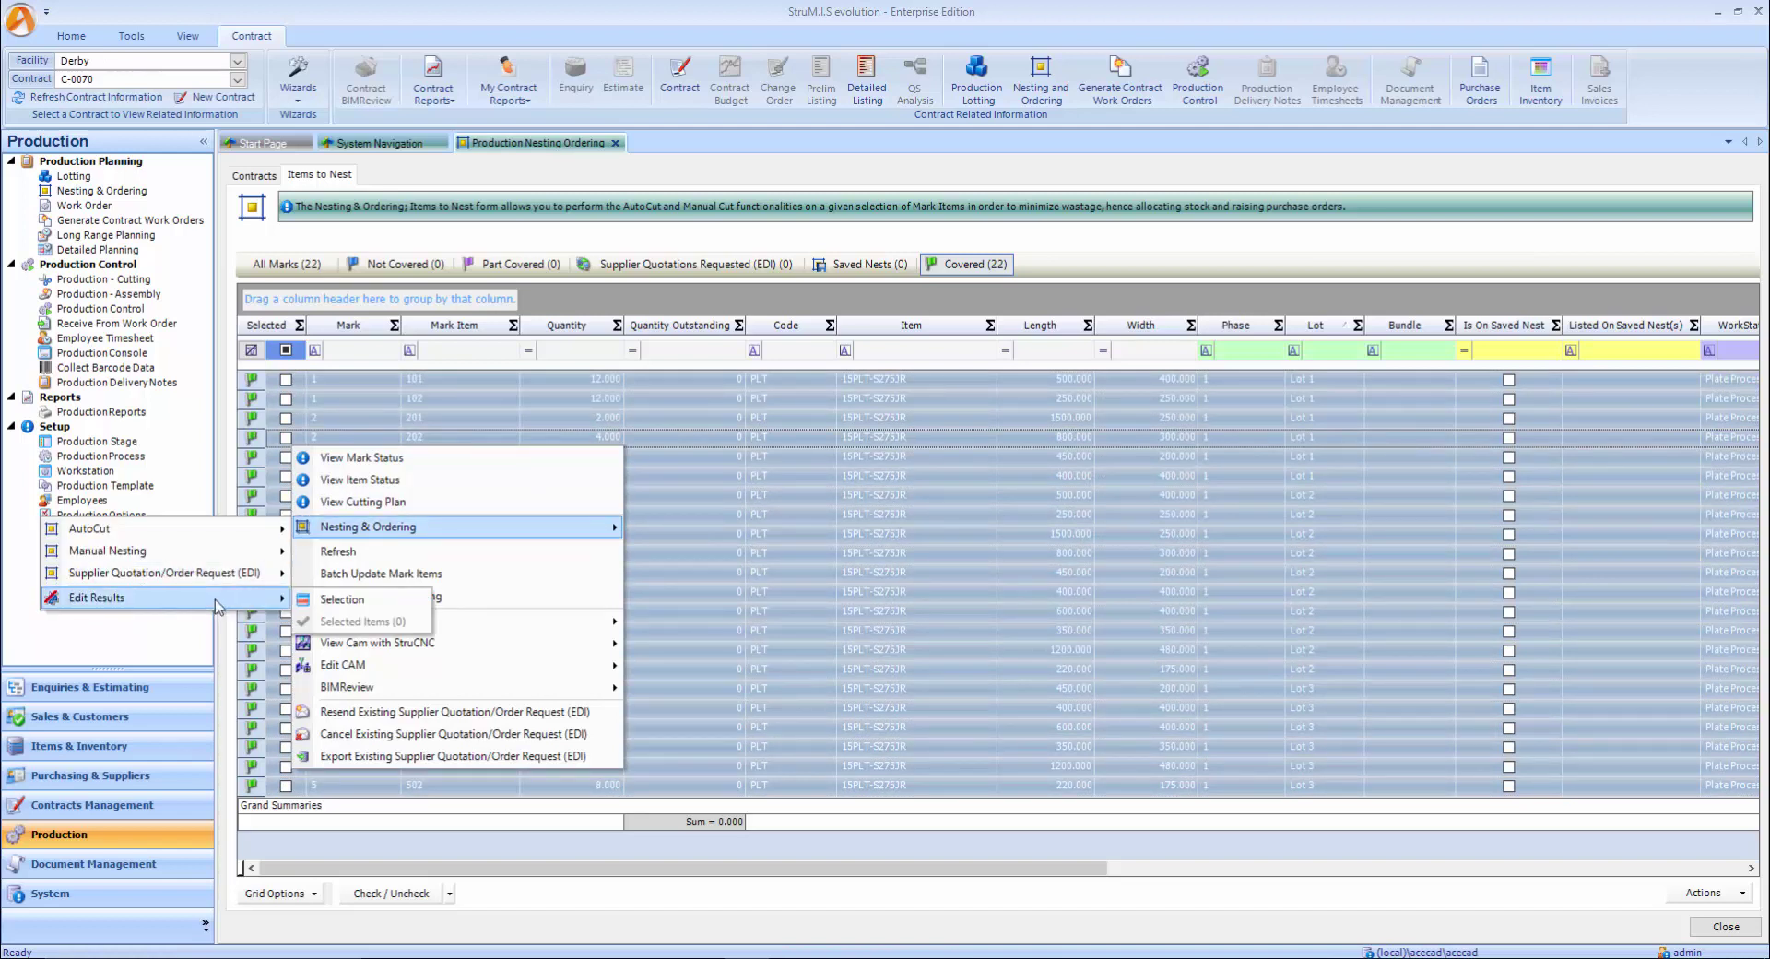
pyautogui.click(356, 599)
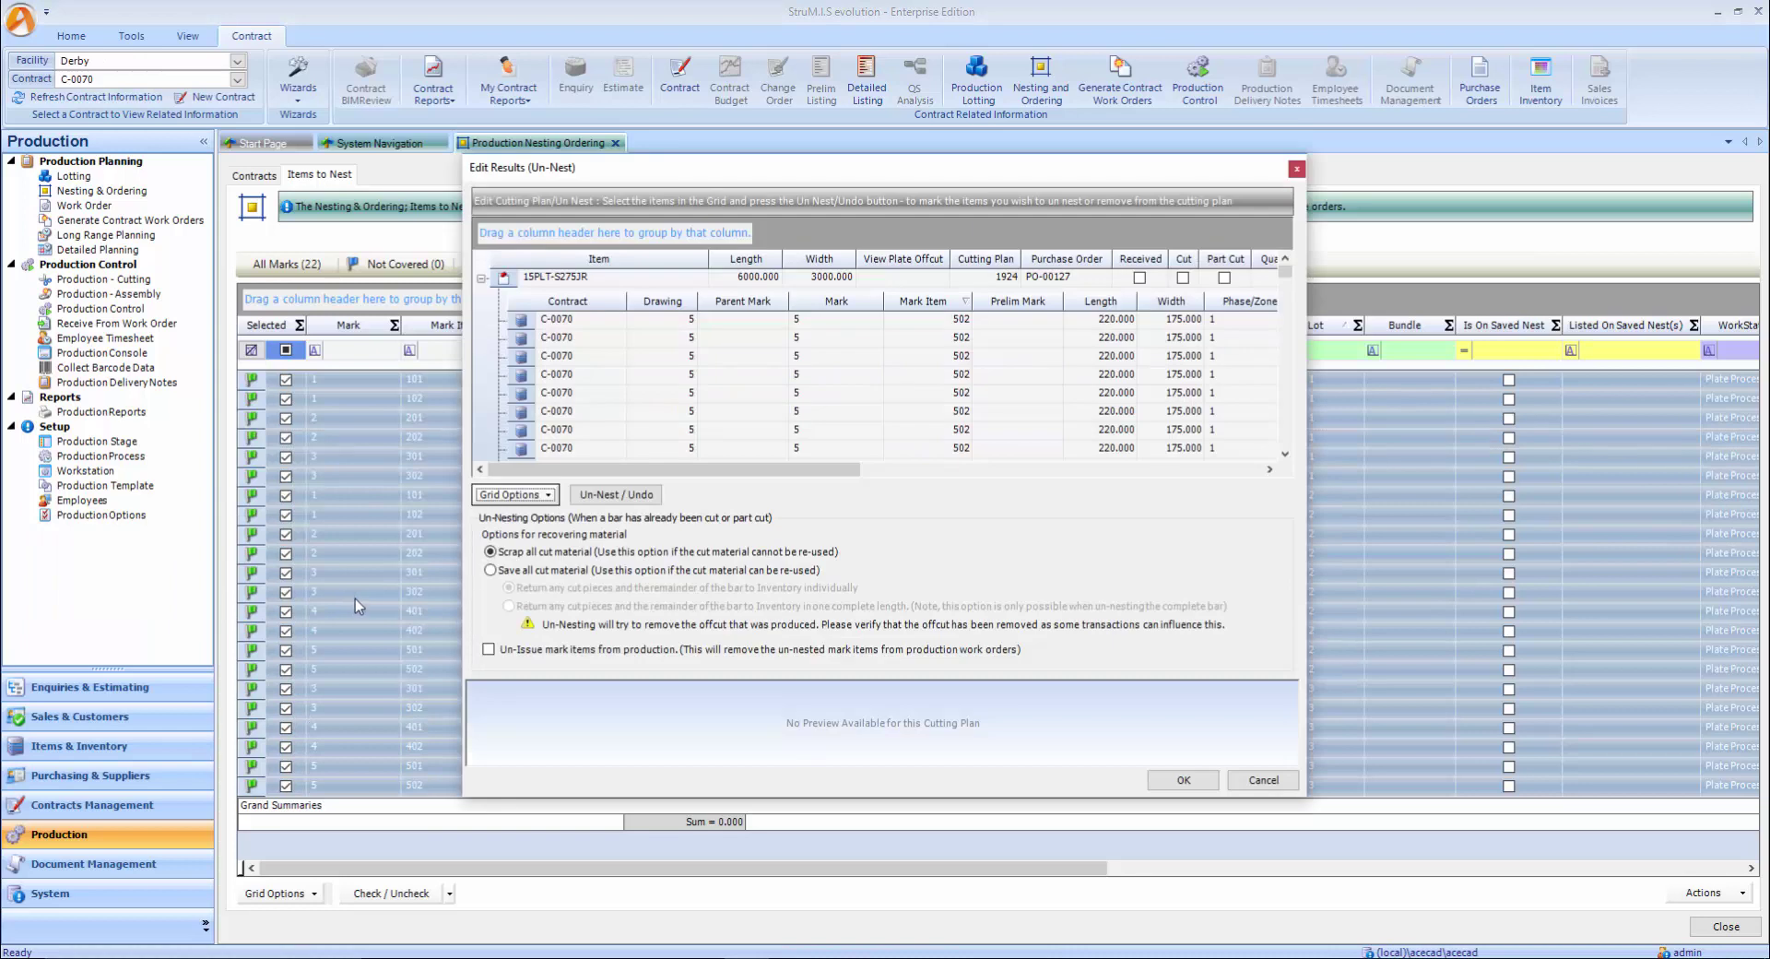
# Maximize the Edit Results window and examine the 15PLT-S275JR plate's part labels in an enlarged cutting plan preview
pyautogui.doubleClick(1228, 171)
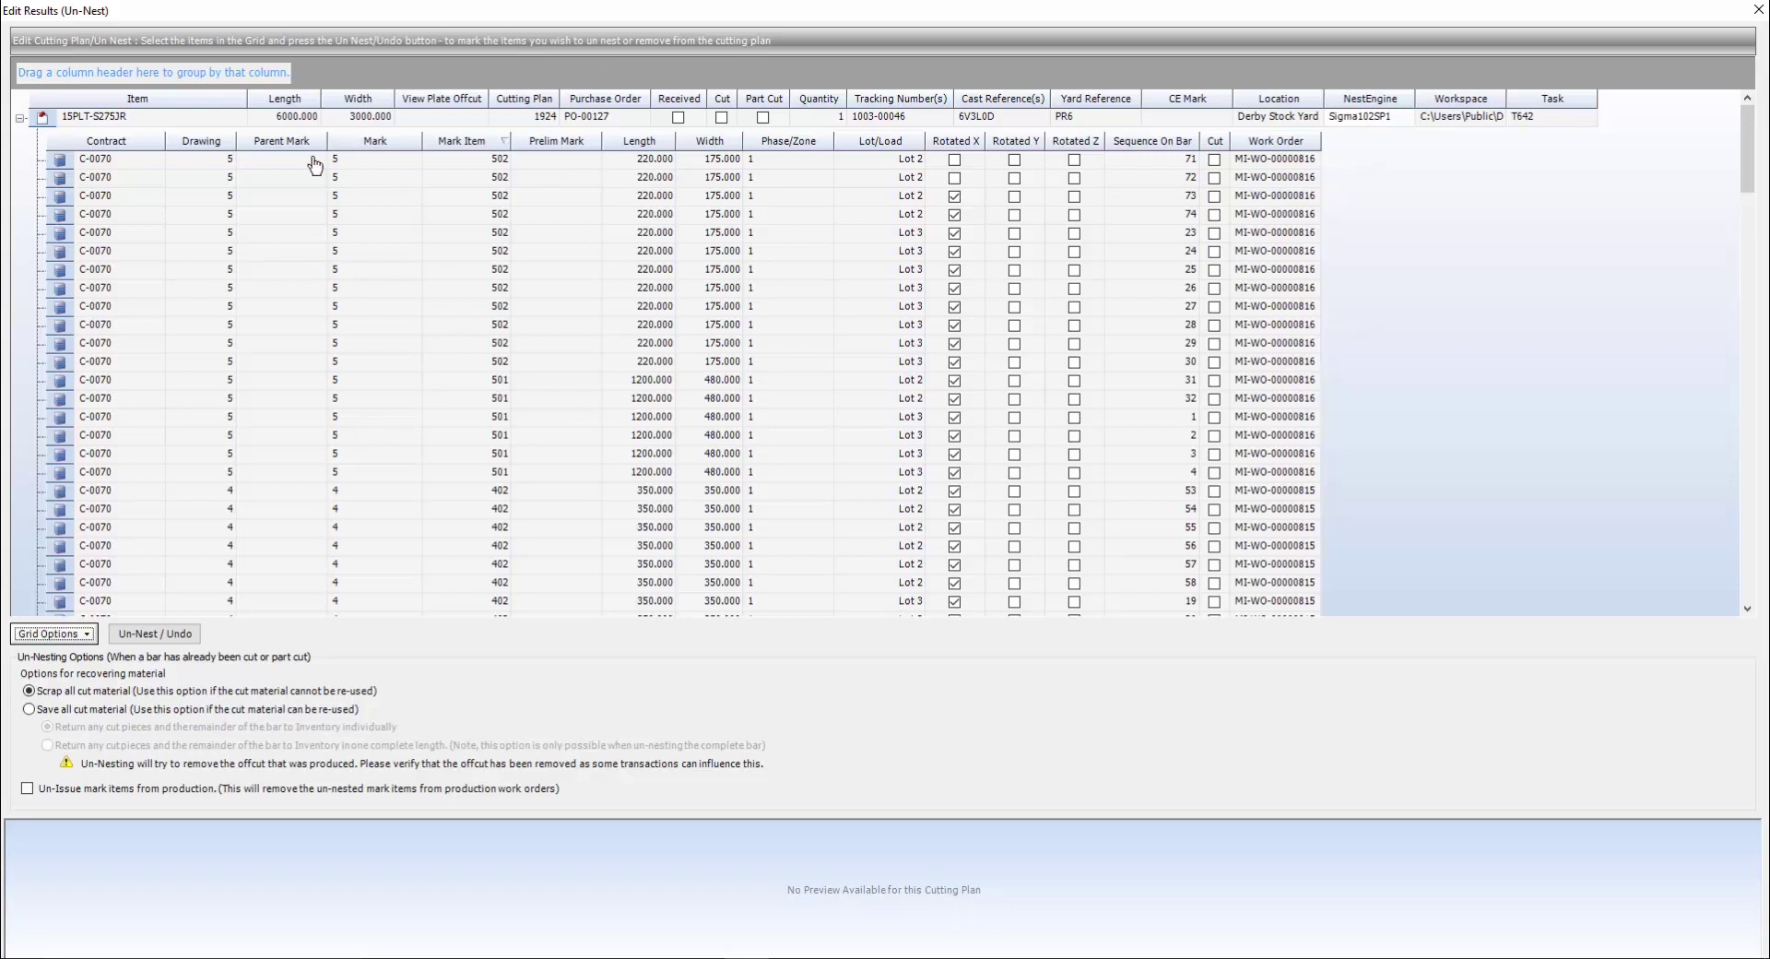
pyautogui.click(44, 118)
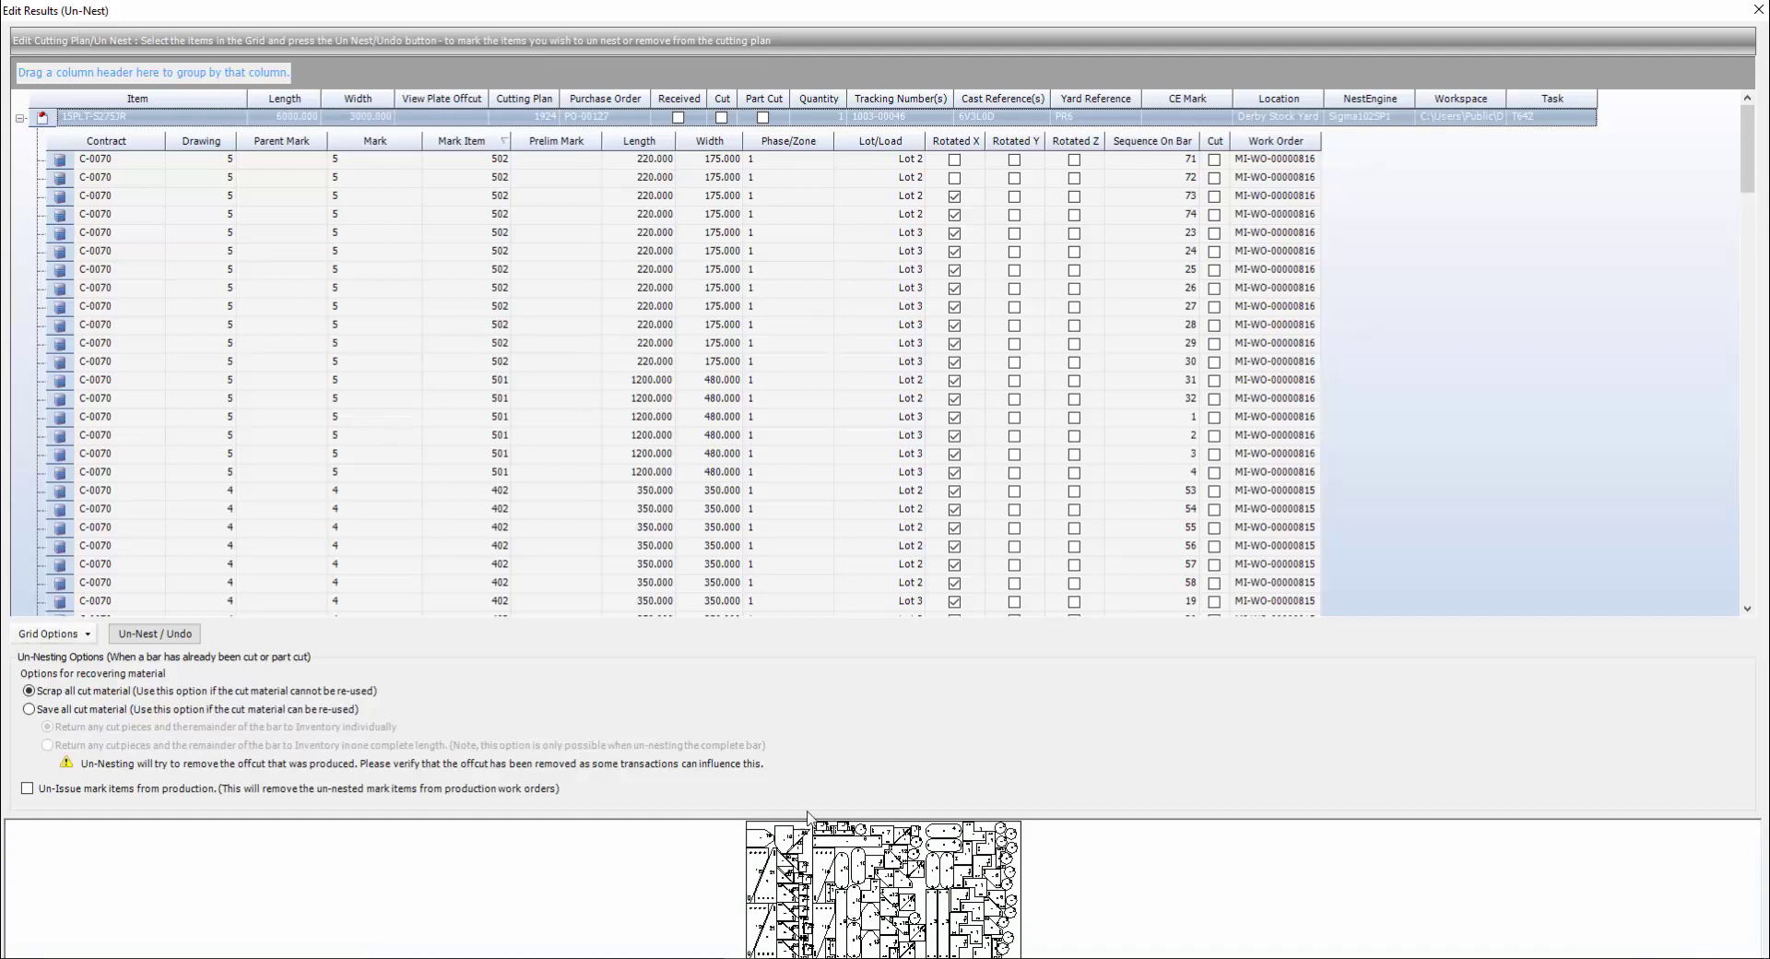
pyautogui.moveTo(810, 816); pyautogui.dragTo(810, 397)
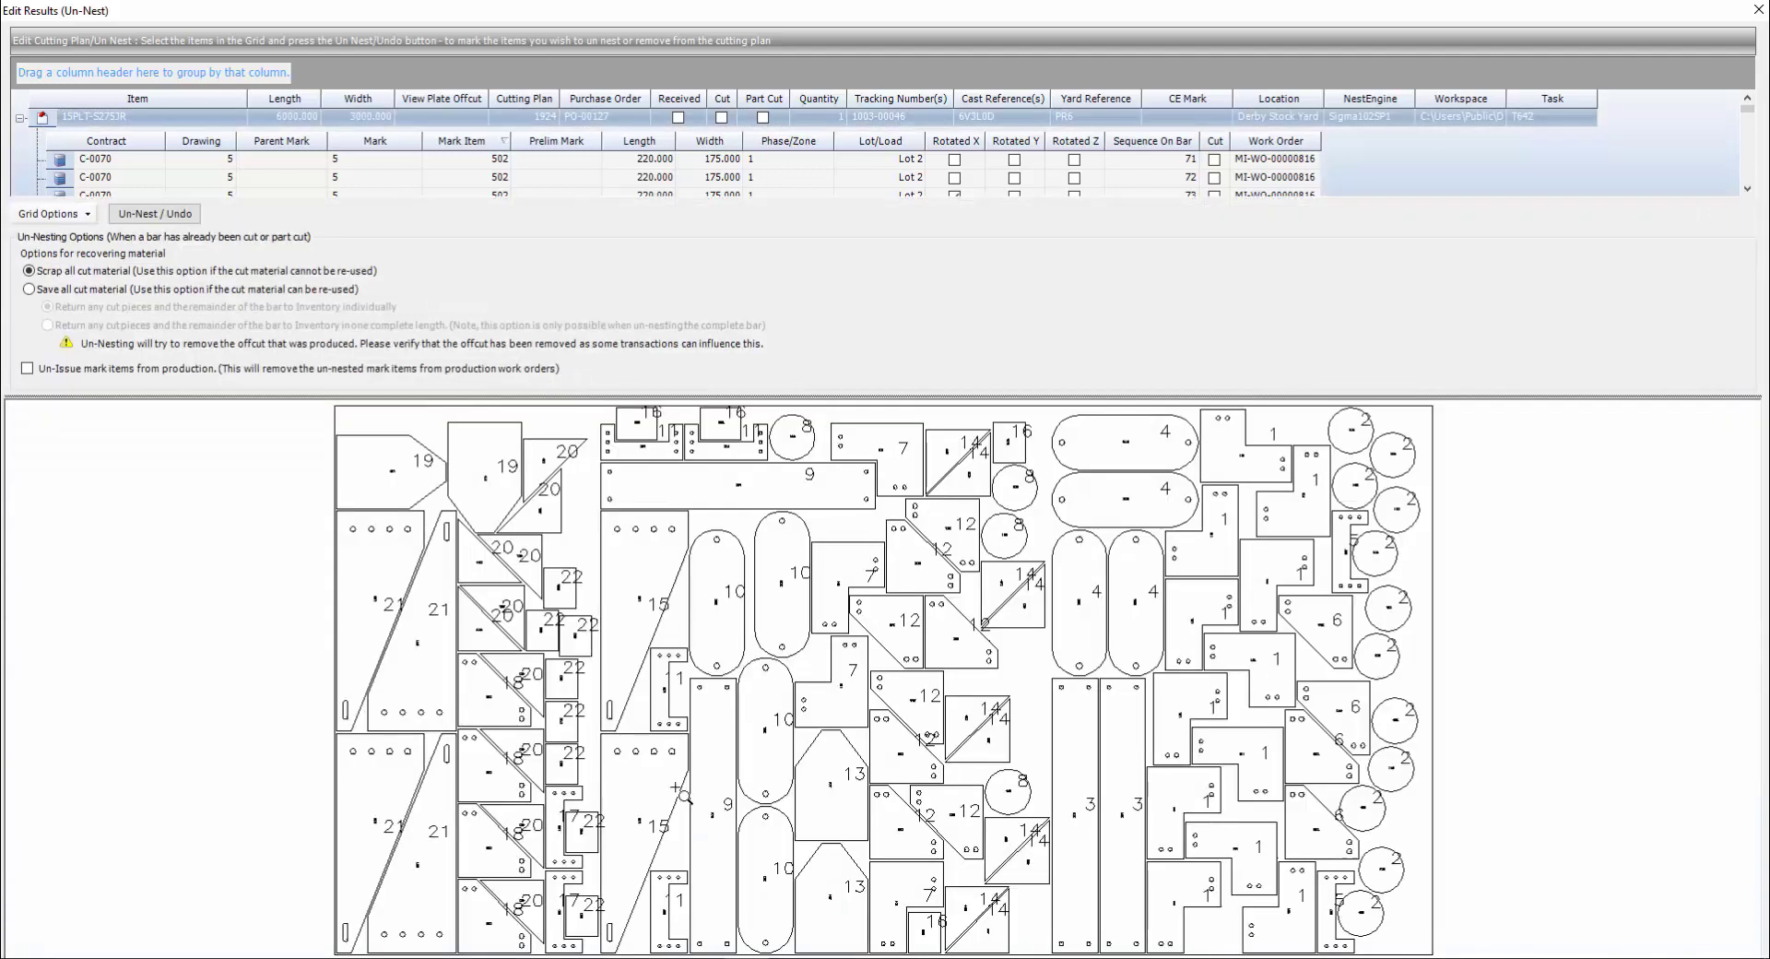
pyautogui.click(650, 630)
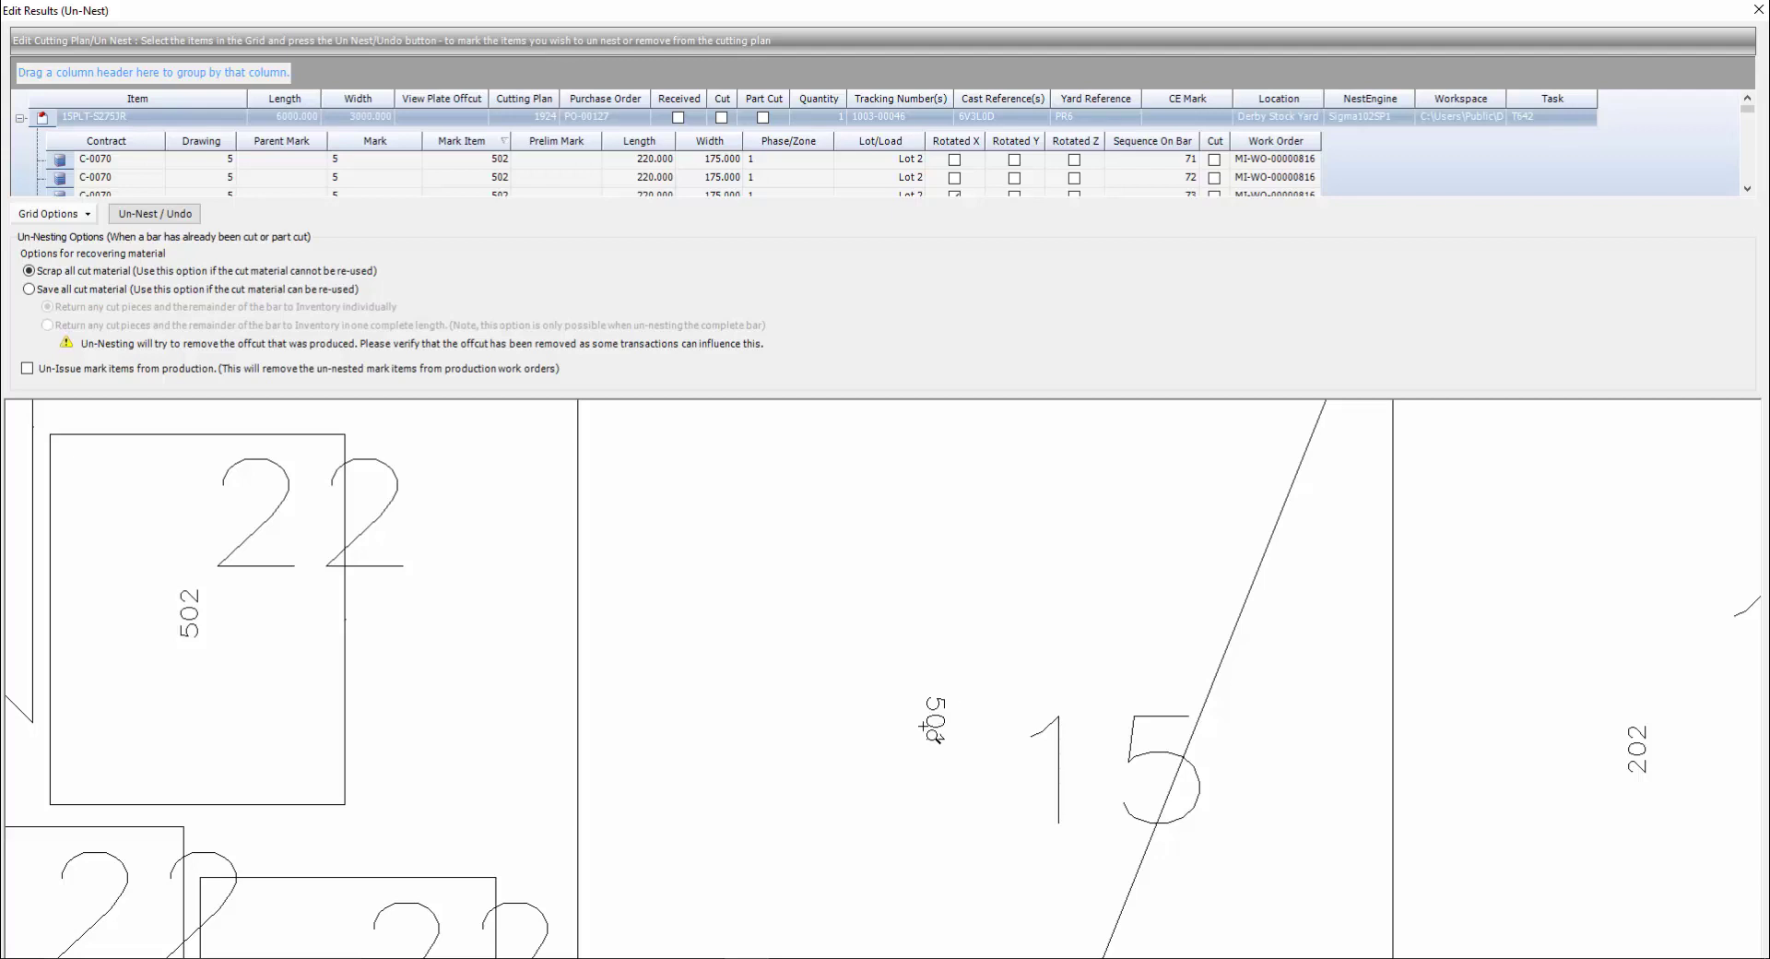
pyautogui.scroll(-5, 933, 745)
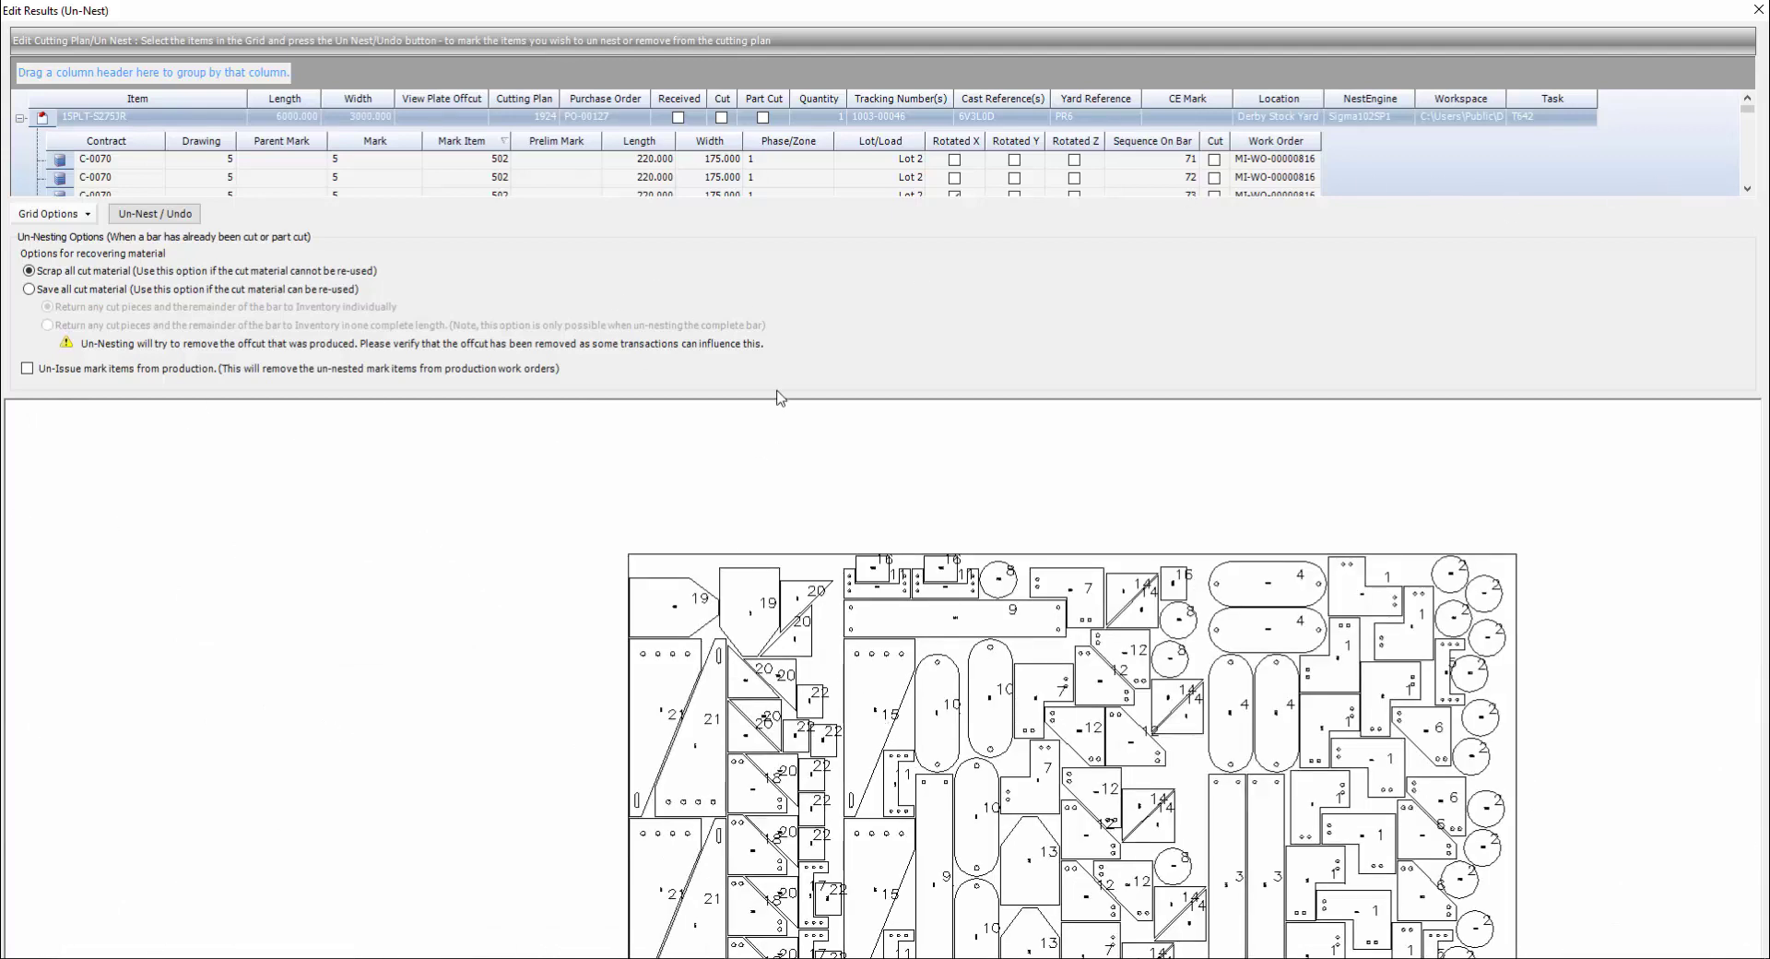
pyautogui.moveTo(782, 398); pyautogui.dragTo(747, 645)
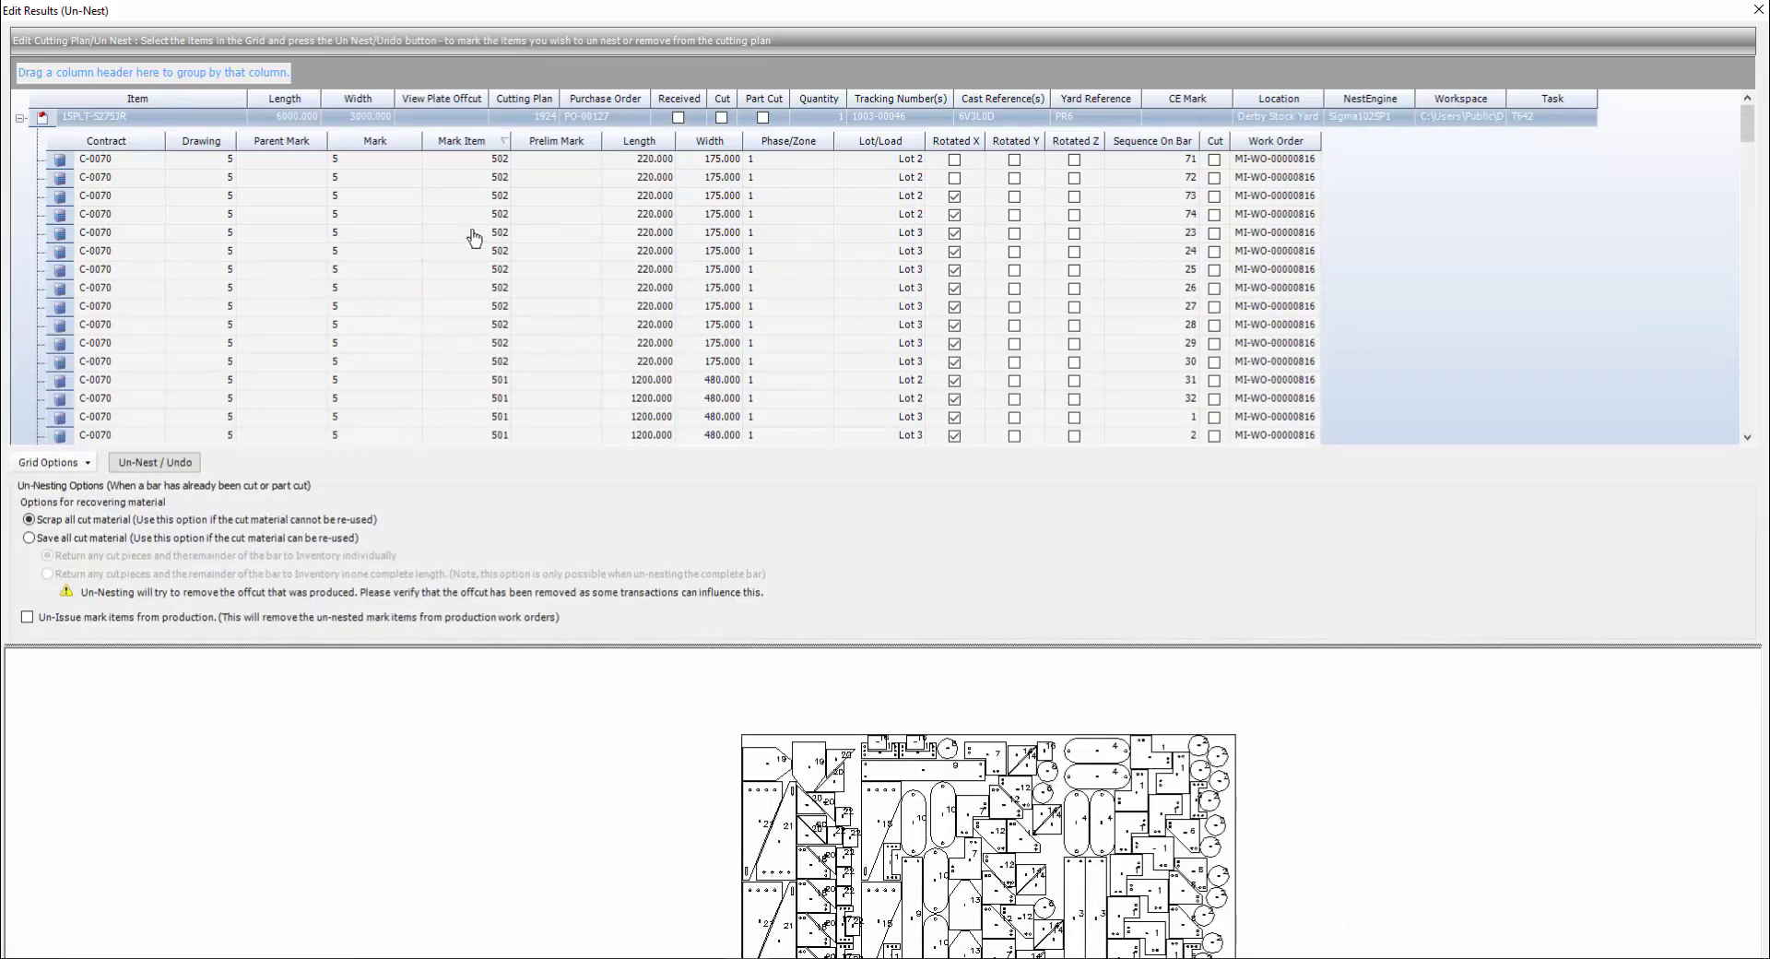
# Un-nest the two Lot 2 items of mark item 501 from the cutting plan and confirm the edit
pyautogui.click(482, 360)
pyautogui.scroll(-2, 482, 364)
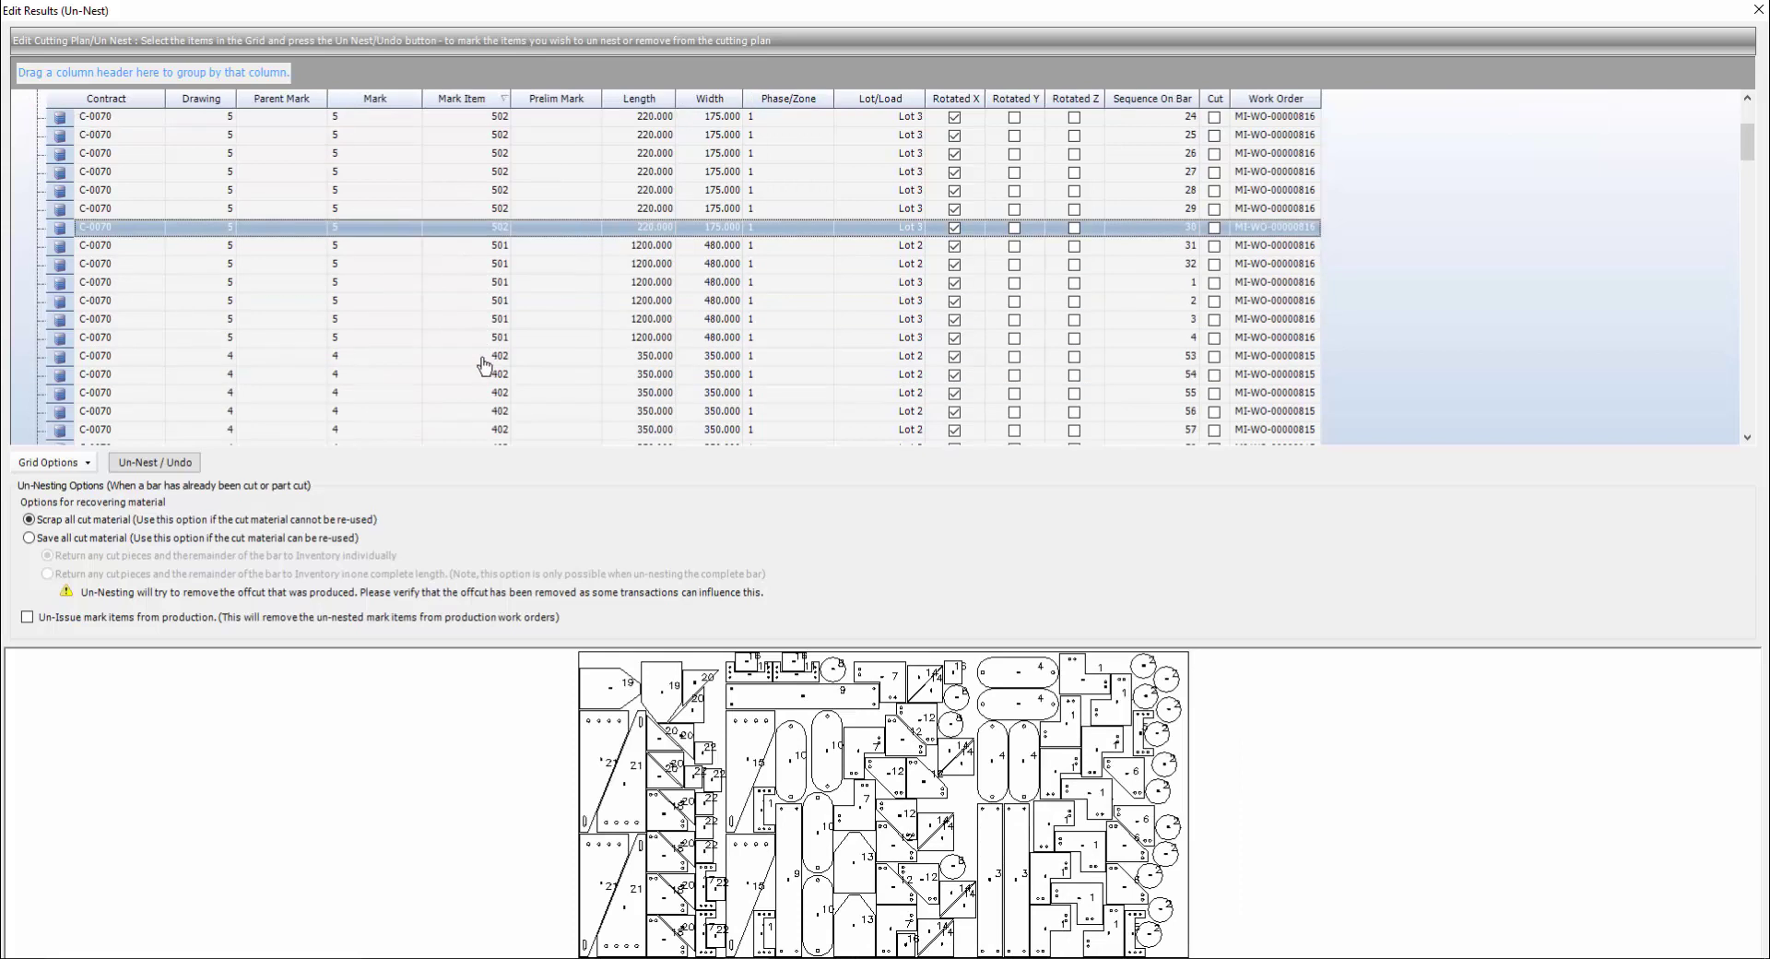
pyautogui.moveTo(499, 247); pyautogui.dragTo(501, 265)
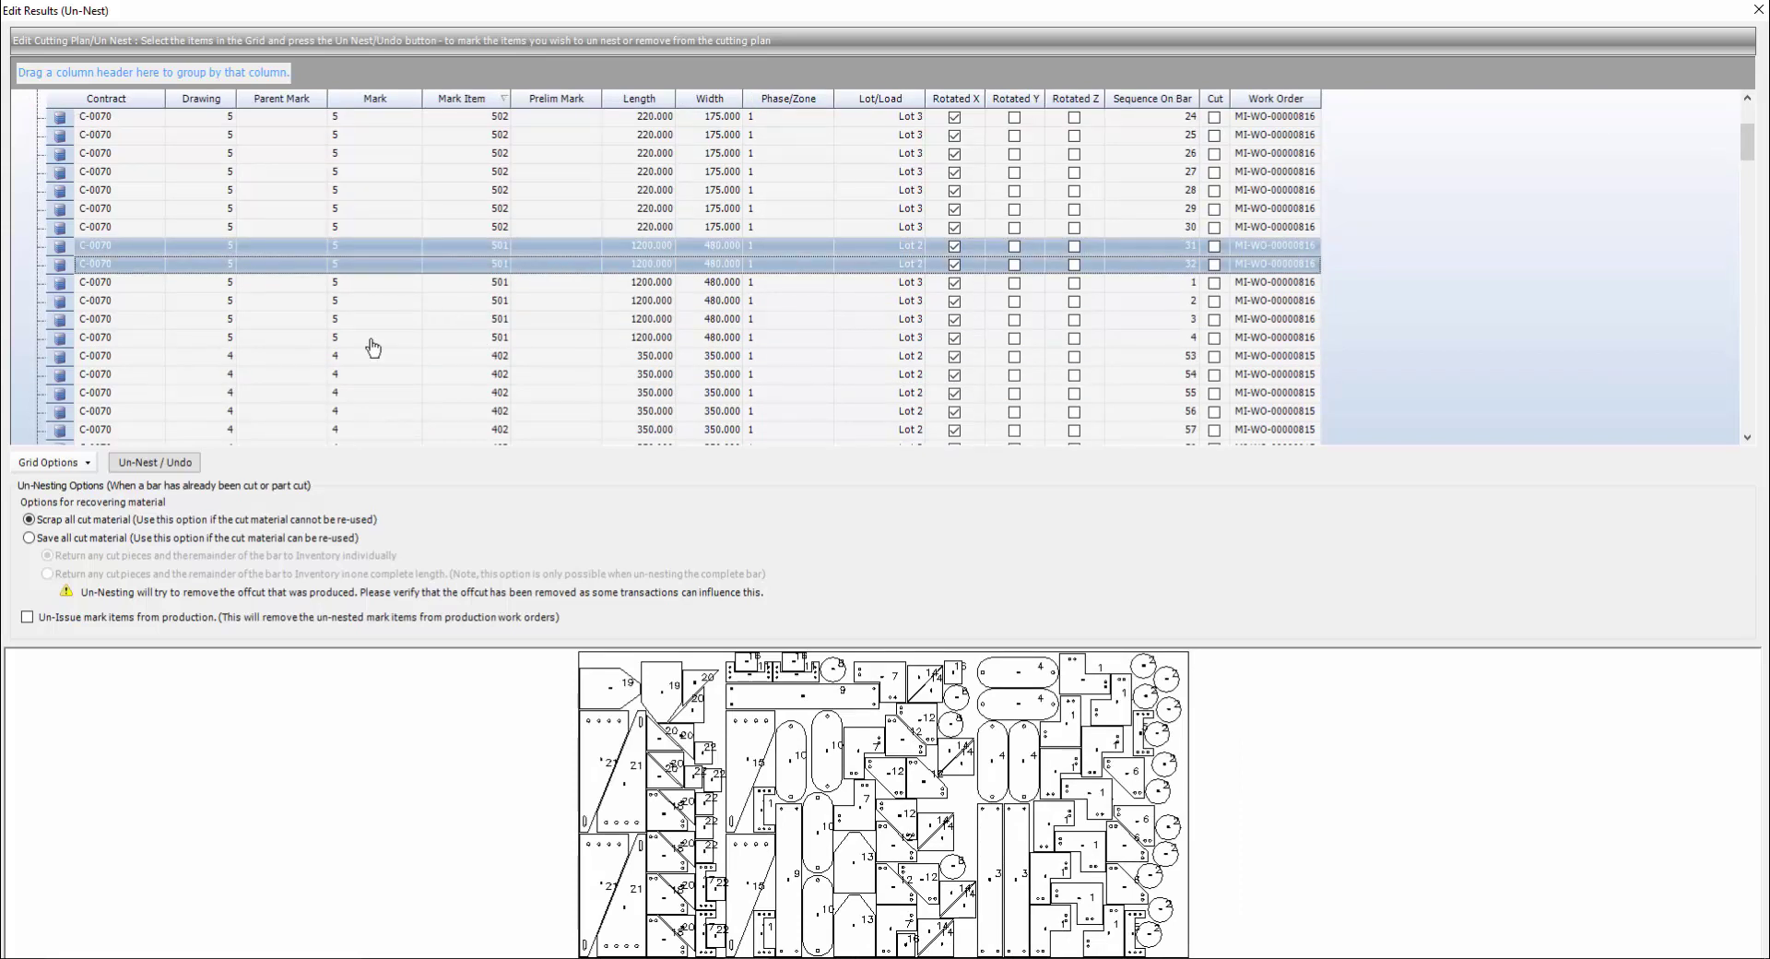
pyautogui.click(179, 467)
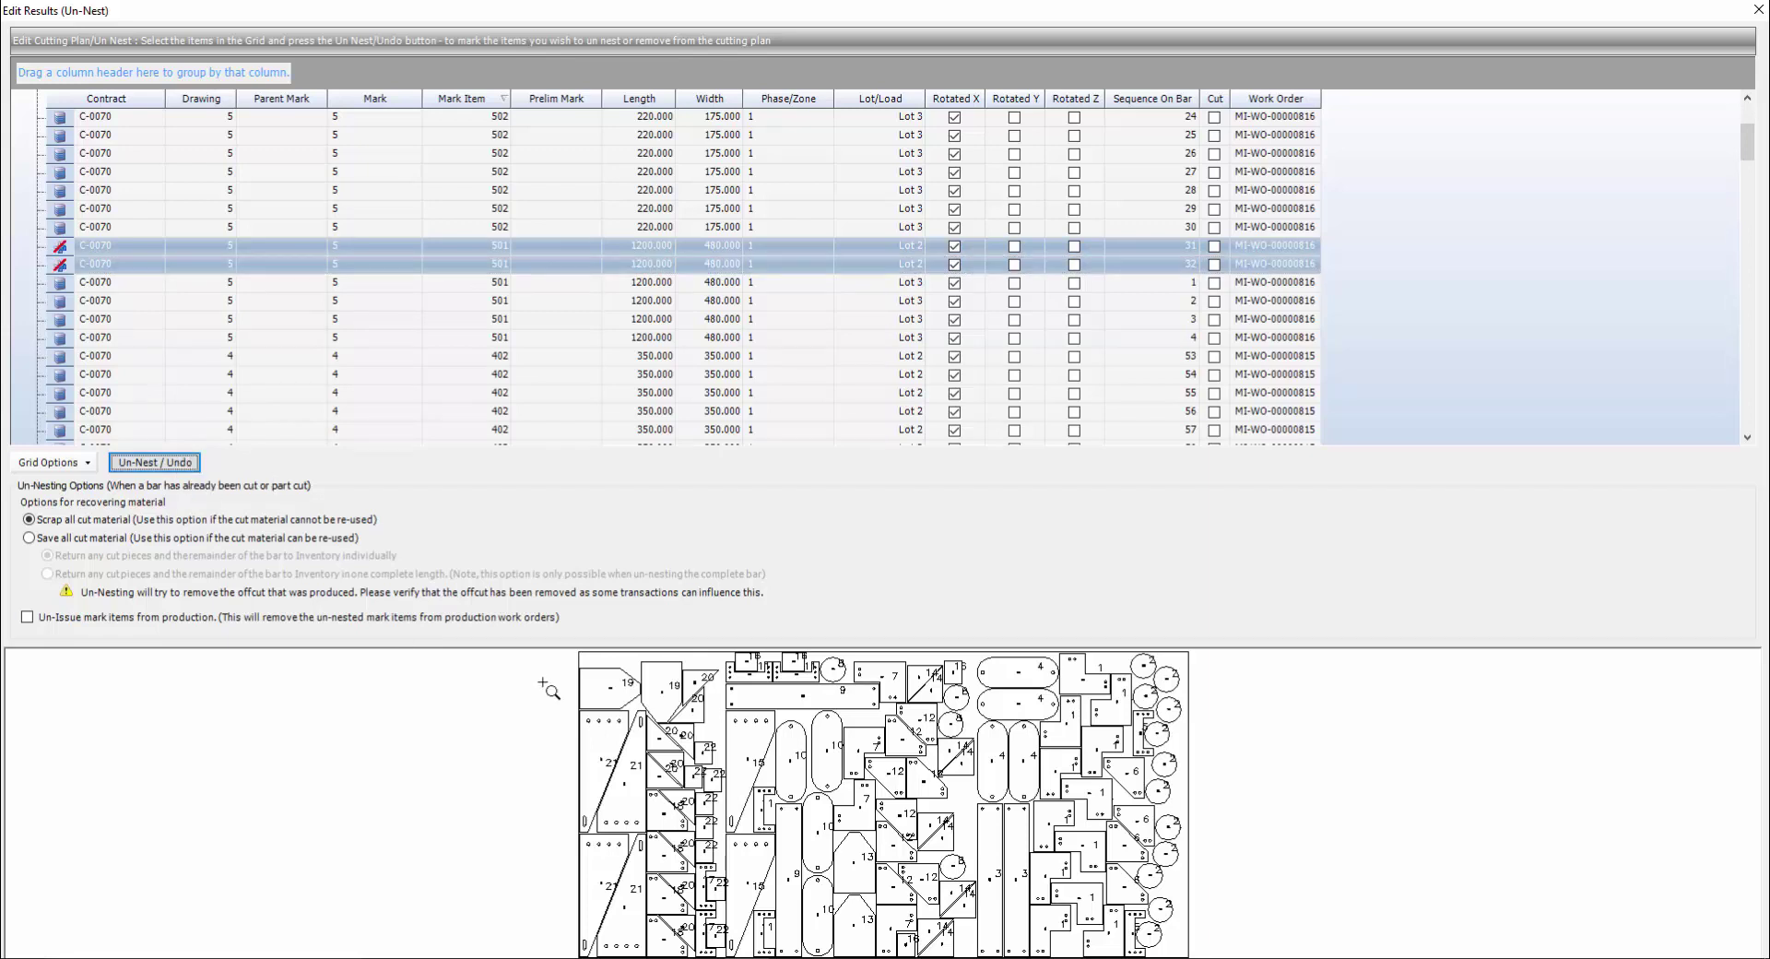
pyautogui.moveTo(716, 696); pyautogui.dragTo(773, 947)
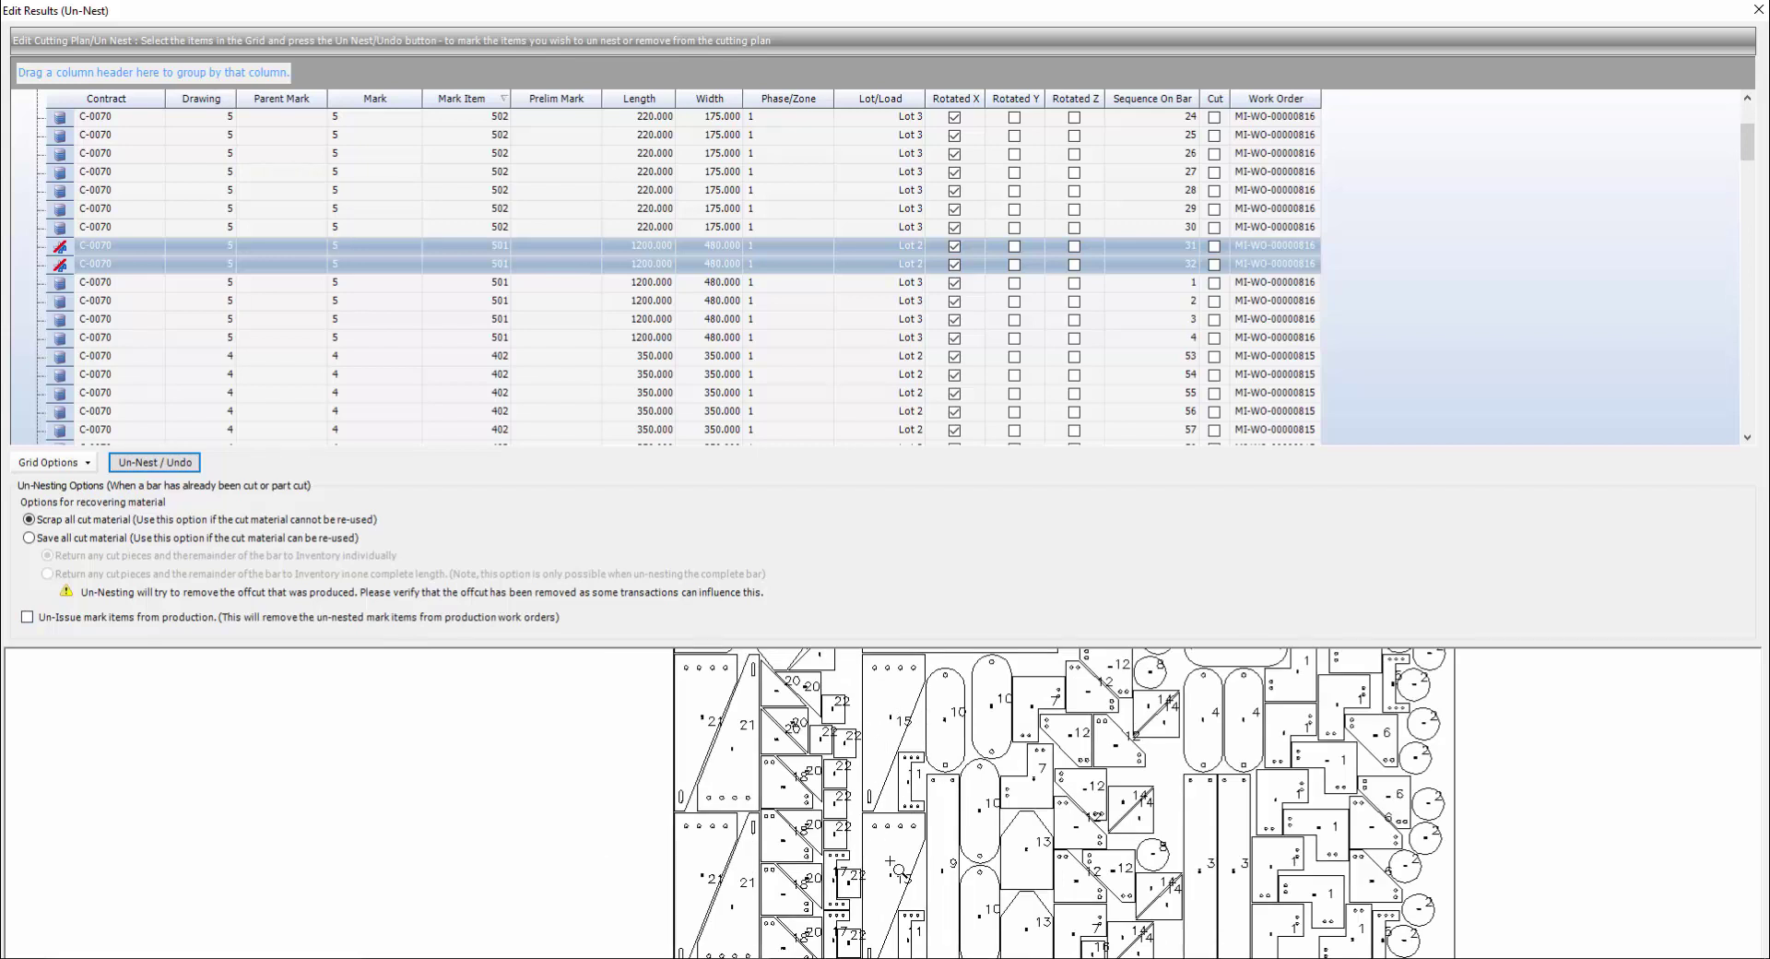
pyautogui.doubleClick(1080, 11)
pyautogui.click(1184, 779)
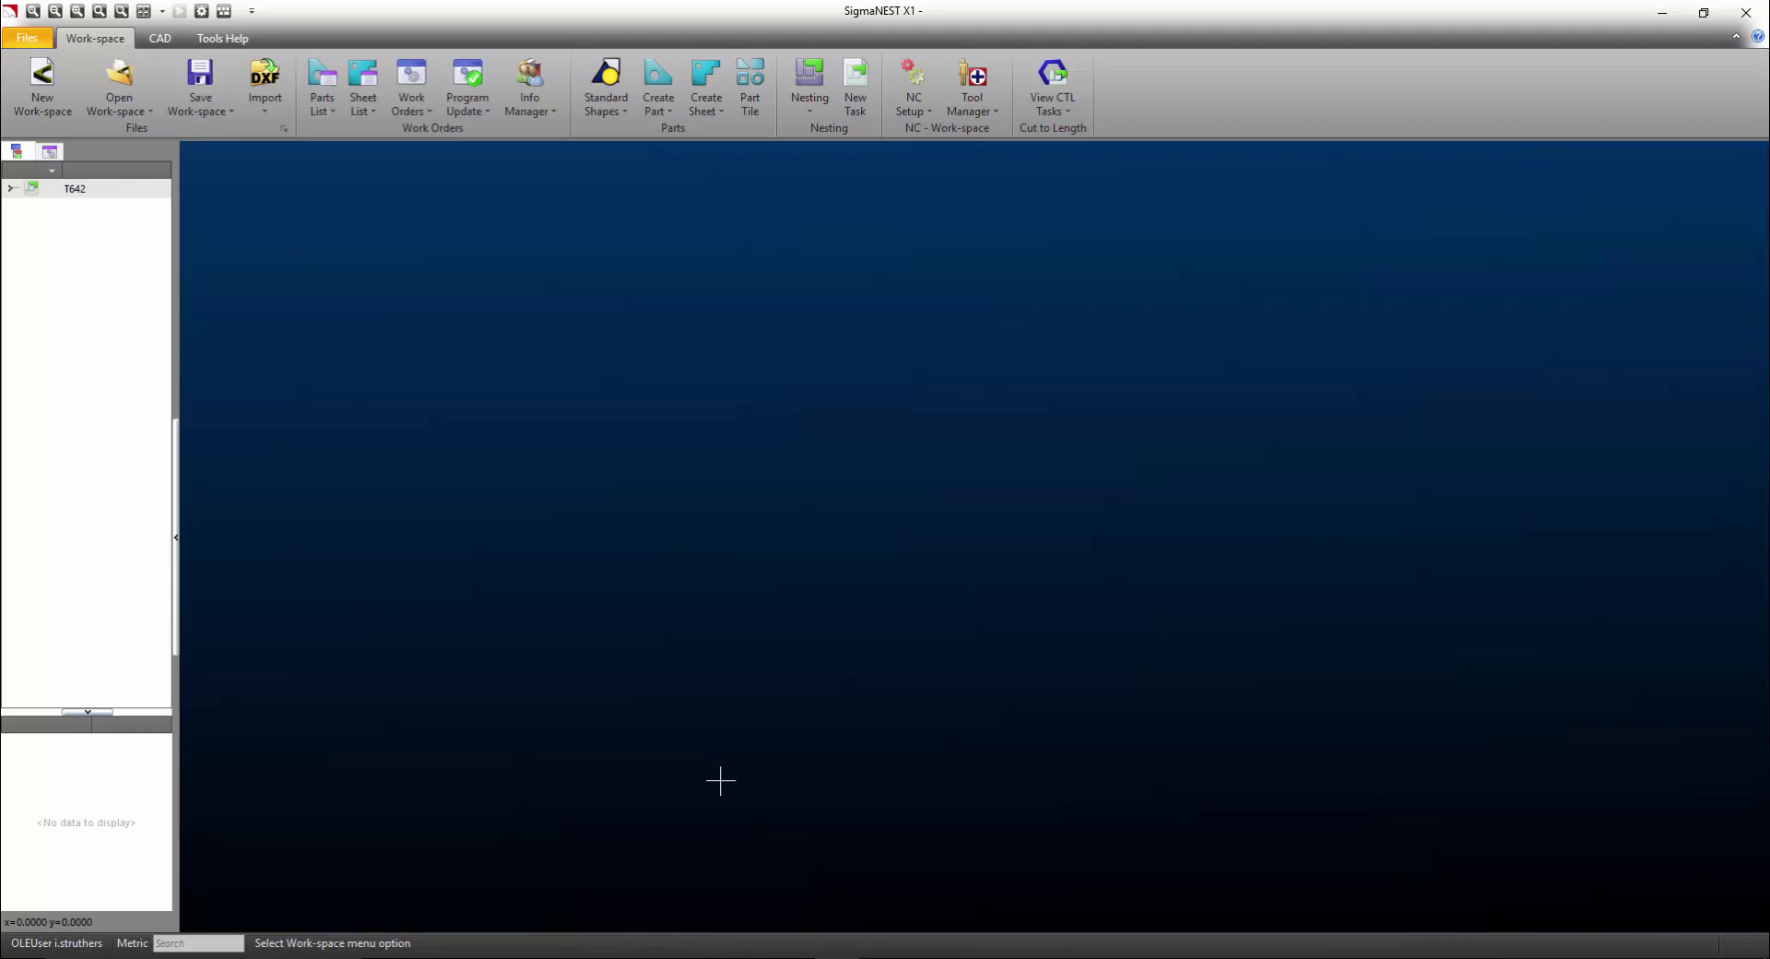
# Review task T642's updated 6000 x 3000 sheet in SigmaNEST and accept the nesting results
pyautogui.click(77, 189)
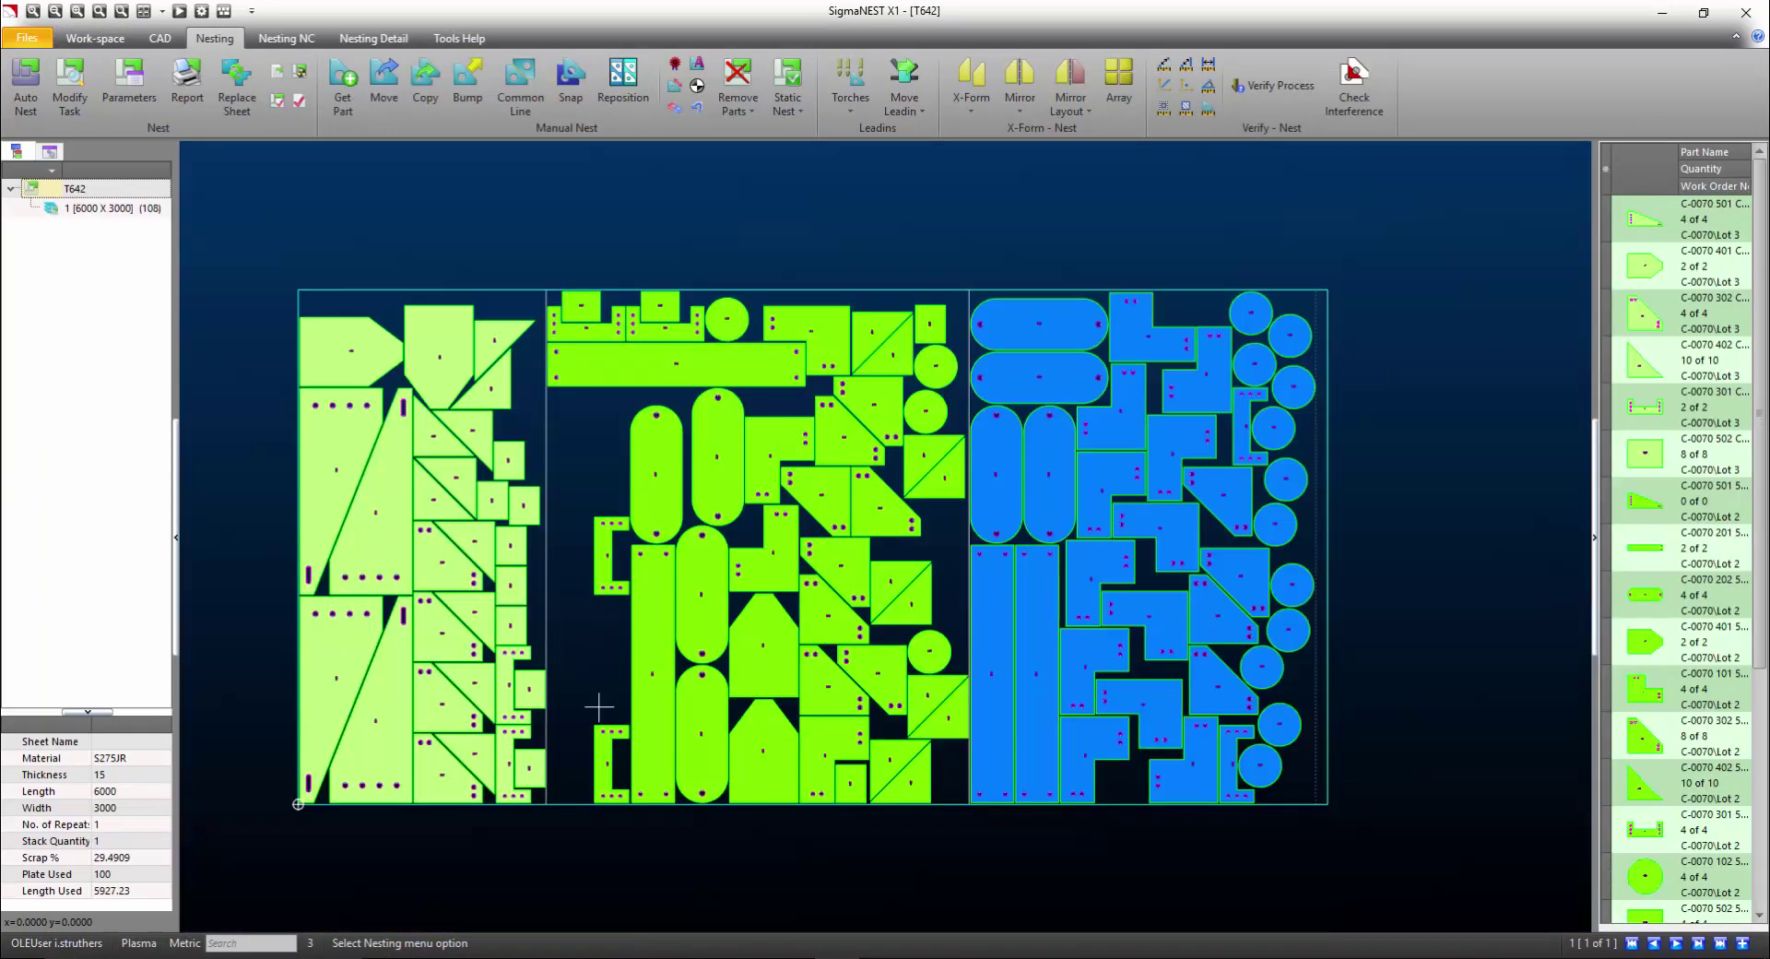
pyautogui.scroll(1, 563, 701)
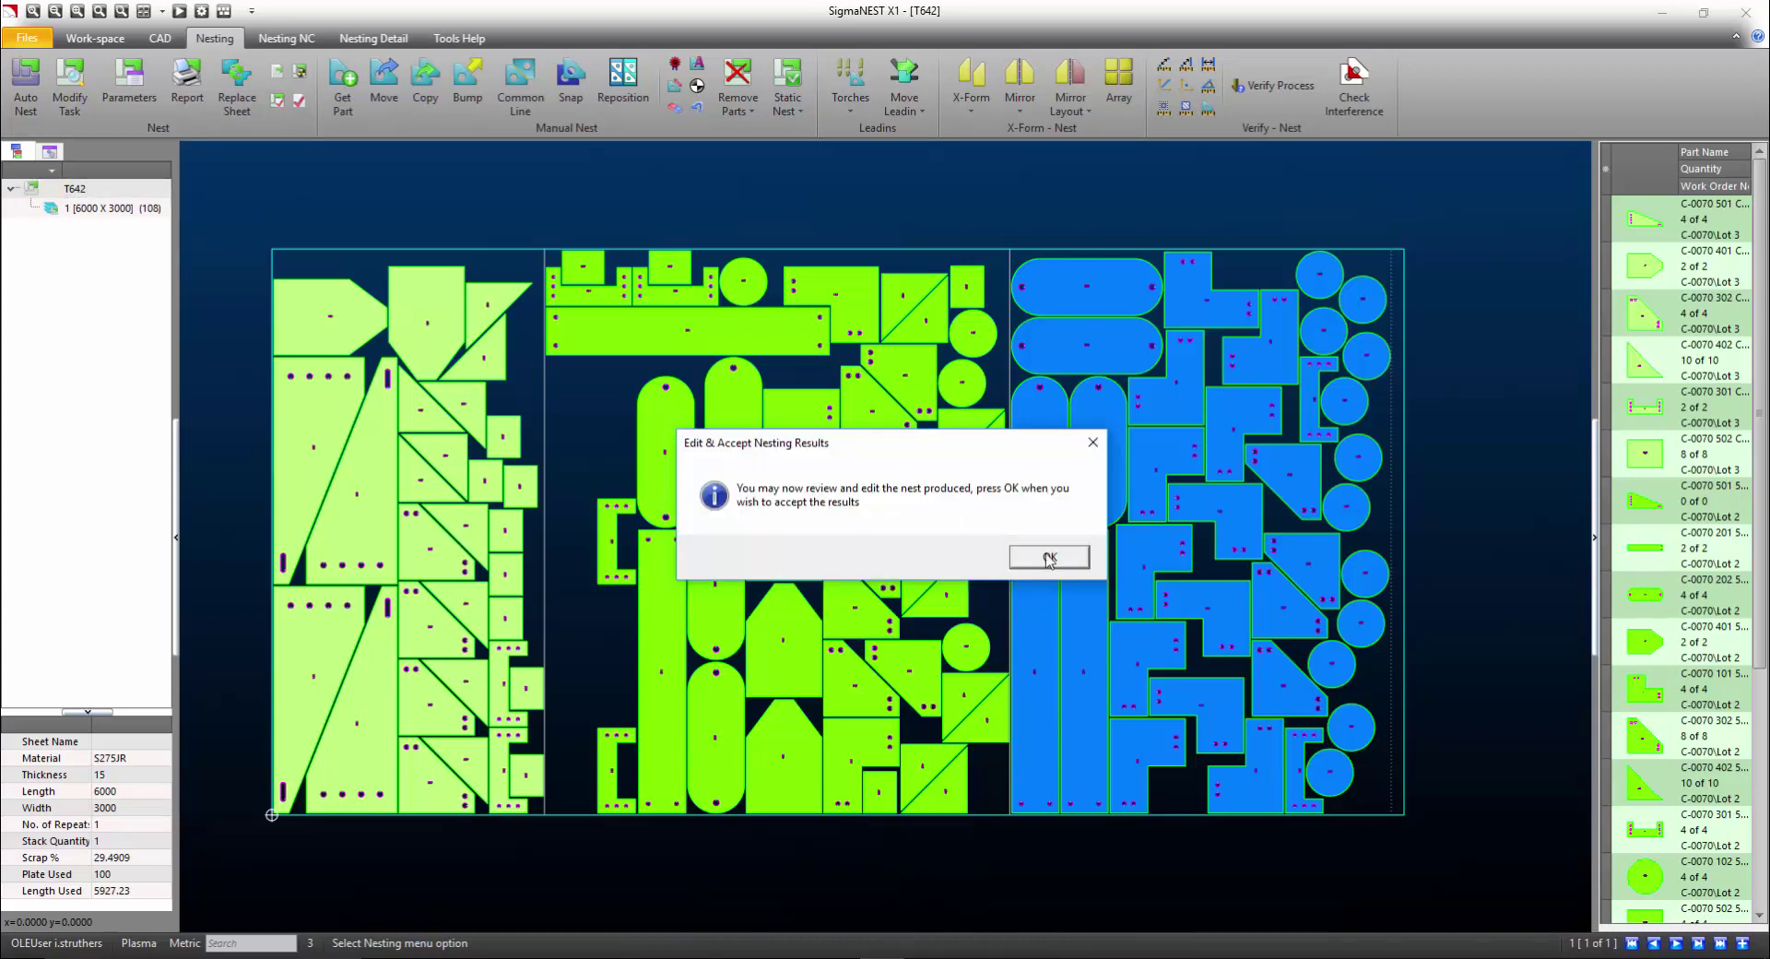
pyautogui.click(1049, 558)
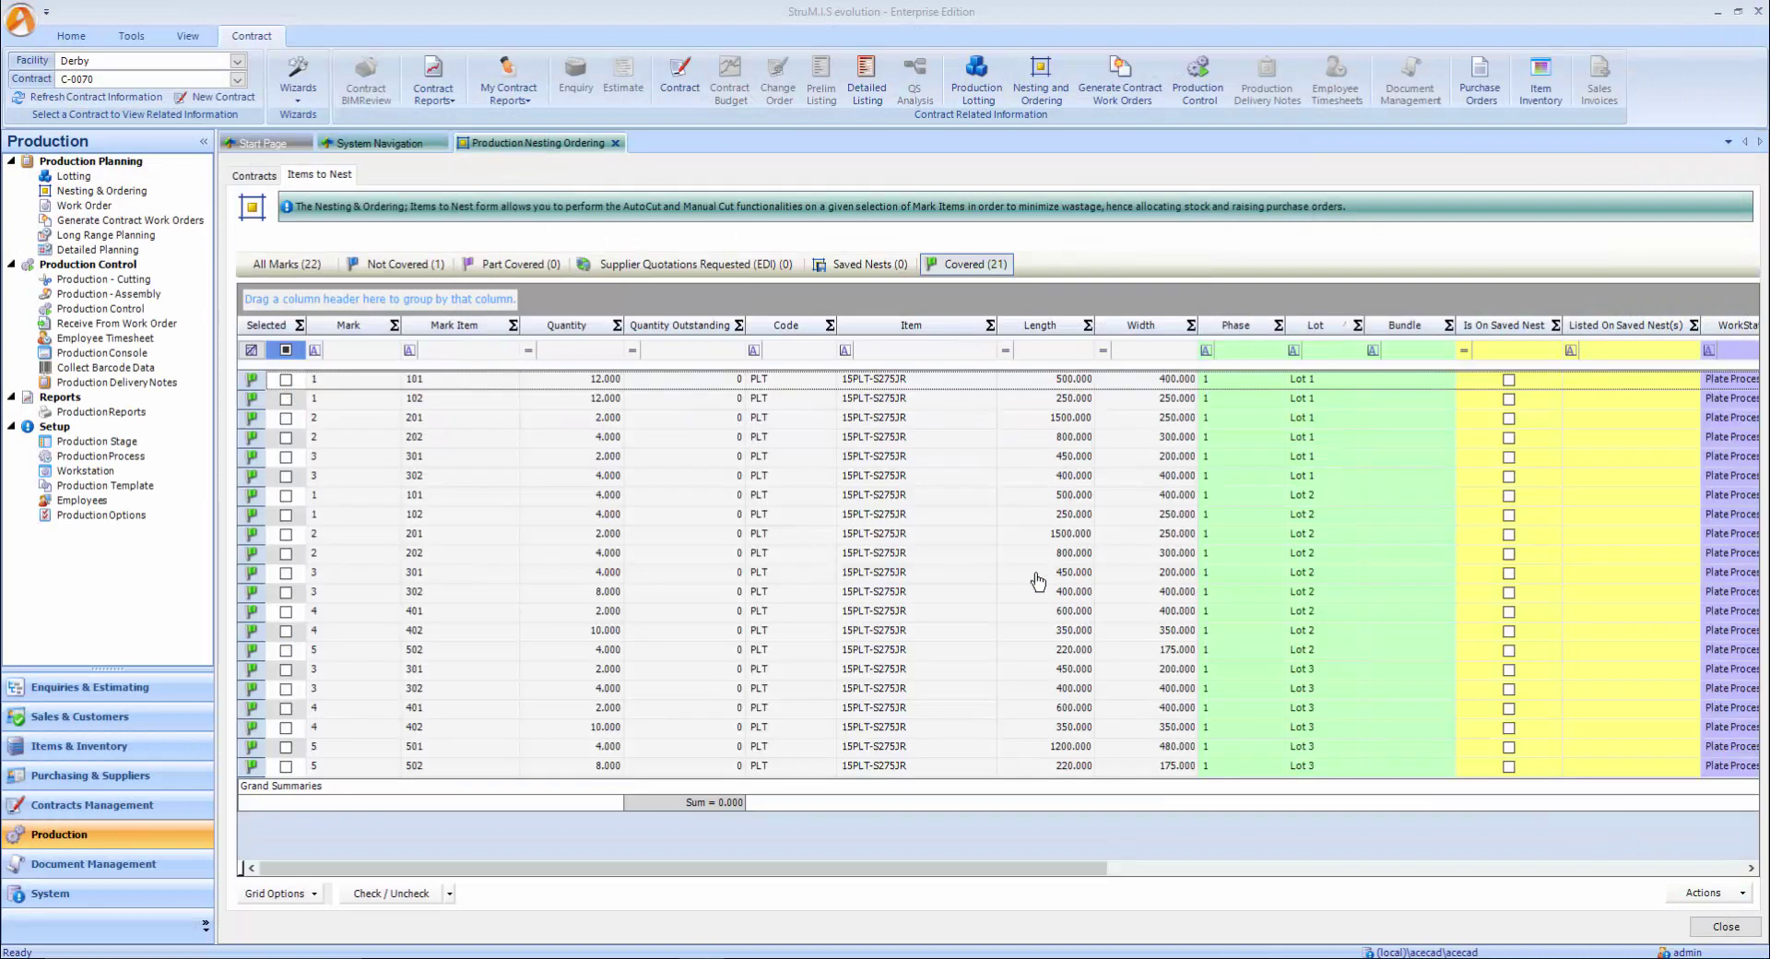
# Check the not covered marks in StruM.I.S and close the Nesting & Ordering form
pyautogui.click(380, 271)
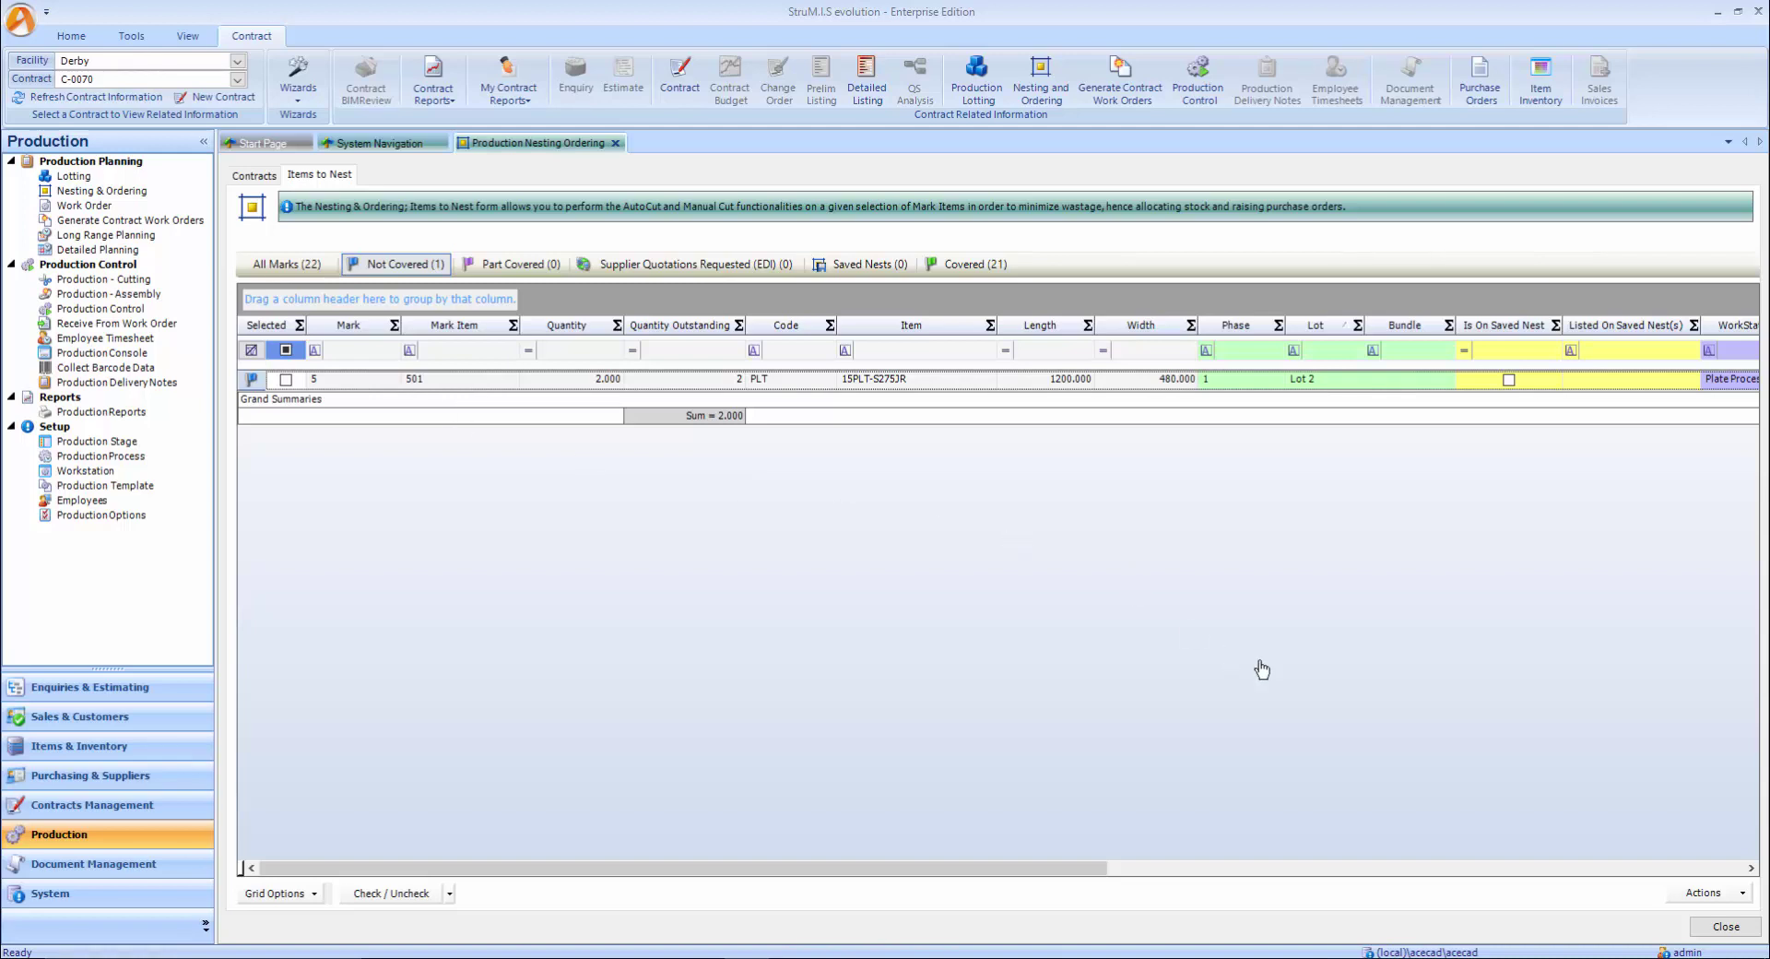
pyautogui.click(1726, 926)
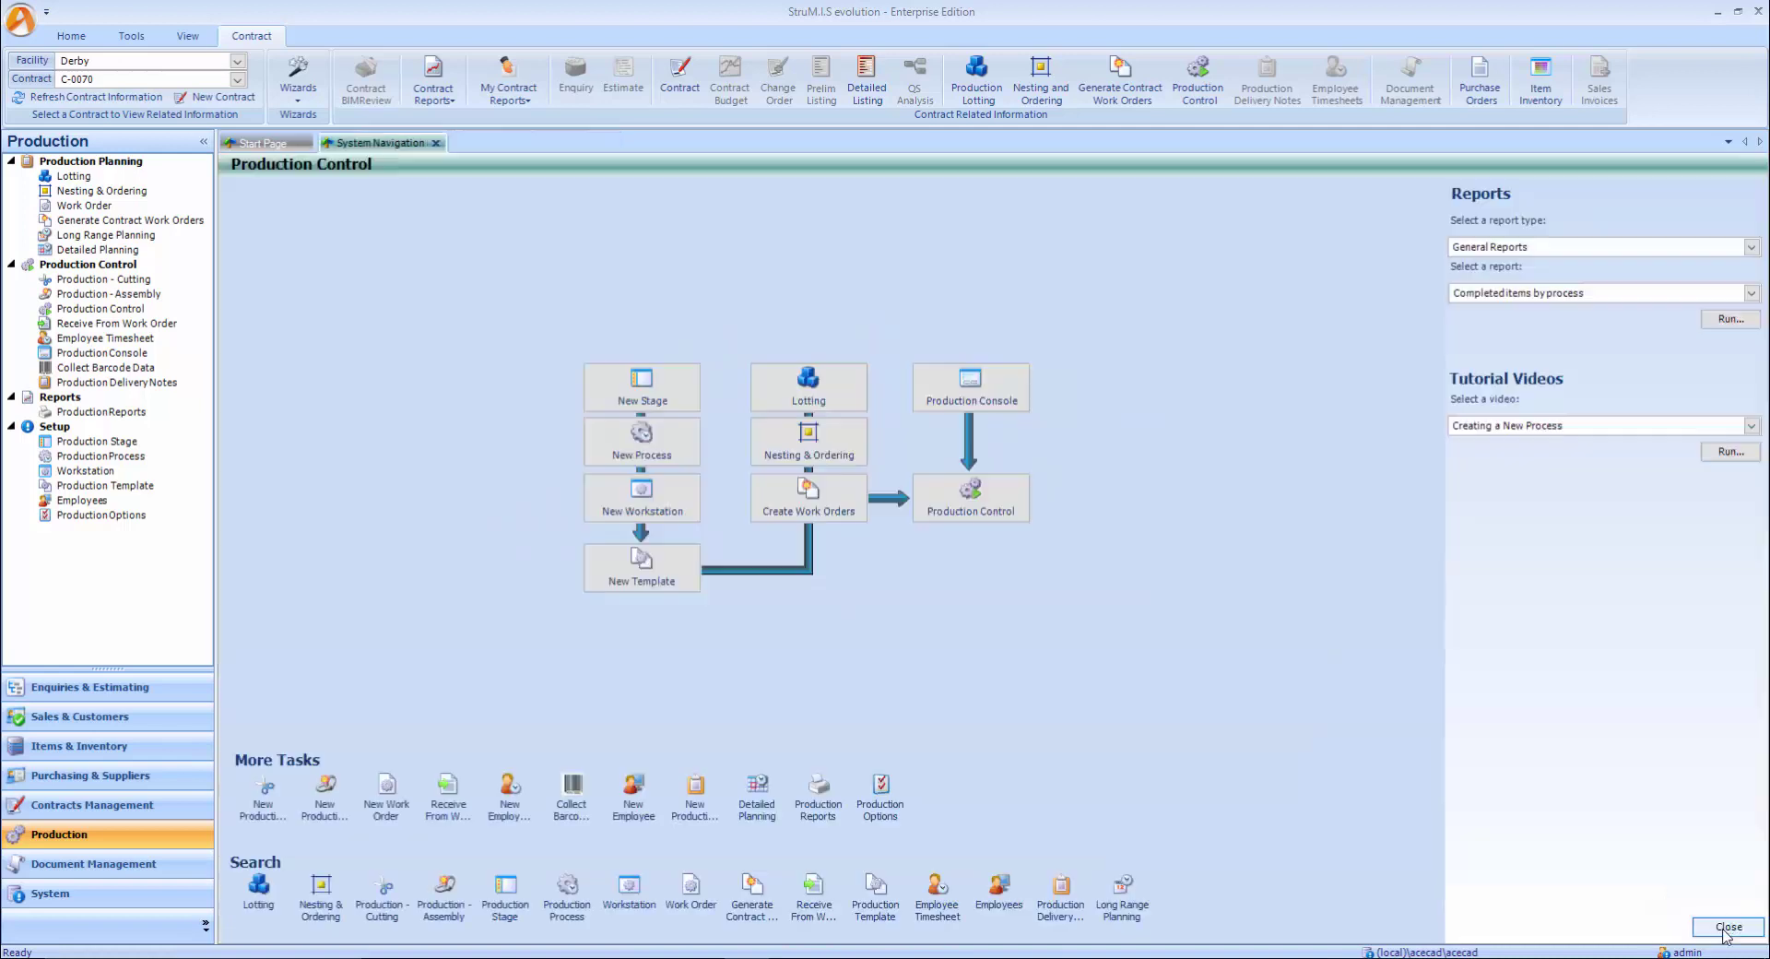